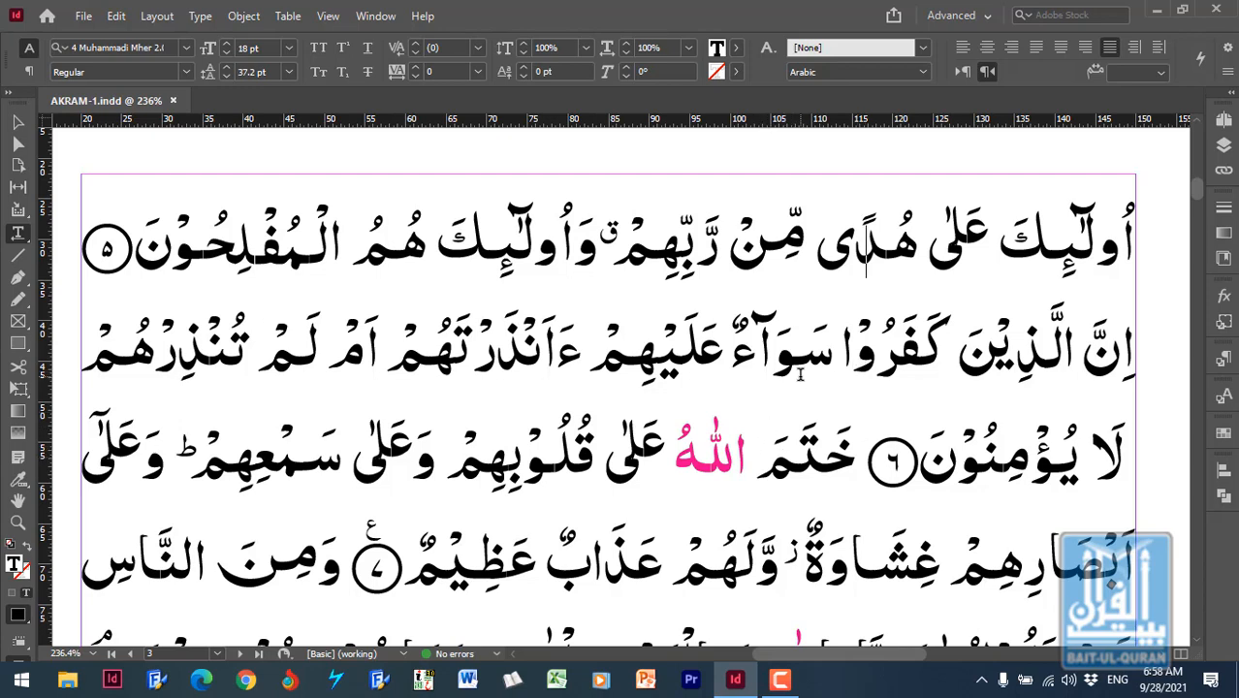
# - Examine the Arabic text on page 3, comparing the black lines with the words coloured magenta
pyautogui.scroll(-2, 790, 380)
pyautogui.scroll(2, 790, 344)
pyautogui.tripleClick(685, 334)
pyautogui.click(633, 336)
pyautogui.tripleClick(583, 357)
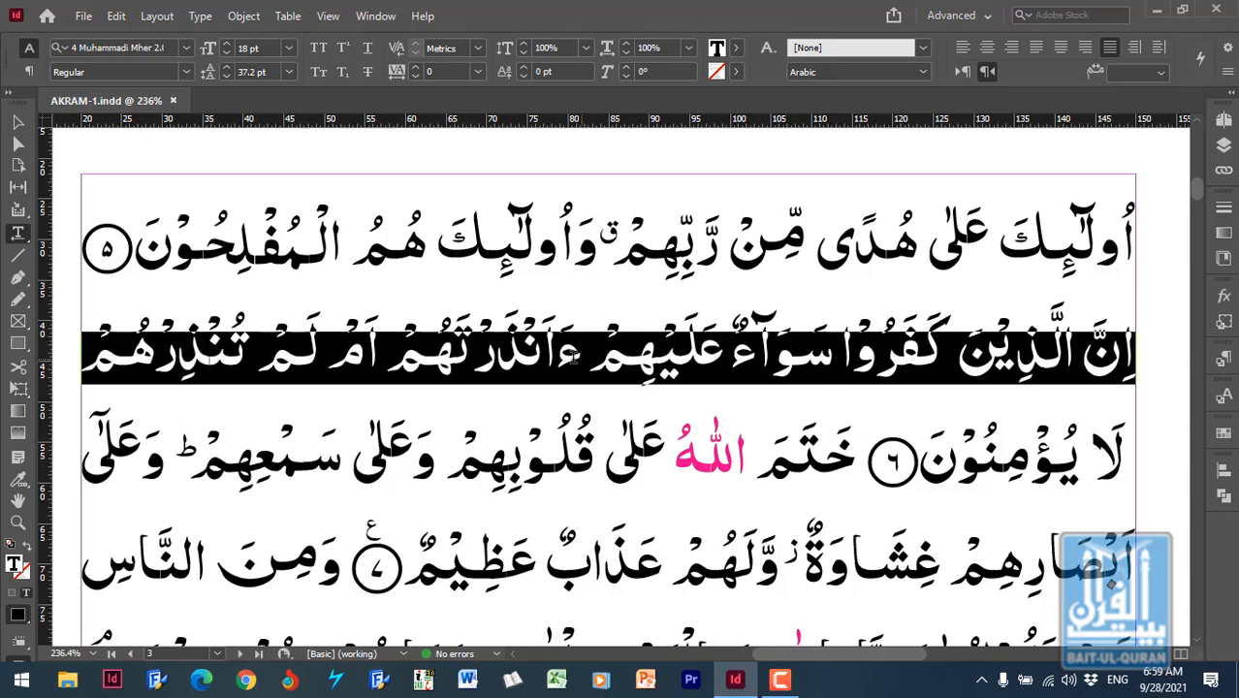
pyautogui.click(577, 357)
pyautogui.scroll(-3, 726, 347)
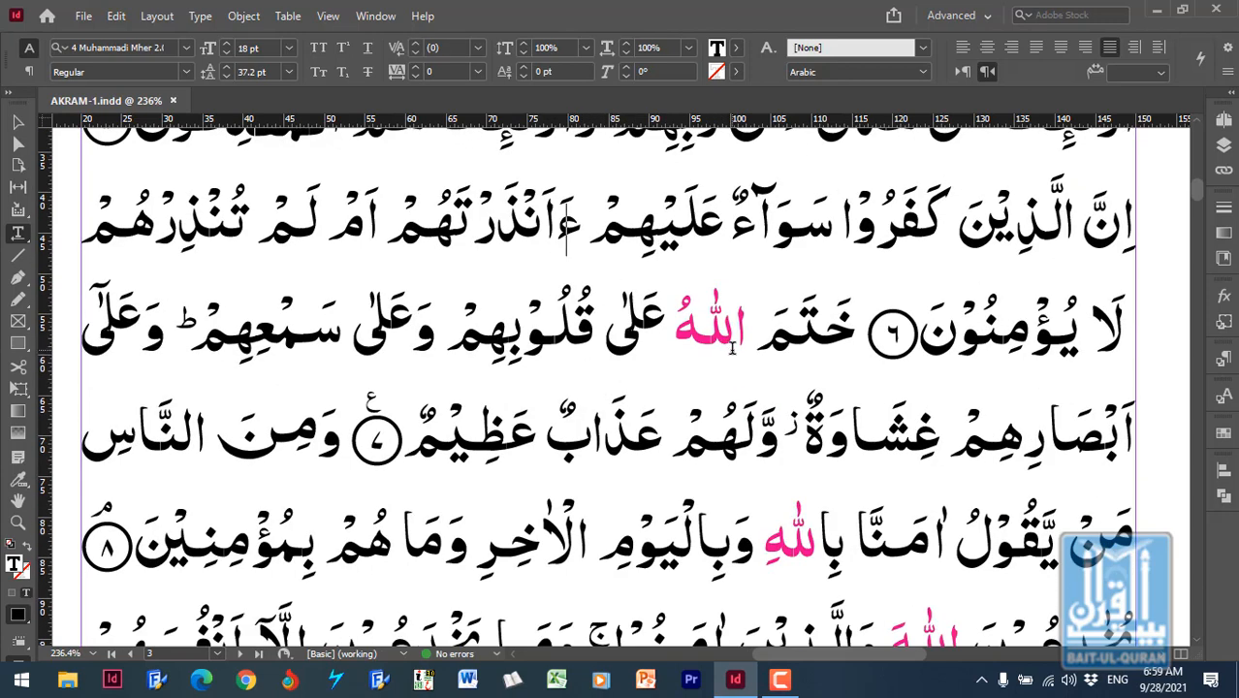
pyautogui.scroll(3, 795, 412)
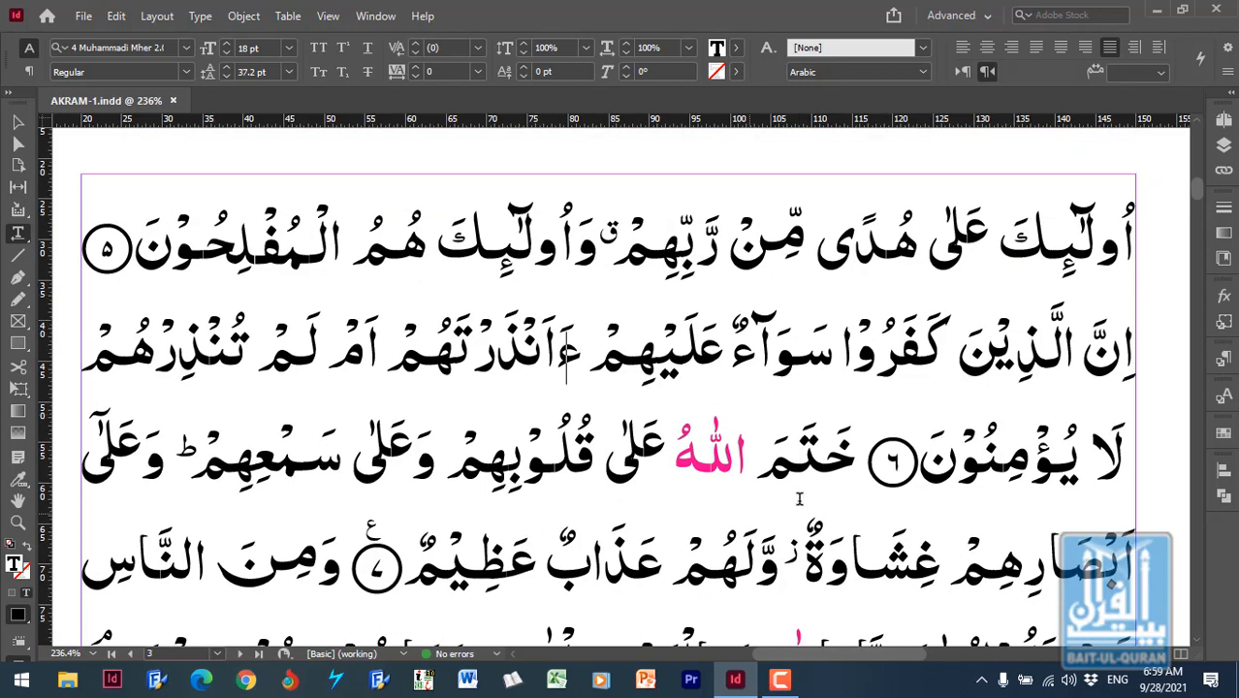
pyautogui.scroll(-7, 781, 484)
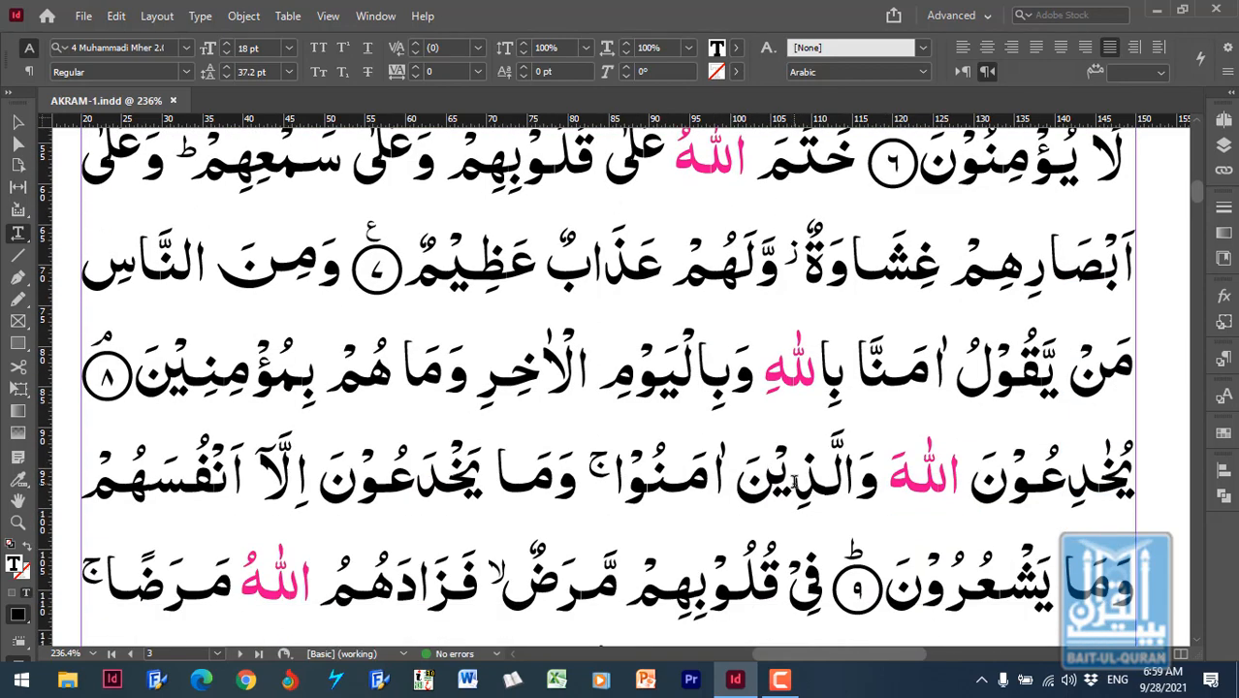
pyautogui.scroll(-1, 823, 466)
pyautogui.scroll(4, 897, 446)
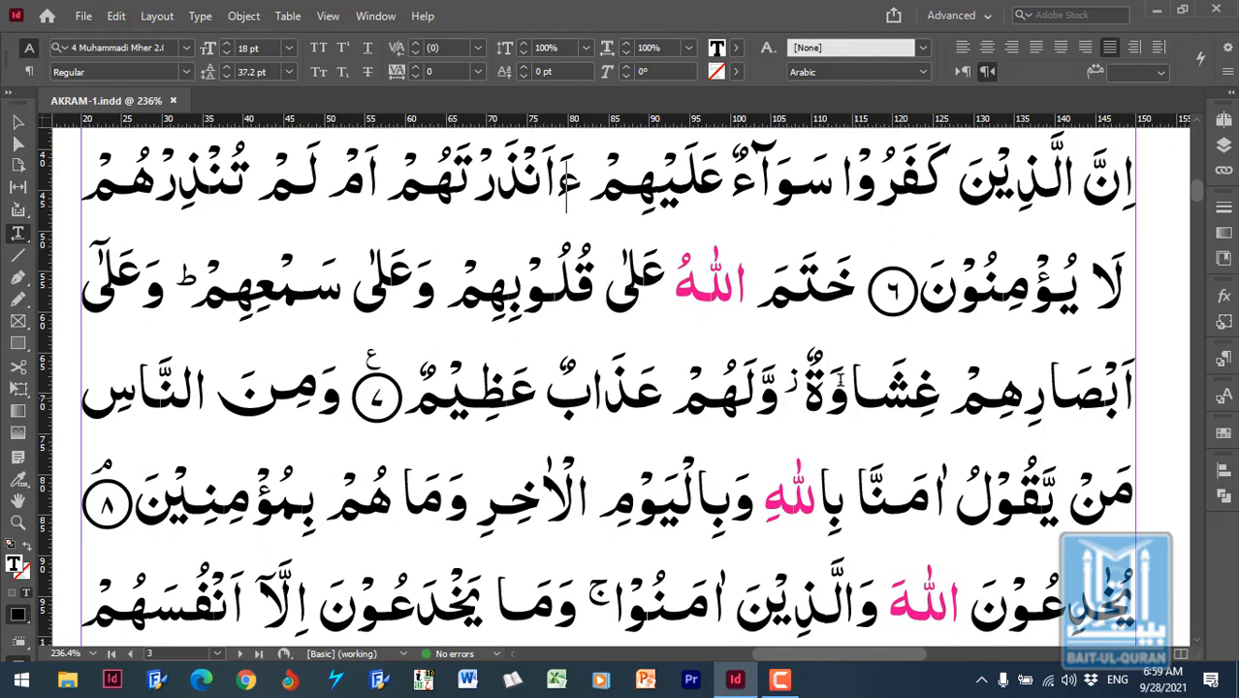
# - Check the paragraph style and overrides of the magenta word الله against the neighbouring black text
pyautogui.click(717, 292)
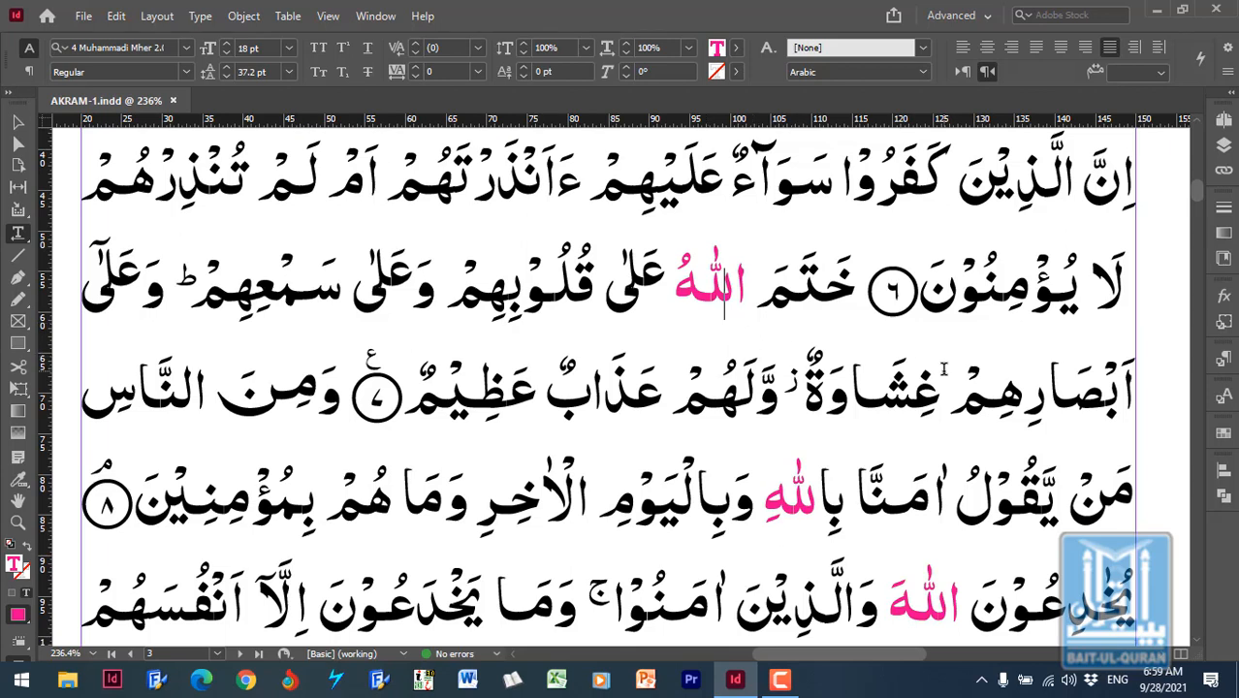
pyautogui.click(1225, 361)
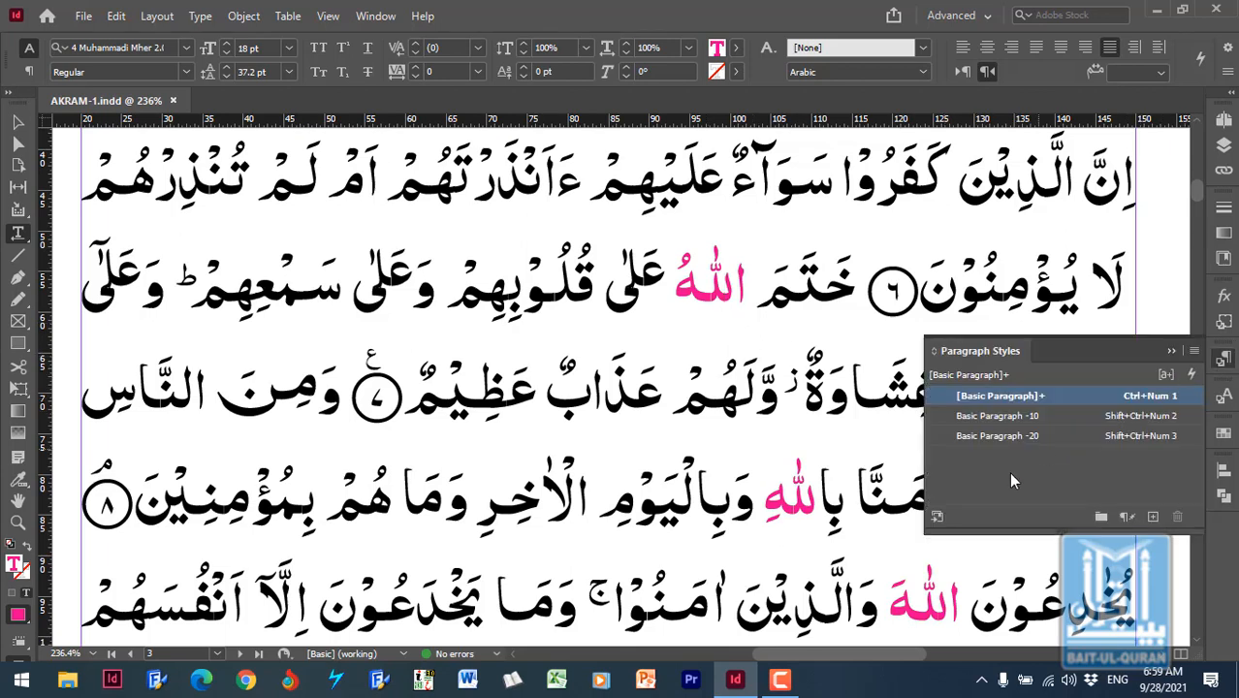
pyautogui.doubleClick(710, 293)
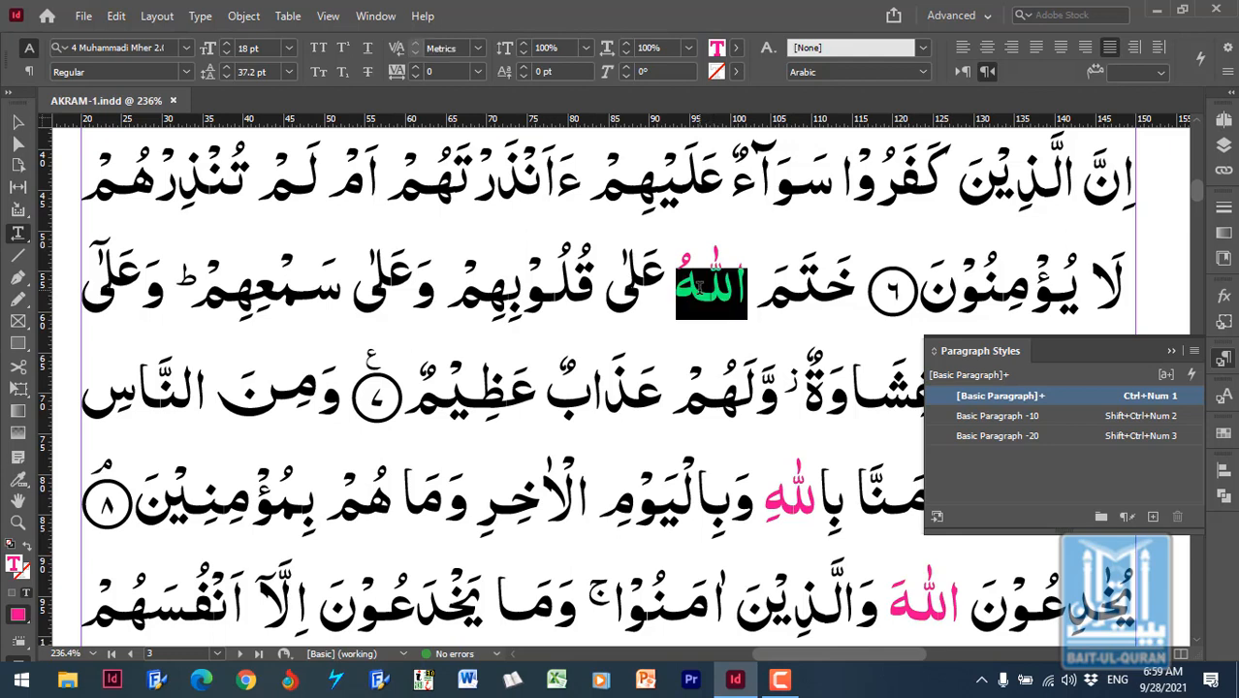
pyautogui.click(742, 300)
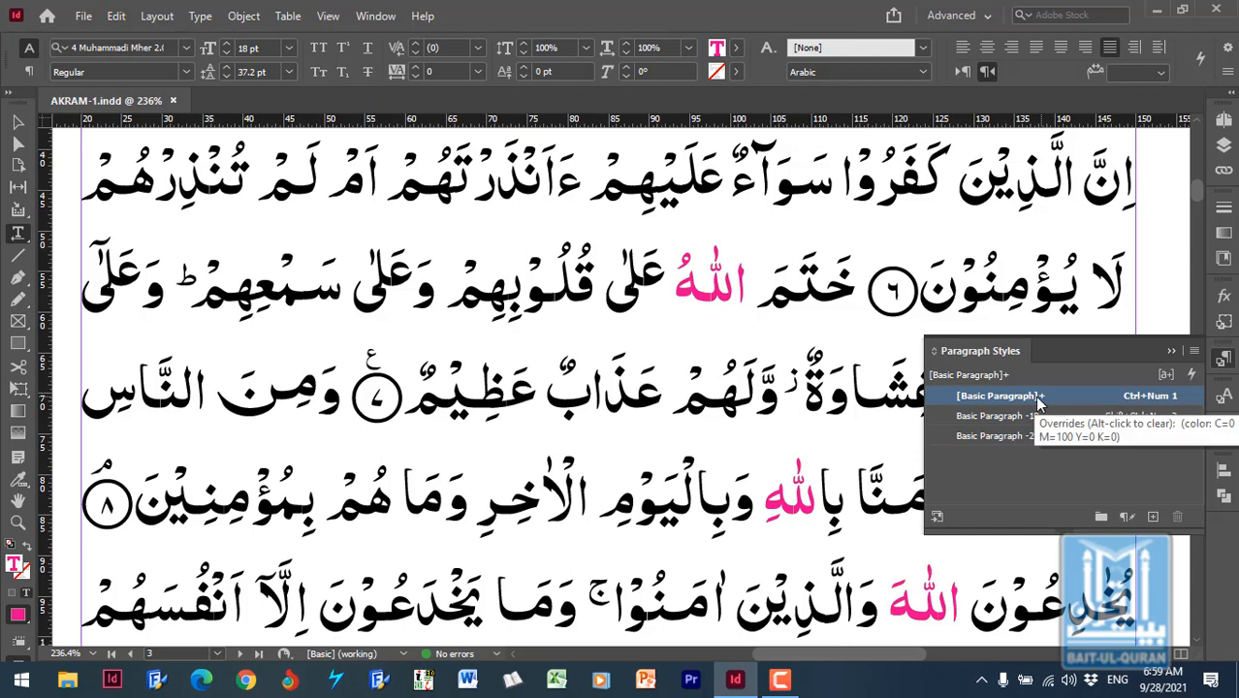
pyautogui.click(761, 293)
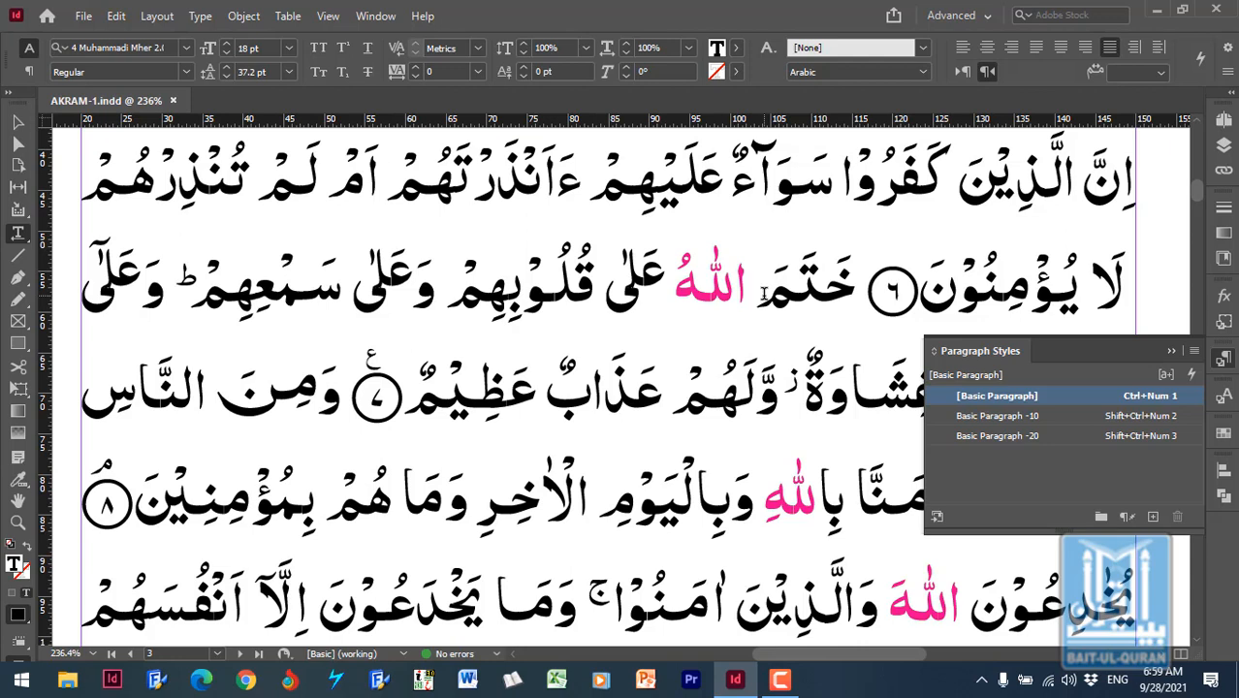
# - Redefine the [Basic Paragraph] style from the magenta word الله in the second visible line, and undo the redefinition
pyautogui.click(709, 304)
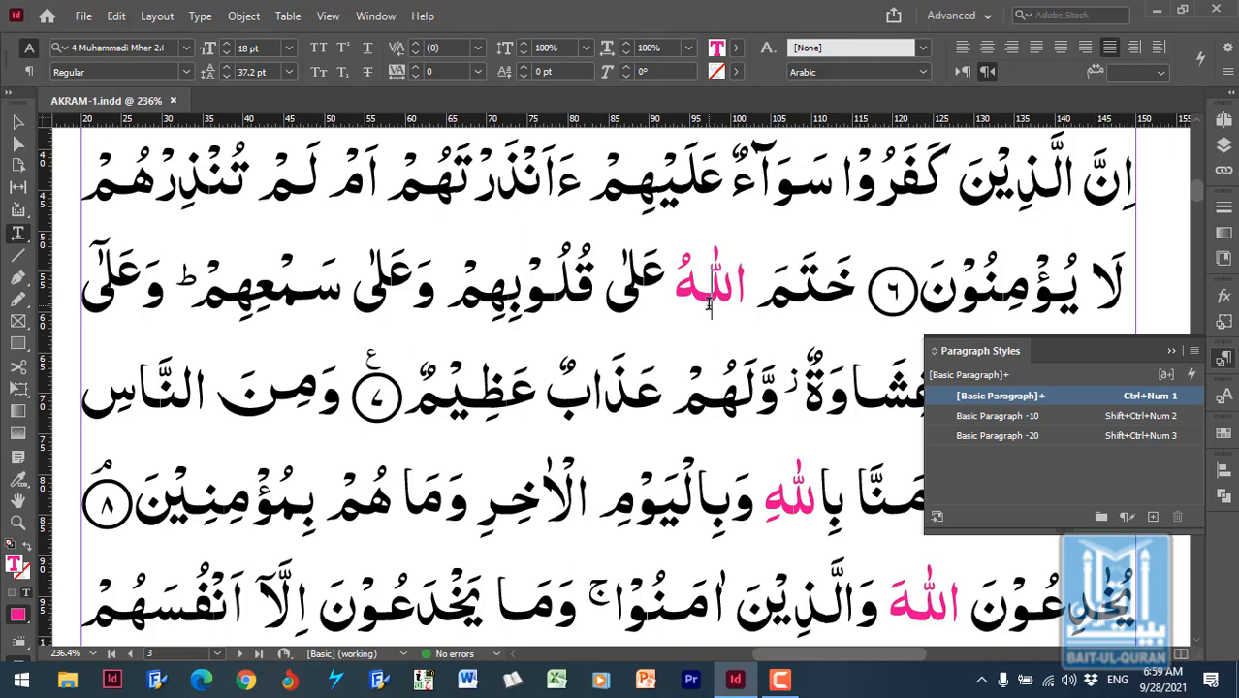
pyautogui.rightClick(1064, 400)
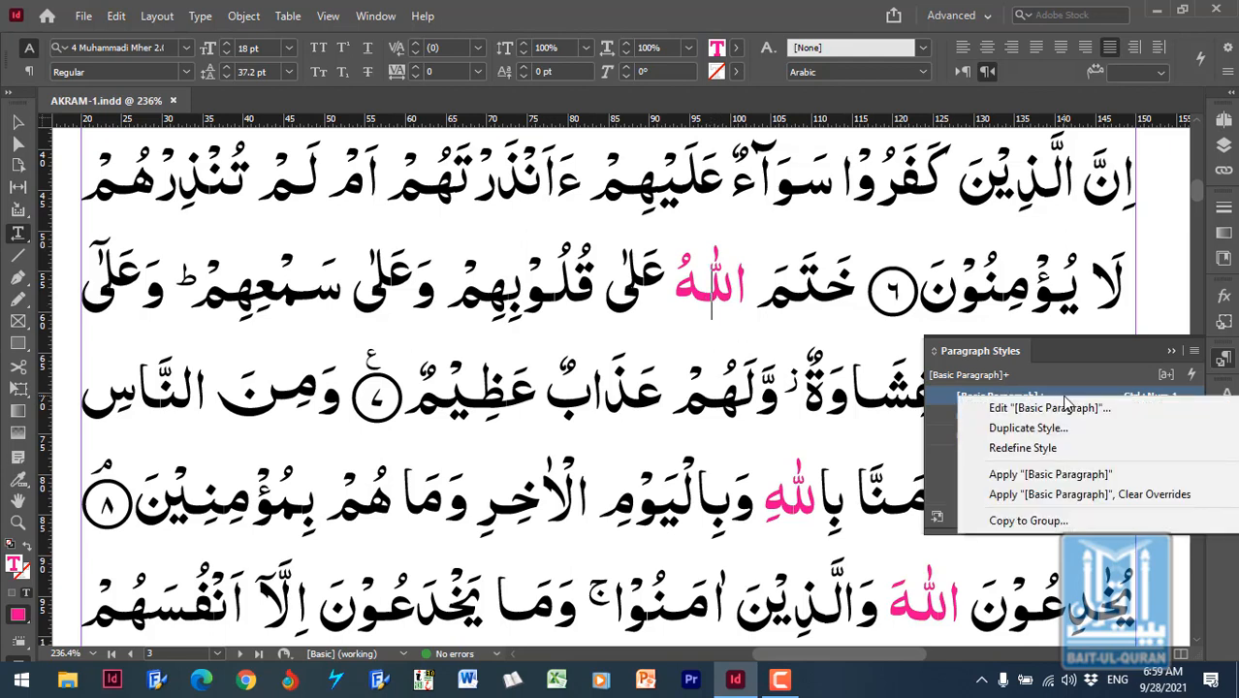
pyautogui.click(1043, 449)
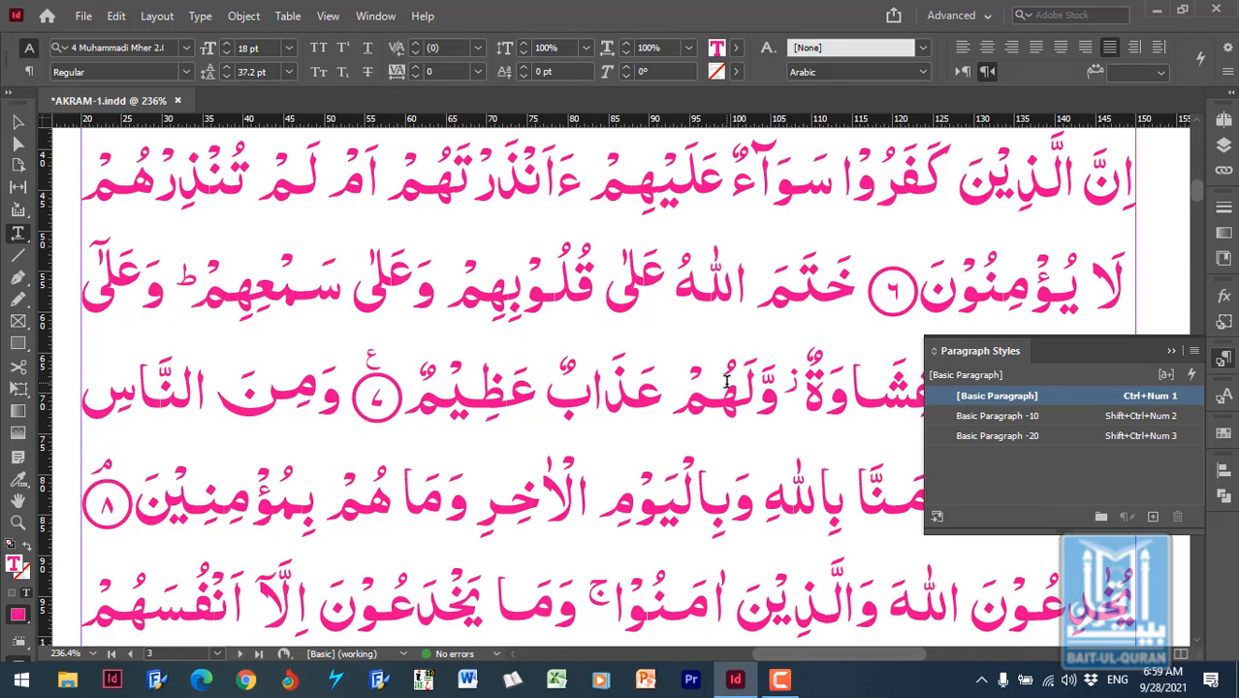
pyautogui.click(769, 318)
pyautogui.hotkey('ctrl', 'z')
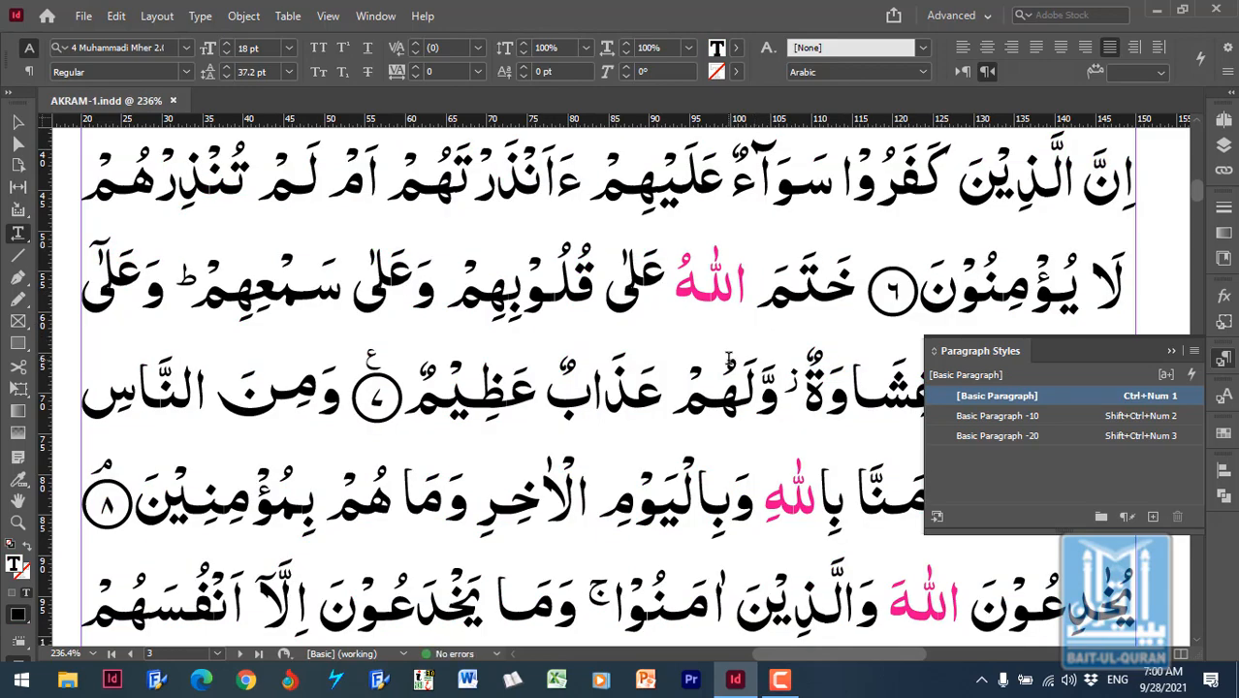
# - Compare the style overrides of the magenta word الله with those of the black word beside it
pyautogui.click(801, 292)
pyautogui.click(715, 291)
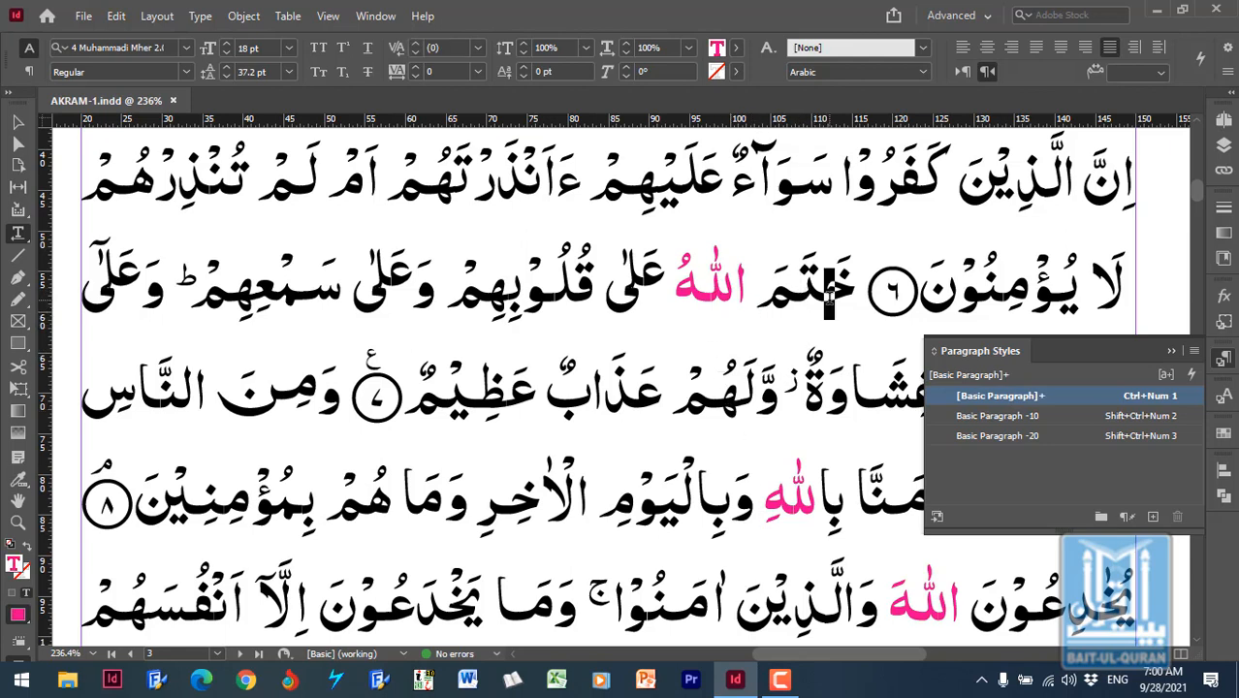
pyautogui.click(793, 291)
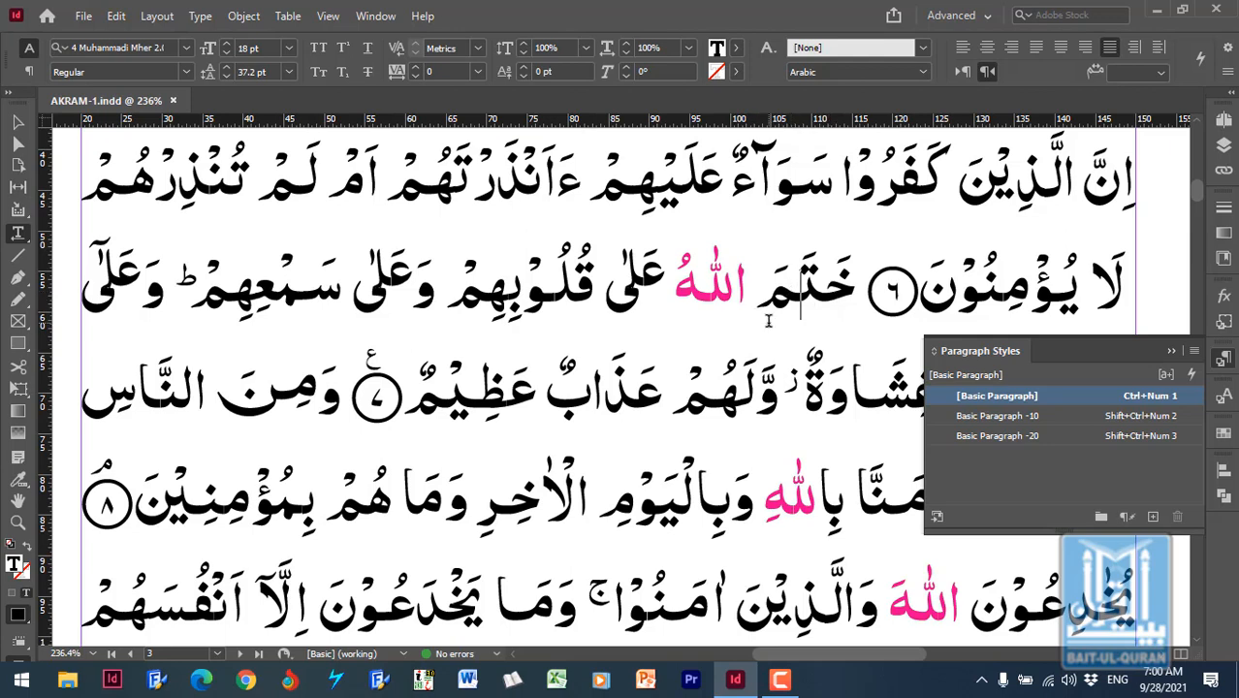
pyautogui.click(771, 316)
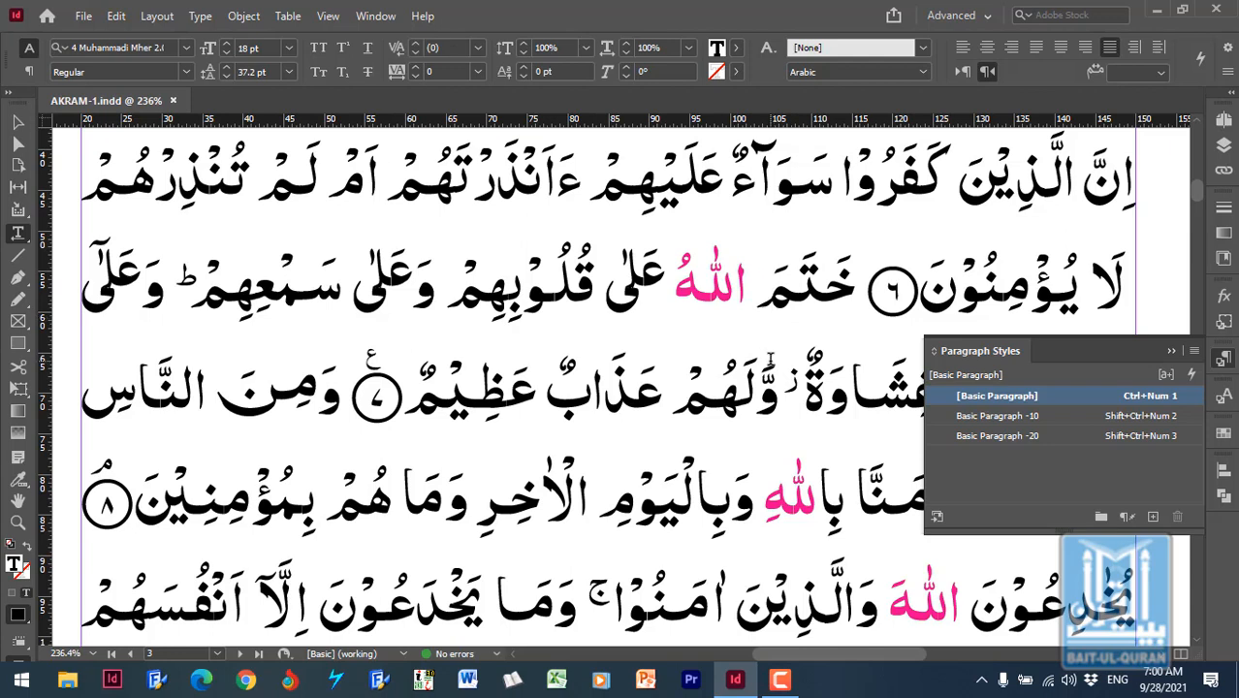
# - Try to turn the whole story black by setting the [Basic Paragraph] style's character color to [Black]
pyautogui.hotkey('ctrl', 'a')
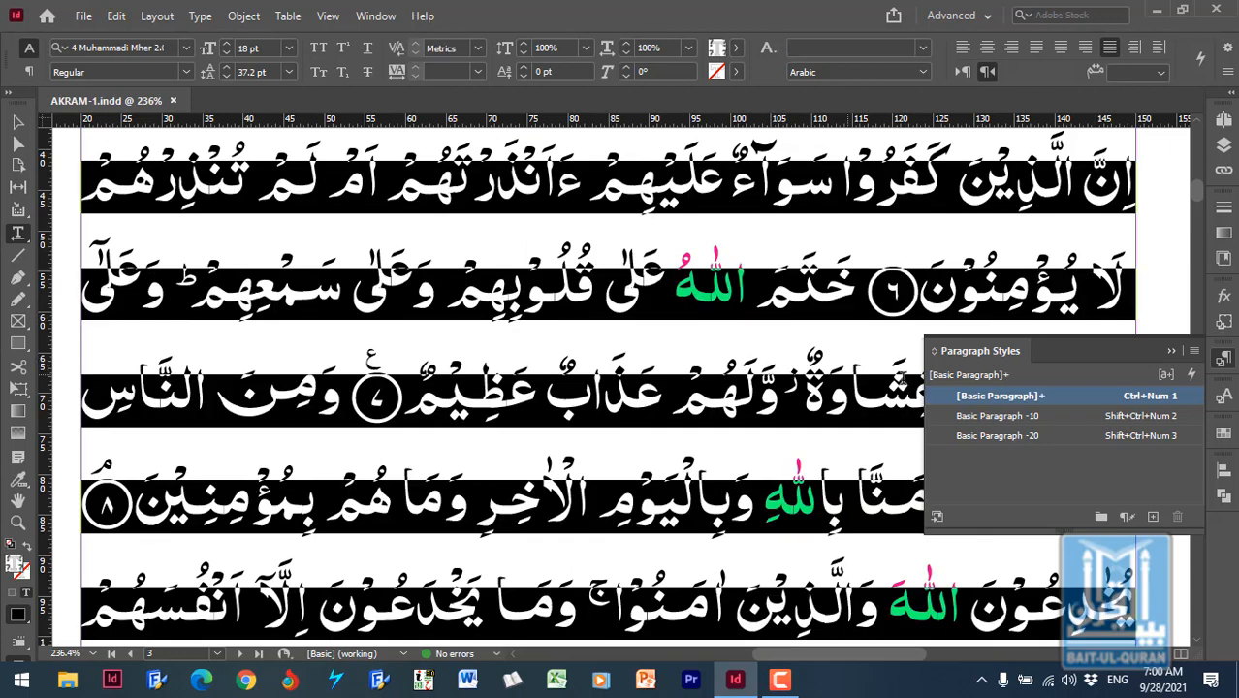
pyautogui.rightClick(1058, 401)
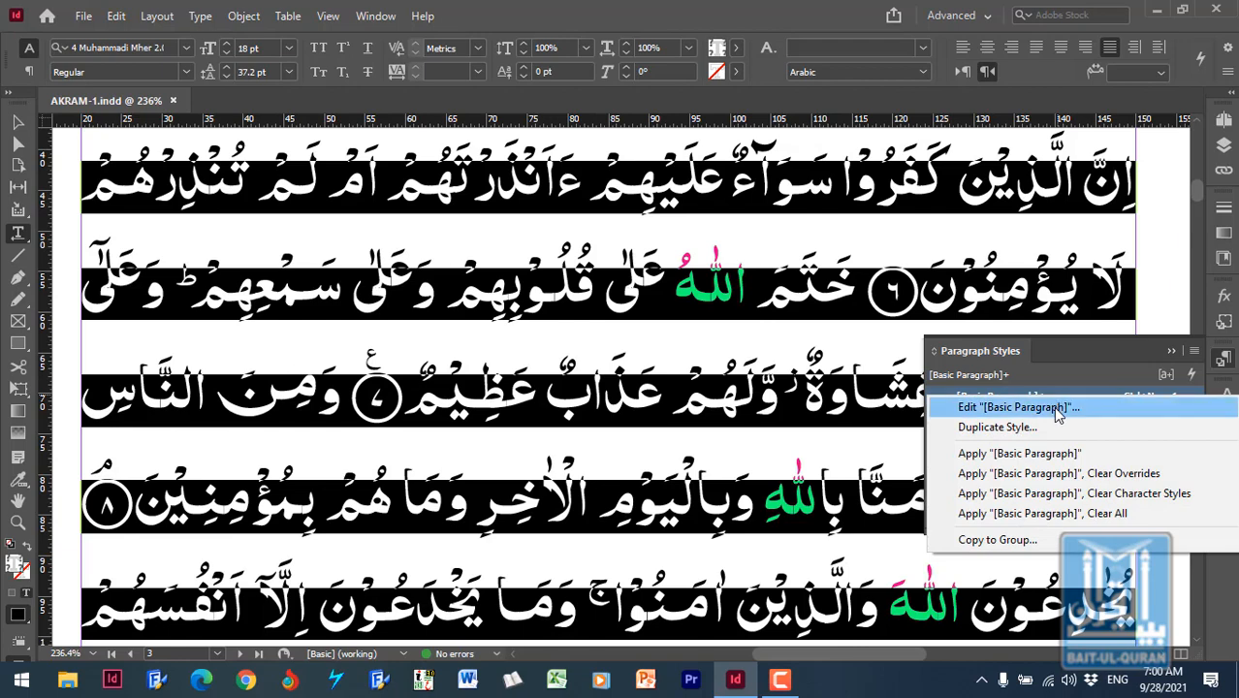
pyautogui.click(1058, 409)
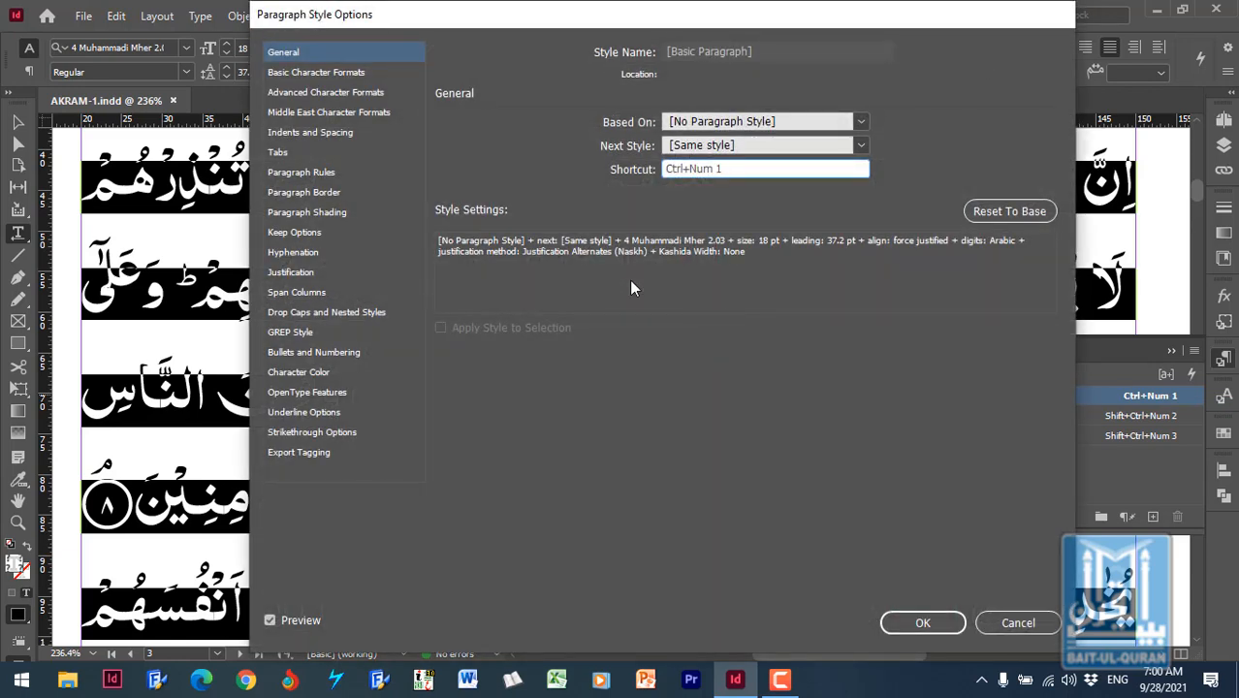
pyautogui.click(316, 377)
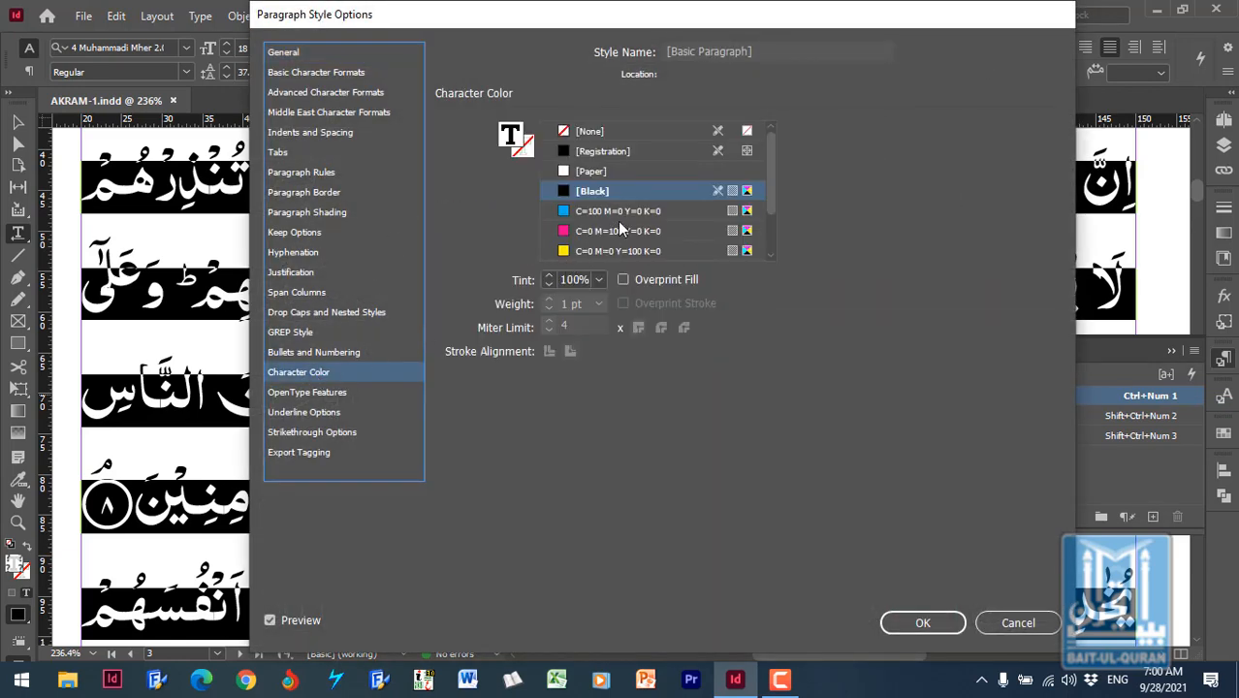
pyautogui.click(643, 196)
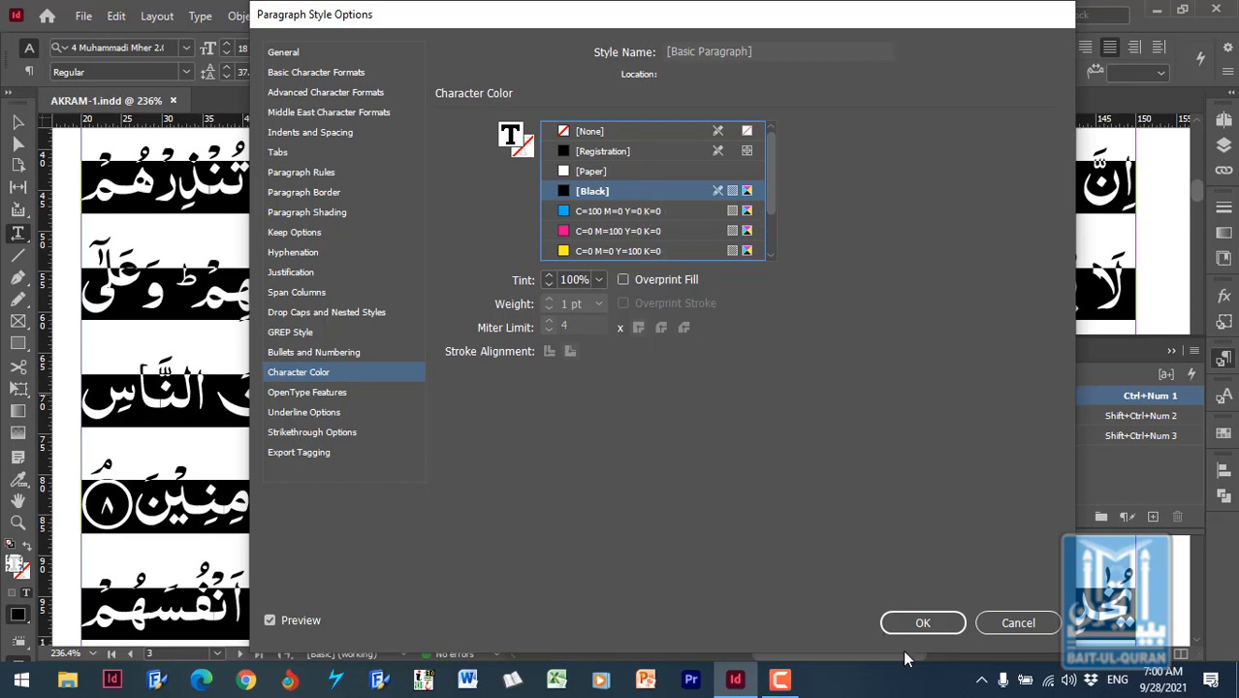
pyautogui.click(924, 623)
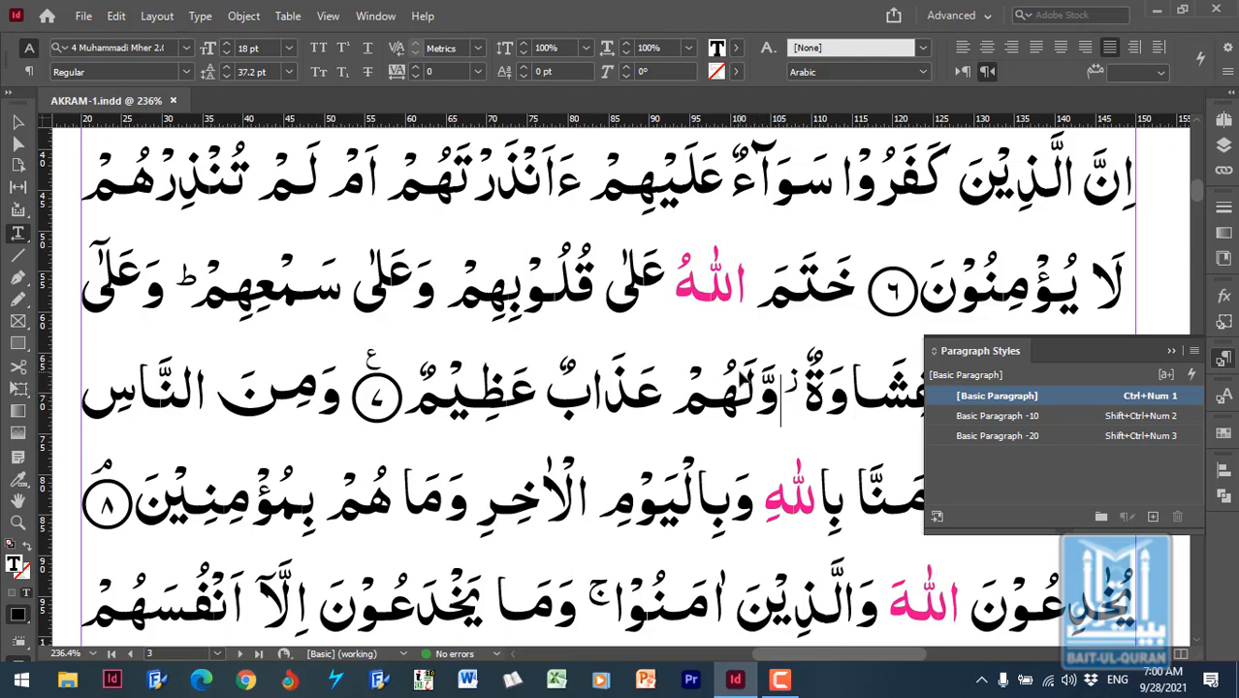
# - Clear the style overrides across the whole story, and undo the clearing
pyautogui.hotkey('ctrl', 'a')
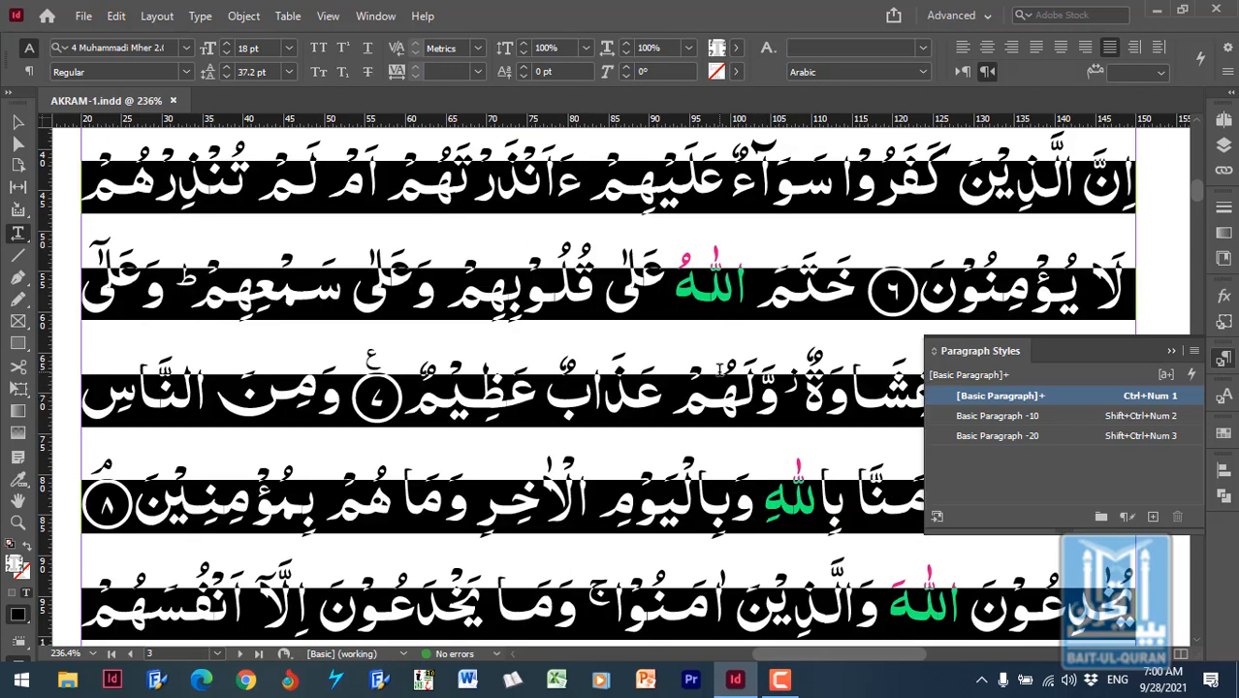
pyautogui.click(1130, 519)
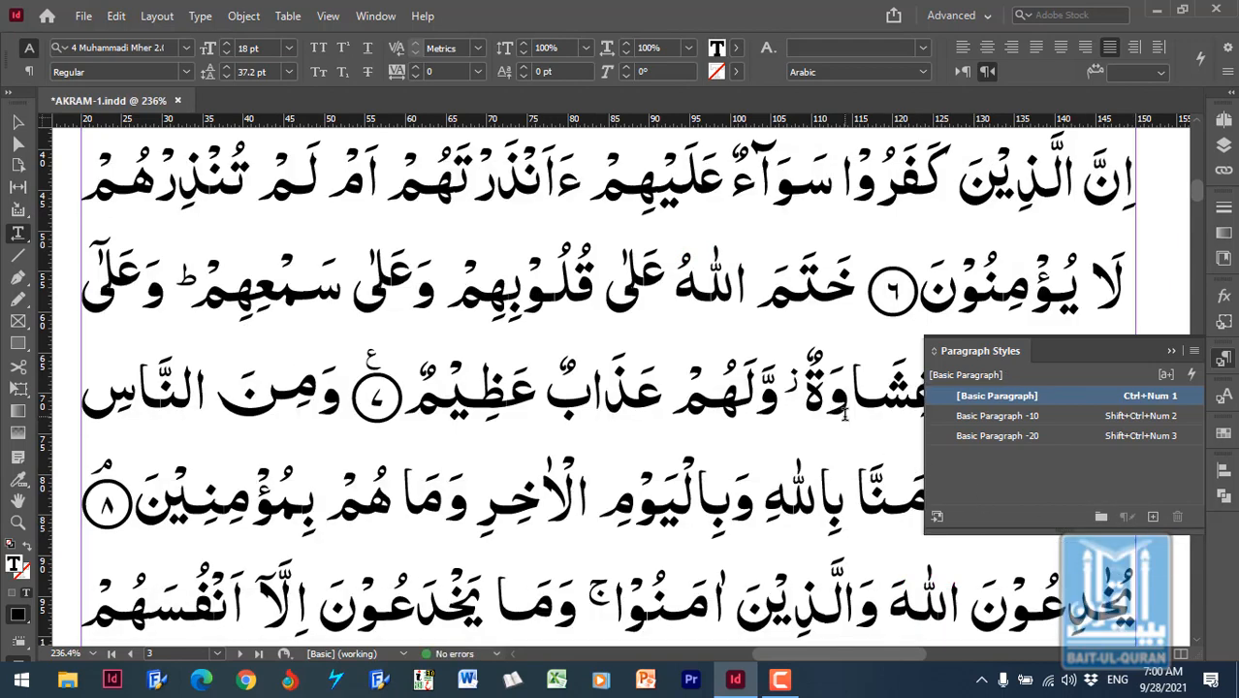
pyautogui.click(845, 414)
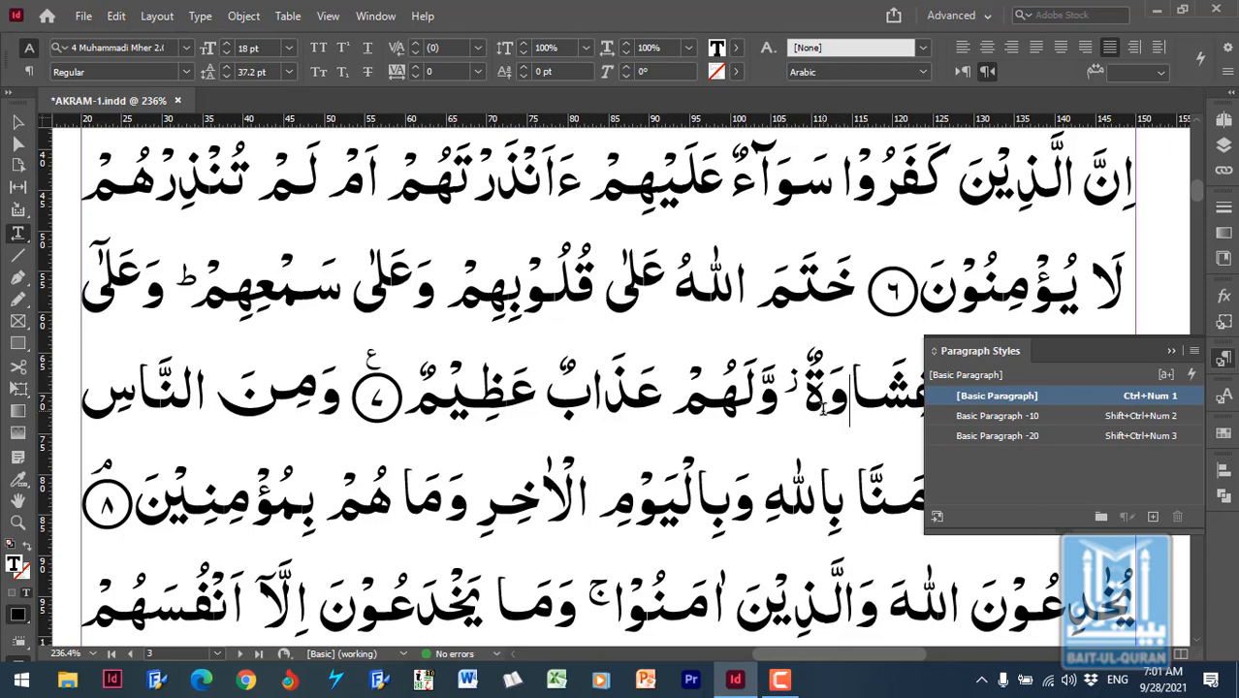
pyautogui.hotkey('ctrl', 'z')
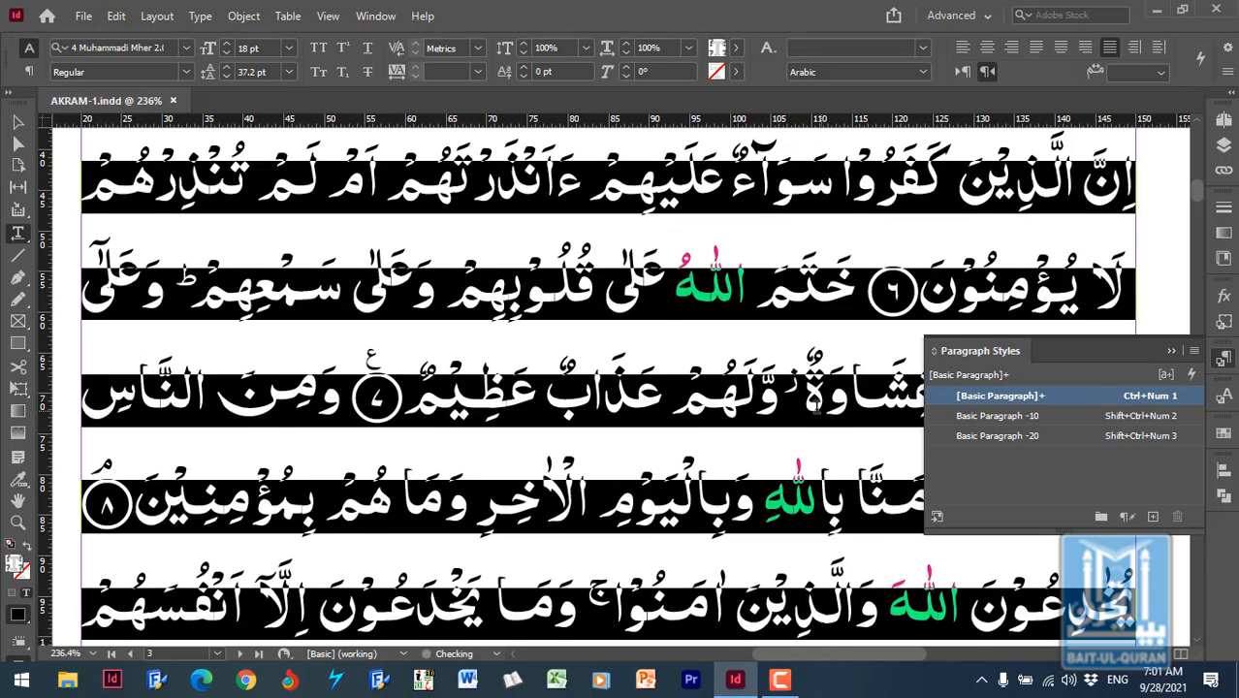
# - Redefine the [Basic Paragraph] style from the magenta word الله so that all its text takes that color
pyautogui.click(783, 378)
pyautogui.click(717, 297)
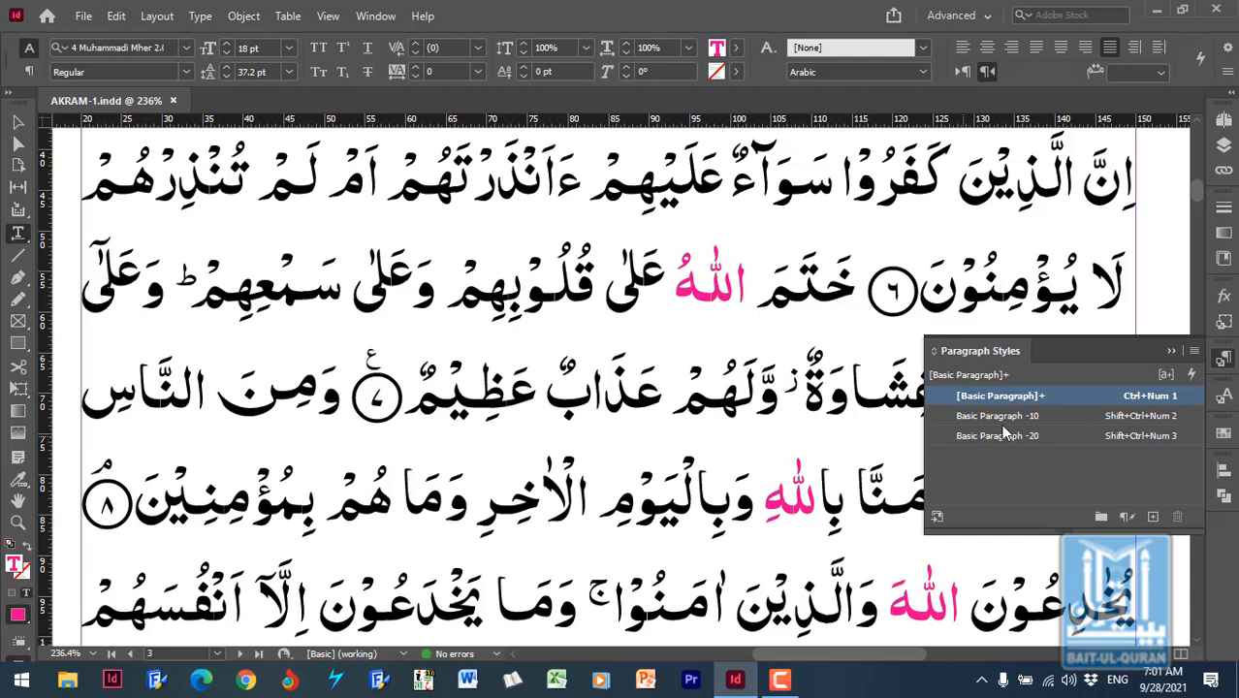
pyautogui.rightClick(1061, 400)
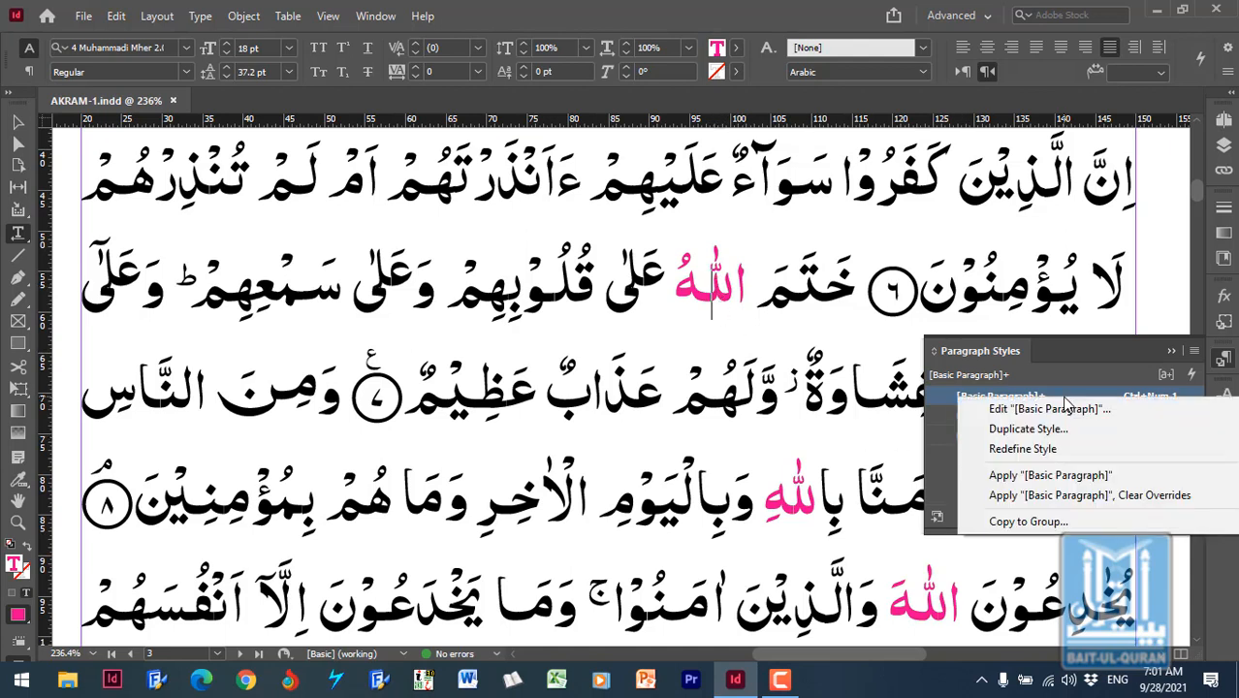
pyautogui.click(1060, 450)
pyautogui.click(1060, 451)
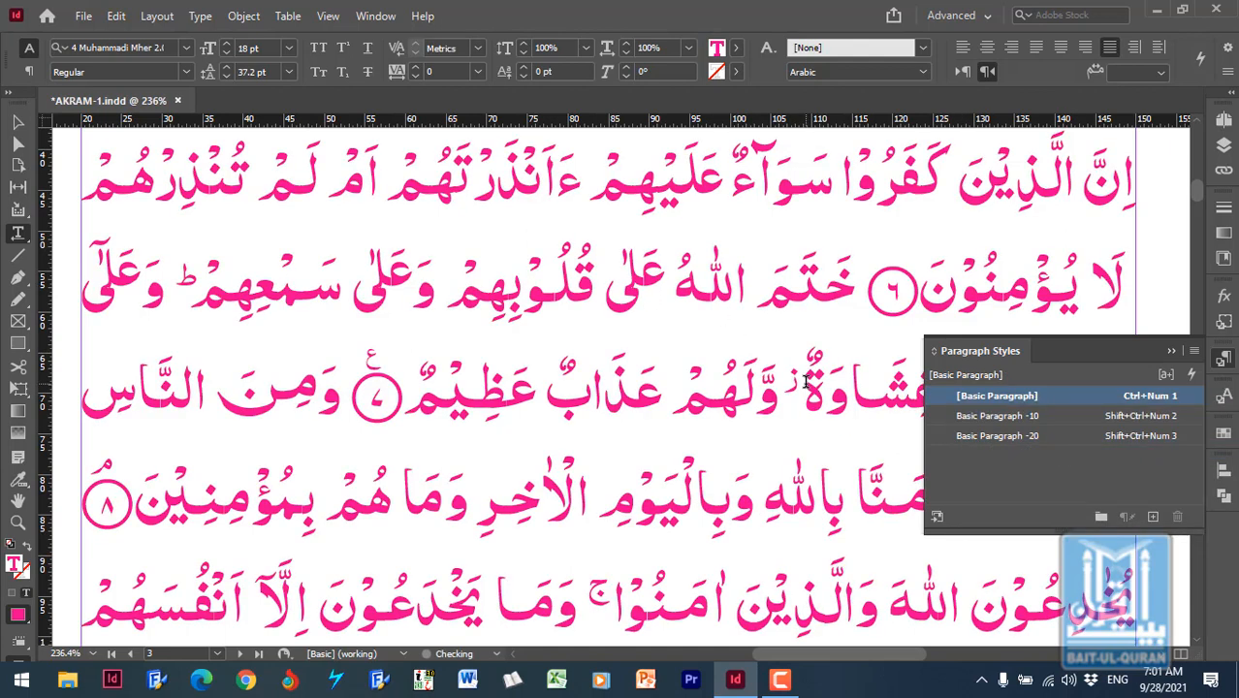
# - Set the [Basic Paragraph] style's character color to [Black] and collapse the paragraph style list
pyautogui.rightClick(991, 395)
pyautogui.click(989, 406)
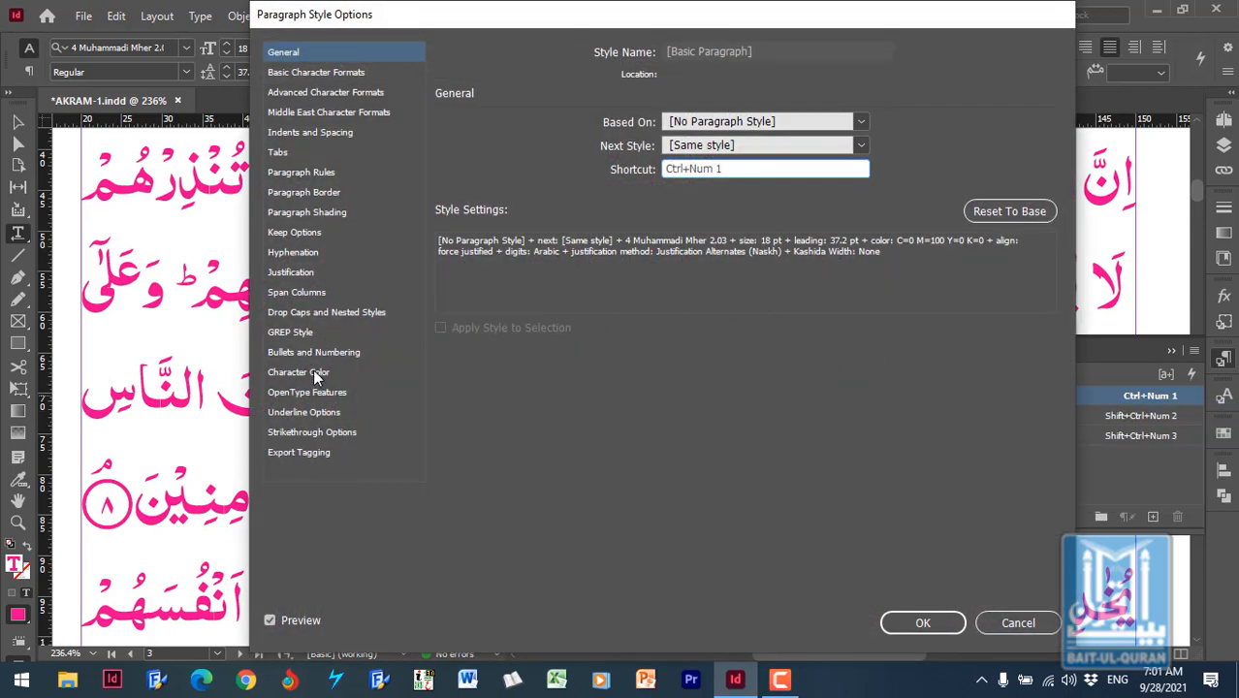
pyautogui.click(315, 375)
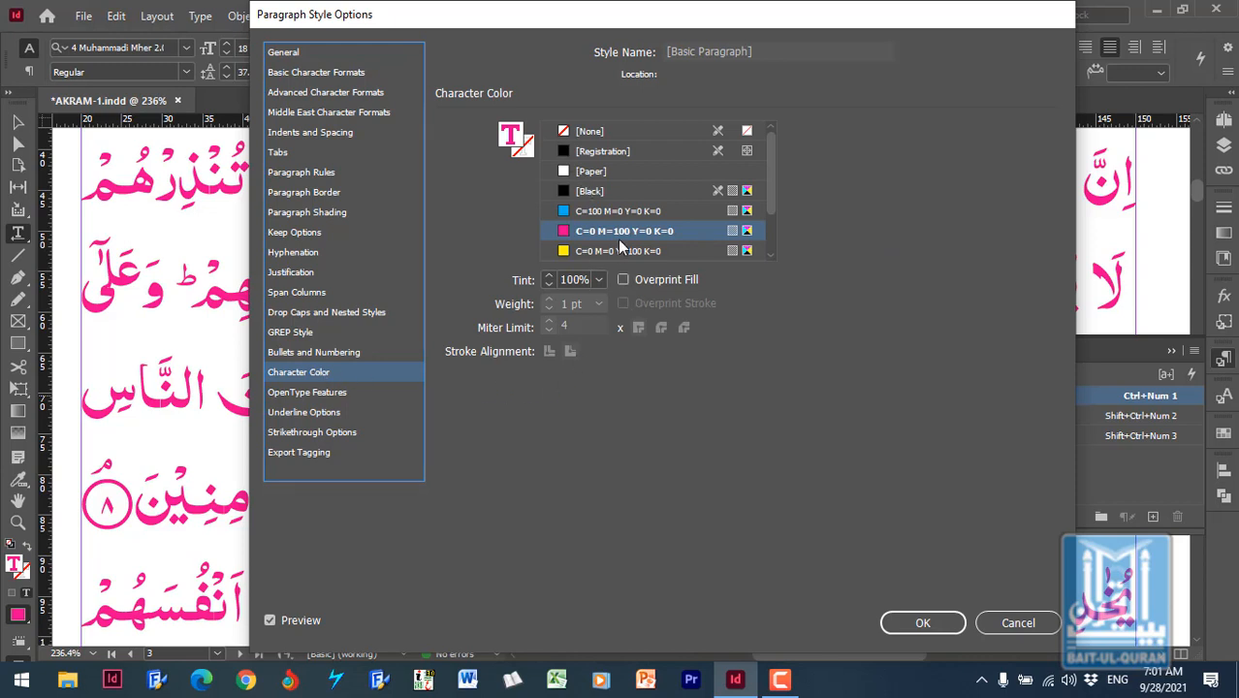
pyautogui.click(618, 189)
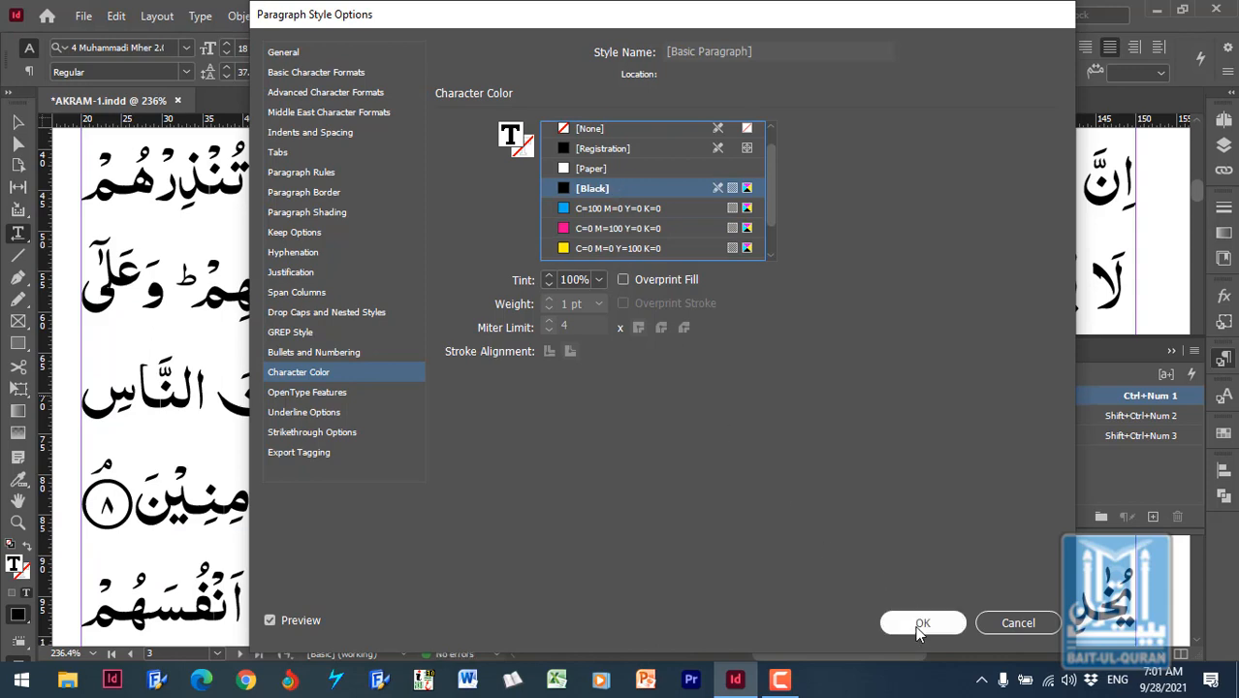
pyautogui.click(918, 623)
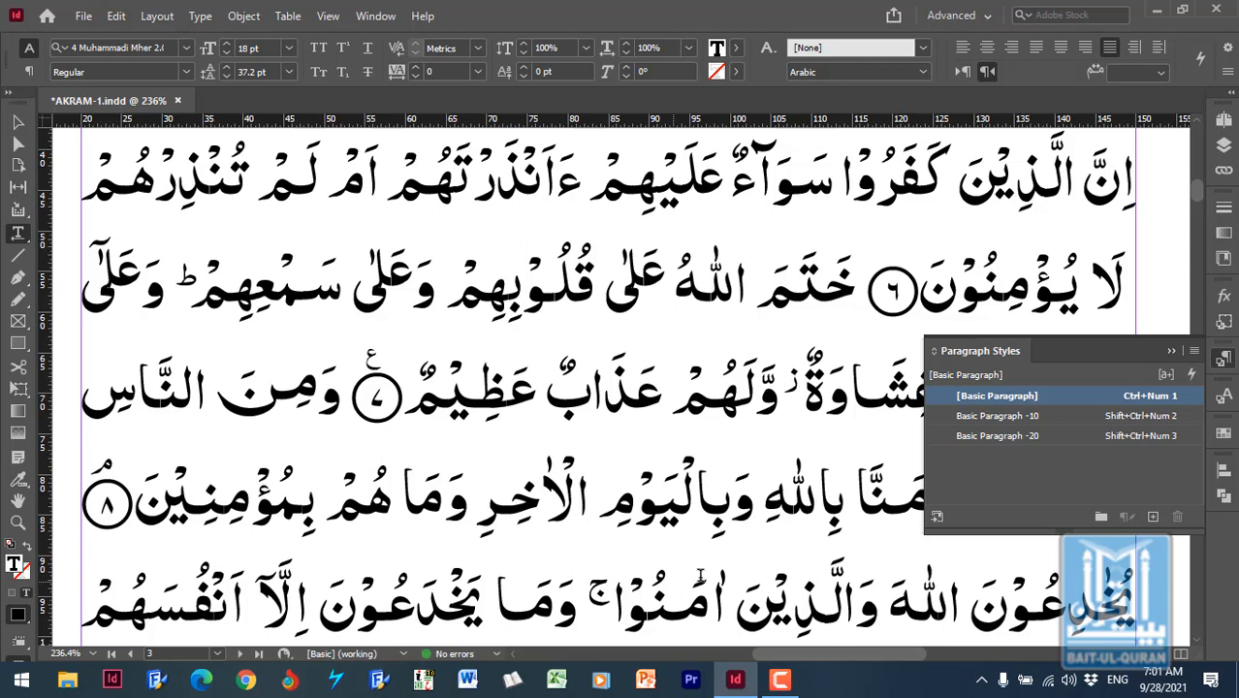
pyautogui.click(731, 436)
pyautogui.click(1170, 352)
pyautogui.scroll(1, 861, 378)
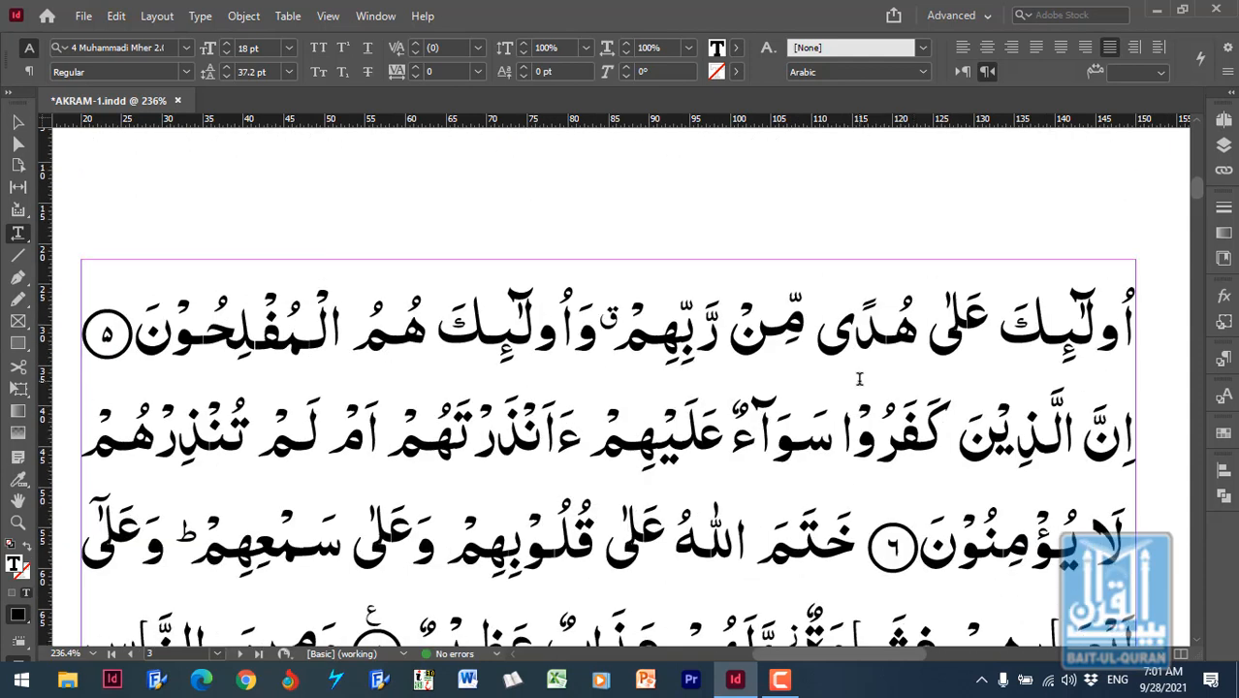
pyautogui.scroll(2, 848, 393)
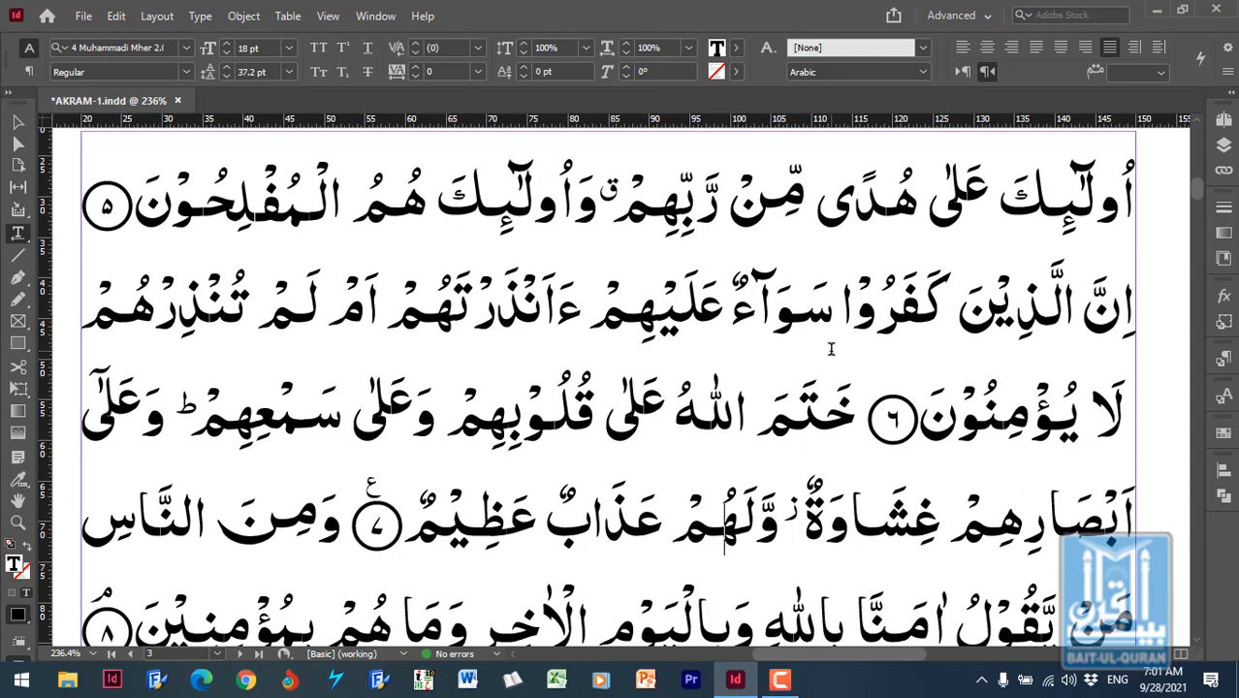
pyautogui.scroll(1, 831, 372)
pyautogui.click(795, 359)
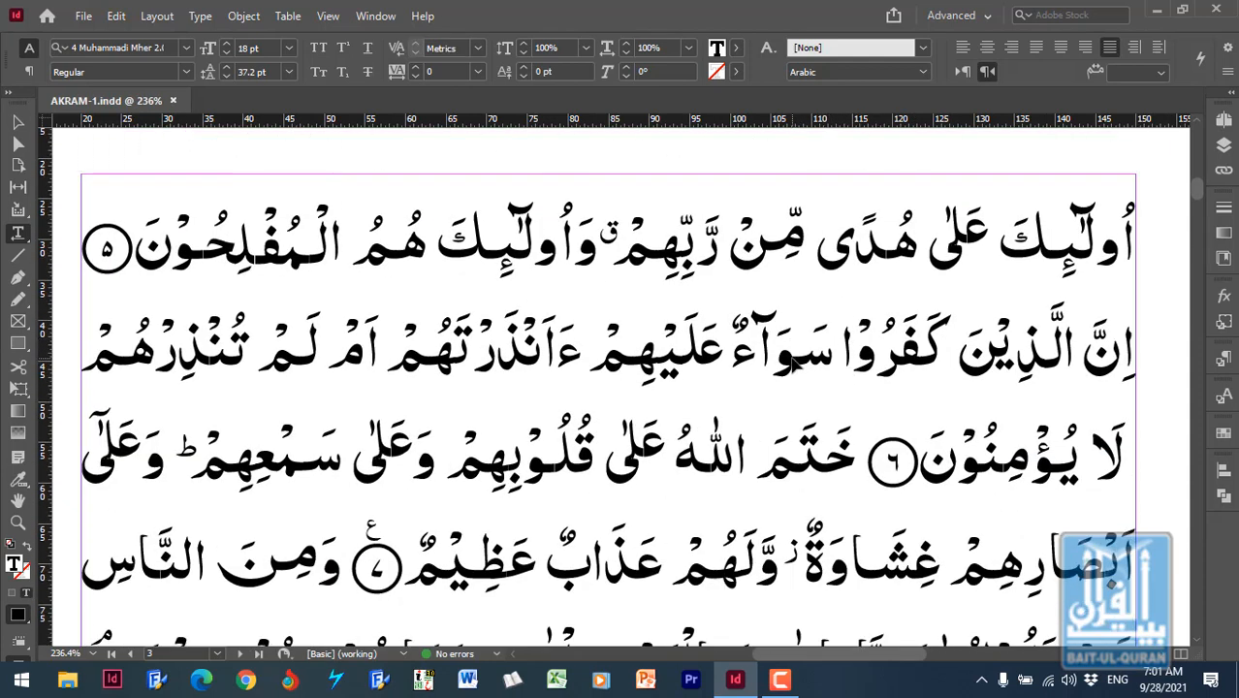
pyautogui.press('super')
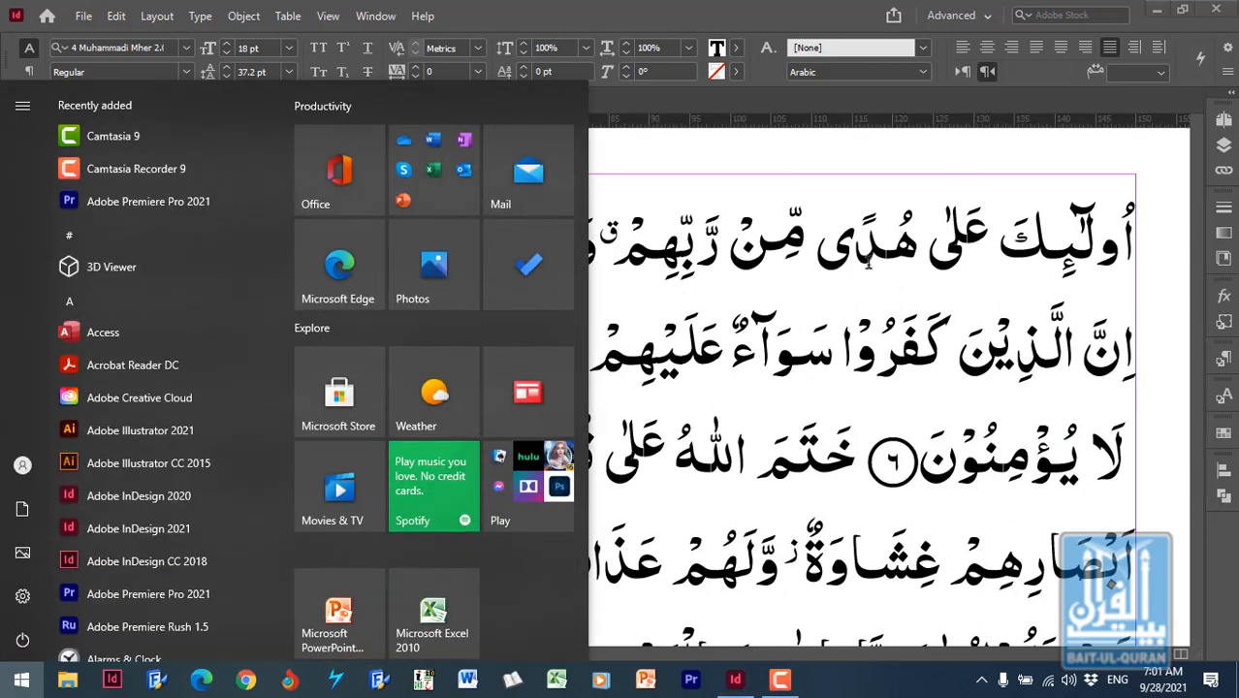
pyautogui.click(870, 258)
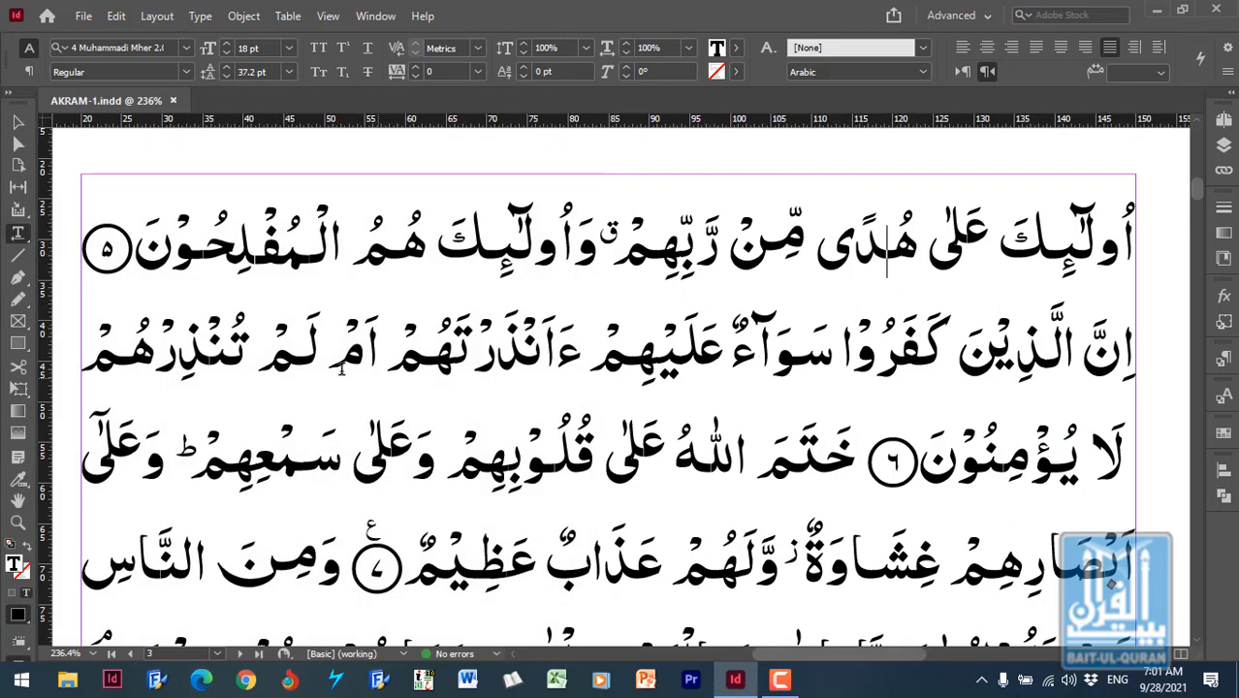
# - Draw a horizontal line 130 mm long along the text frame's upper edge, spanning the frame's full width
pyautogui.click(19, 258)
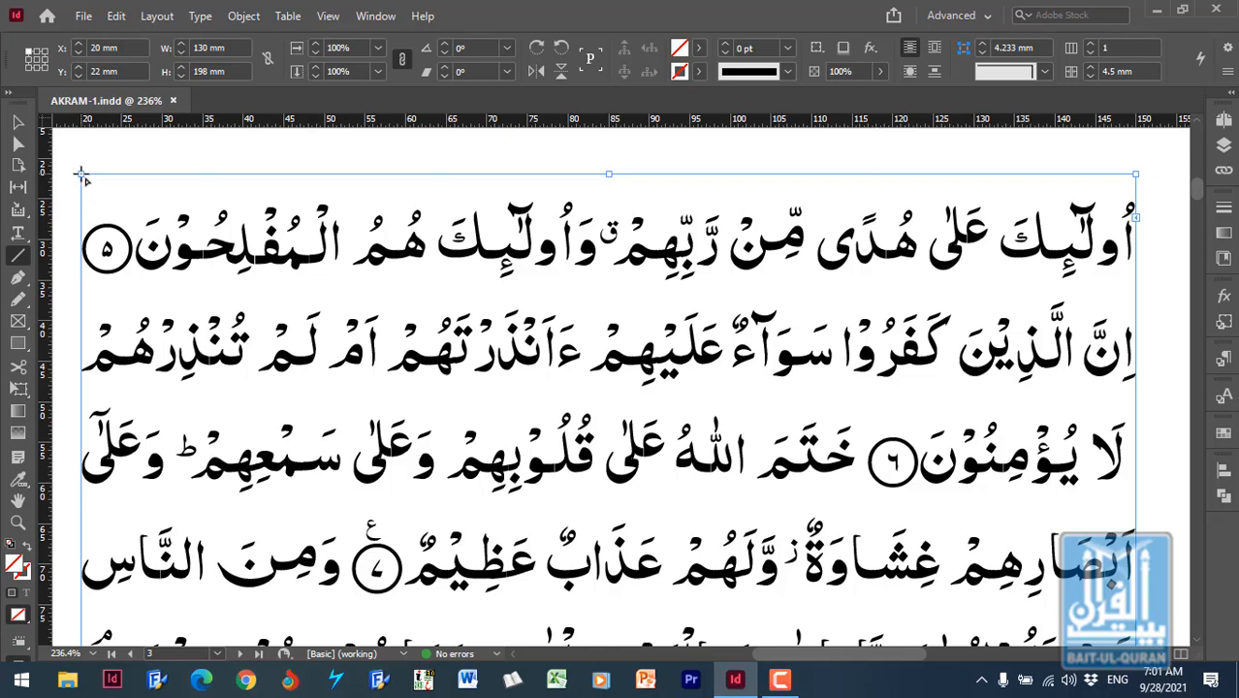
pyautogui.moveTo(82, 174); pyautogui.dragTo(1137, 176)
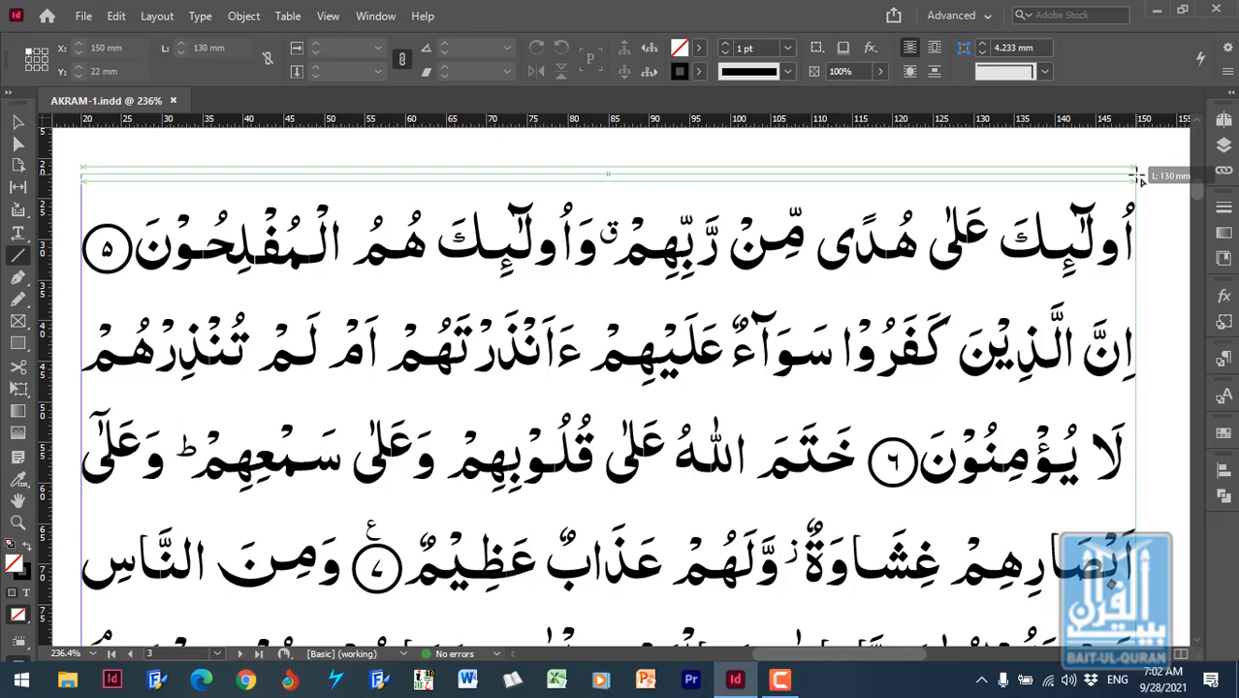
pyautogui.moveTo(1138, 176); pyautogui.dragTo(1137, 176)
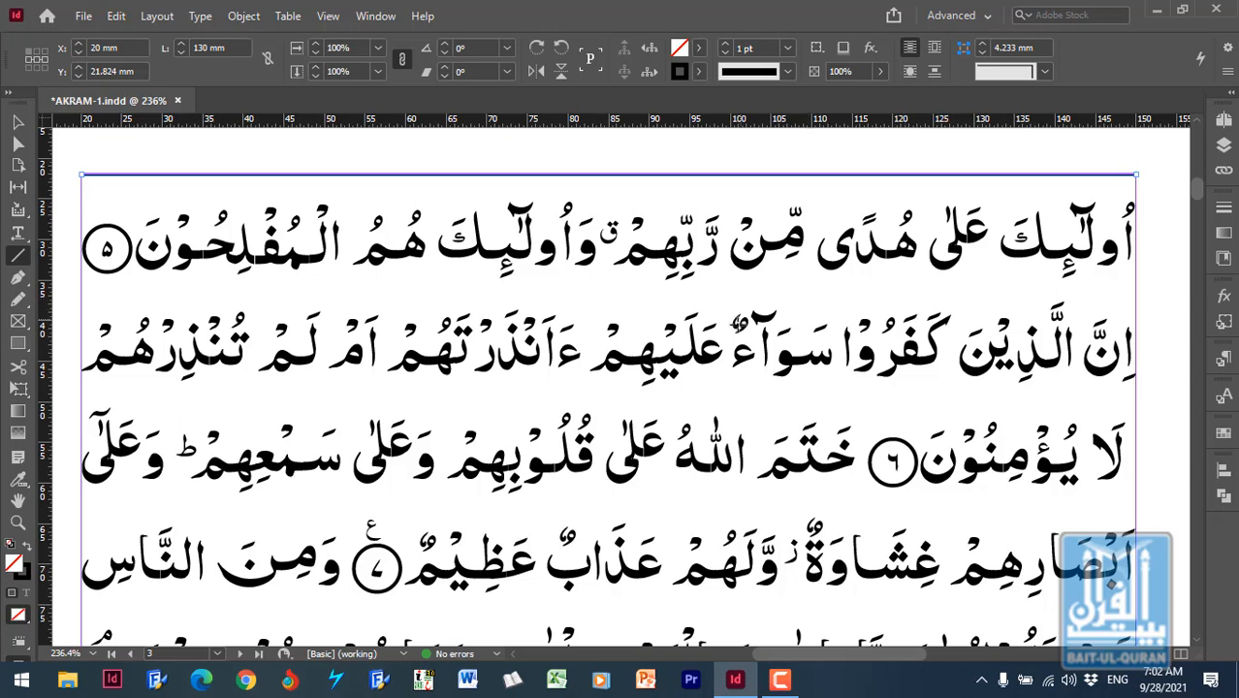
# - Duplicate the horizontal line along the text frame's upper edge twice, each copy 16.375 mm below the previous one
pyautogui.click(18, 122)
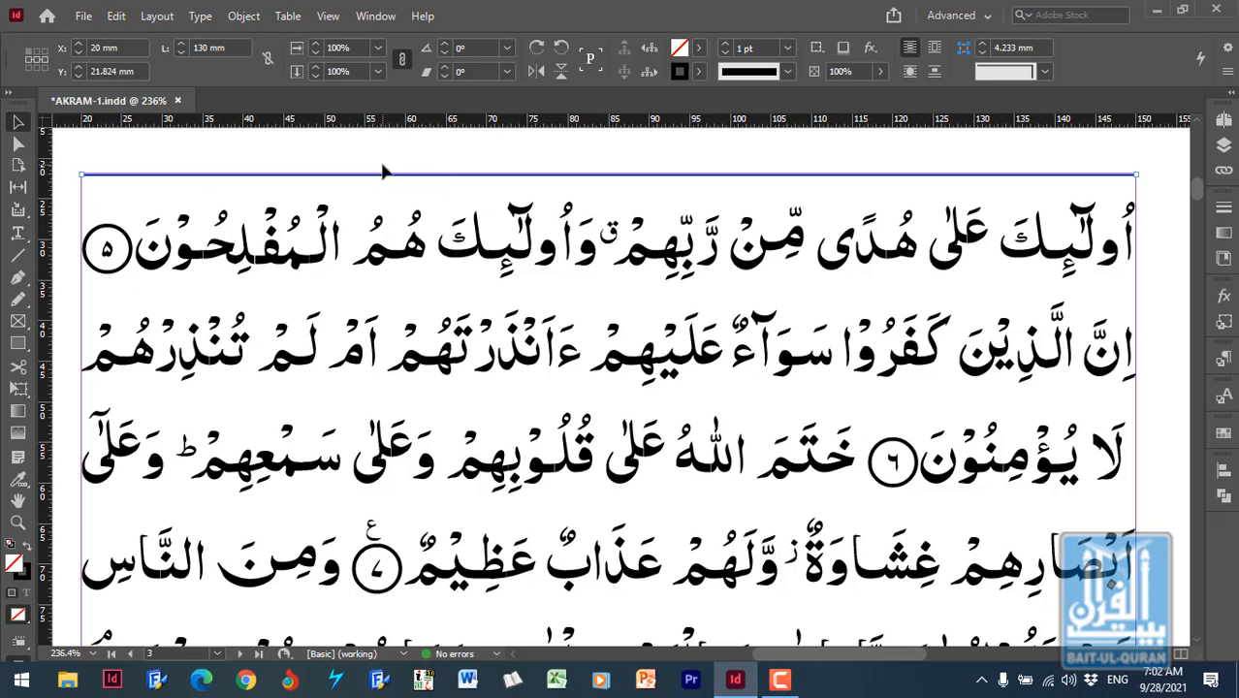
pyautogui.click(113, 17)
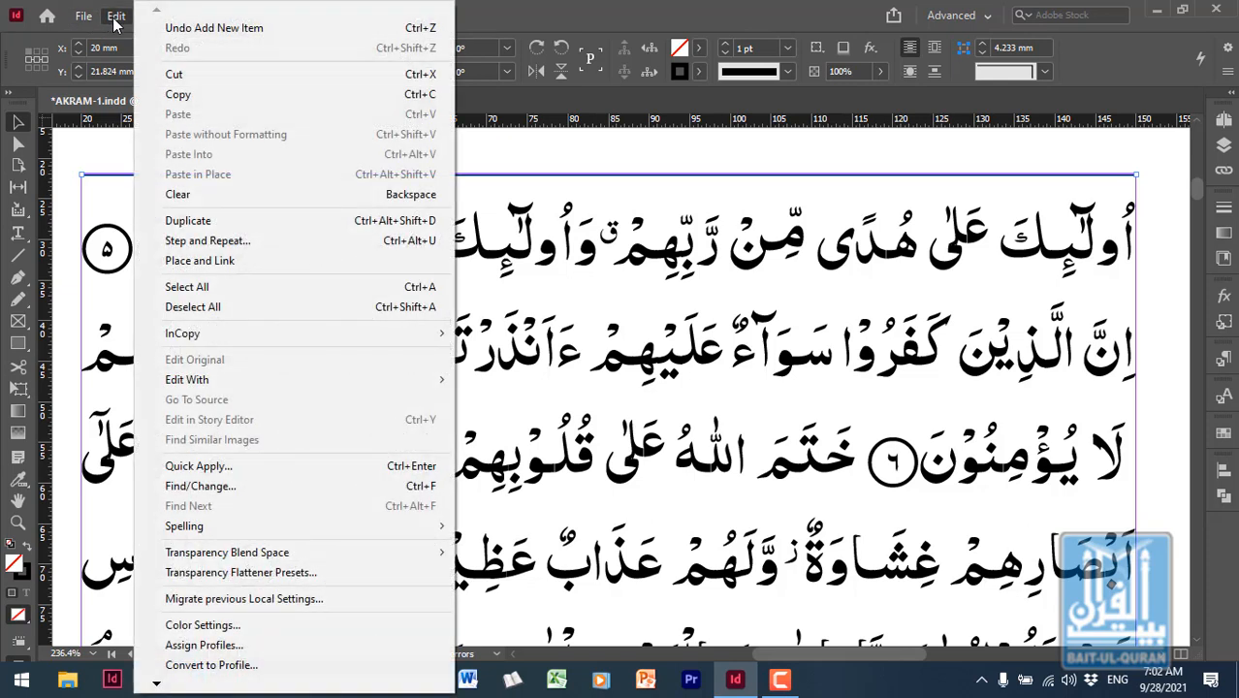
pyautogui.click(247, 223)
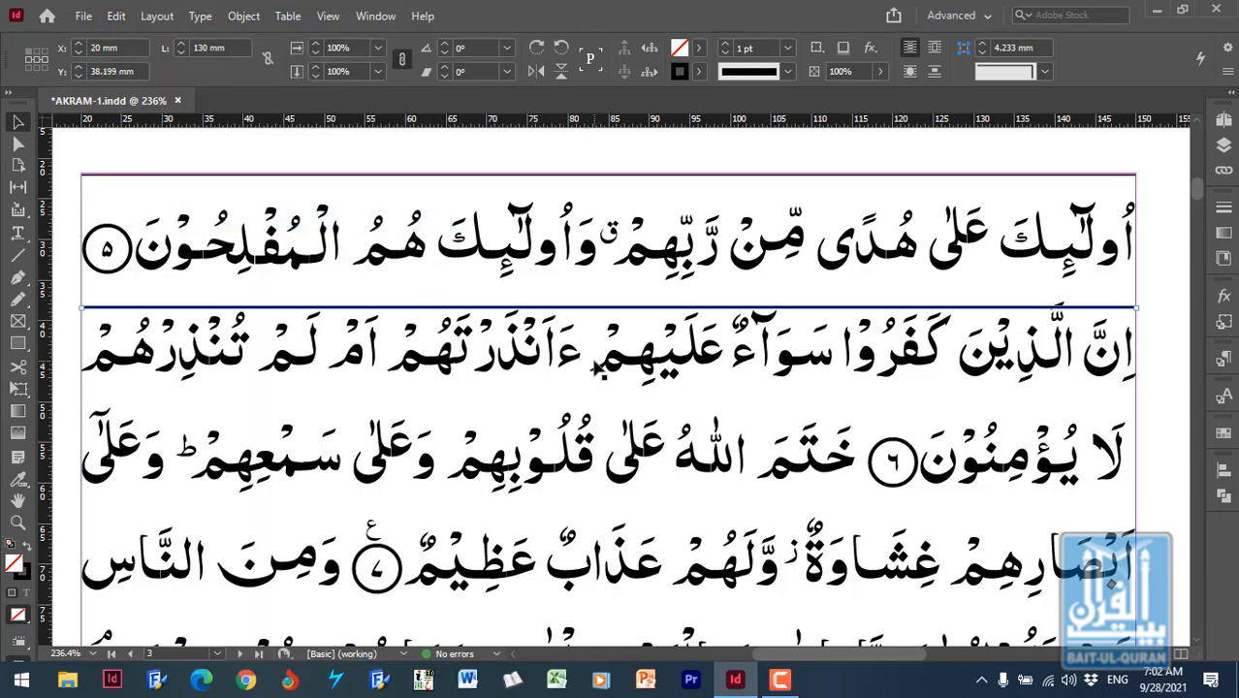
pyautogui.click(117, 16)
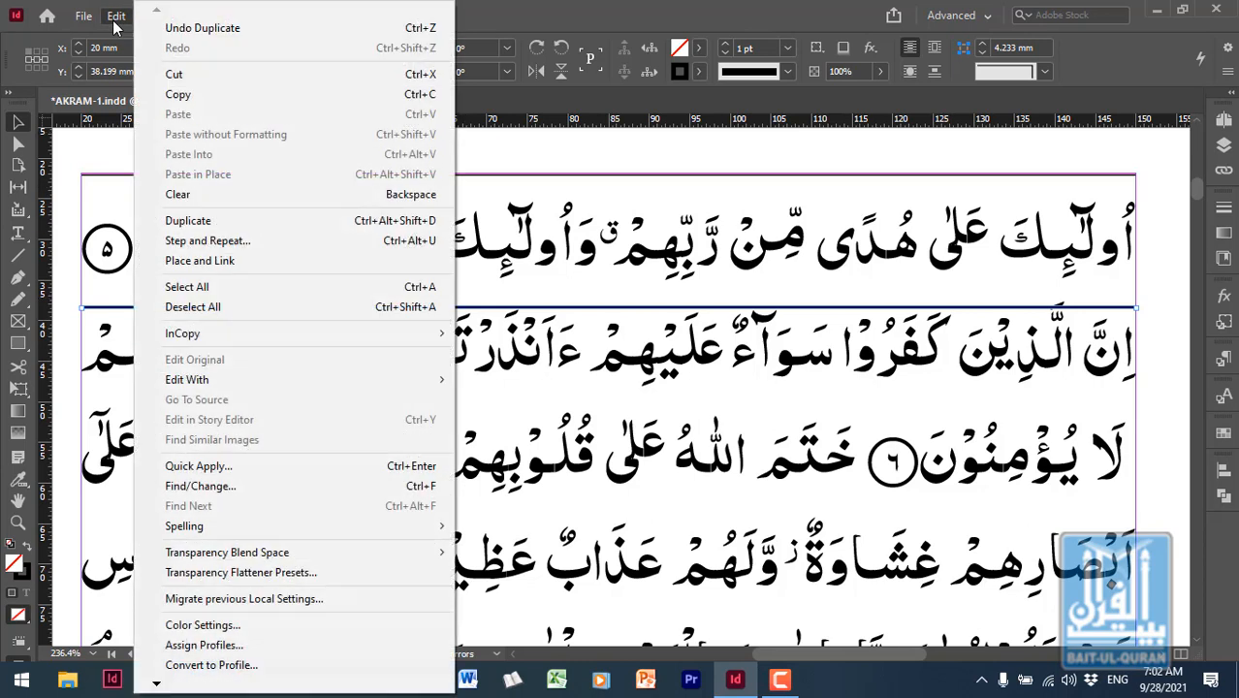
pyautogui.click(228, 223)
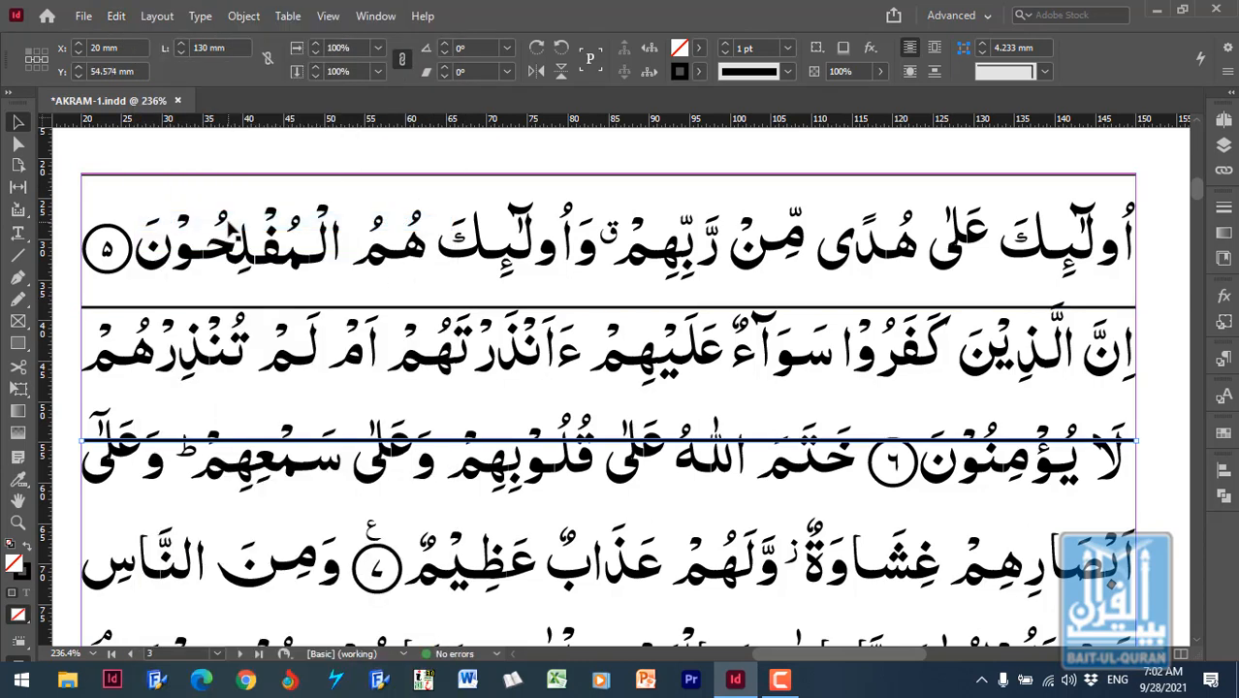
# - Duplicate the lowest horizontal line eleven more times down the page, with the last copy at Y 234.699 mm
pyautogui.hotkey('ctrl', '-')
pyautogui.hotkey('ctrl', '-')
pyautogui.hotkey('ctrl', '-')
pyautogui.hotkey('ctrl', '-')
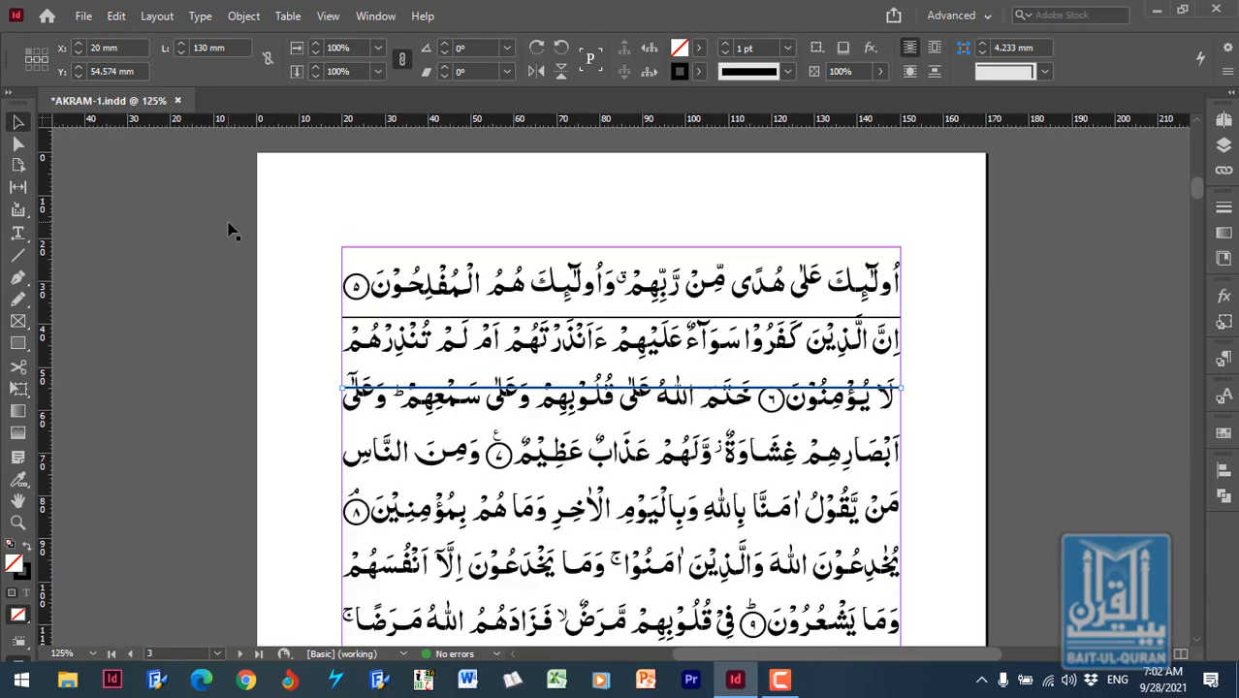
pyautogui.hotkey('ctrl', '-')
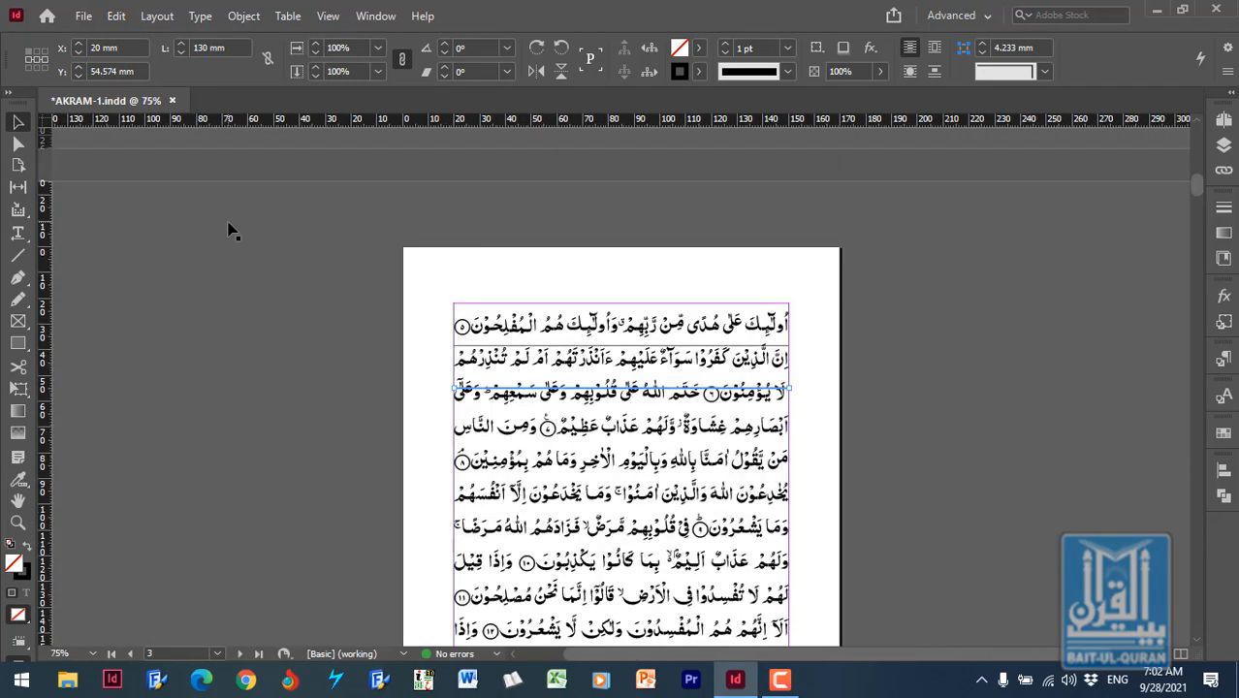
pyautogui.hotkey('ctrl', '-')
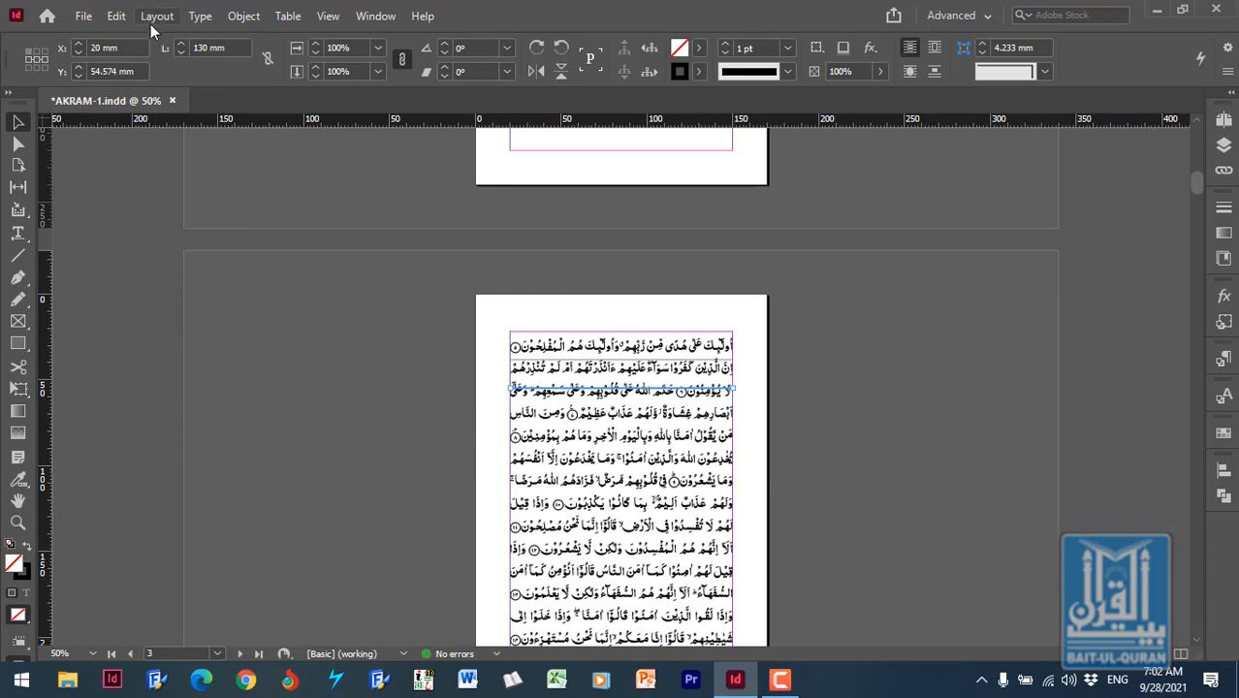
pyautogui.click(116, 15)
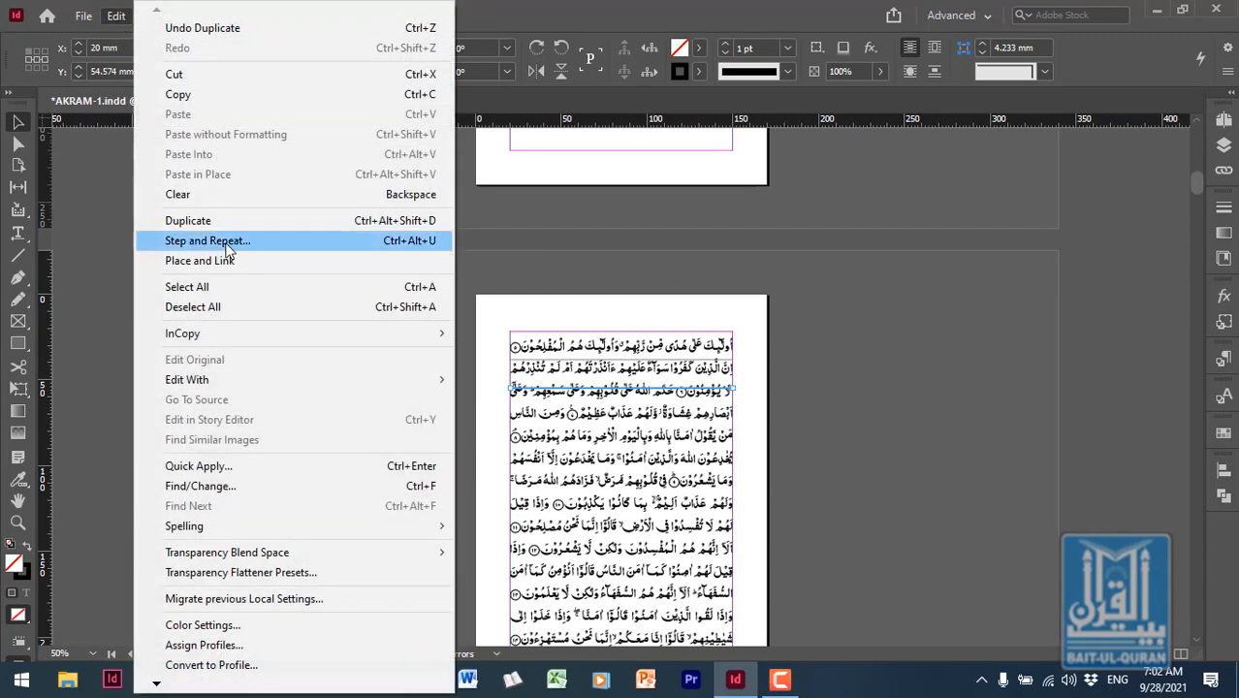
pyautogui.click(228, 223)
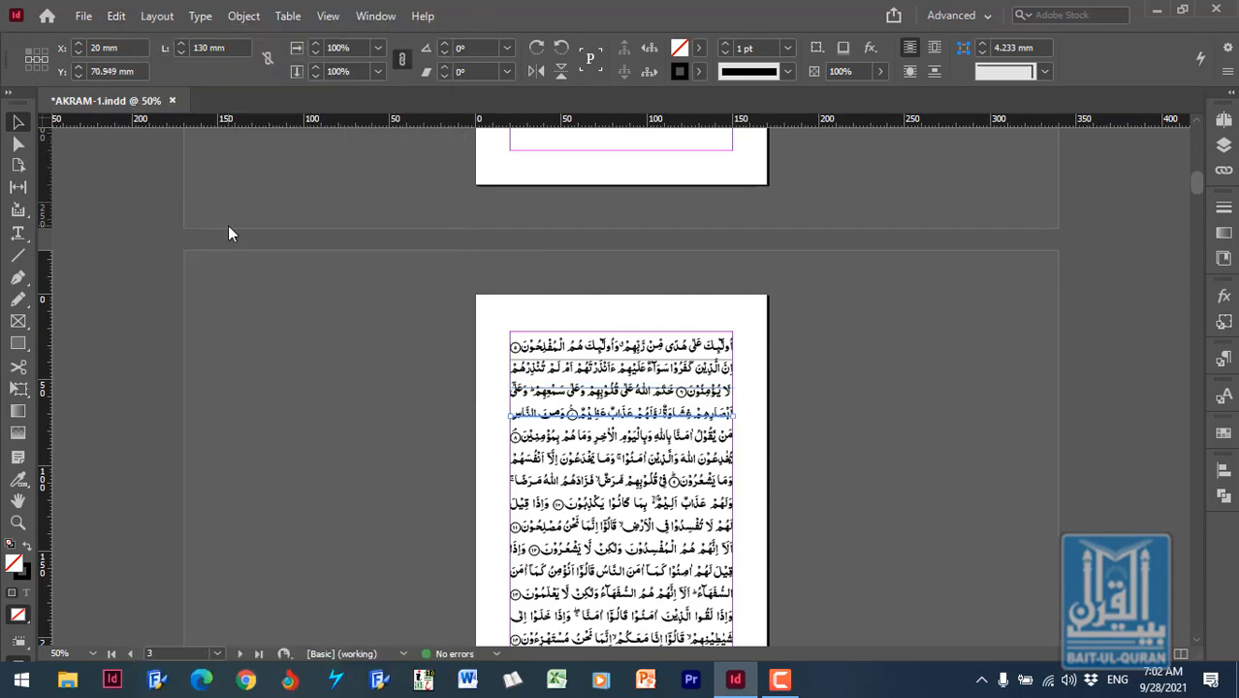
pyautogui.click(116, 15)
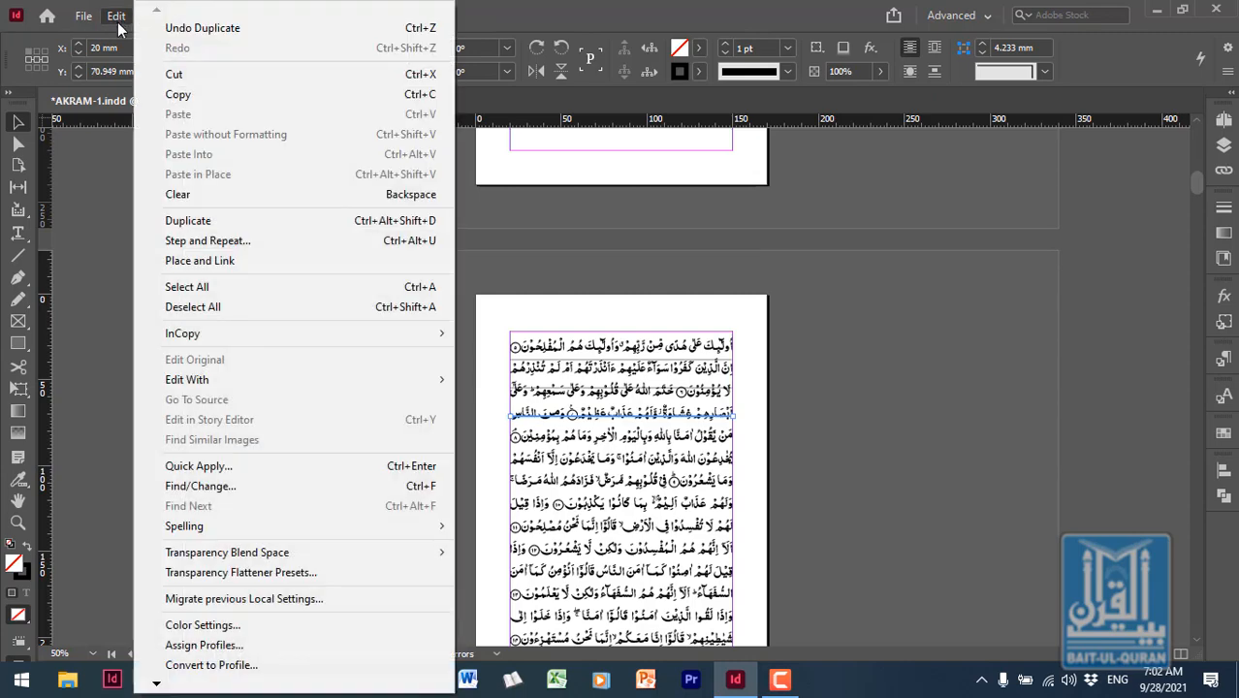
pyautogui.click(204, 226)
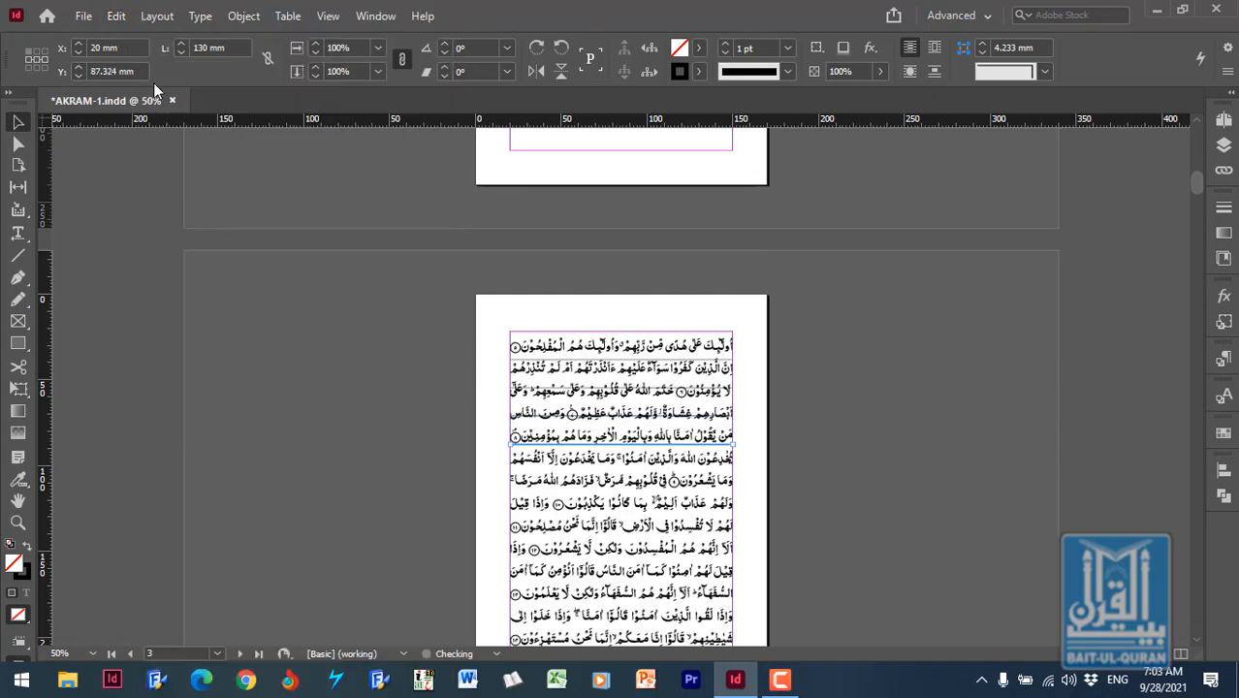
pyautogui.click(116, 17)
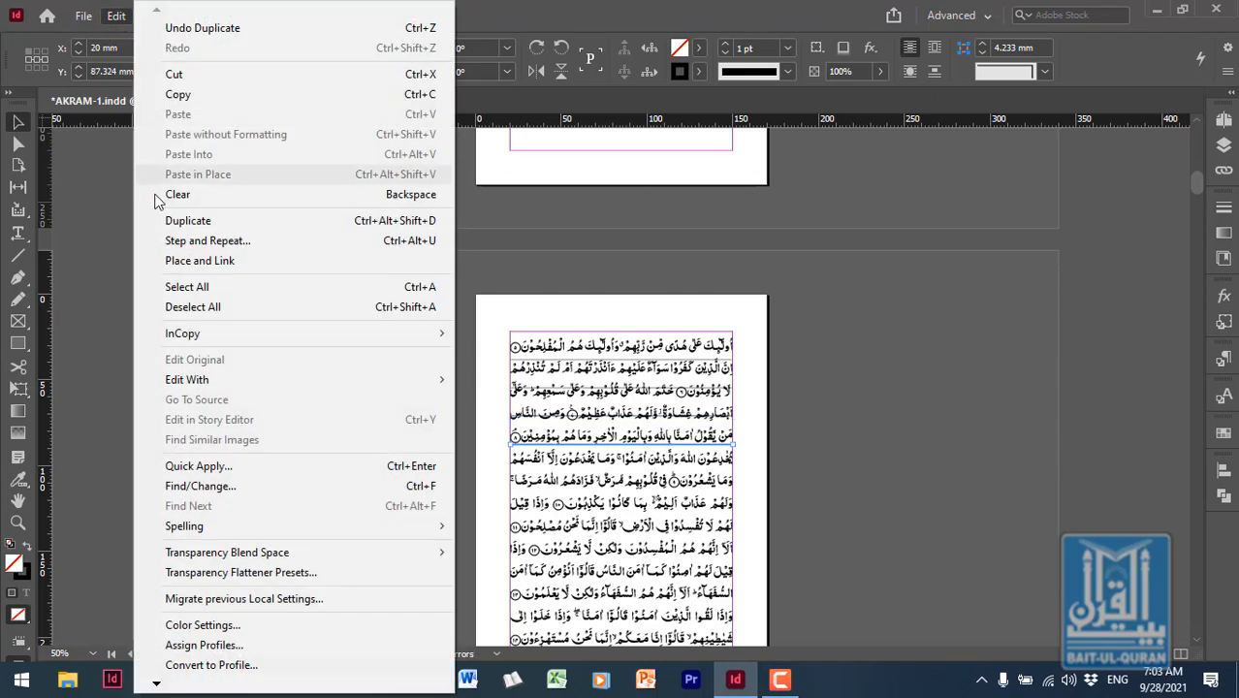
pyautogui.click(212, 222)
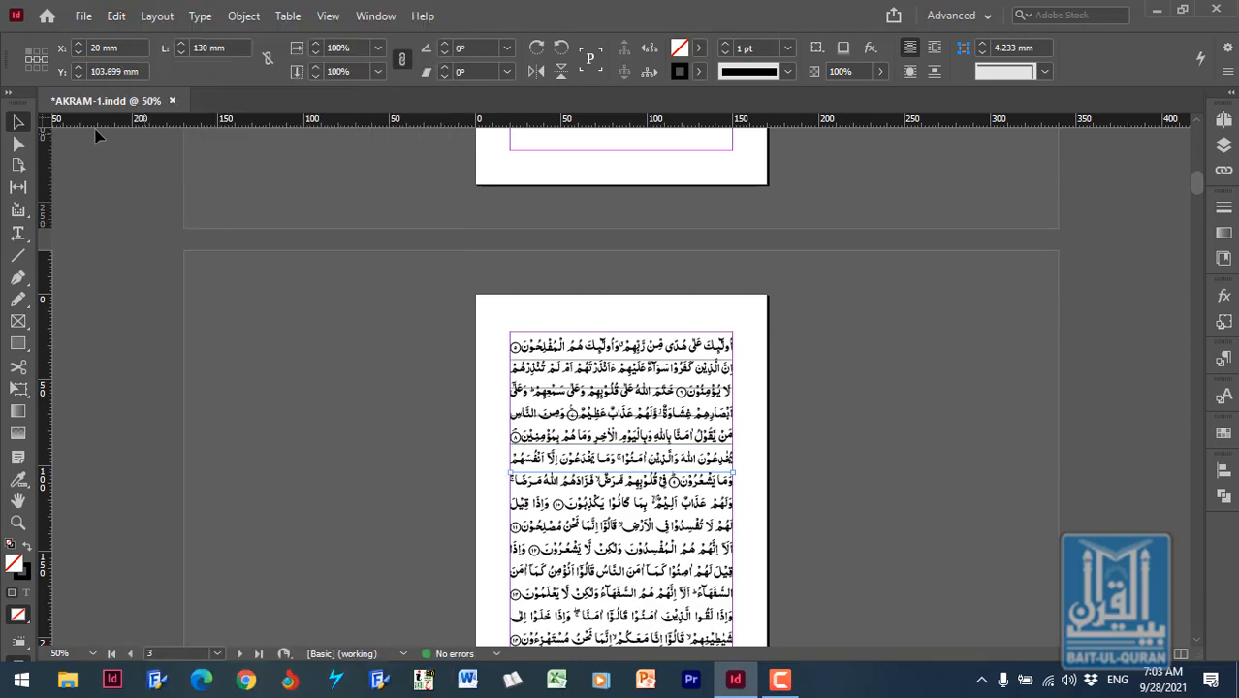
pyautogui.click(116, 15)
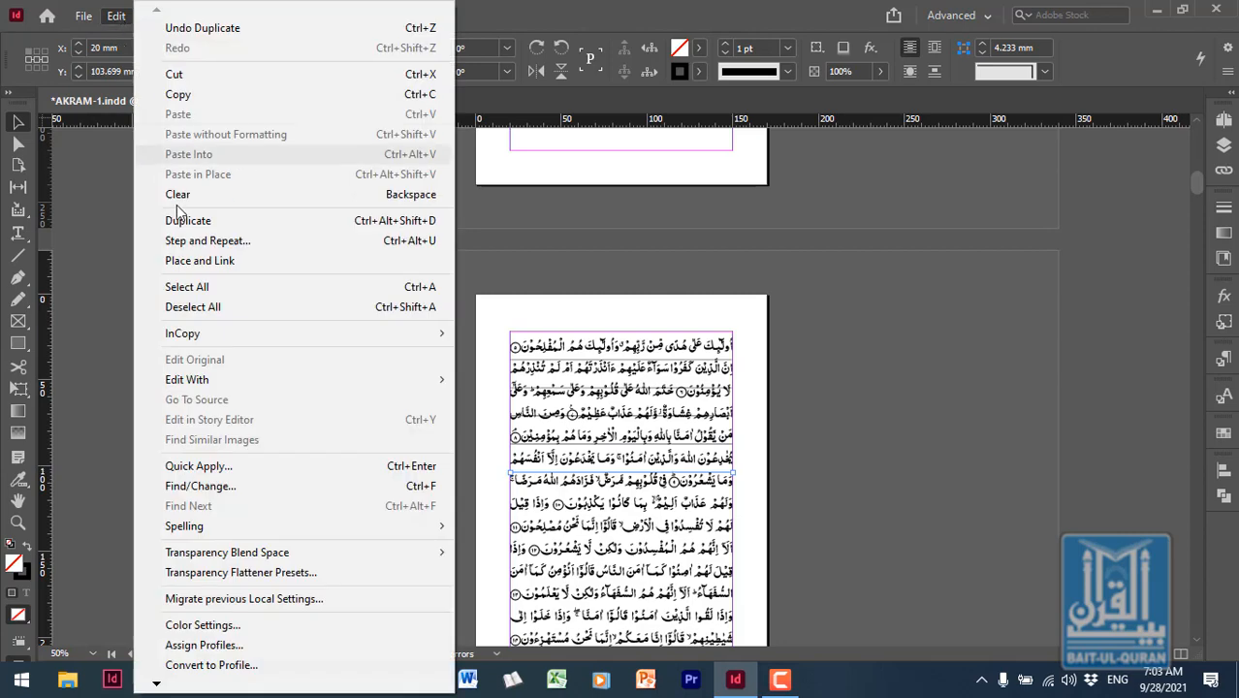
pyautogui.click(241, 225)
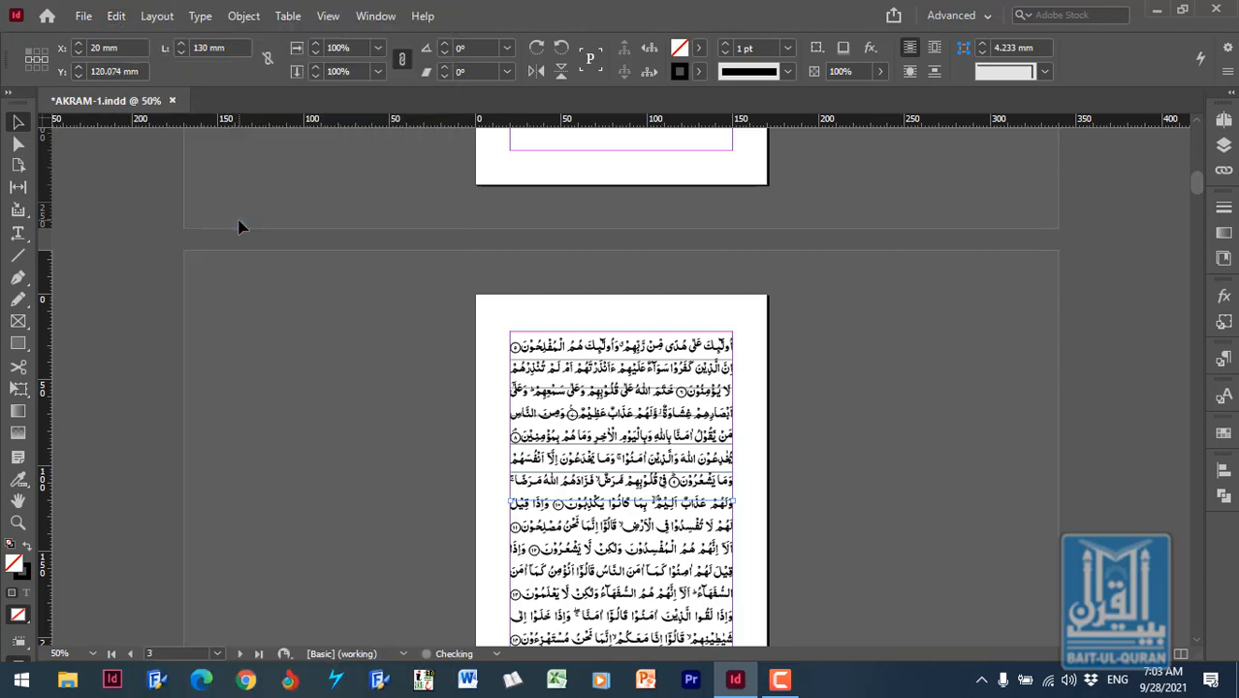
pyautogui.click(116, 15)
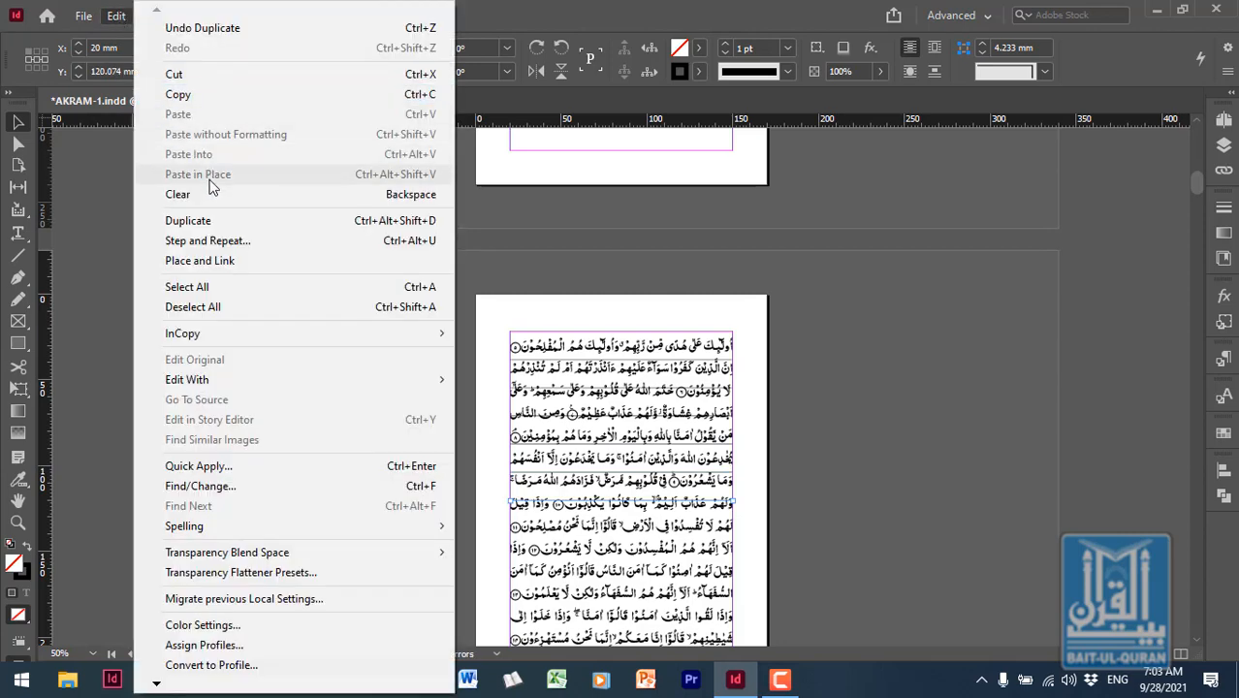
pyautogui.click(215, 221)
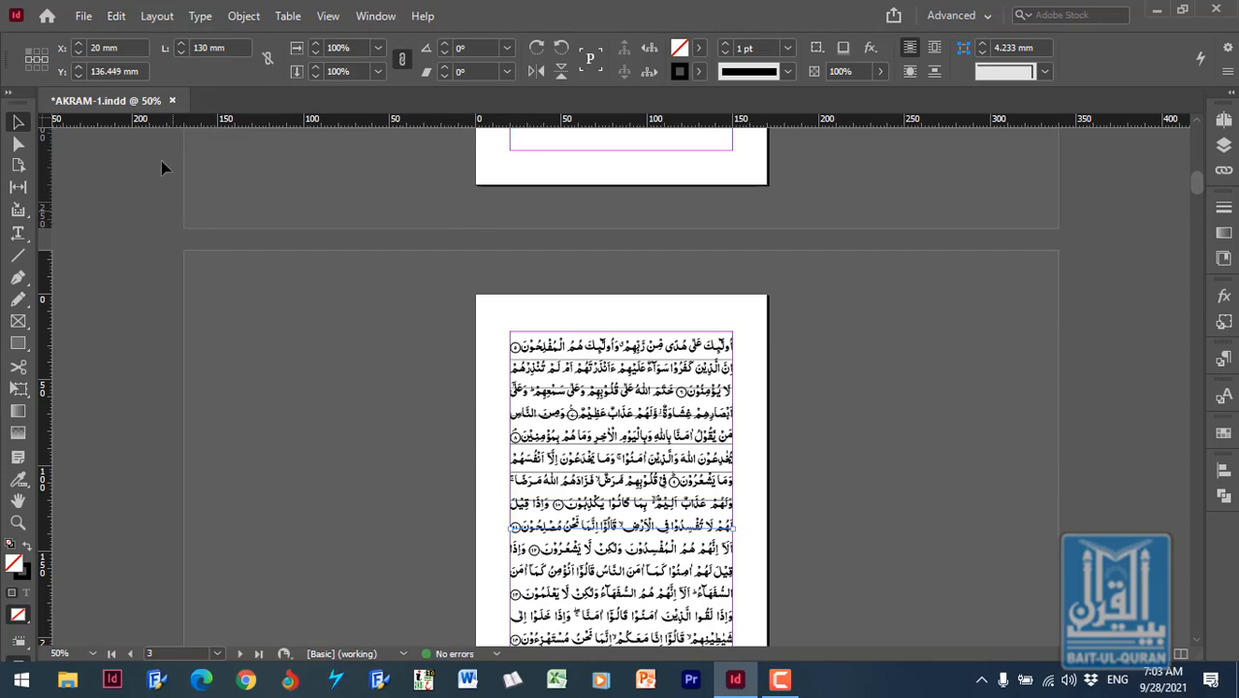
pyautogui.click(116, 15)
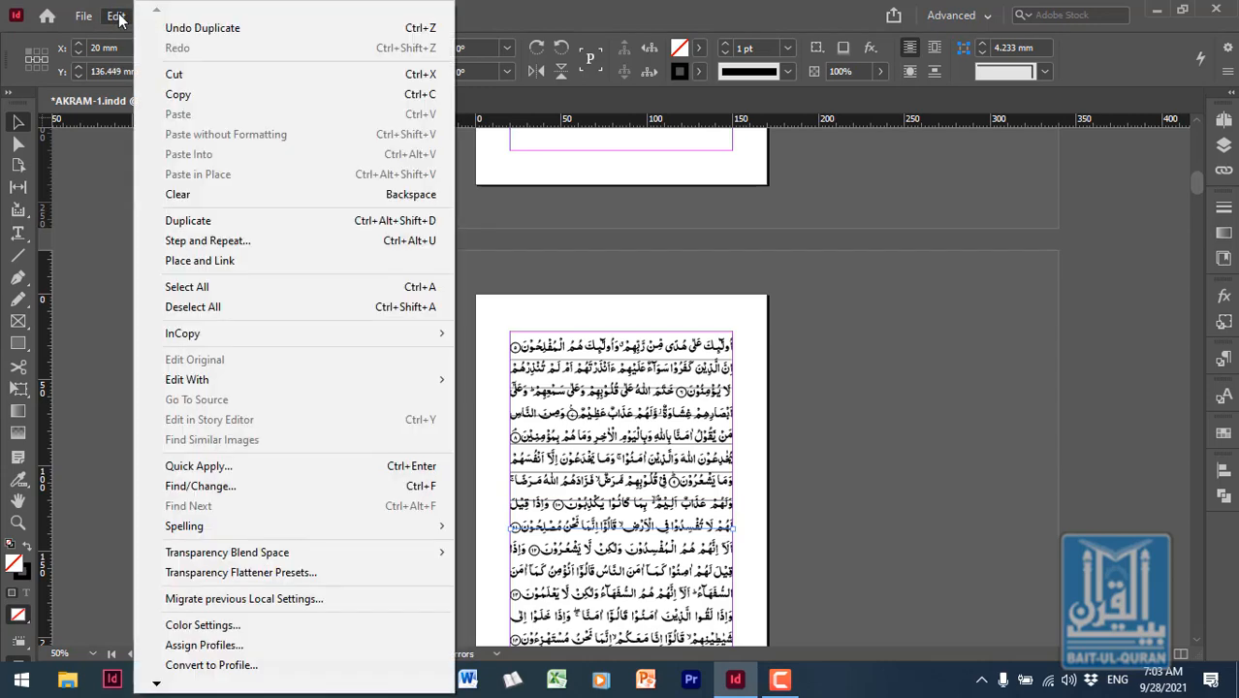
pyautogui.click(206, 223)
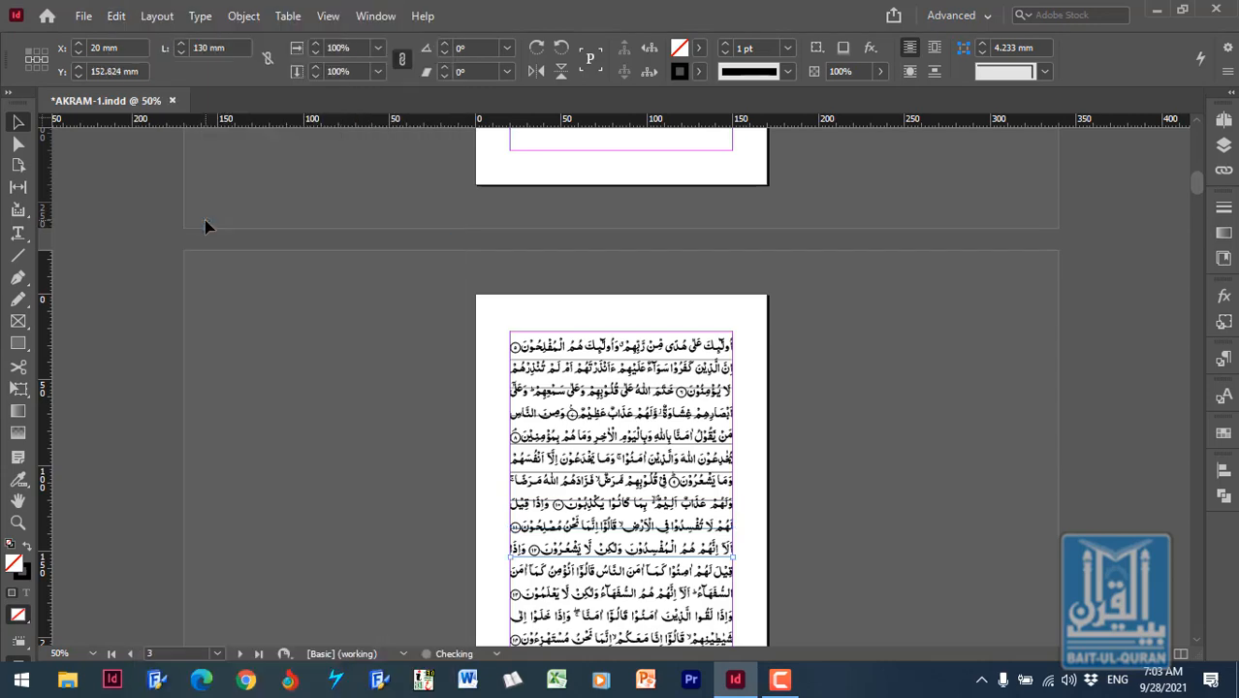
pyautogui.click(118, 17)
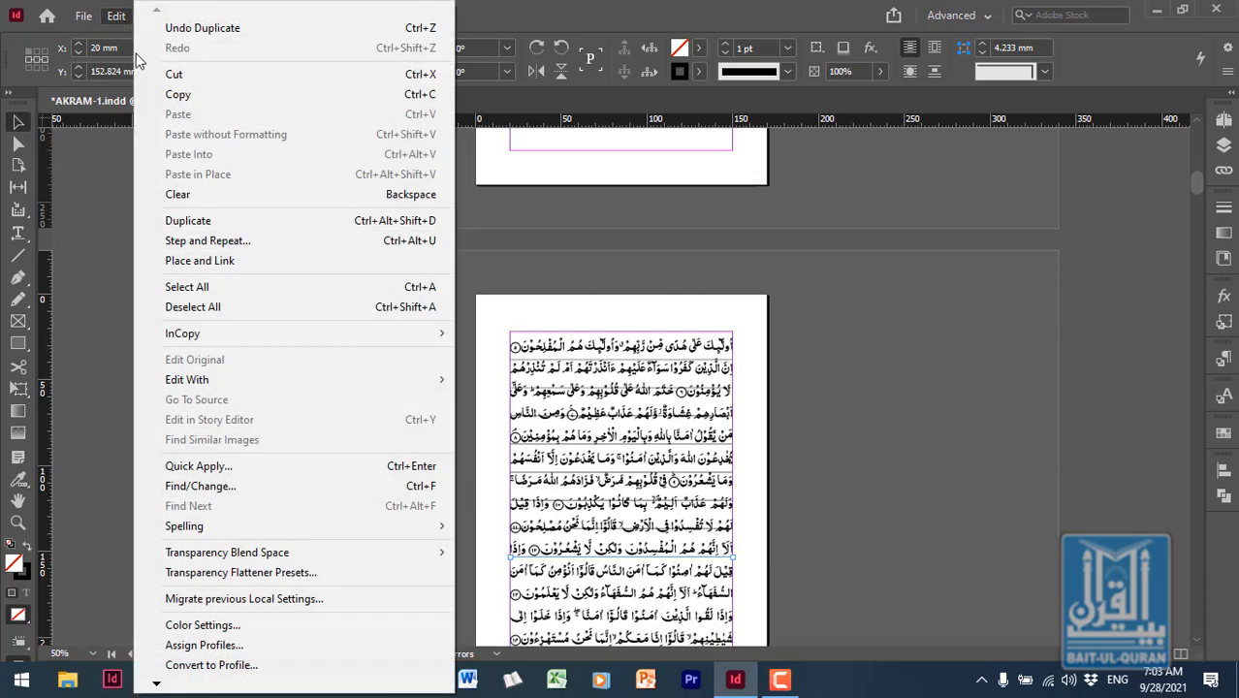
pyautogui.click(211, 222)
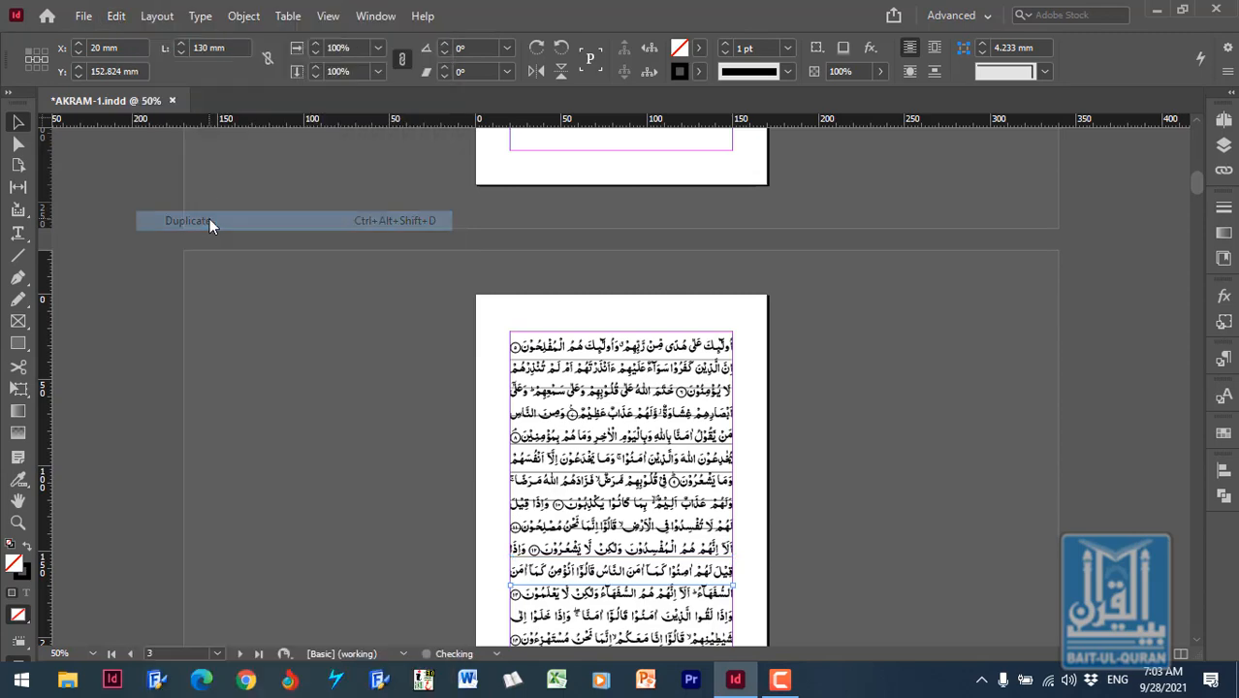
pyautogui.click(116, 17)
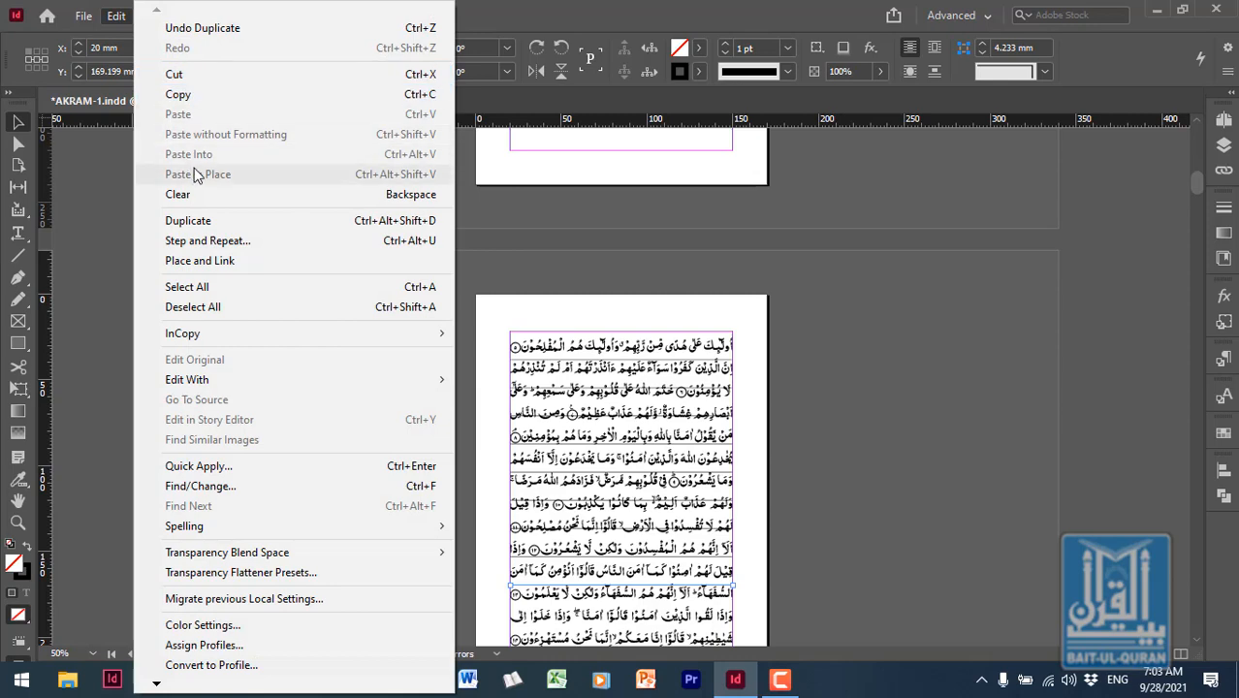
pyautogui.click(210, 221)
pyautogui.click(118, 16)
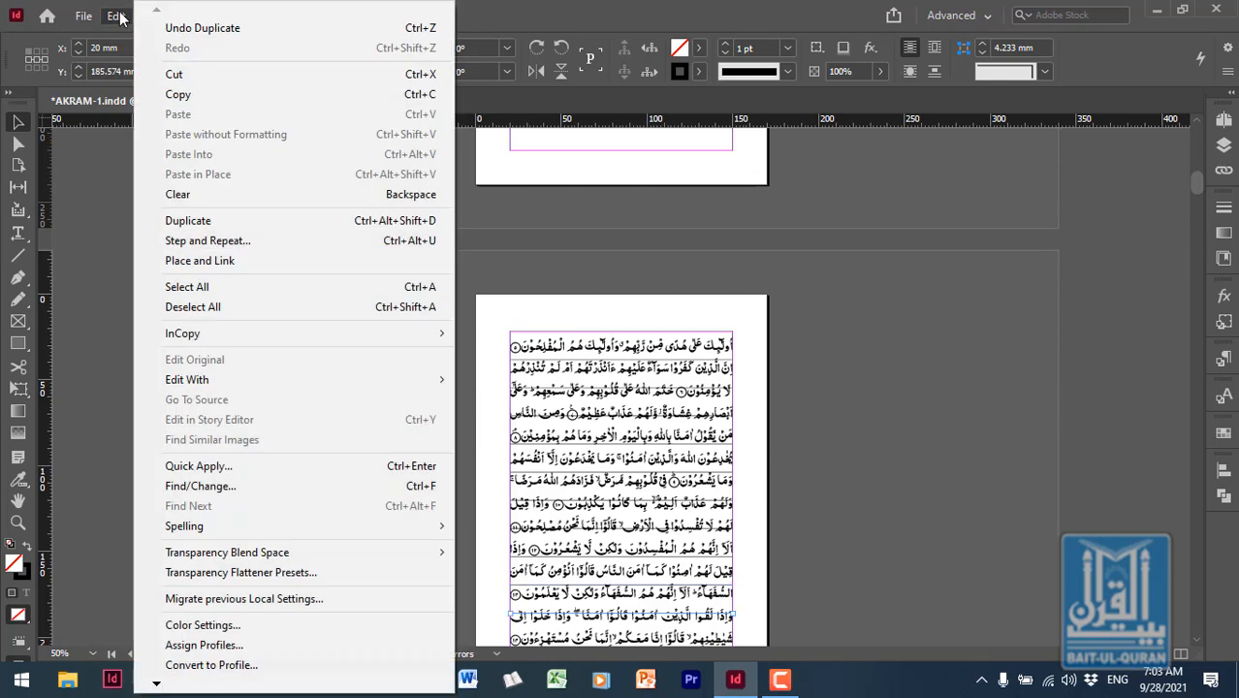
pyautogui.click(227, 222)
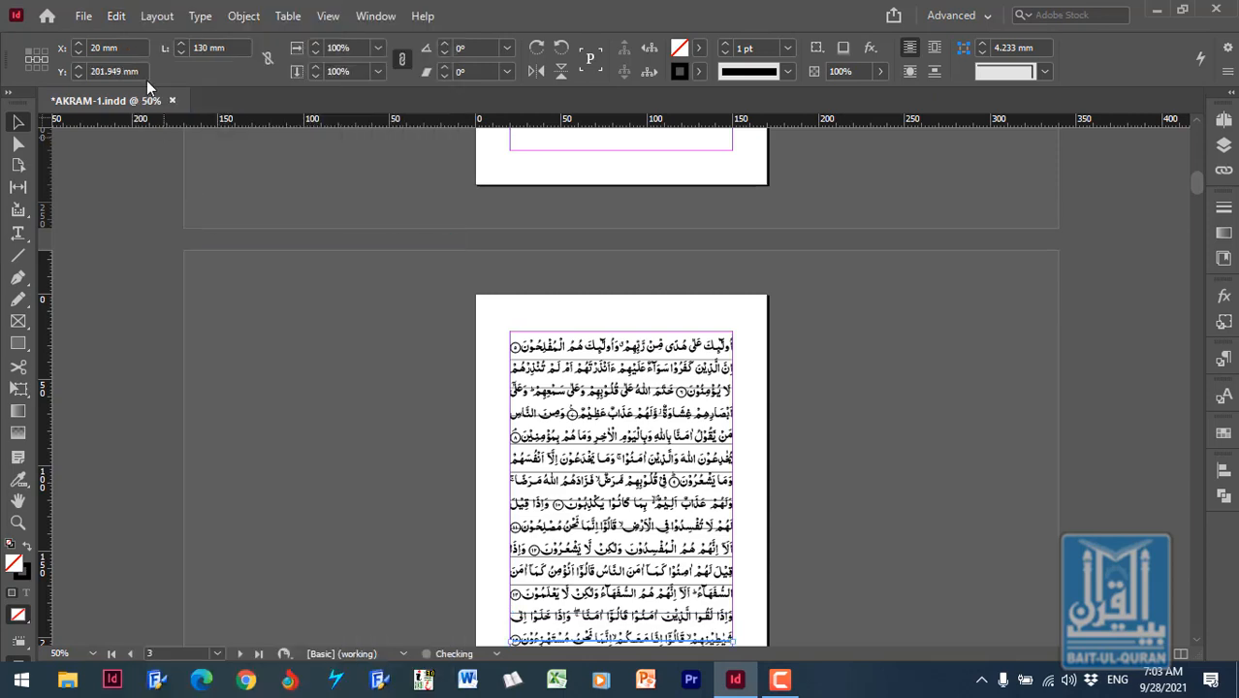
pyautogui.click(117, 17)
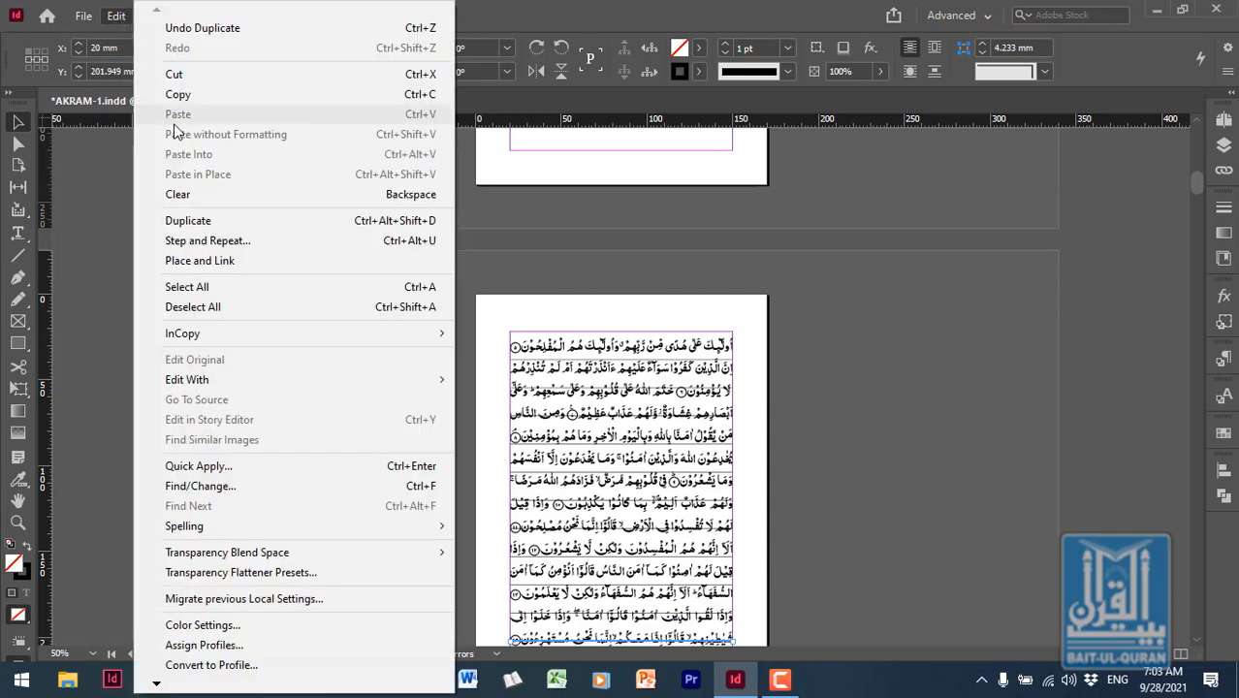
pyautogui.click(209, 223)
pyautogui.click(118, 16)
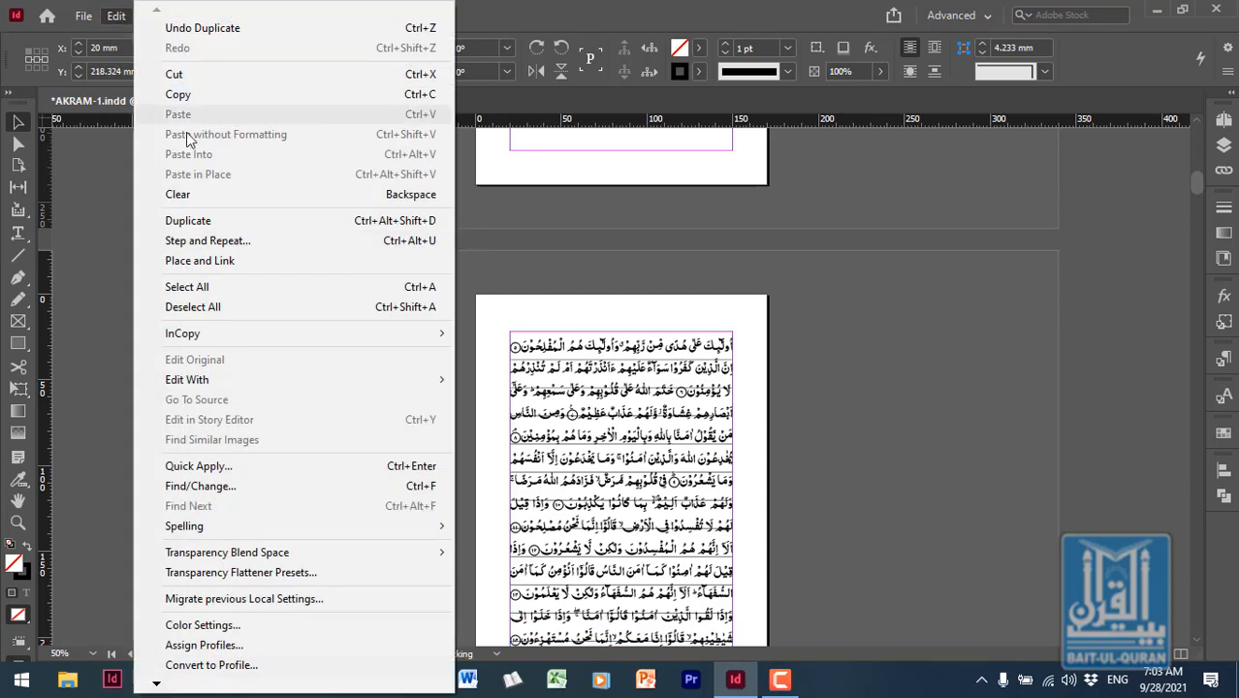
pyautogui.click(213, 225)
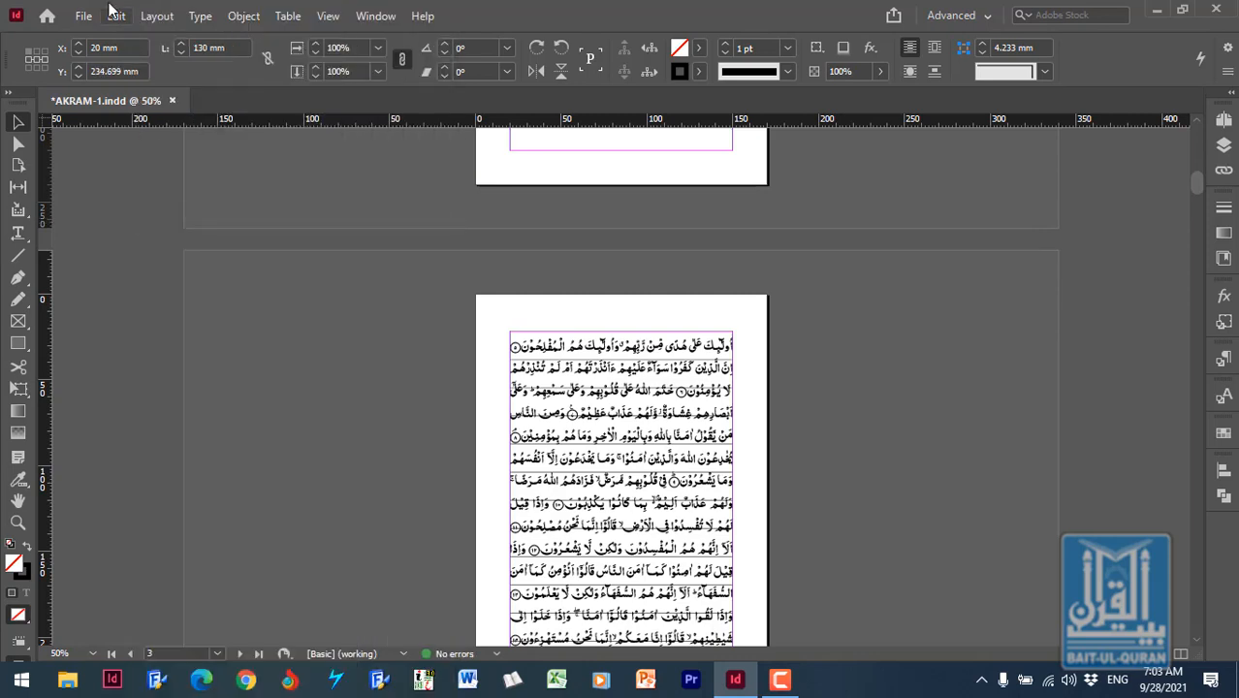
# - Duplicate the lowest horizontal line once more, placing the copy below the page at Y 251.074 mm
pyautogui.click(112, 16)
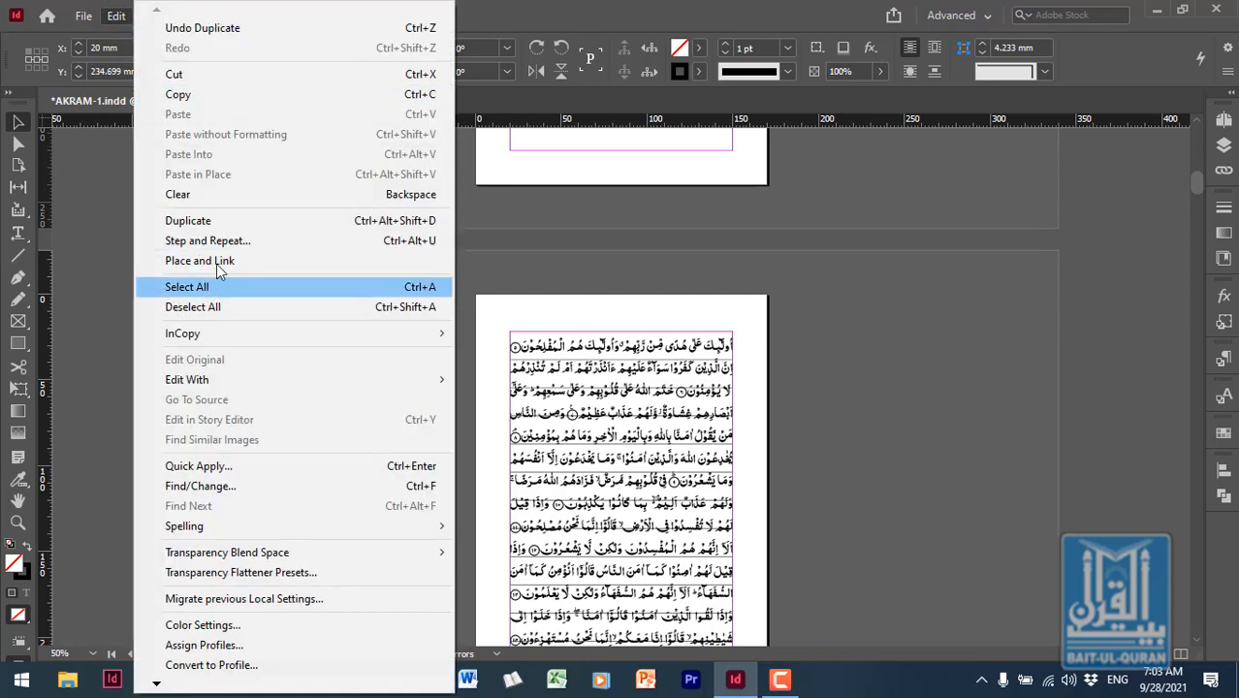
pyautogui.click(230, 225)
pyautogui.scroll(-2, 669, 475)
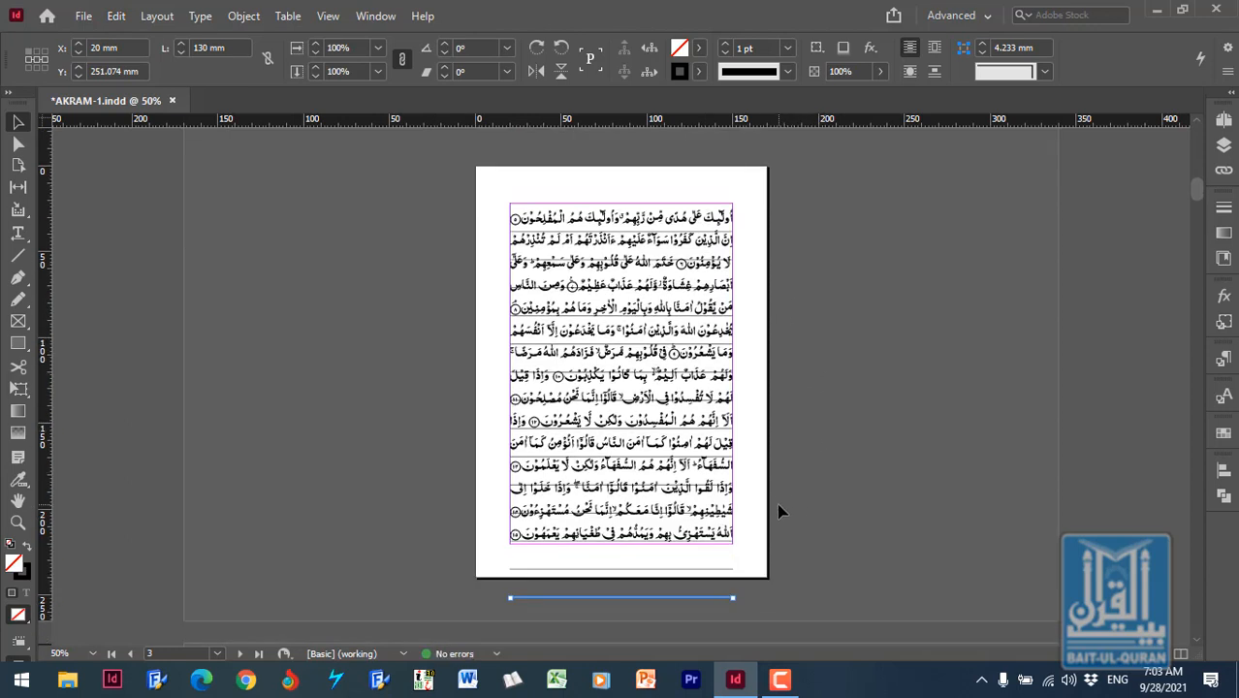
# - Move the ruling line just above the text frame's lower edge up to Y 206.574 mm, between the last two text lines
pyautogui.click(20, 524)
pyautogui.moveTo(433, 464); pyautogui.dragTo(777, 622)
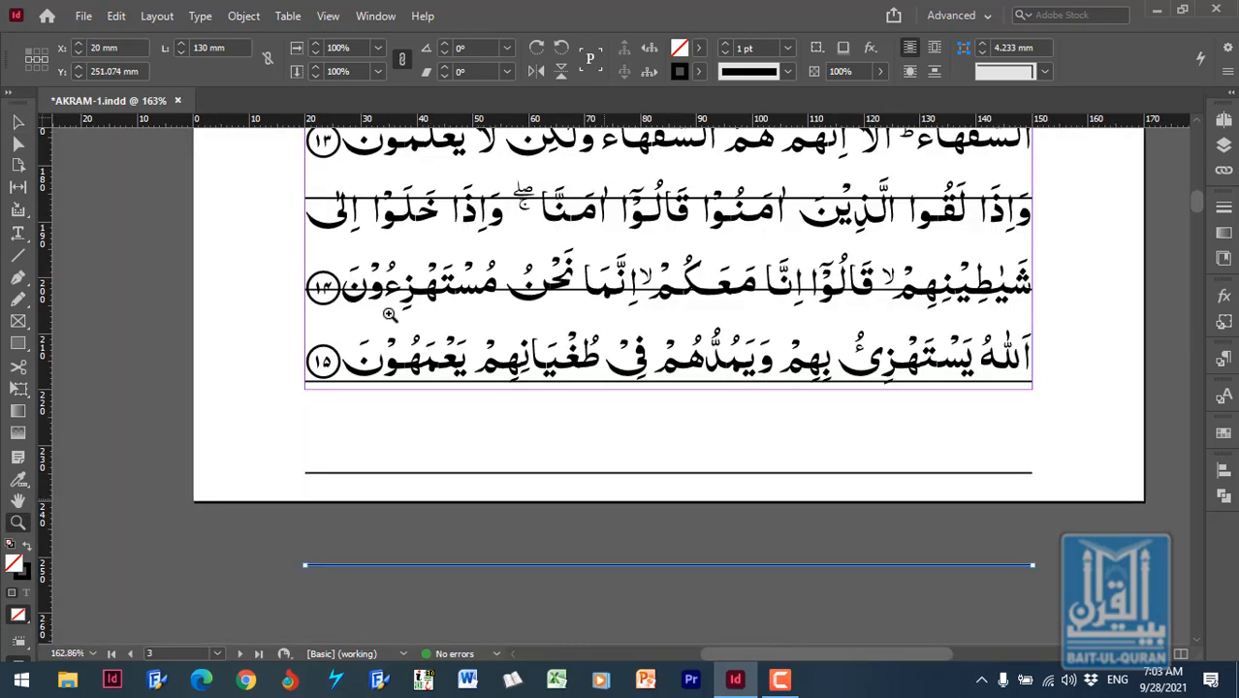
pyautogui.press('v')
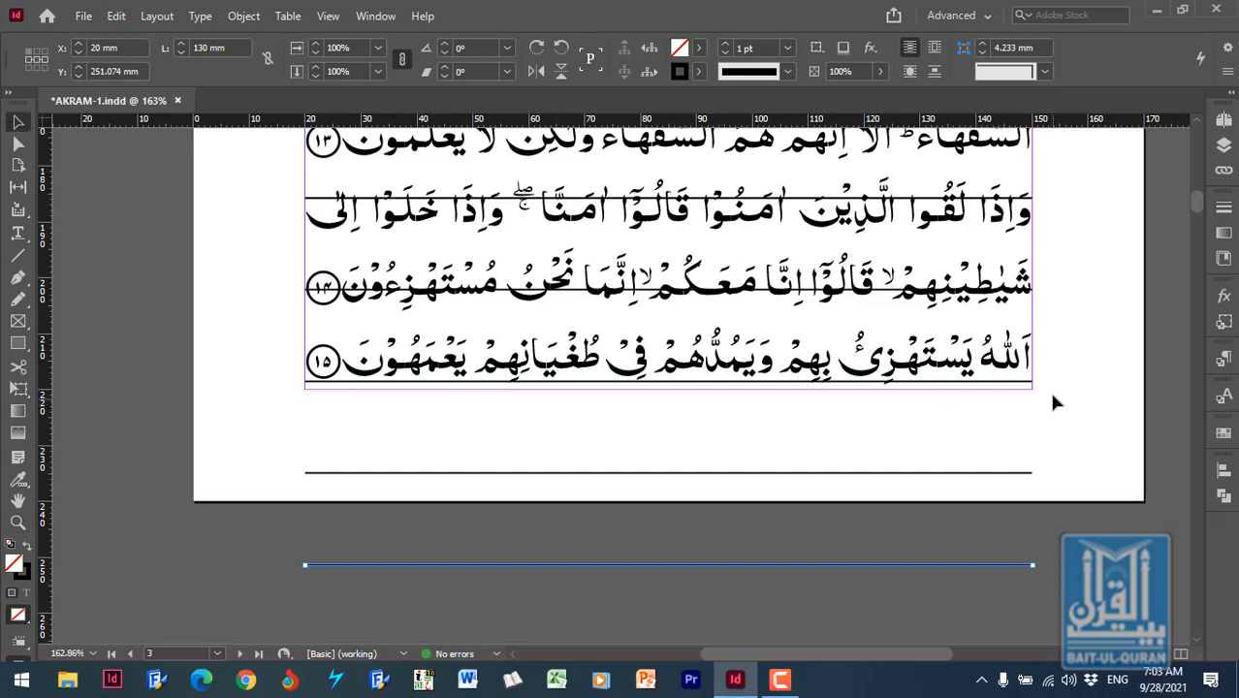
pyautogui.click(1022, 384)
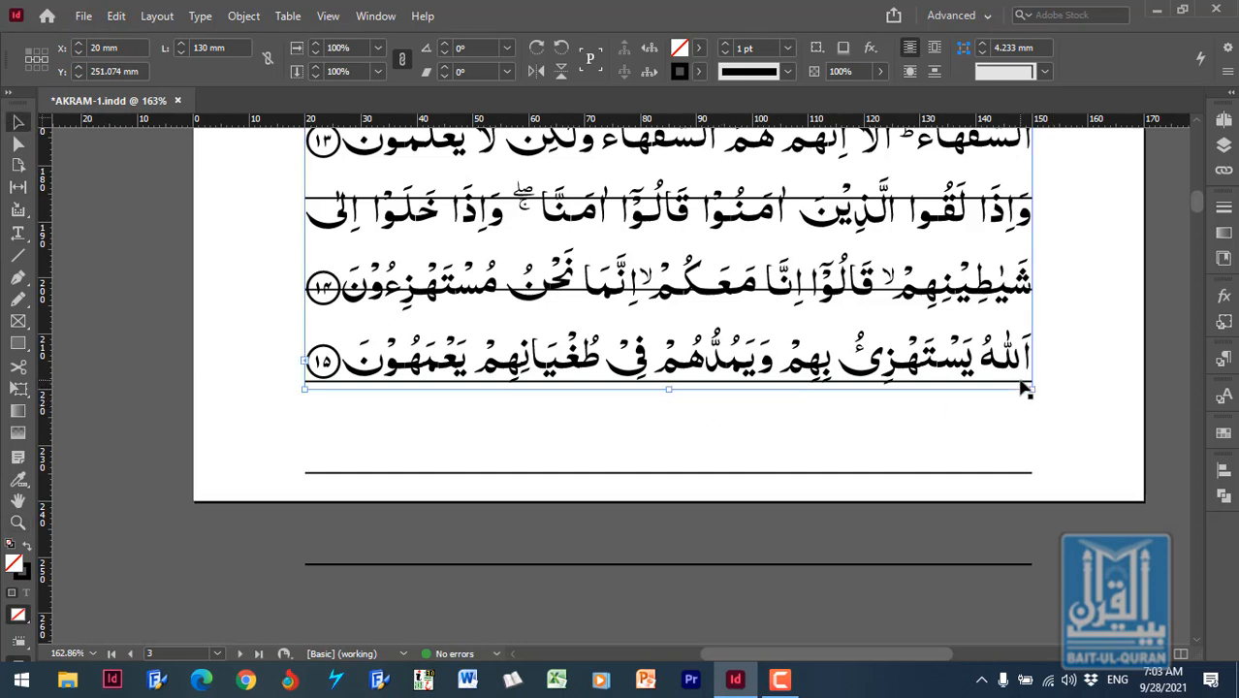
pyautogui.click(1086, 399)
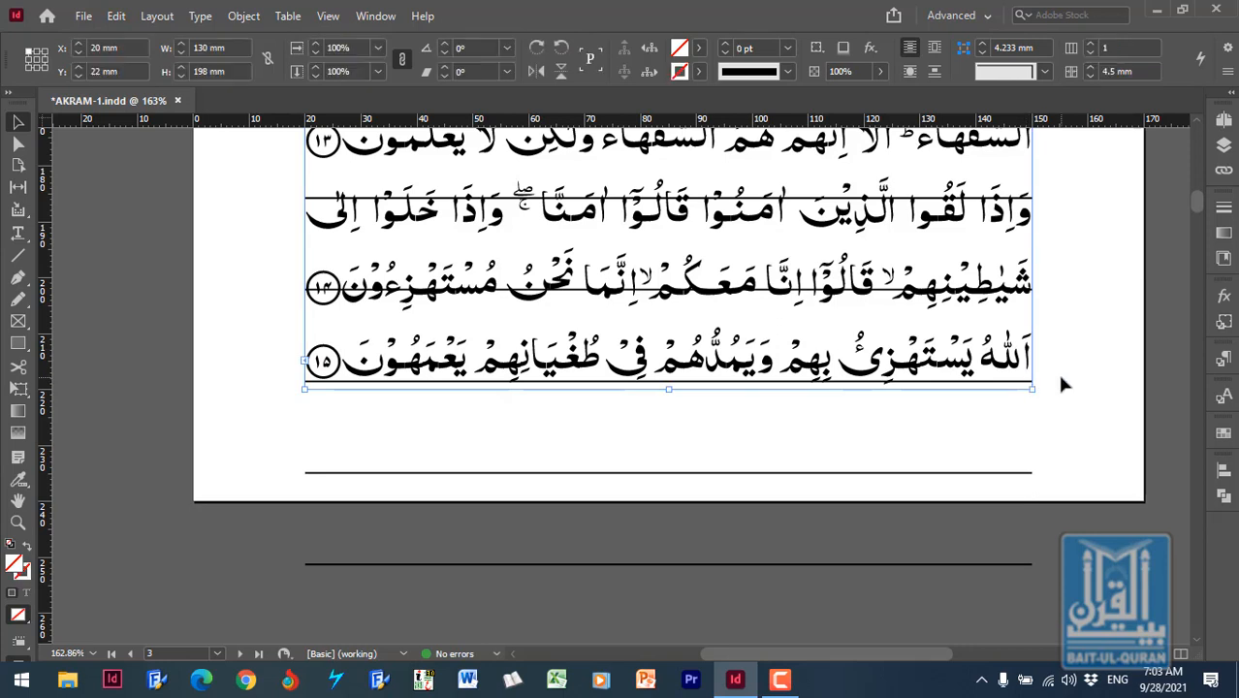
pyautogui.moveTo(1063, 364); pyautogui.dragTo(248, 415)
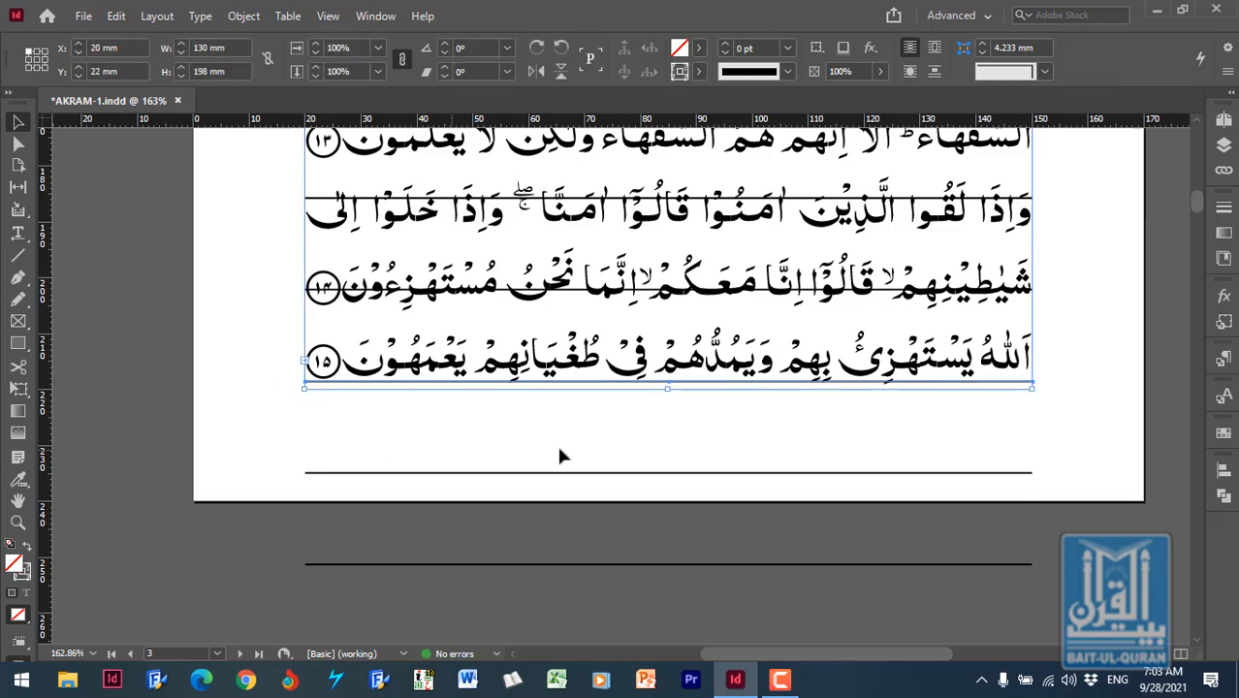
pyautogui.click(1033, 382)
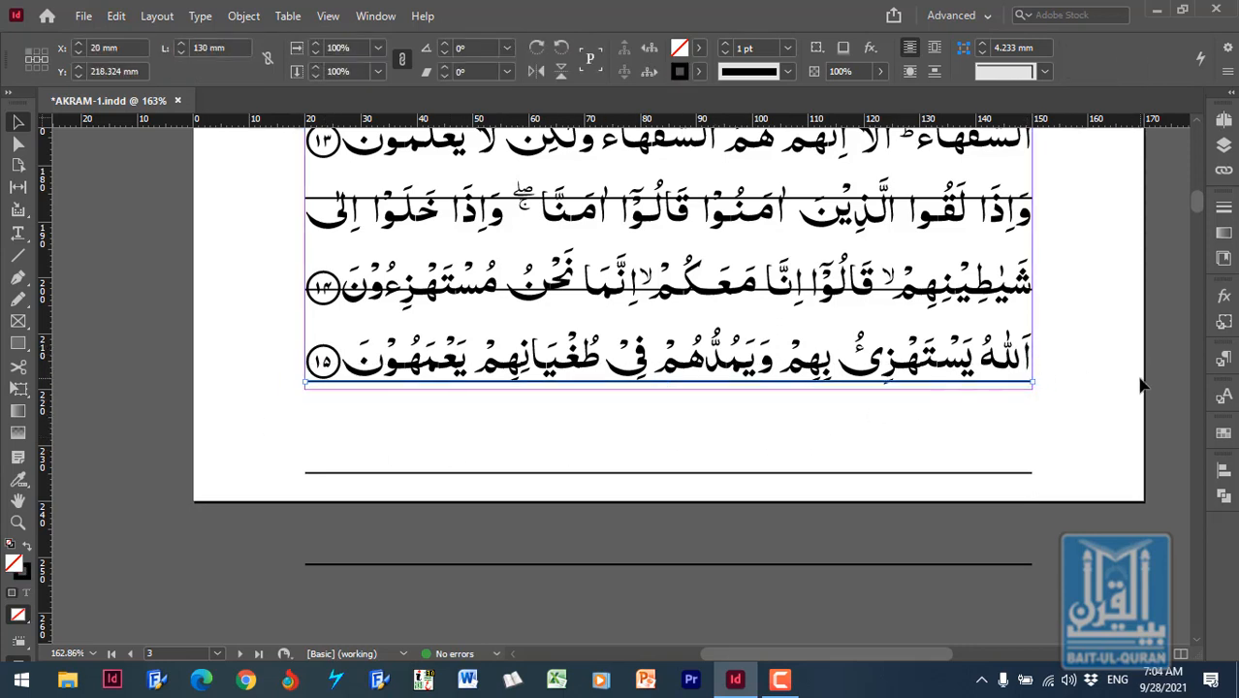
pyautogui.press('Up')
pyautogui.press('Up')
pyautogui.press('Up')
pyautogui.press('Up')
pyautogui.press('Up')
pyautogui.press('Up')
pyautogui.press('Up')
pyautogui.press('Up')
pyautogui.press('Up')
pyautogui.press('Up')
pyautogui.press('Up')
pyautogui.press('Up')
pyautogui.press('Up')
pyautogui.press('Up')
pyautogui.press('Up')
pyautogui.press('Up')
pyautogui.press('Up')
pyautogui.press('Up')
pyautogui.press('Up')
pyautogui.press('Up')
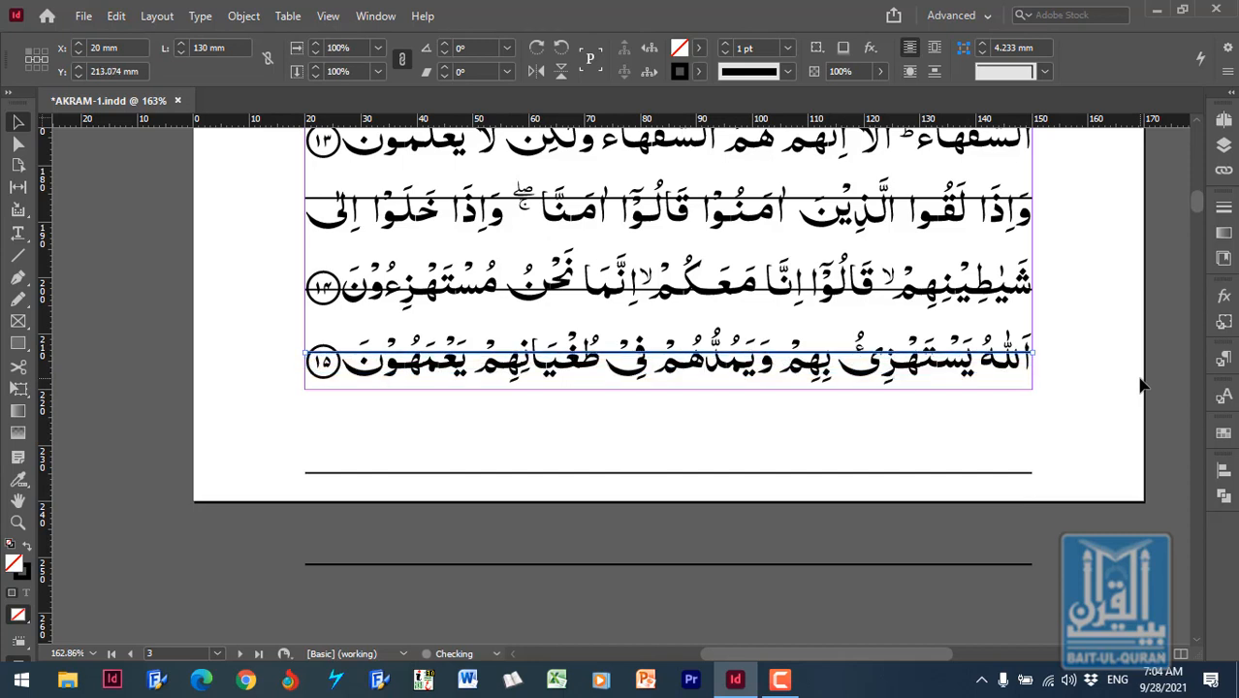
pyautogui.press('Up')
pyautogui.press('Up')
pyautogui.press('Up')
pyautogui.press('Up')
pyautogui.press('Up')
pyautogui.press('Up')
pyautogui.press('Up')
pyautogui.press('Up')
pyautogui.press('Up')
pyautogui.press('Up')
pyautogui.press('Up')
pyautogui.press('Up')
pyautogui.press('Up')
pyautogui.press('Up')
pyautogui.press('Up')
pyautogui.press('Up')
pyautogui.press('Up')
pyautogui.press('Up')
pyautogui.press('Up')
pyautogui.press('Up')
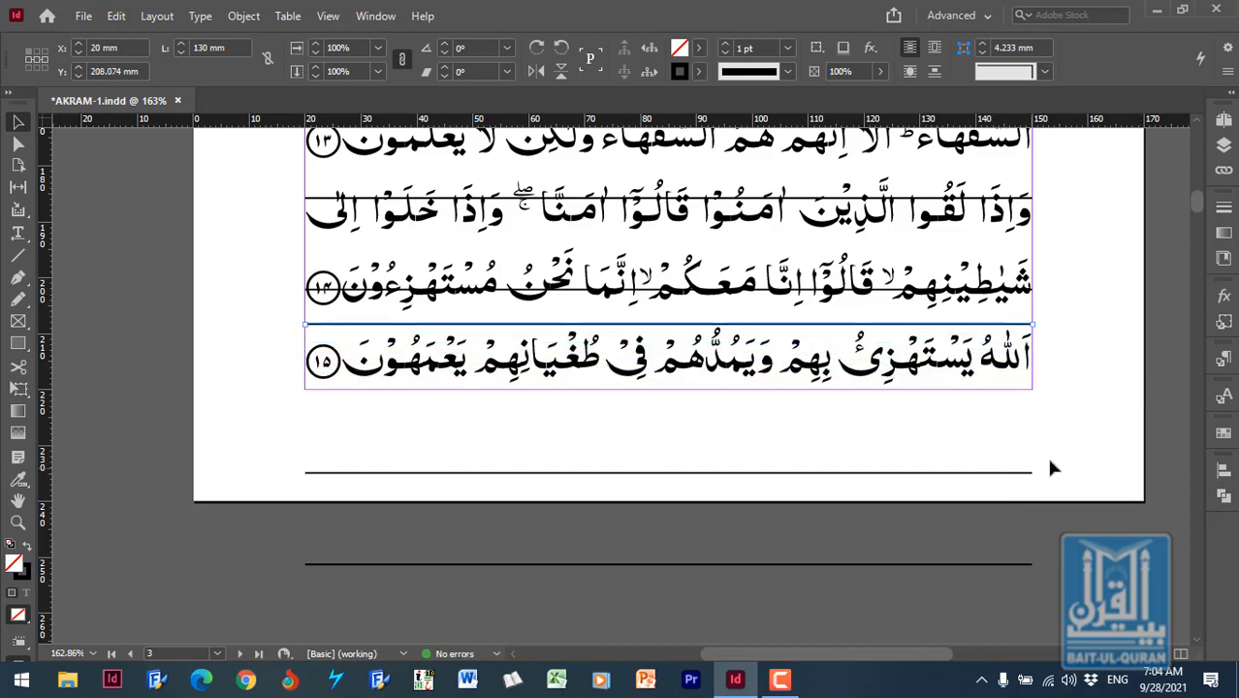
pyautogui.press('Up')
pyautogui.press('Up')
pyautogui.press('Up')
pyautogui.press('Up')
pyautogui.press('Up')
pyautogui.press('Up')
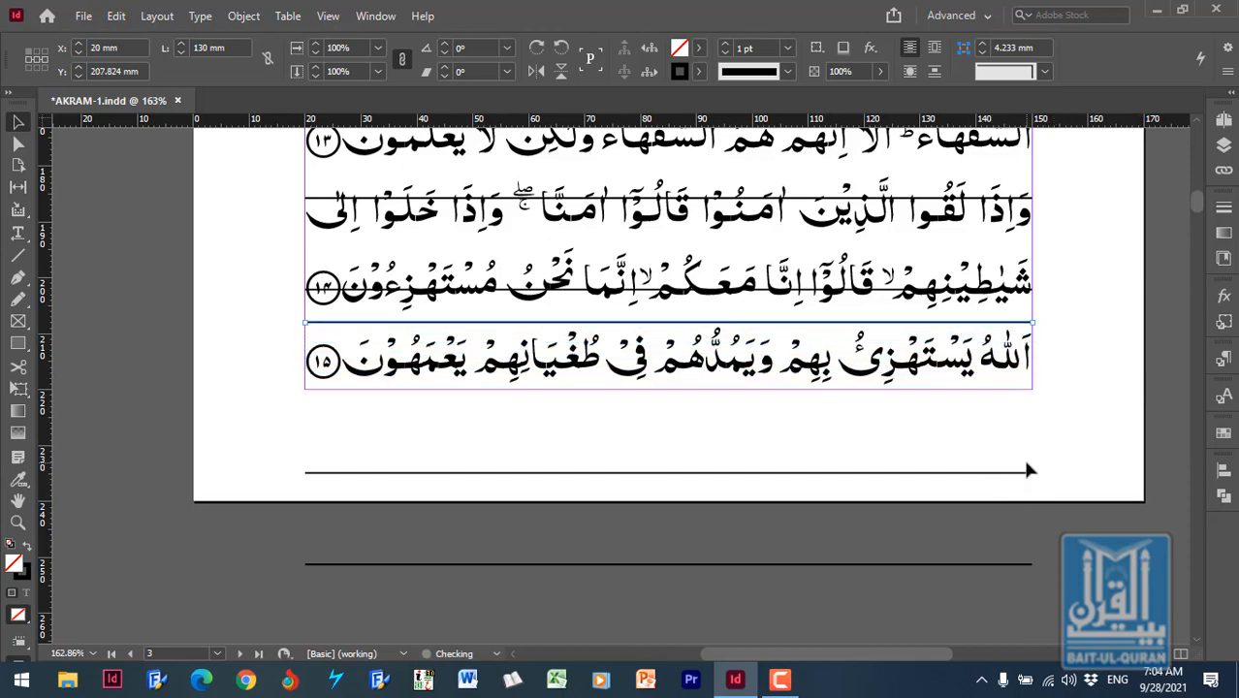
# - Move the ruling line near the page's lower edge up into the text frame, to Y 211.199 mm
pyautogui.click(1018, 474)
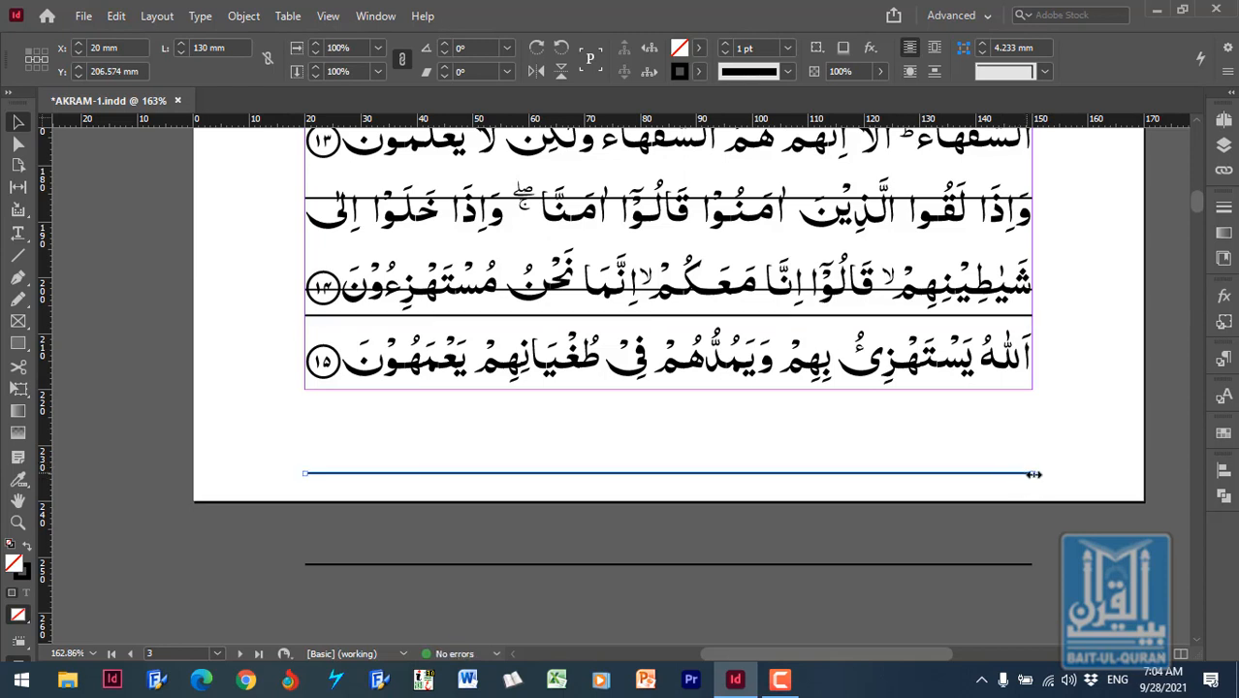
pyautogui.press('Up')
pyautogui.press('Up')
pyautogui.press('Up')
pyautogui.press('Up')
pyautogui.press('Up')
pyautogui.press('Up')
pyautogui.press('Up')
pyautogui.press('Up')
pyautogui.press('Up')
pyautogui.press('Up')
pyautogui.press('Up')
pyautogui.press('Up')
pyautogui.press('Up')
pyautogui.press('Up')
pyautogui.press('Up')
pyautogui.press('Up')
pyautogui.press('Up')
pyautogui.press('Up')
pyautogui.press('Up')
pyautogui.press('Up')
pyautogui.press('Up')
pyautogui.press('Up')
pyautogui.press('Up')
pyautogui.press('Up')
pyautogui.press('Up')
pyautogui.press('Up')
pyautogui.press('Up')
pyautogui.press('Up')
pyautogui.press('Up')
pyautogui.press('Up')
pyautogui.press('Up')
pyautogui.press('Up')
pyautogui.press('Up')
pyautogui.press('Up')
pyautogui.press('Up')
pyautogui.press('Up')
pyautogui.press('Up')
pyautogui.press('Up')
pyautogui.press('Up')
pyautogui.press('Up')
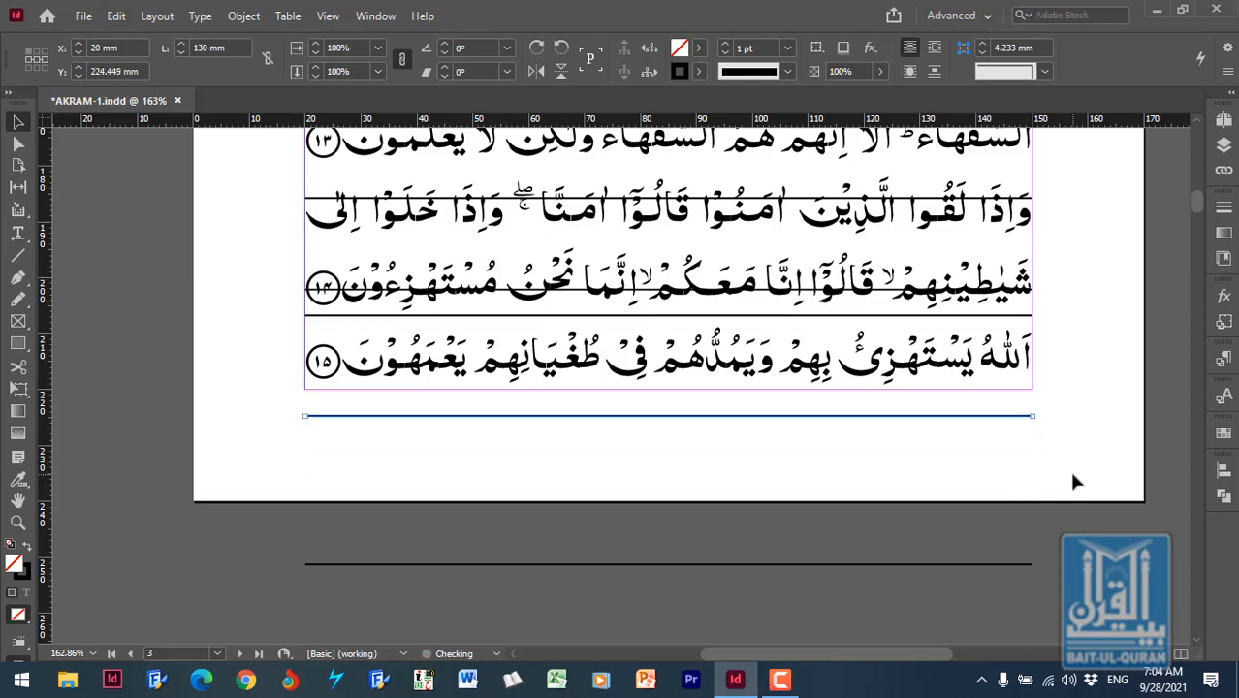
# - Move the lowest ruling line up onto the text frame's lower edge at Y 219.824 mm and deselect it
pyautogui.press('Up')
pyautogui.press('Up')
pyautogui.press('Up')
pyautogui.press('Up')
pyautogui.press('Up')
pyautogui.press('Up')
pyautogui.press('Up')
pyautogui.press('Up')
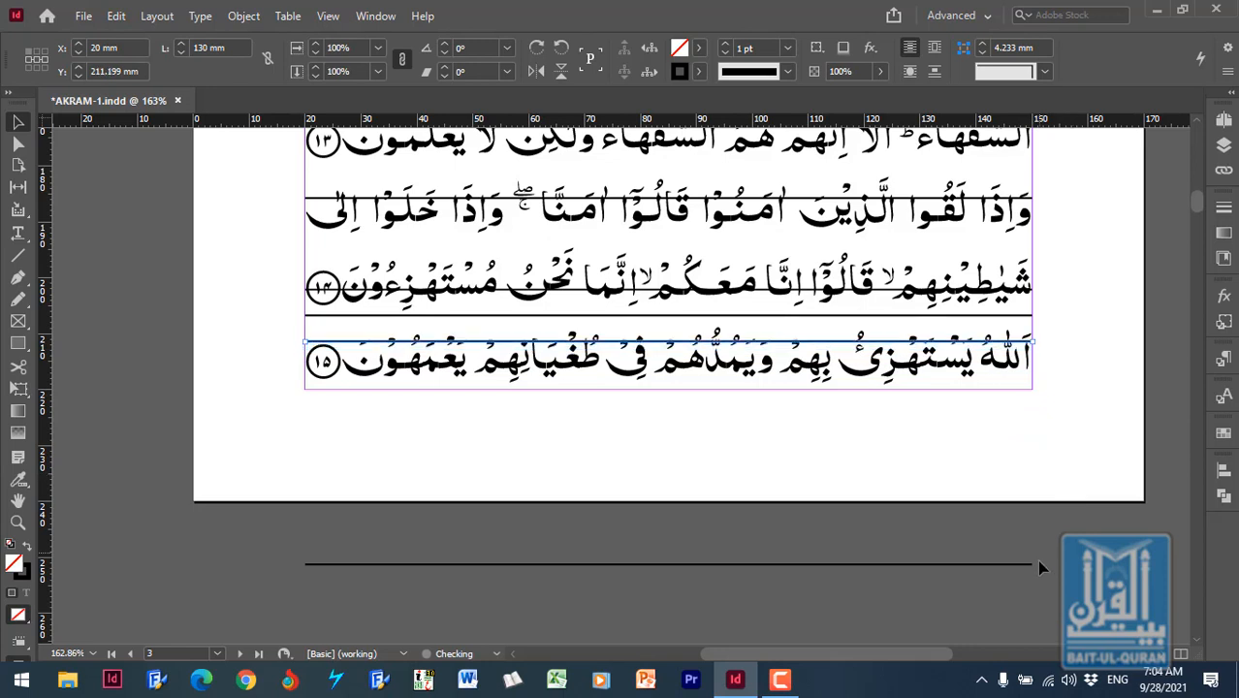
pyautogui.click(1031, 563)
pyautogui.press('Up')
pyautogui.press('Up')
pyautogui.press('Up')
pyautogui.press('Up')
pyautogui.press('Up')
pyautogui.press('Up')
pyautogui.press('Up')
pyautogui.press('Up')
pyautogui.press('Up')
pyautogui.press('Up')
pyautogui.press('Up')
pyautogui.press('Up')
pyautogui.press('Up')
pyautogui.press('Up')
pyautogui.press('Up')
pyautogui.press('Up')
pyautogui.press('Up')
pyautogui.press('Up')
pyautogui.press('Up')
pyautogui.press('Up')
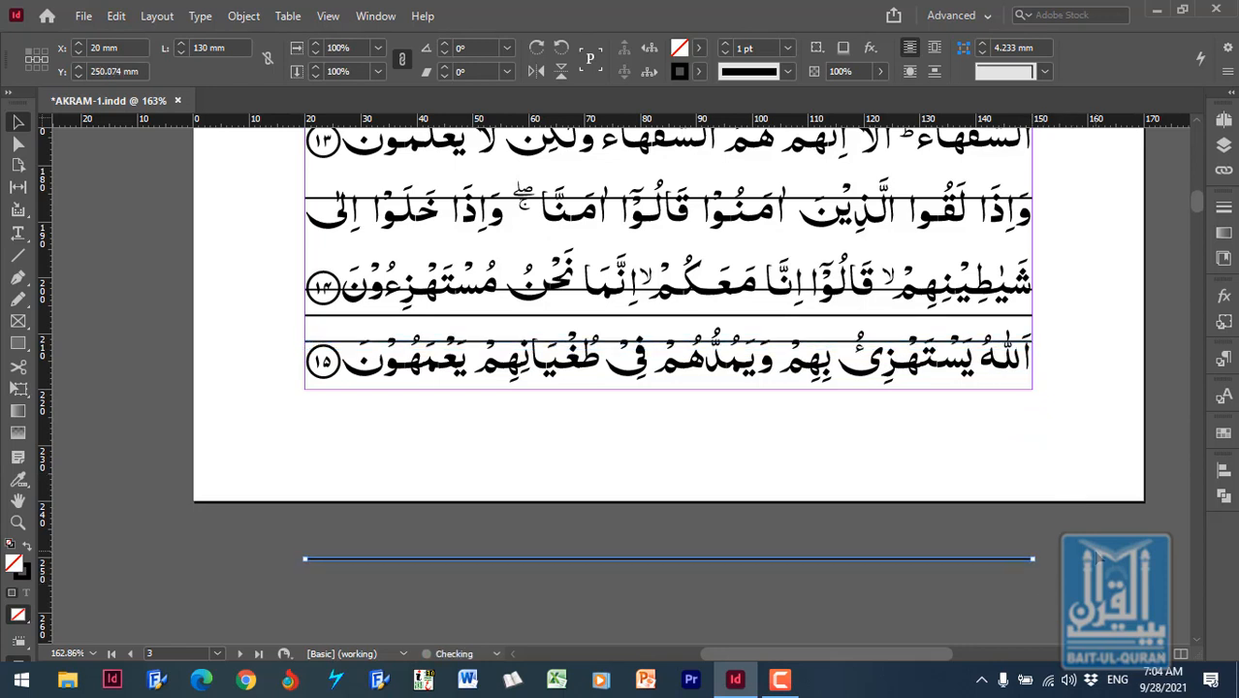
pyautogui.press('Up')
pyautogui.press('Up')
pyautogui.press('Up')
pyautogui.press('Up')
pyautogui.press('Up')
pyautogui.press('Up')
pyautogui.press('Up')
pyautogui.press('Up')
pyautogui.press('Up')
pyautogui.press('Up')
pyautogui.press('Up')
pyautogui.press('Up')
pyautogui.press('Up')
pyautogui.press('Up')
pyautogui.press('Up')
pyautogui.press('Up')
pyautogui.press('Up')
pyautogui.press('Up')
pyautogui.press('Up')
pyautogui.press('Up')
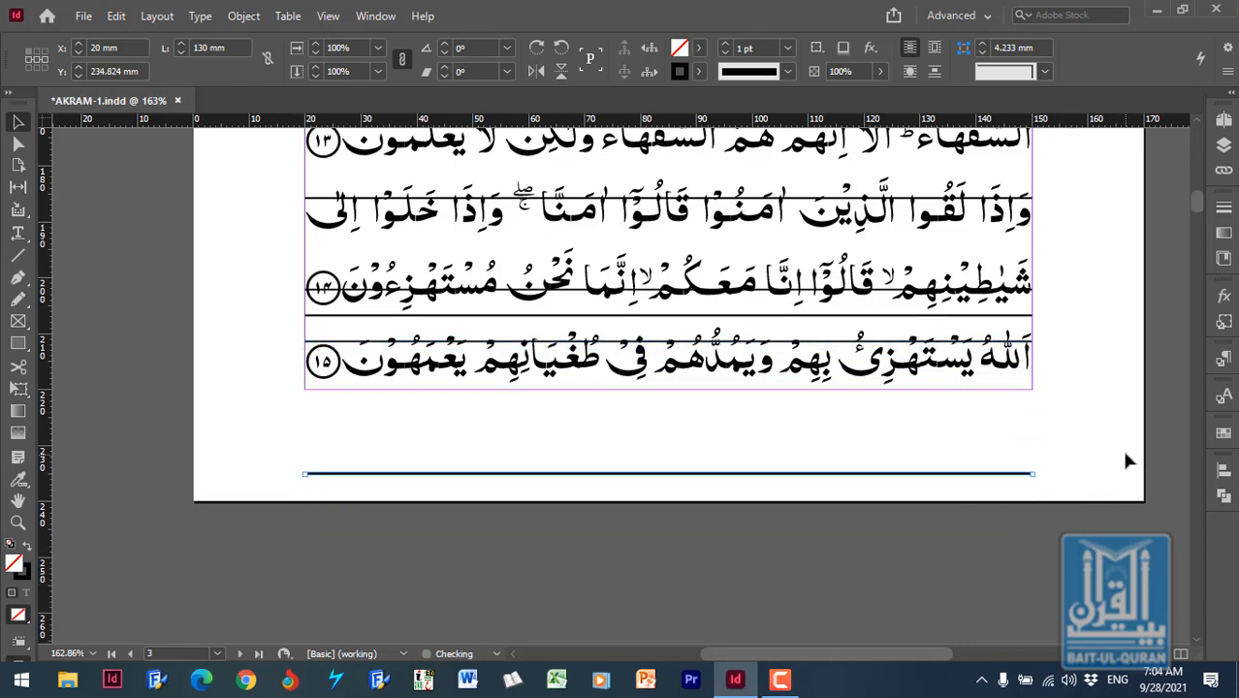
pyautogui.press('Up')
pyautogui.press('Up')
pyautogui.press('Up')
pyautogui.press('Up')
pyautogui.press('Up')
pyautogui.press('Up')
pyautogui.press('Up')
pyautogui.press('Up')
pyautogui.press('Up')
pyautogui.press('Up')
pyautogui.press('Up')
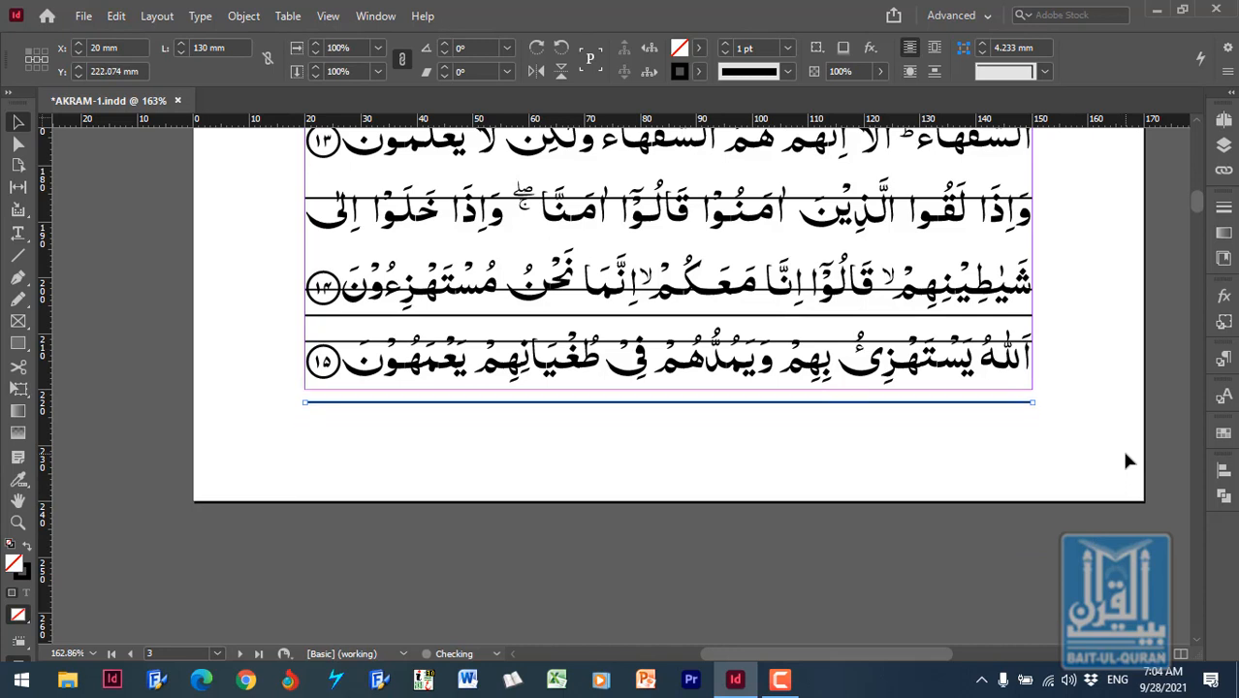
pyautogui.press('Up')
pyautogui.press('Up')
pyautogui.press('Up')
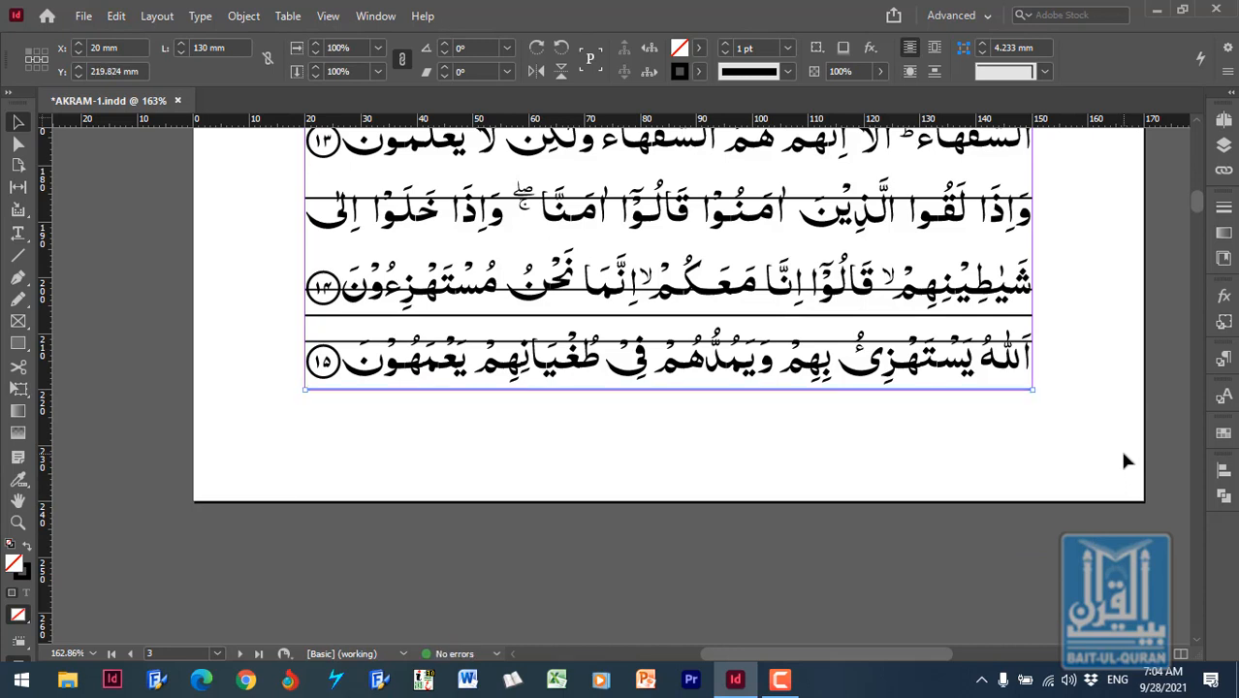
pyautogui.click(1075, 446)
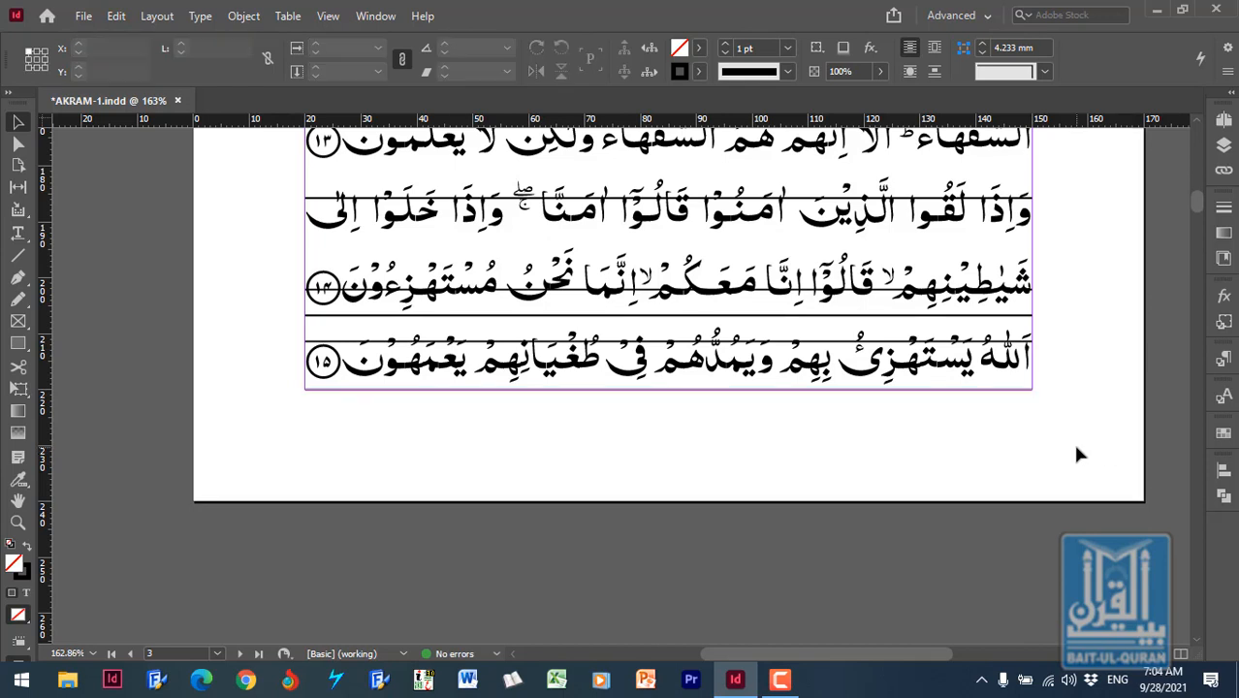
# - Select all the ruling lines without the text frame and bring up the Align options
pyautogui.hotkey('ctrl', 'a')
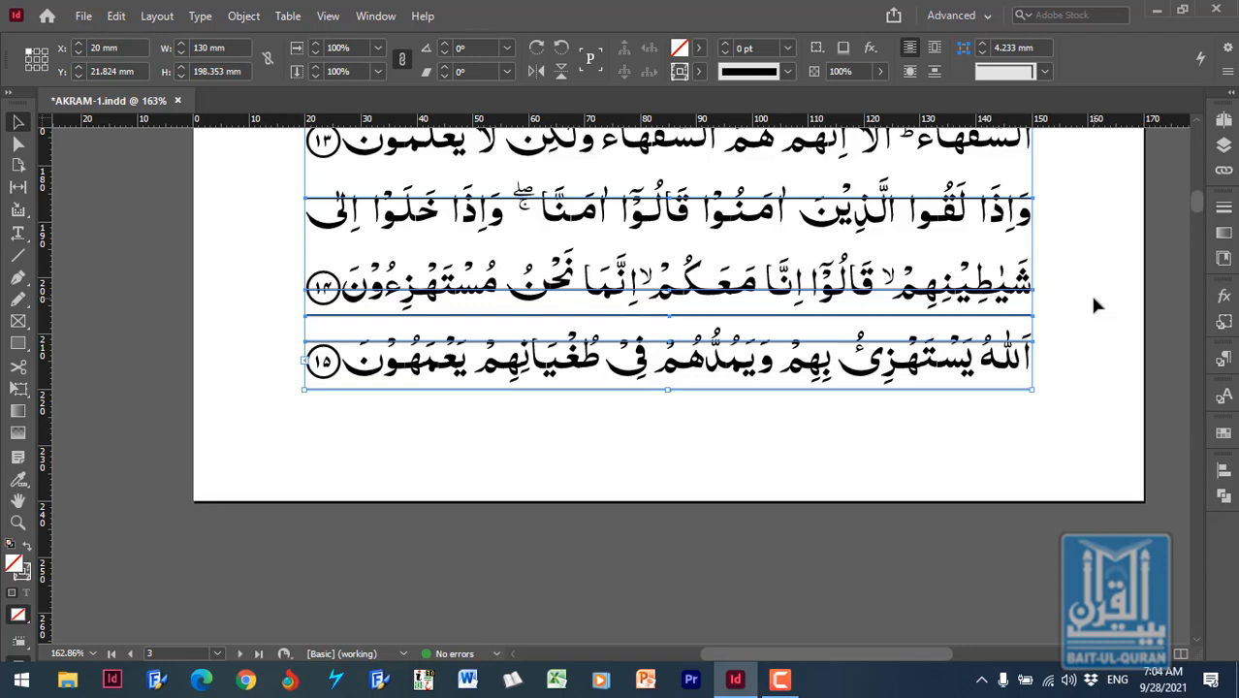
pyautogui.keyDown('shift'); pyautogui.click(1026, 249); pyautogui.keyUp('shift')
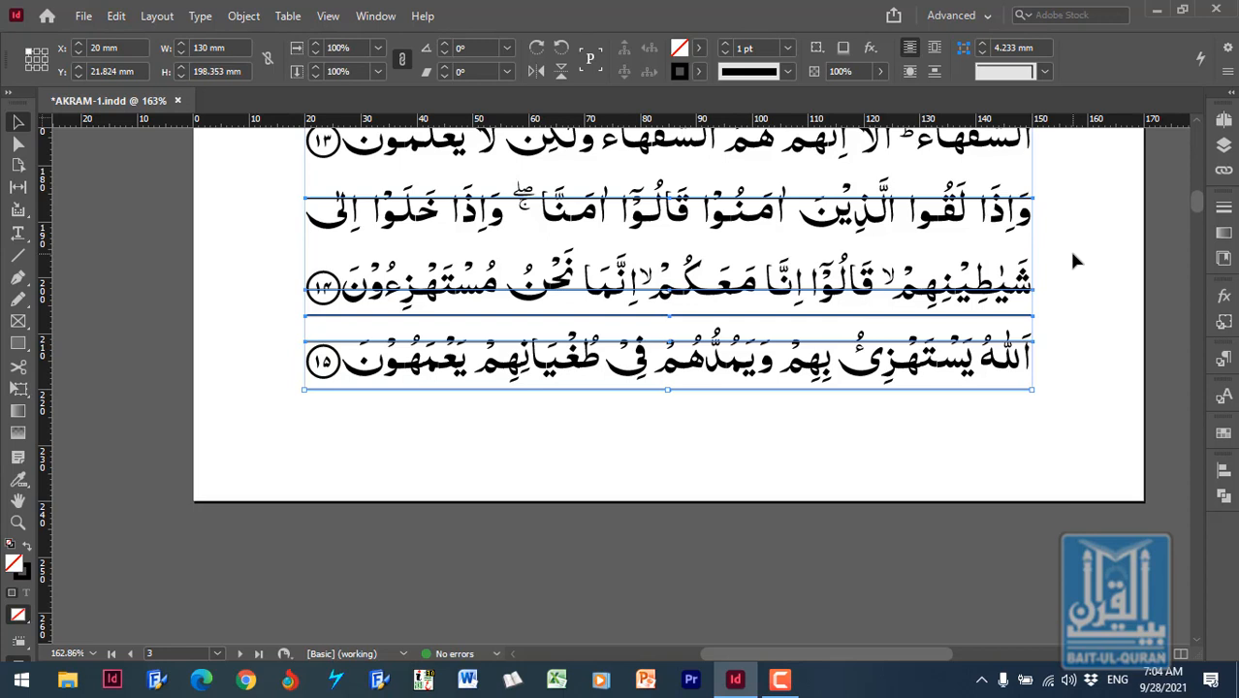
pyautogui.click(1223, 471)
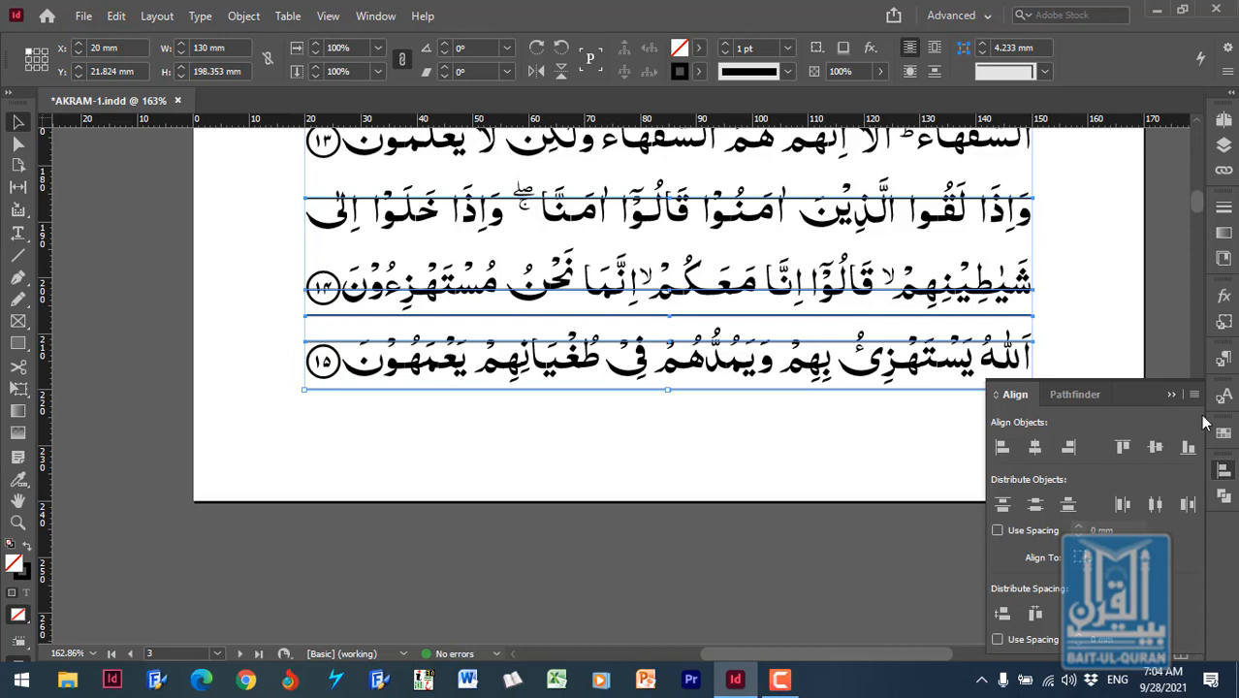
pyautogui.click(1174, 394)
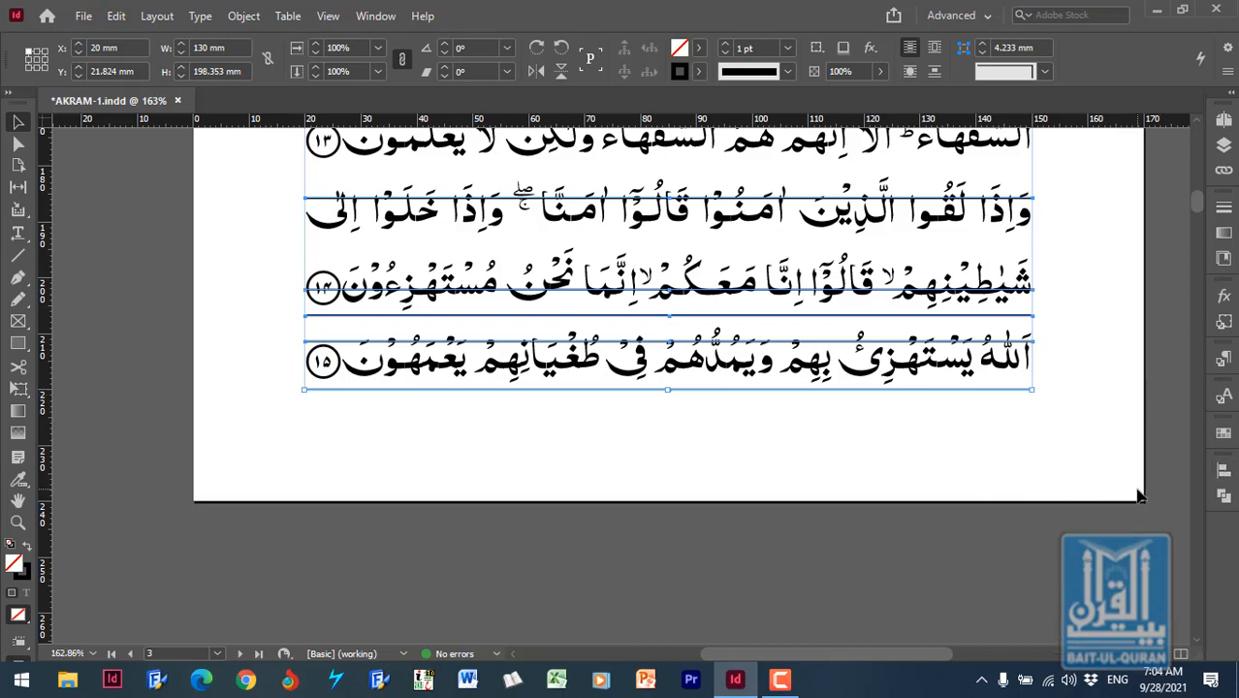
pyautogui.click(376, 17)
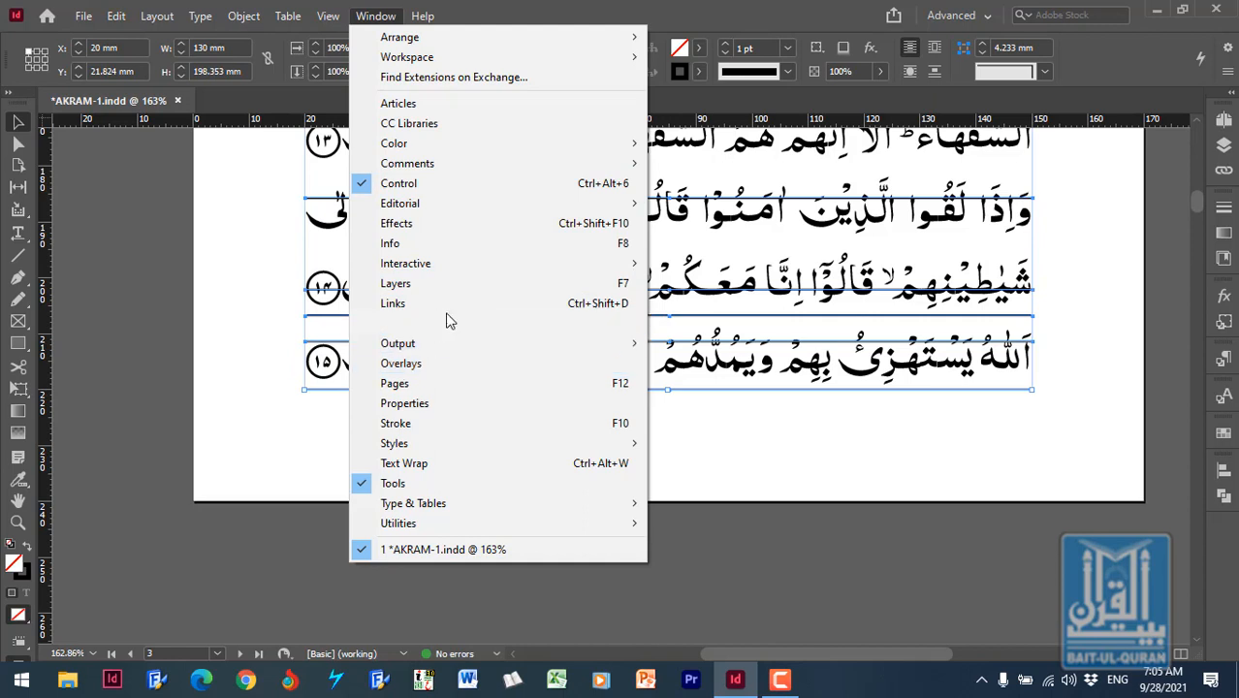
pyautogui.moveTo(448, 330)
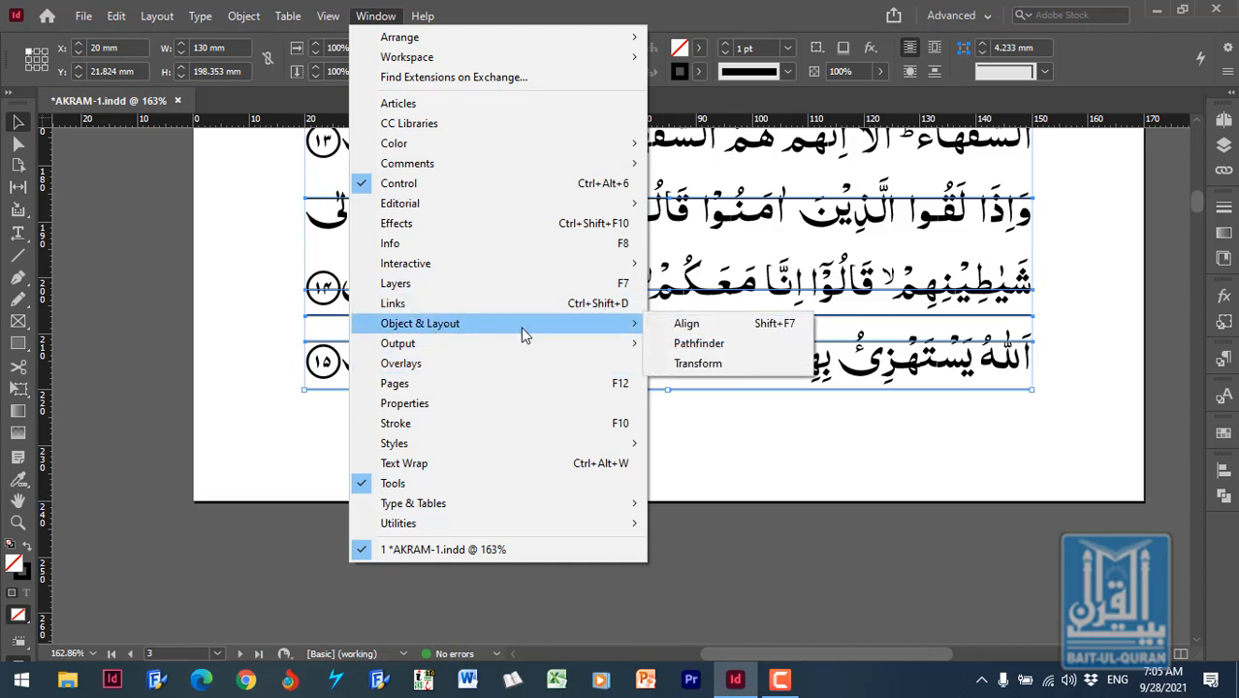
pyautogui.click(791, 330)
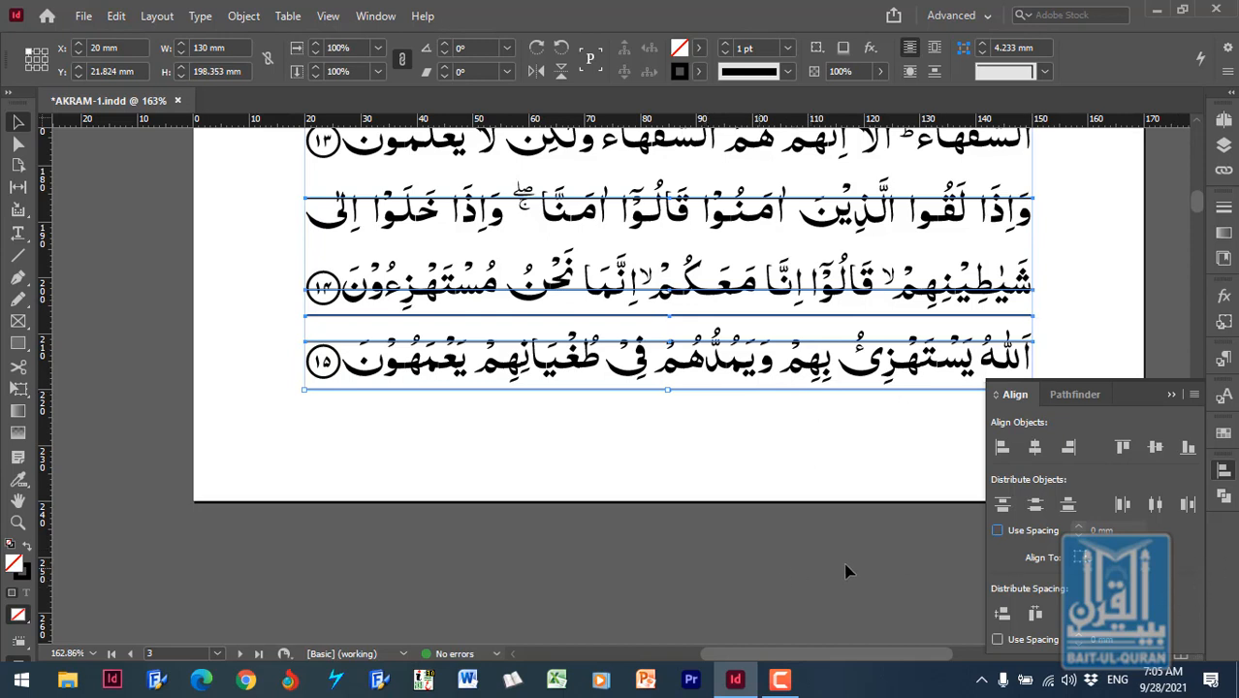
# - Distribute the vertical space between the ruling lines evenly using Align to Selection, and deselect them
pyautogui.click(1087, 562)
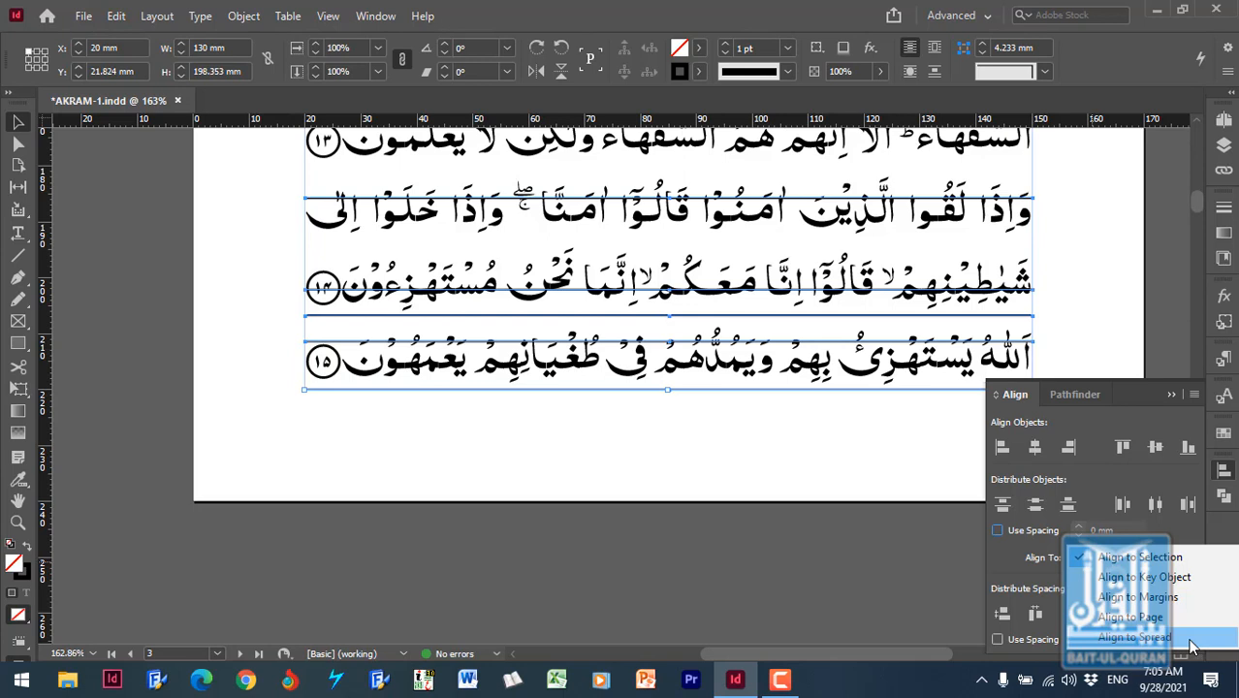
pyautogui.click(1167, 561)
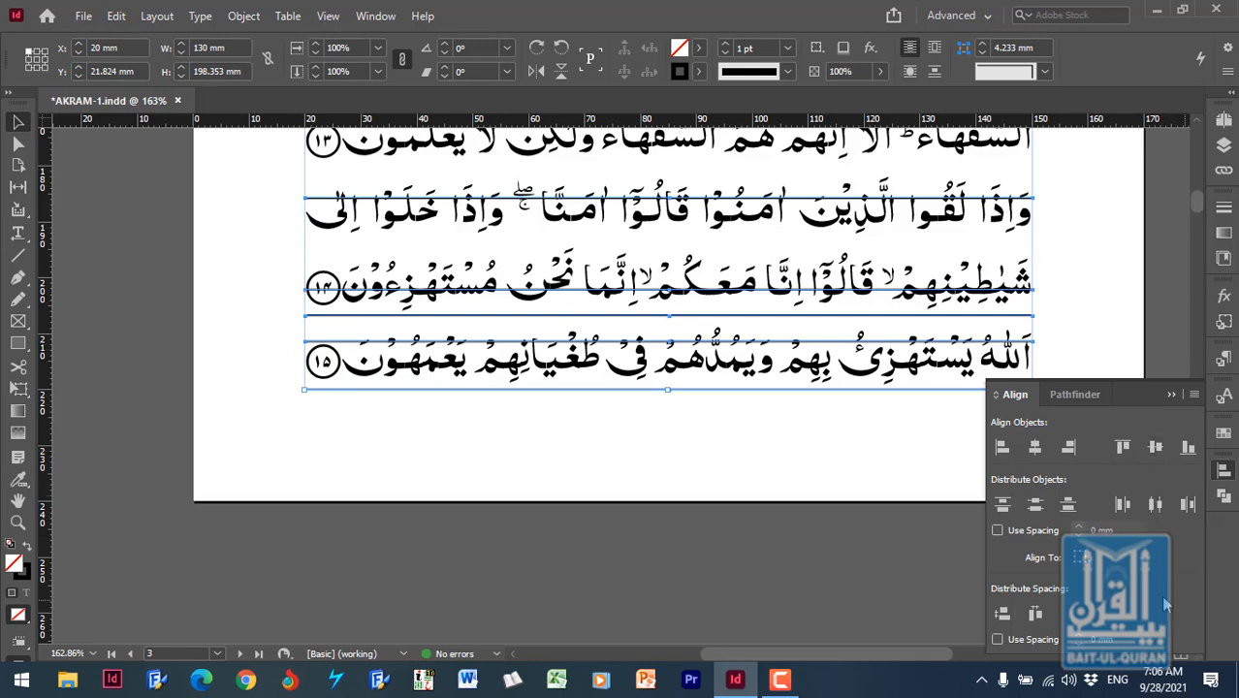
pyautogui.click(1002, 616)
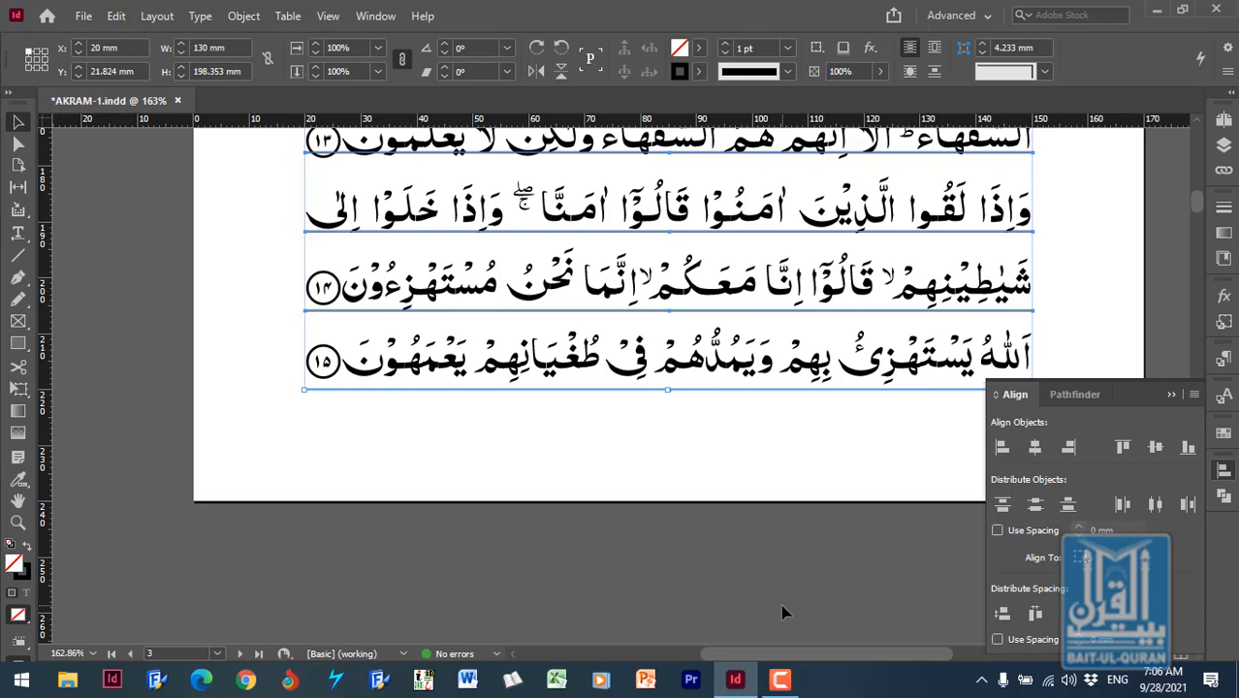
pyautogui.click(1171, 395)
pyautogui.click(1019, 422)
# - Check the ruling along the page and delete the line between the last two text lines
pyautogui.scroll(4, 1094, 408)
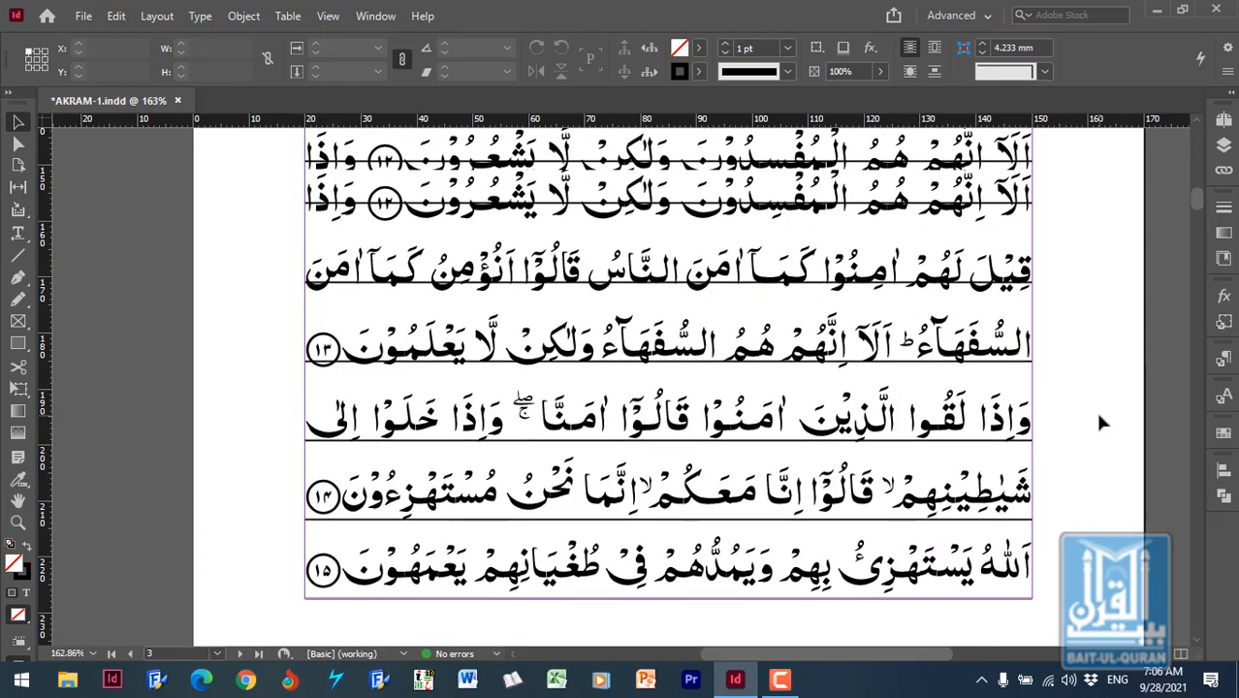
pyautogui.scroll(6, 1101, 416)
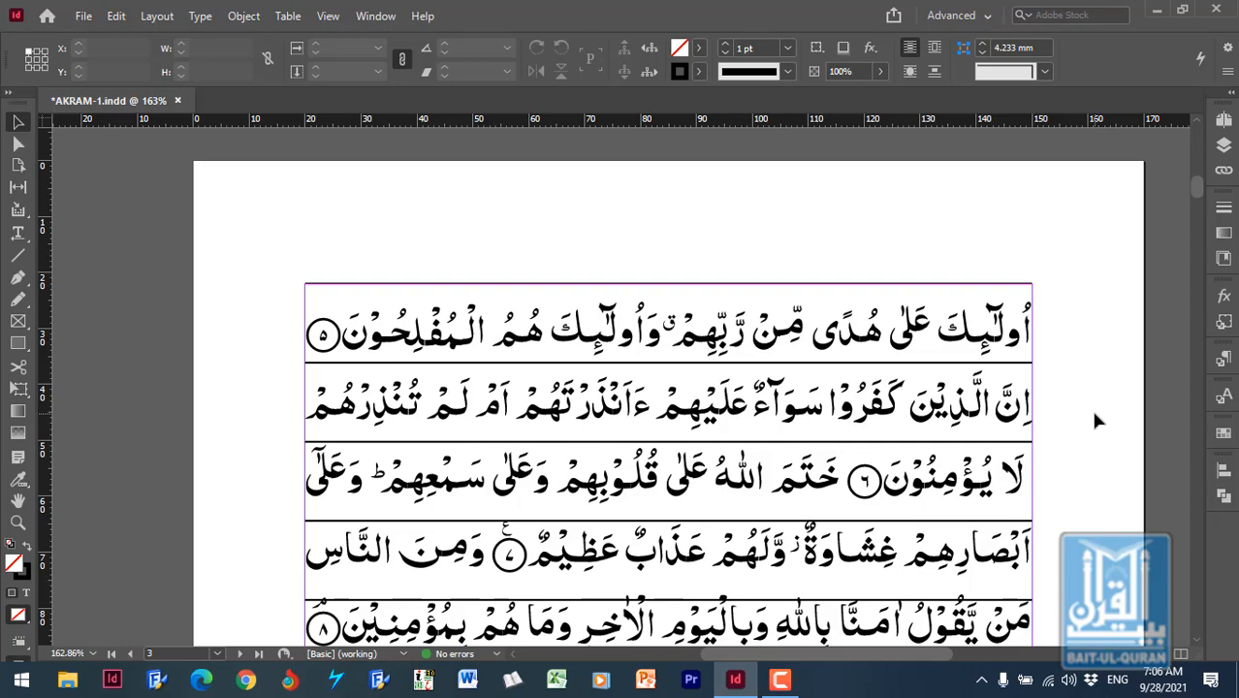
pyautogui.scroll(-4, 1095, 418)
pyautogui.scroll(-10, 1101, 410)
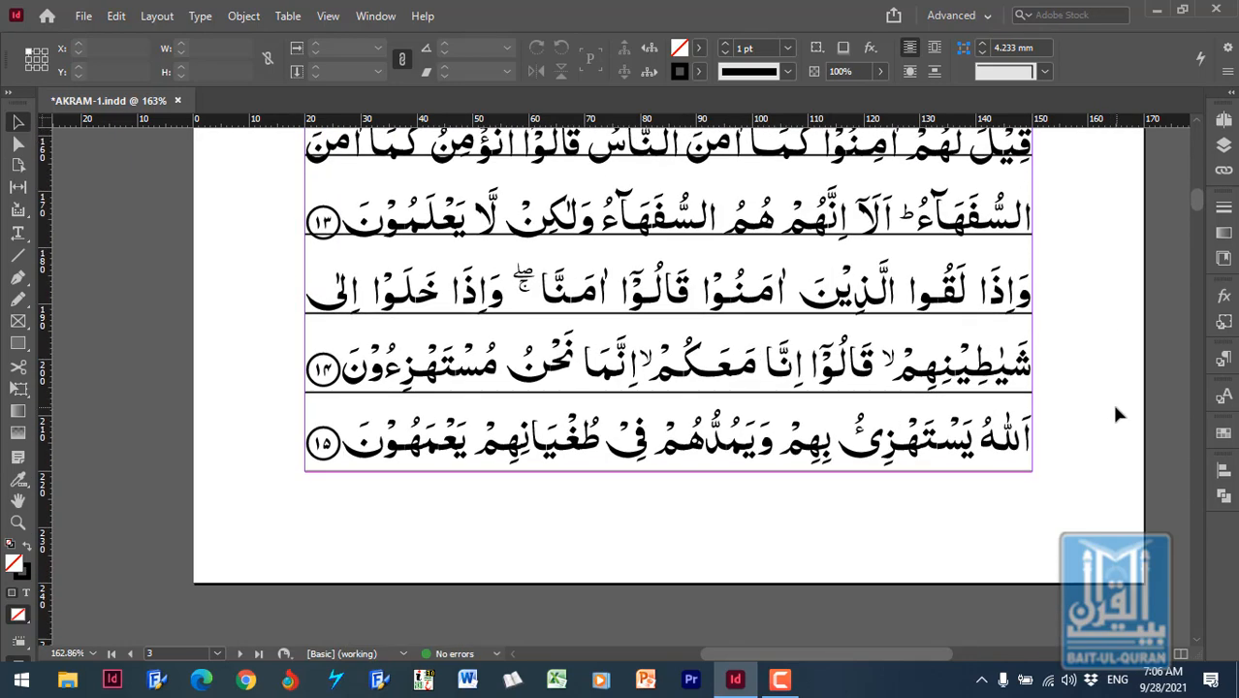
pyautogui.click(991, 396)
pyautogui.click(1018, 391)
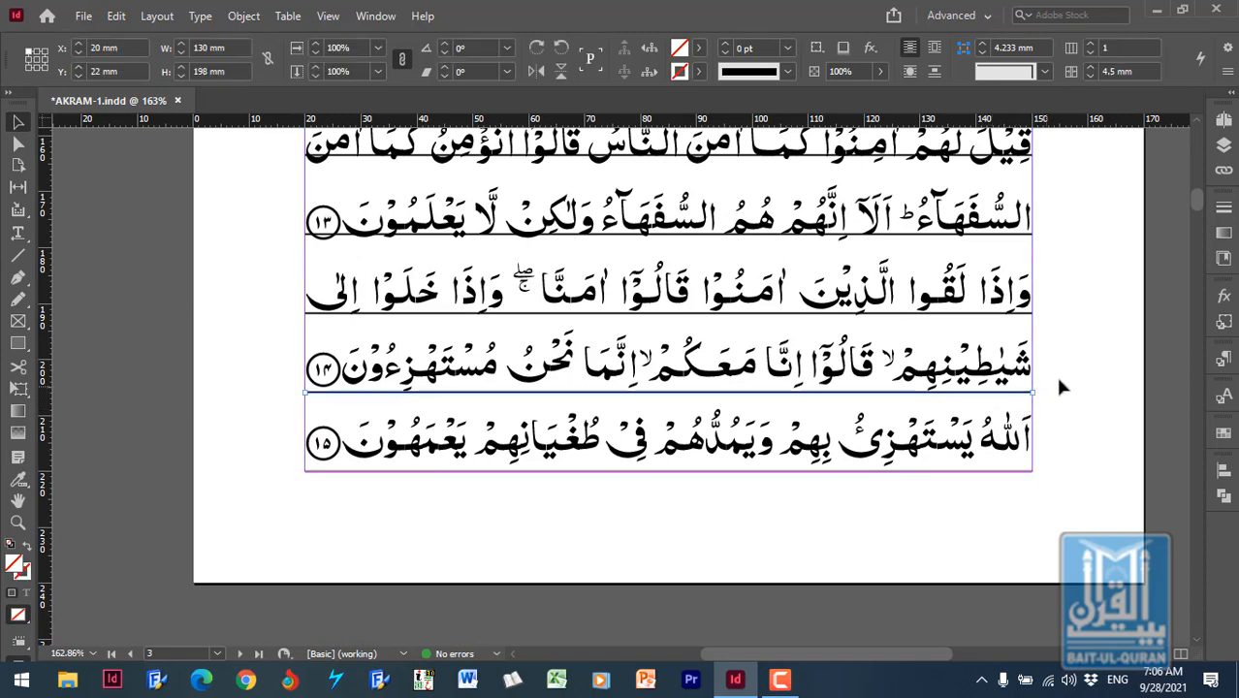
pyautogui.click(1060, 381)
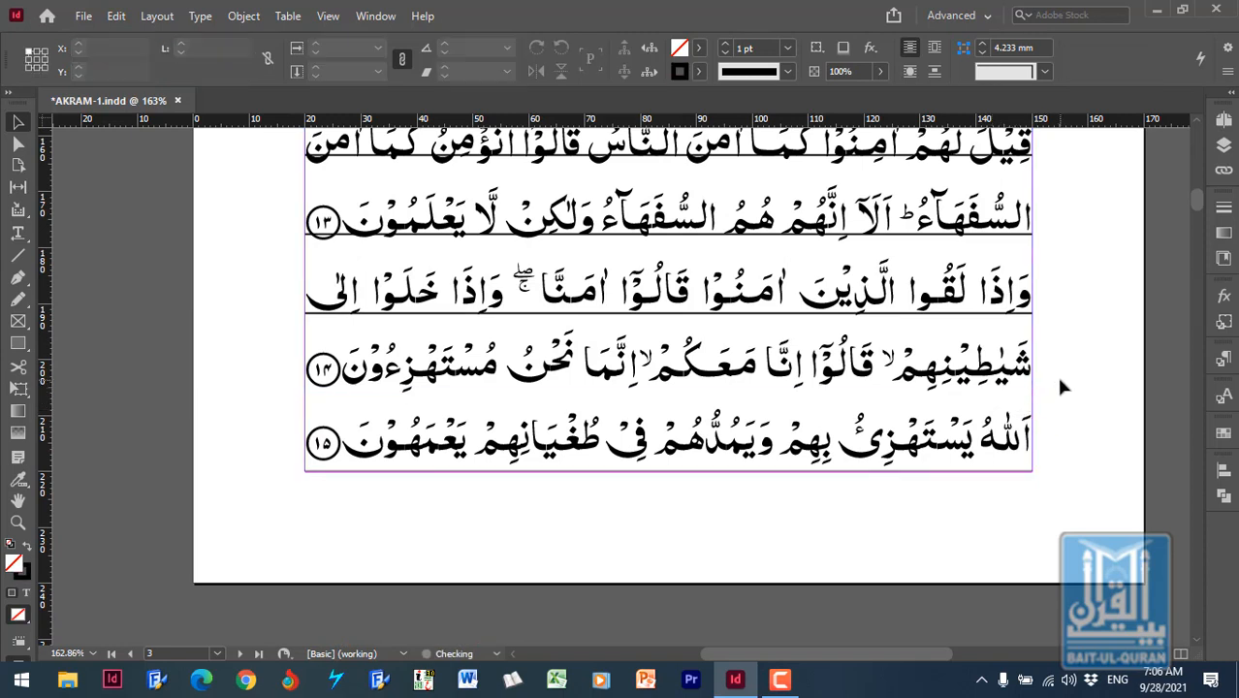
# - Select all the remaining ruling lines without the text frame, distribute their vertical space evenly, and deselect them
pyautogui.hotkey('ctrl', 'a')
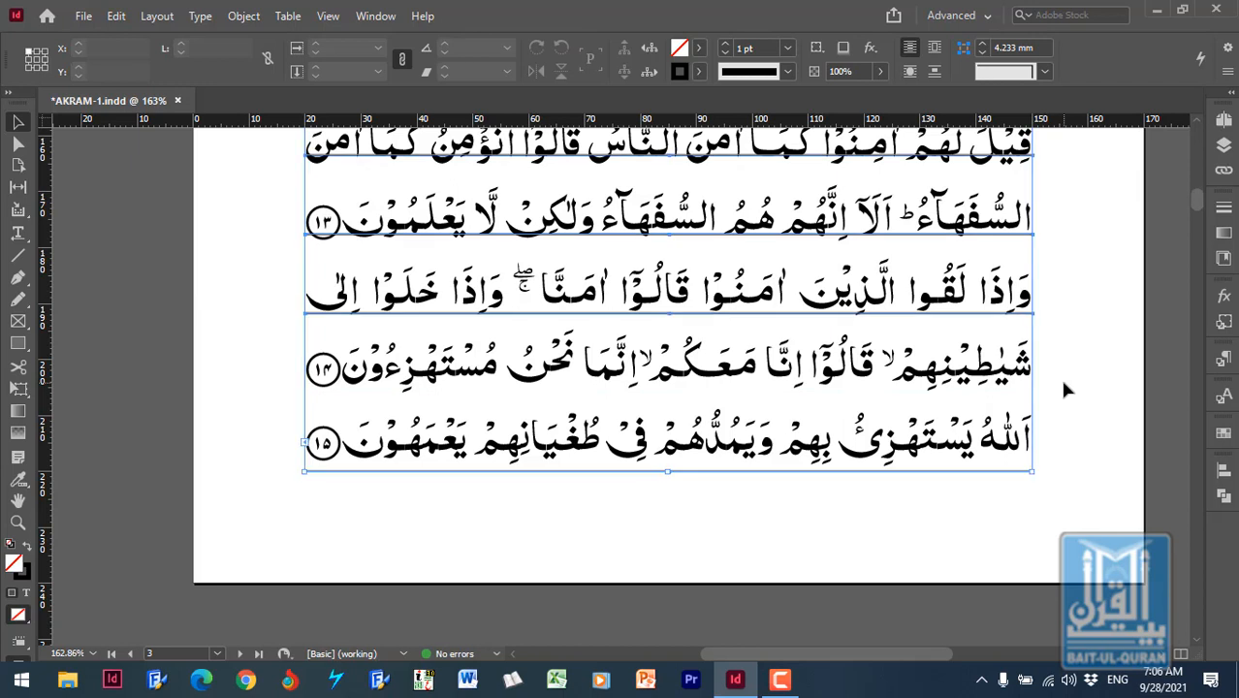
pyautogui.keyDown('shift'); pyautogui.click(1018, 398); pyautogui.keyUp('shift')
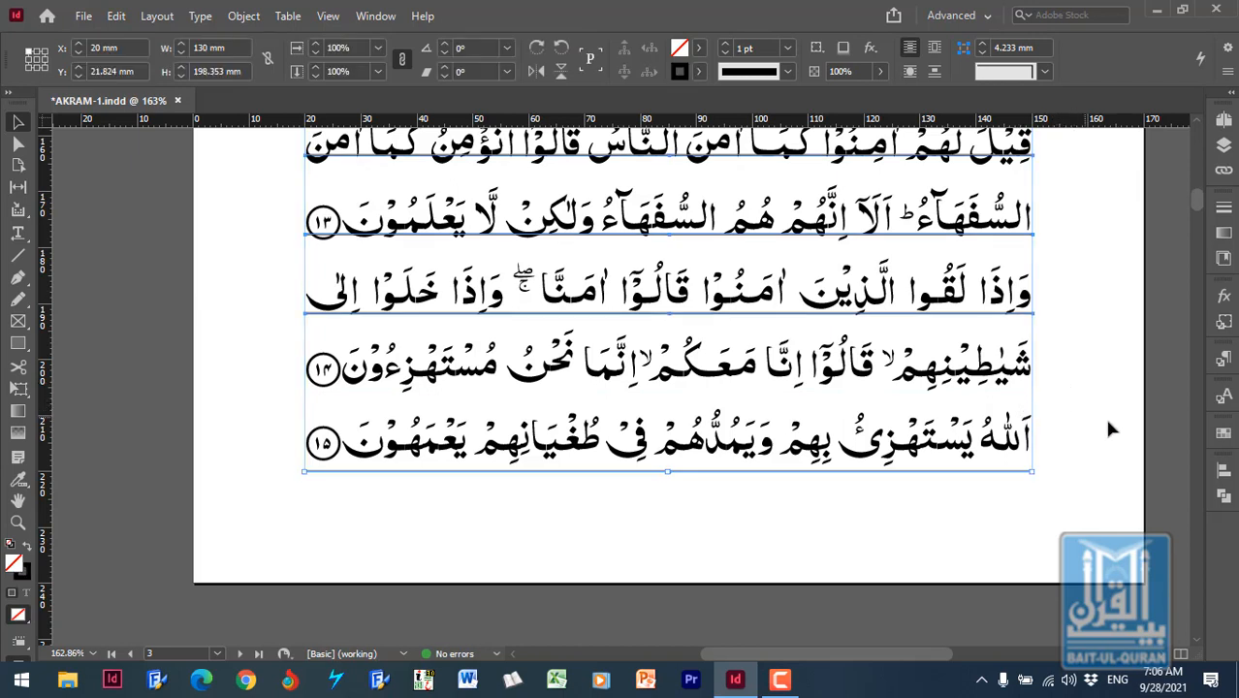
pyautogui.click(1223, 469)
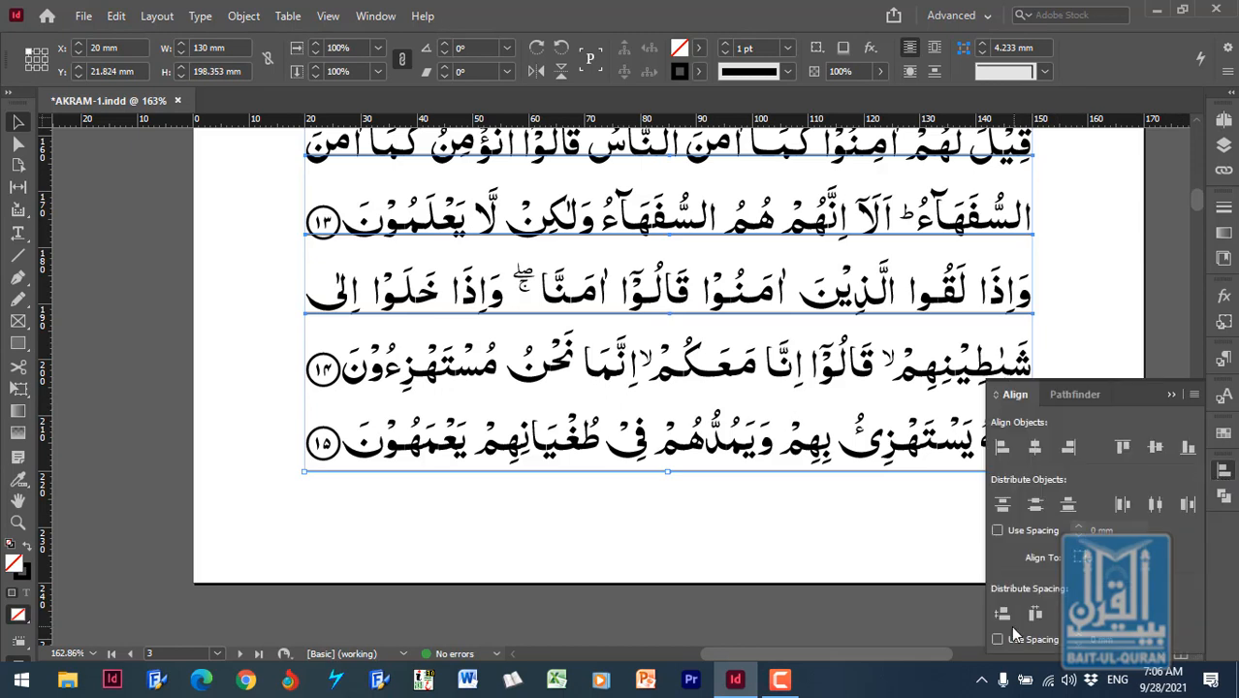
pyautogui.click(1002, 614)
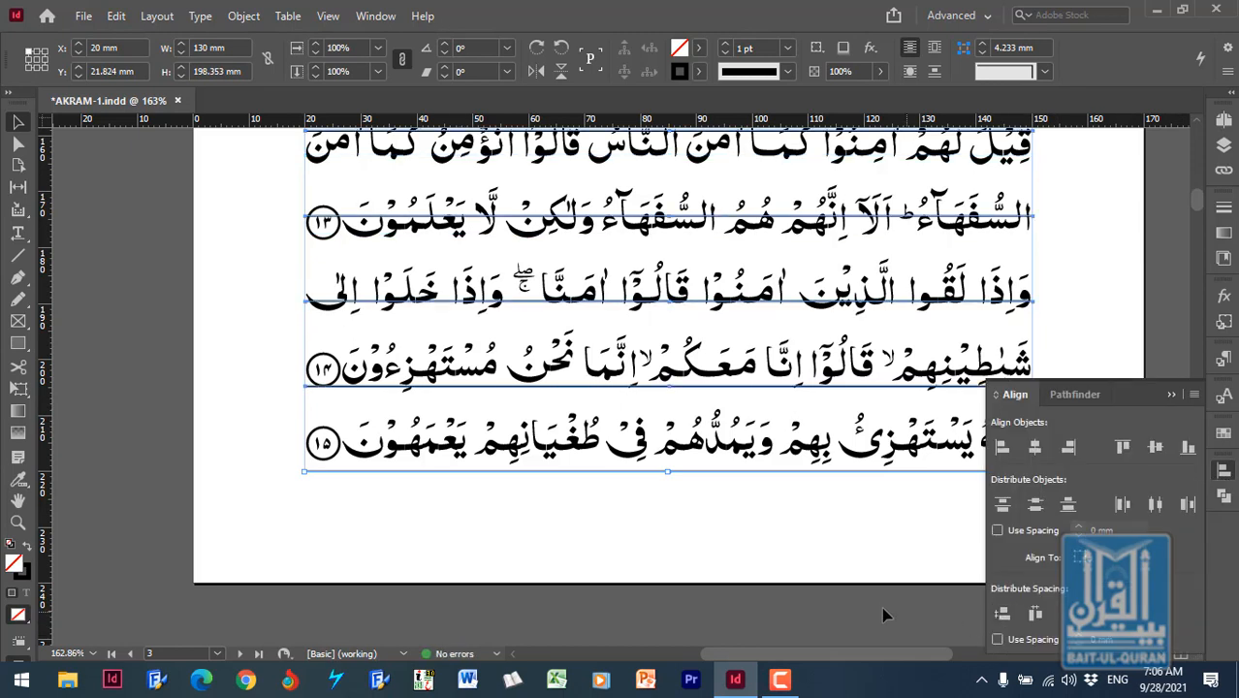
pyautogui.click(833, 596)
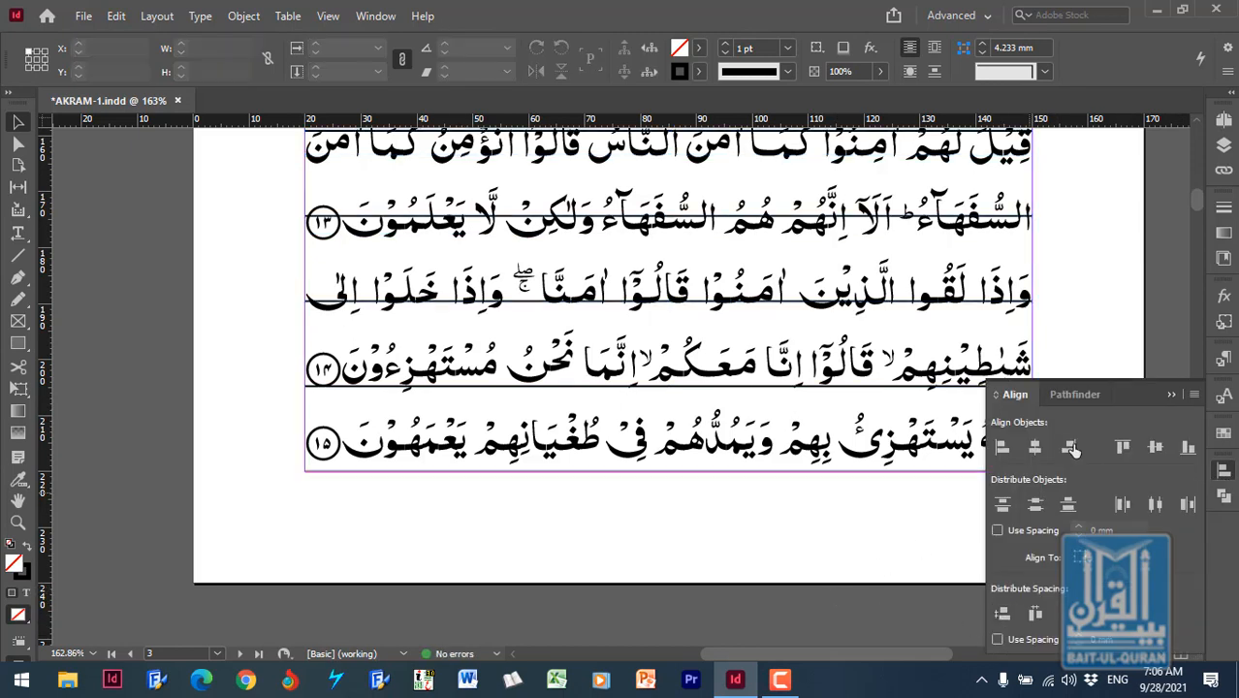
pyautogui.click(1170, 393)
# - Check the ruling along the page and delete one more line, the one above the last text line
pyautogui.scroll(5, 1113, 417)
pyautogui.scroll(5, 1112, 418)
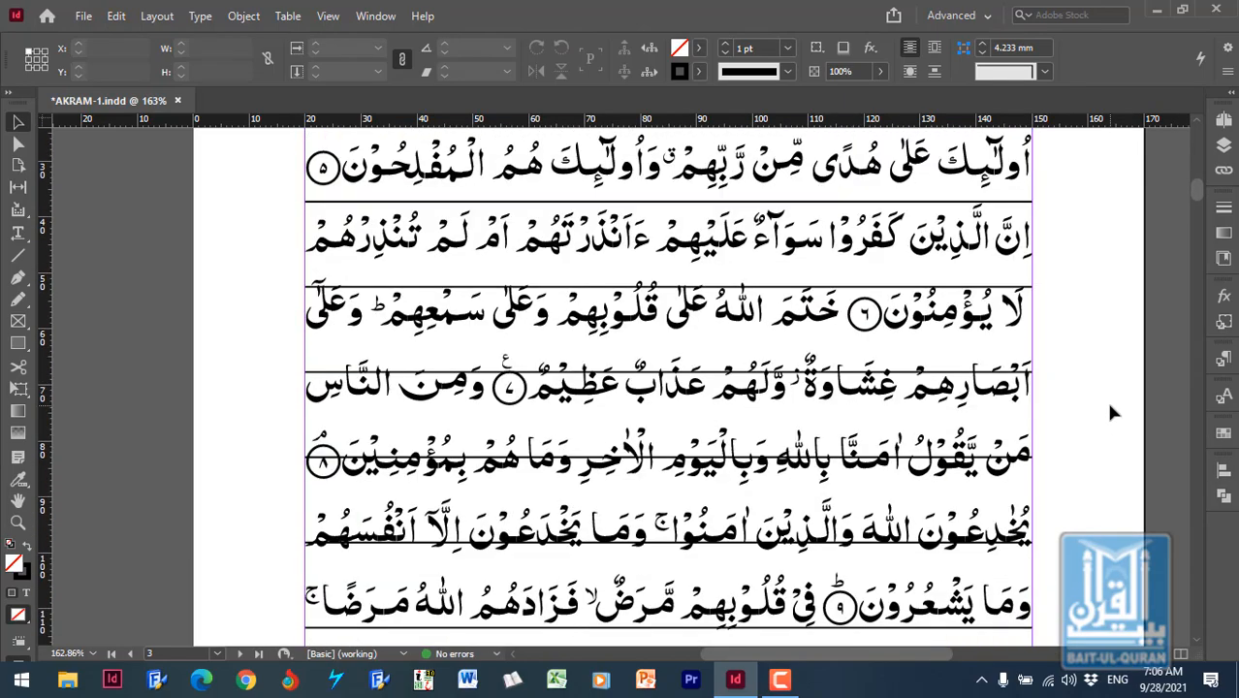
pyautogui.scroll(-10, 1113, 413)
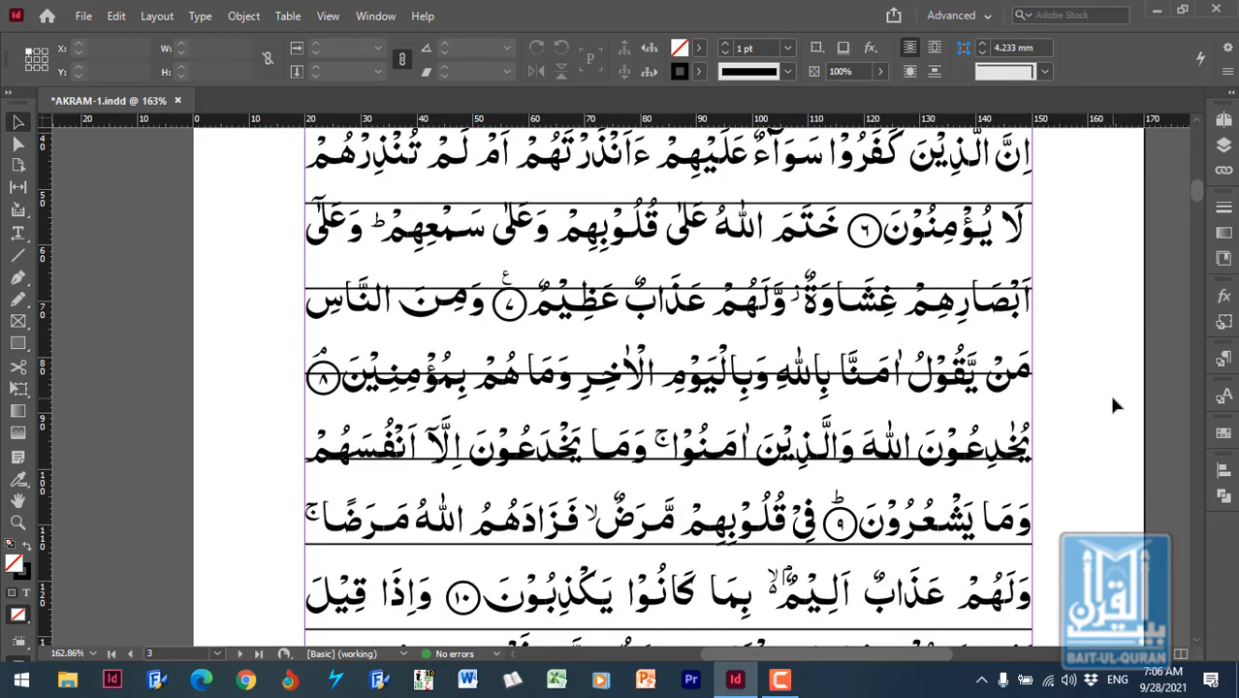
pyautogui.scroll(-3, 1120, 396)
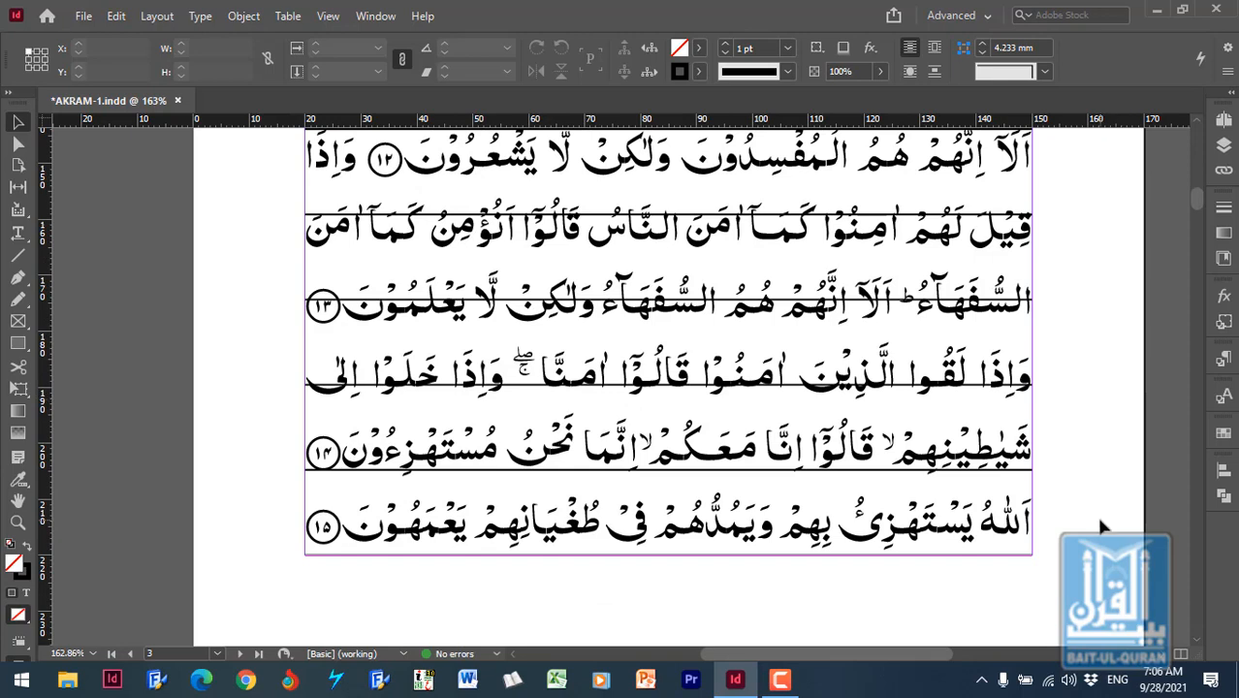
pyautogui.click(919, 473)
pyautogui.click(1061, 441)
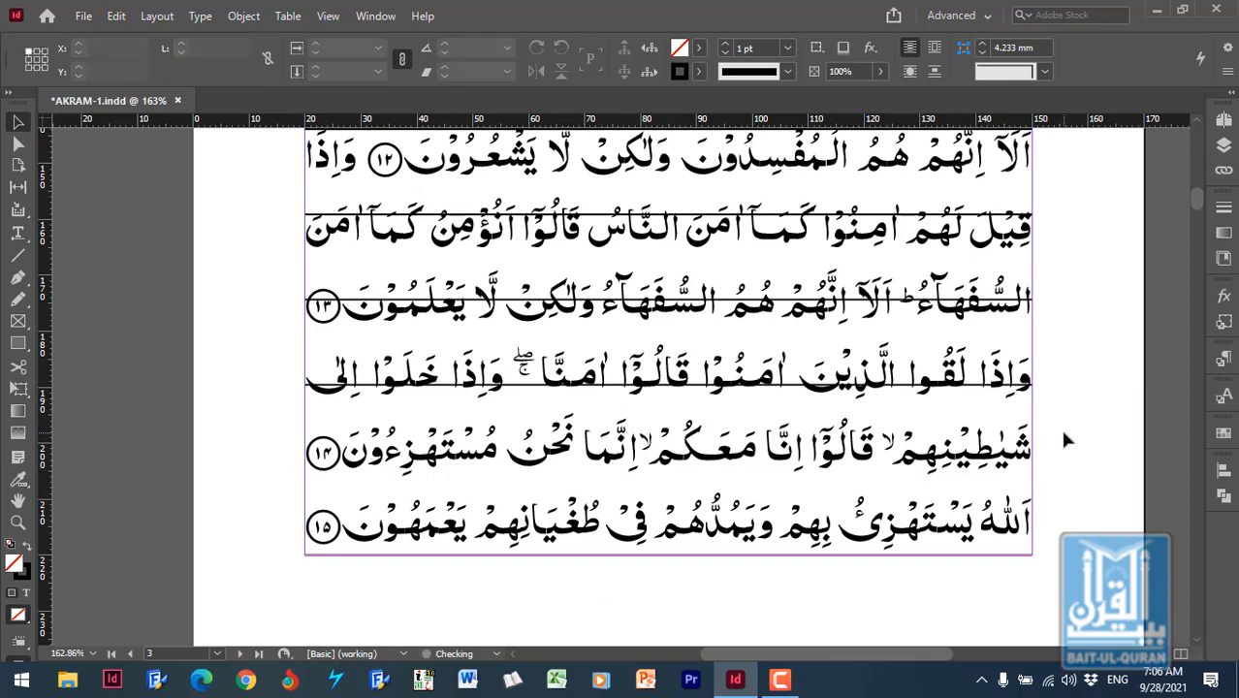
# - Reselect the ruling lines without the text frame and distribute the vertical space between them again
pyautogui.hotkey('ctrl', 'a')
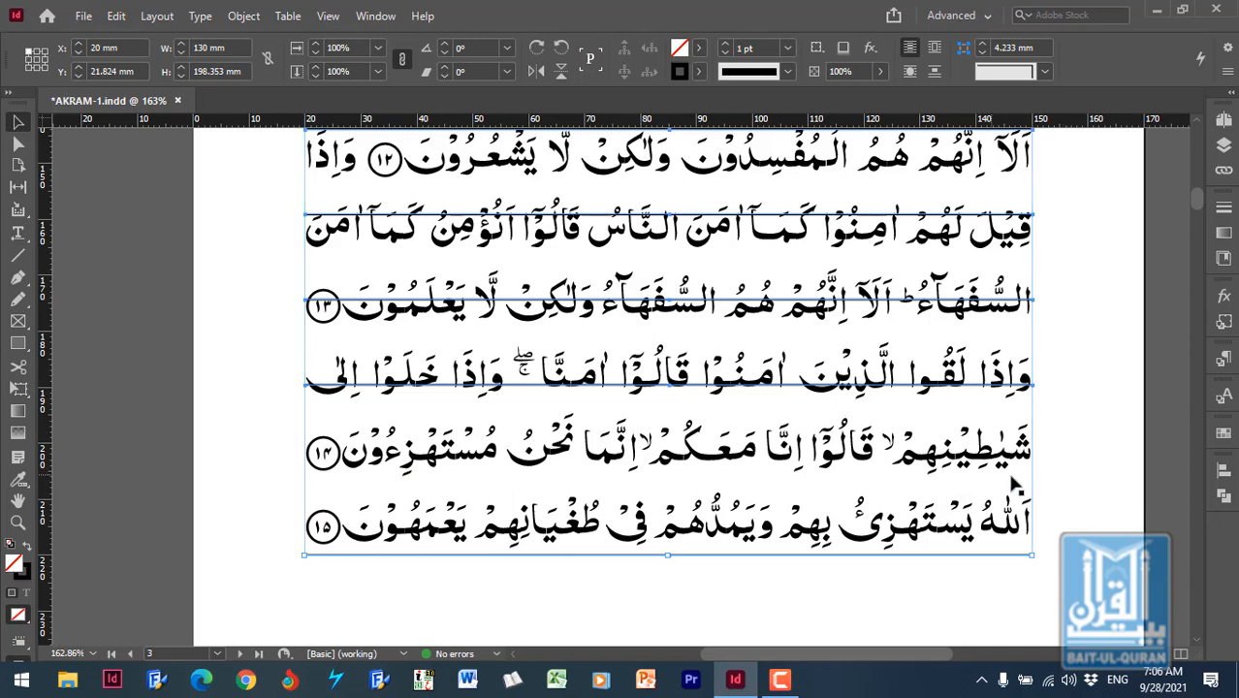
pyautogui.click(1224, 469)
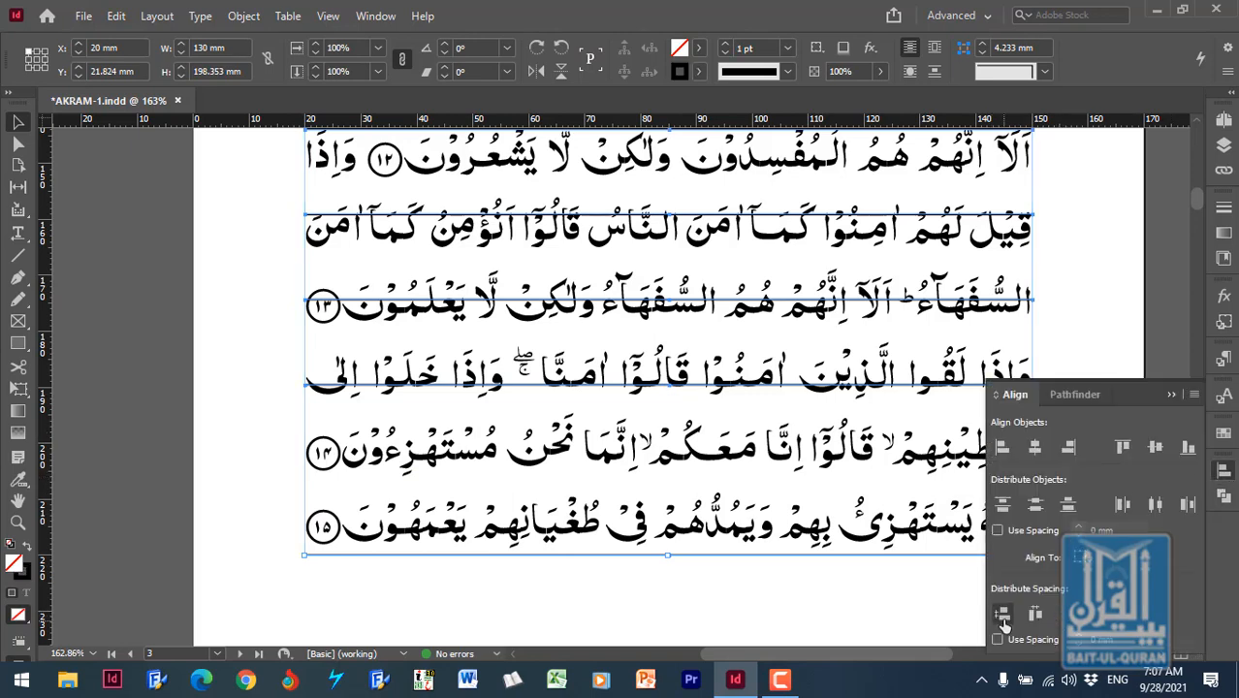
pyautogui.click(1002, 618)
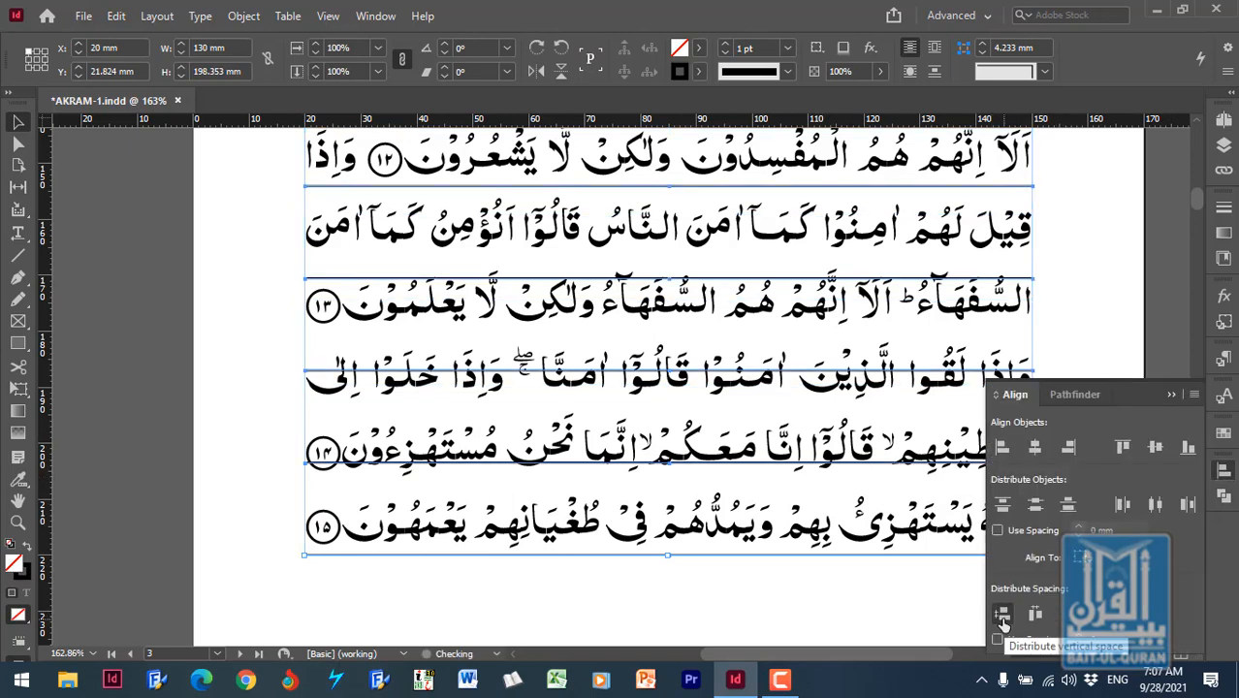
pyautogui.click(1171, 394)
# - Examine how the ruling lines sit against the text lines down the whole page, and deselect them
pyautogui.scroll(3, 1101, 381)
pyautogui.scroll(8, 1102, 374)
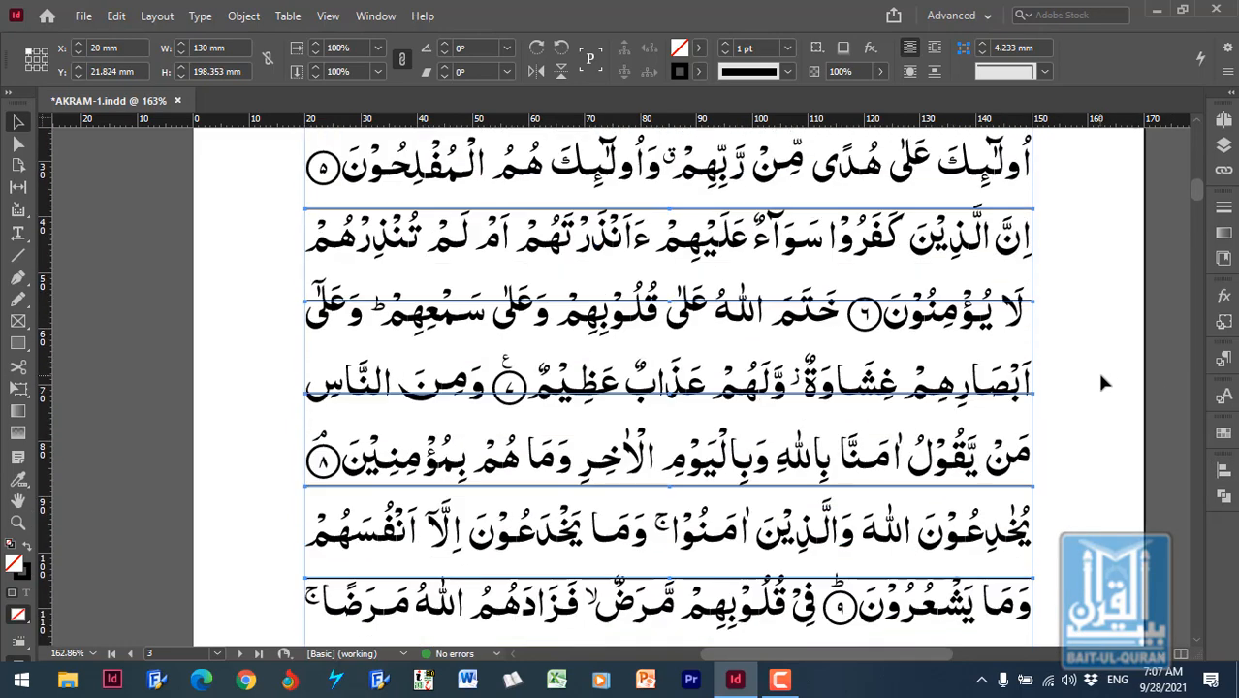
pyautogui.scroll(-2, 1111, 381)
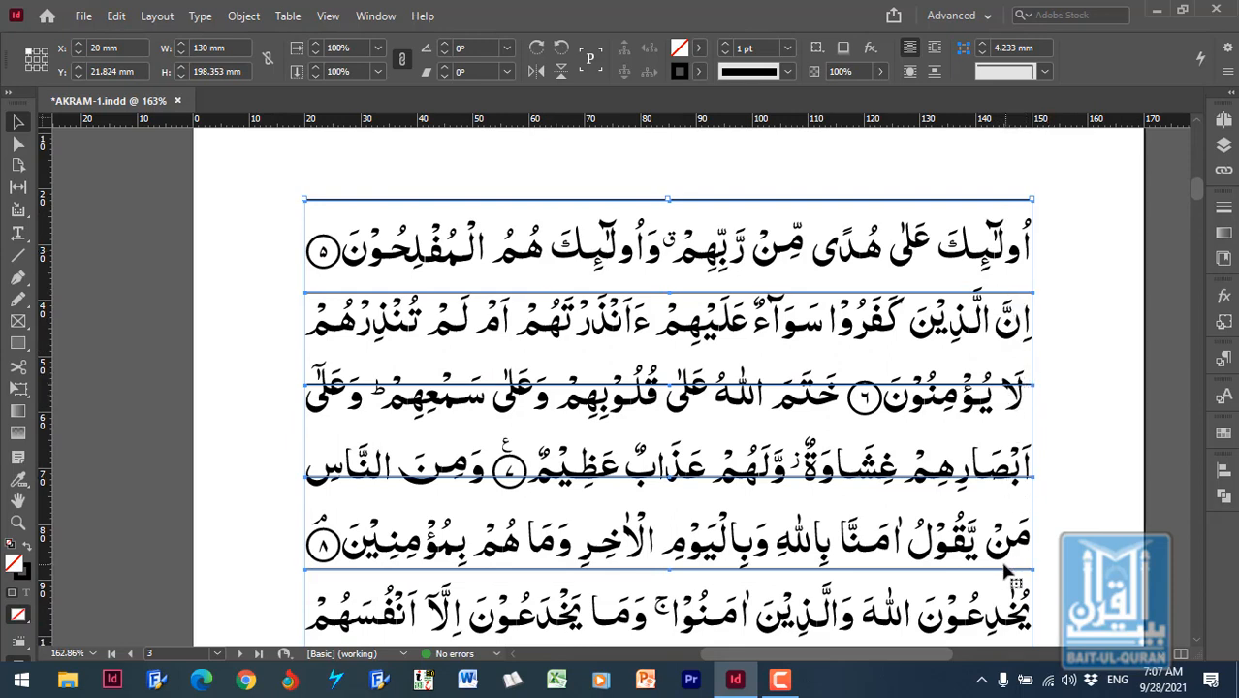
pyautogui.scroll(-2, 1093, 446)
pyautogui.scroll(-5, 1095, 408)
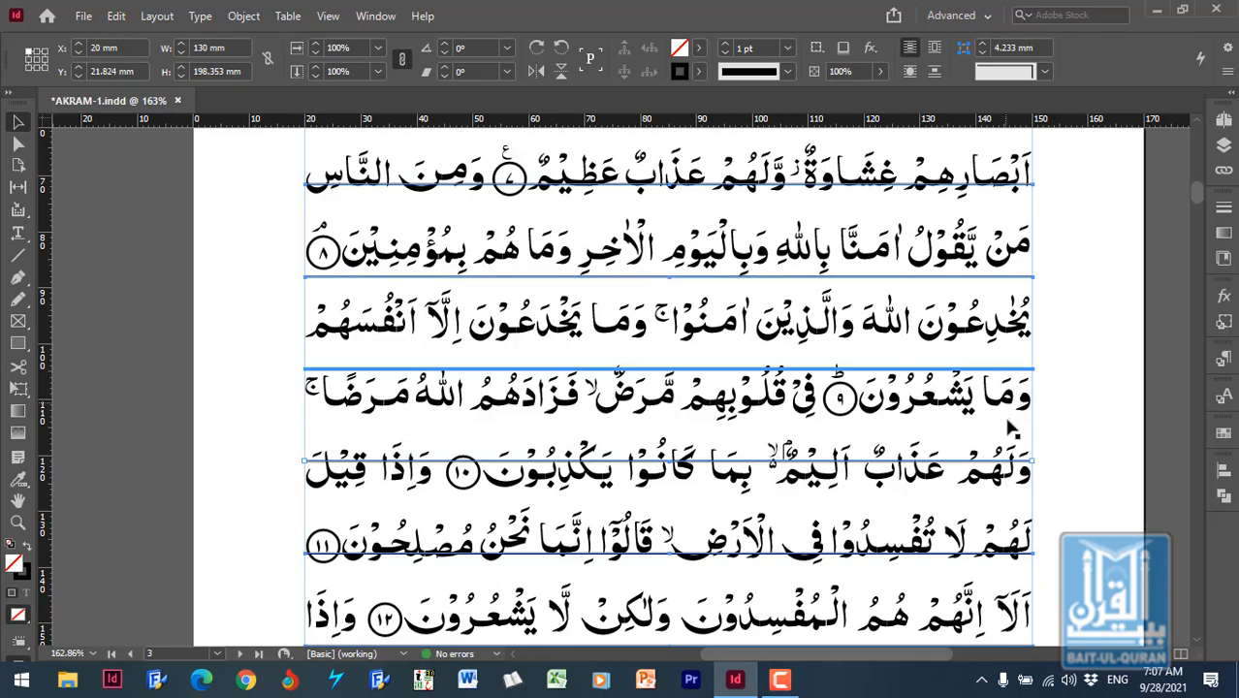
pyautogui.scroll(-3, 1020, 509)
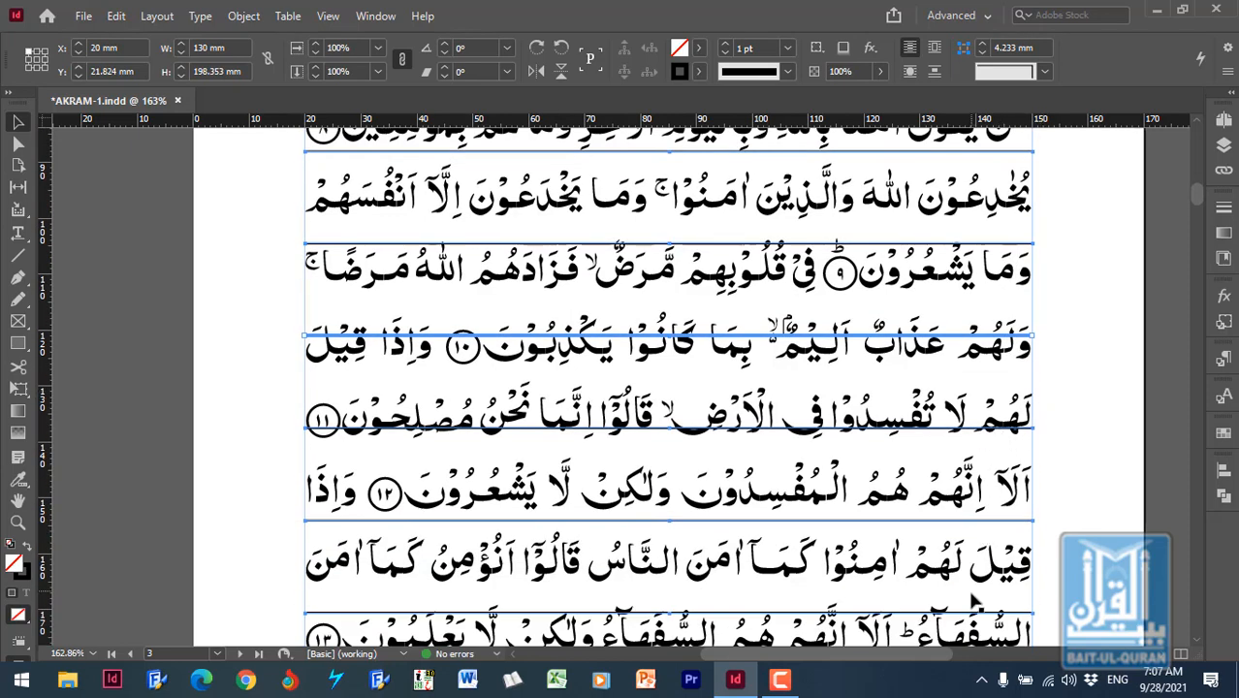
pyautogui.scroll(-10, 989, 620)
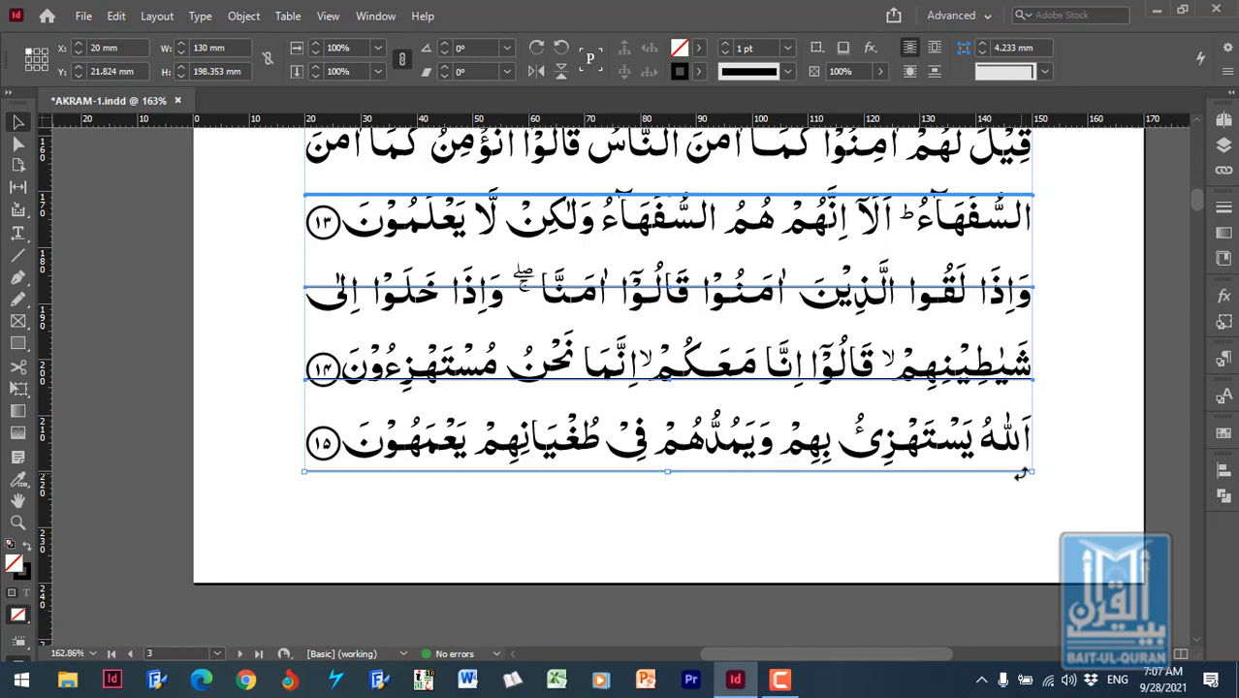
pyautogui.click(1081, 454)
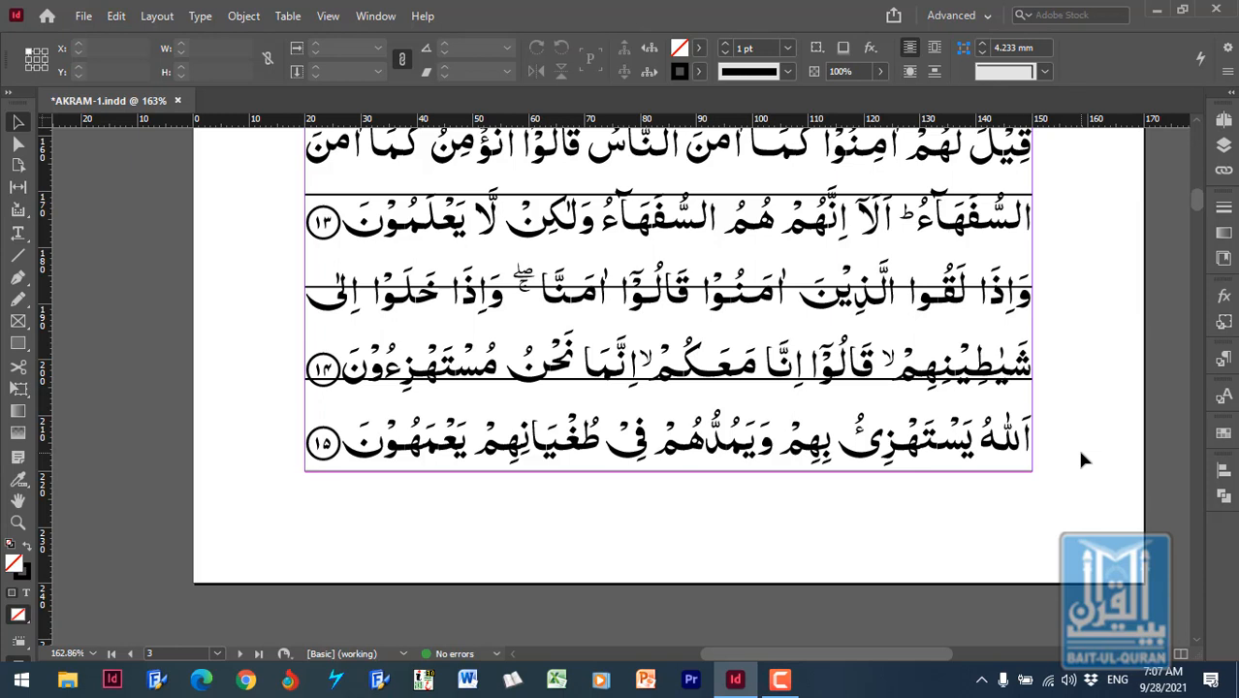
# - Undo the last two distributions and both line deletions to bring back the removed ruling lines
pyautogui.hotkey('ctrl', 'z')
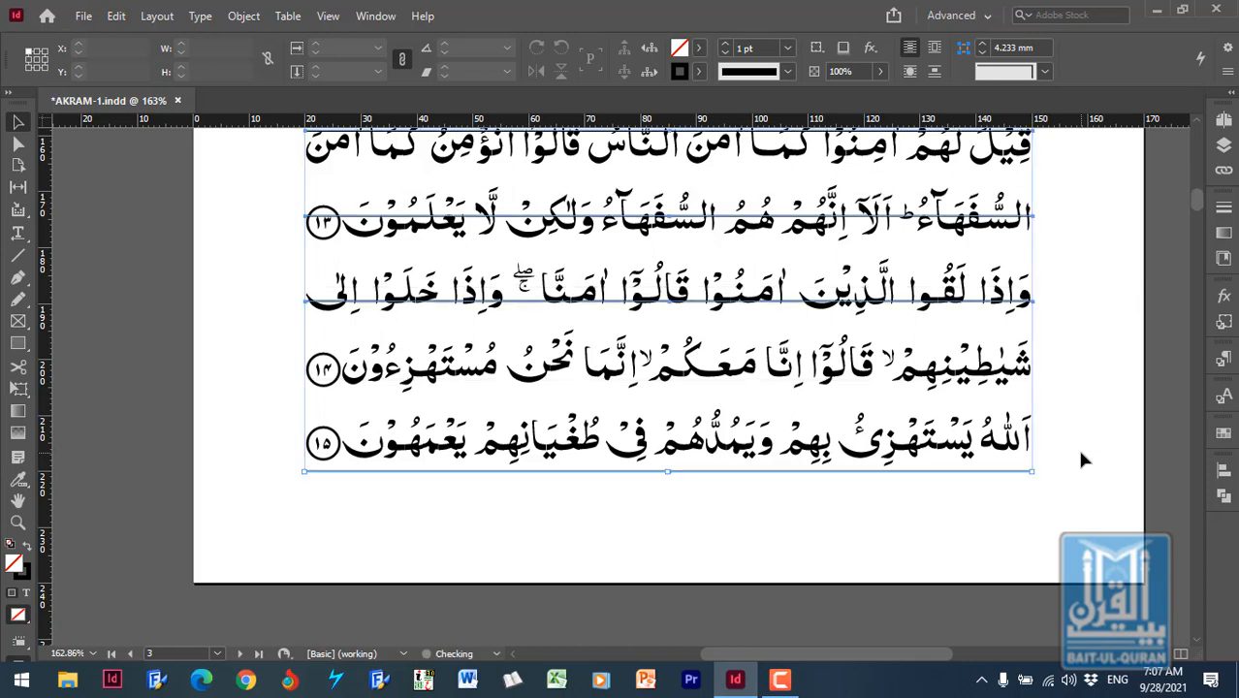
pyautogui.hotkey('ctrl', 'z')
pyautogui.hotkey('ctrl', 'z')
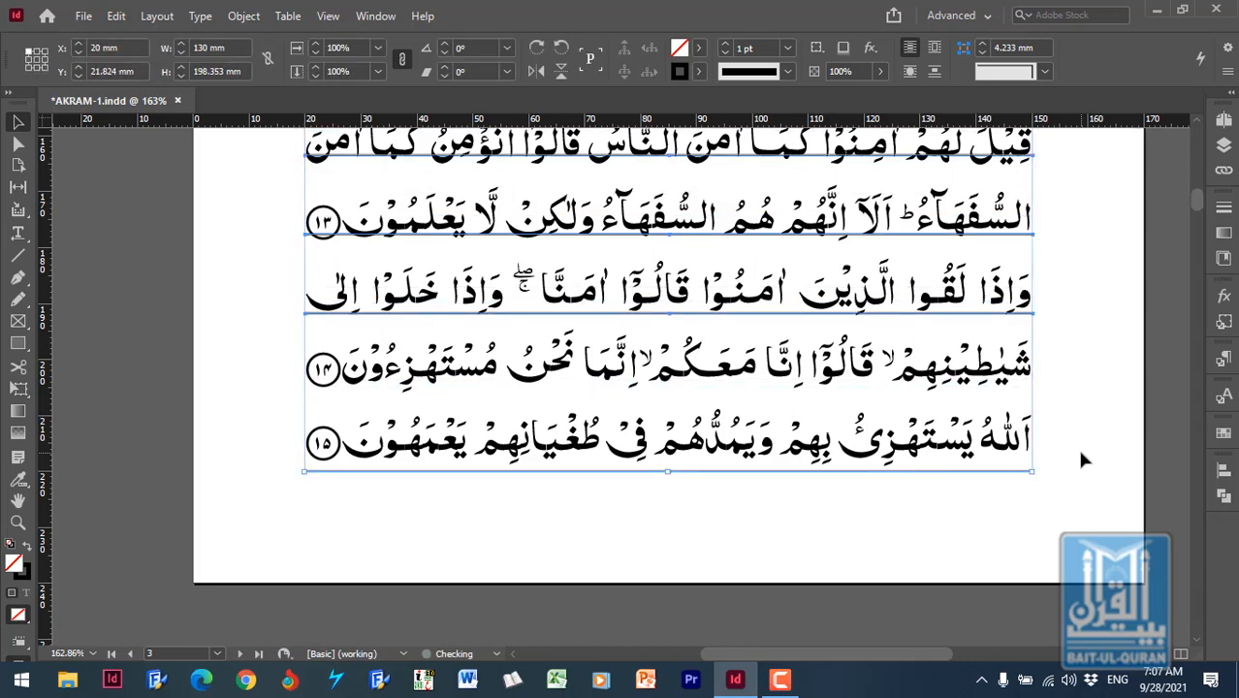
pyautogui.hotkey('ctrl', 'z')
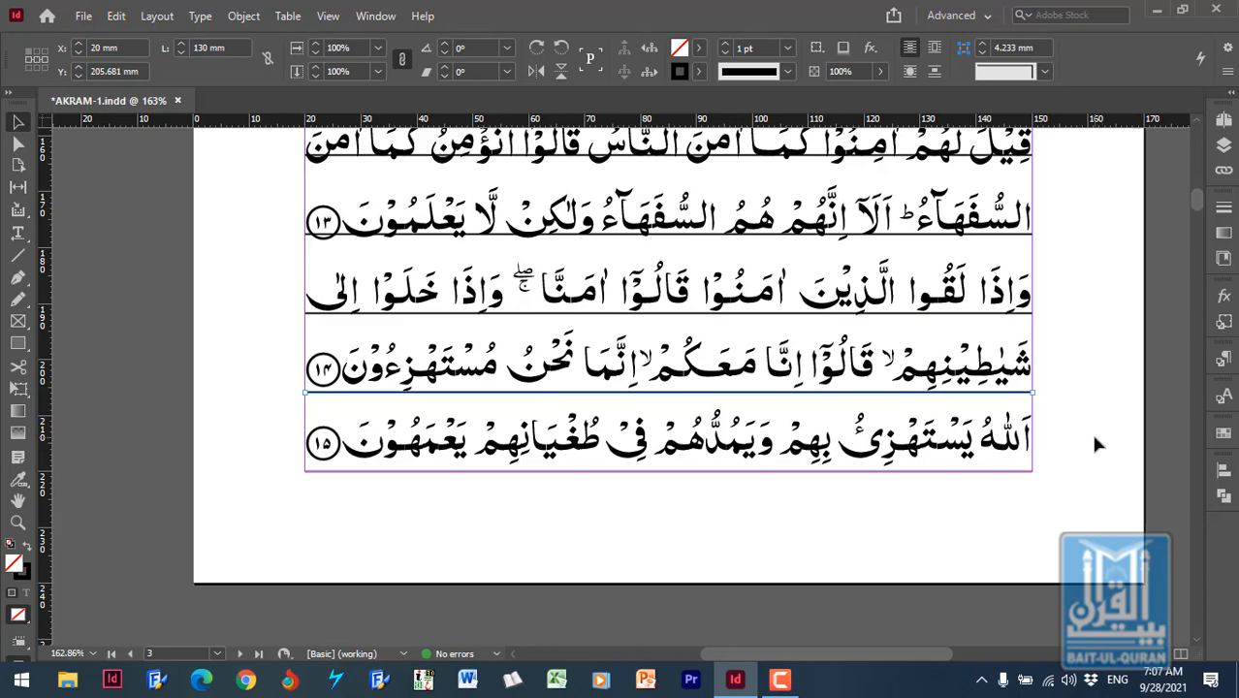
# - Duplicate the ruling line between the last two text lines and deselect the copy
pyautogui.click(117, 16)
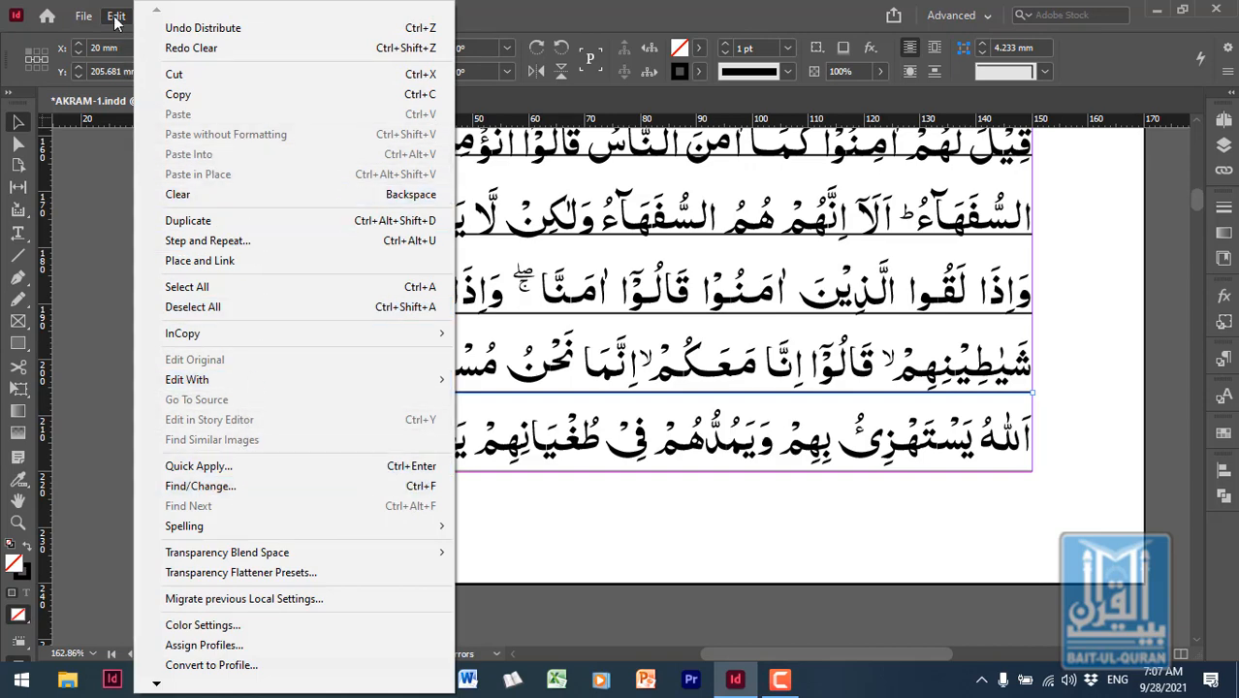
pyautogui.click(947, 572)
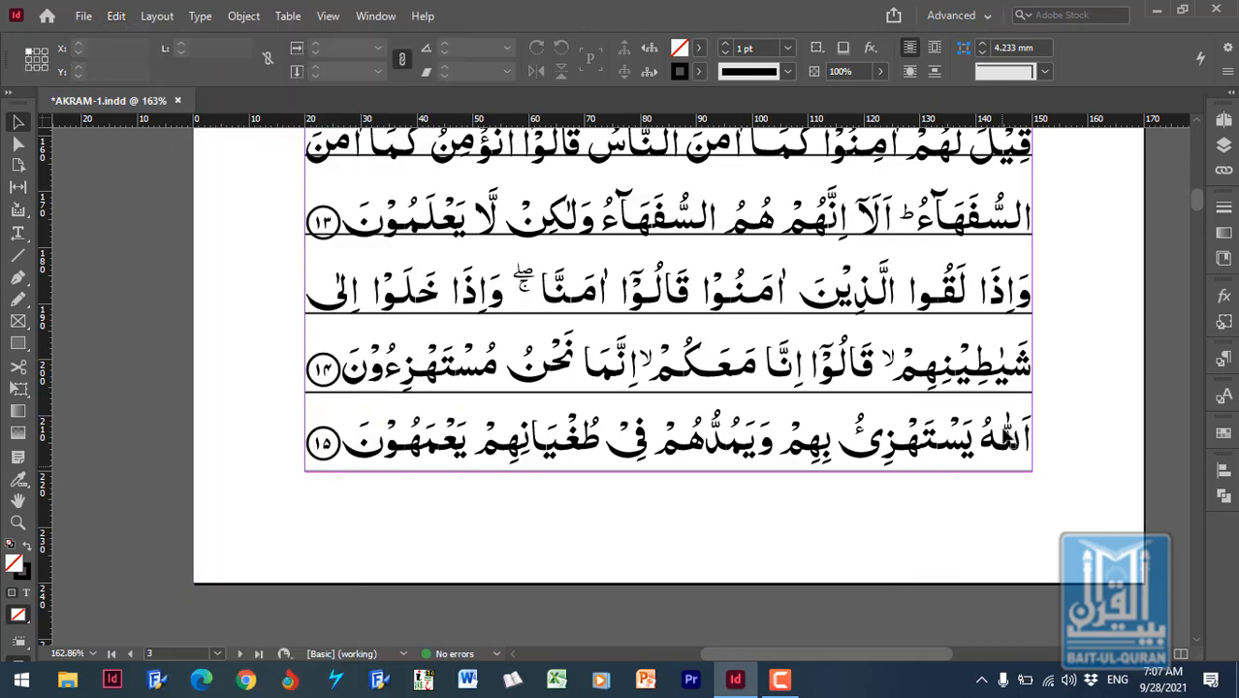
pyautogui.click(1010, 398)
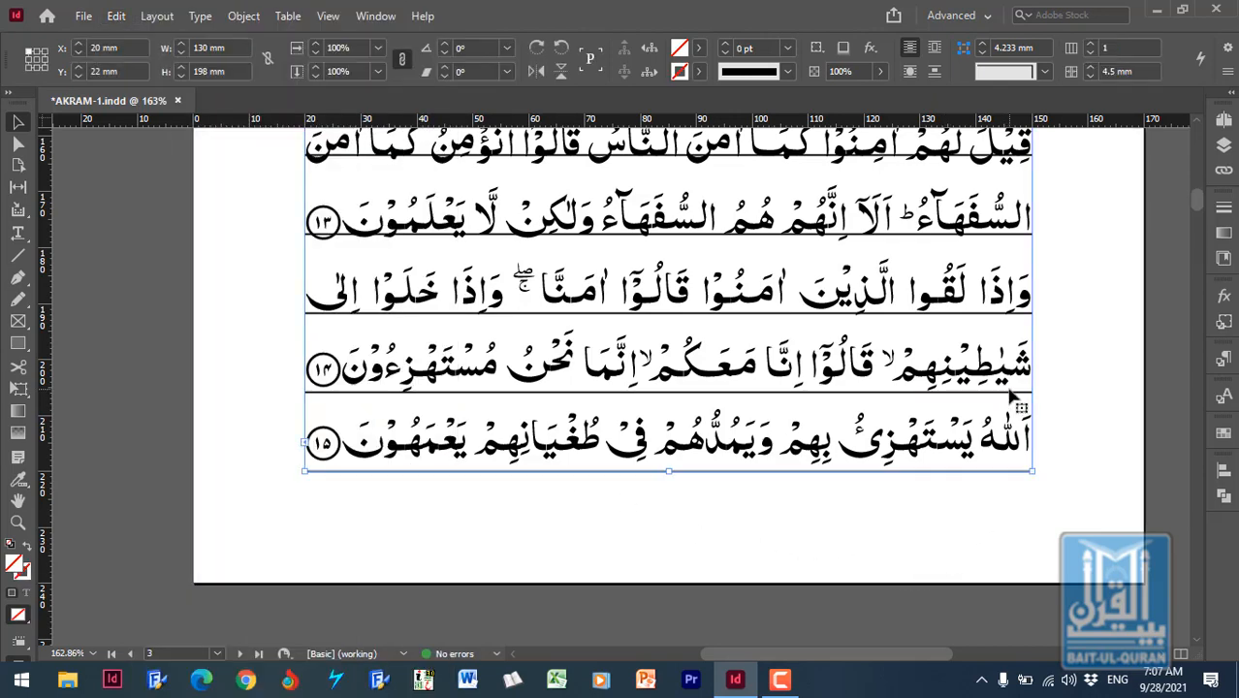
pyautogui.click(1016, 393)
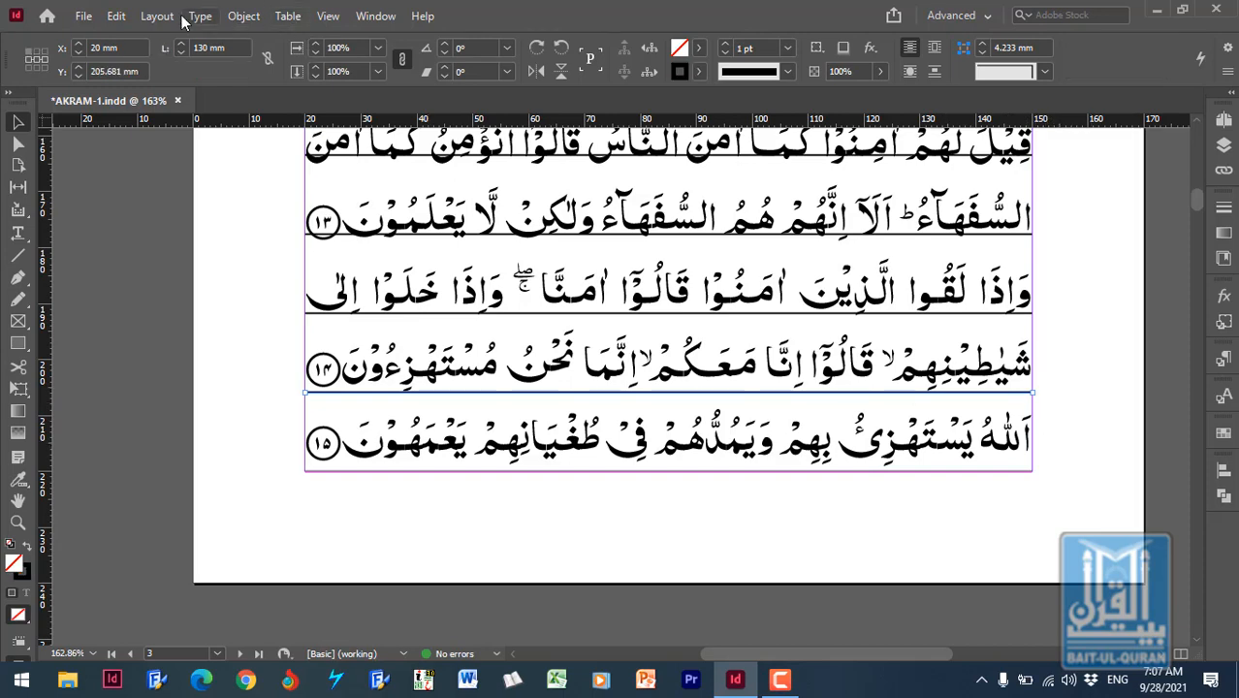
pyautogui.click(113, 17)
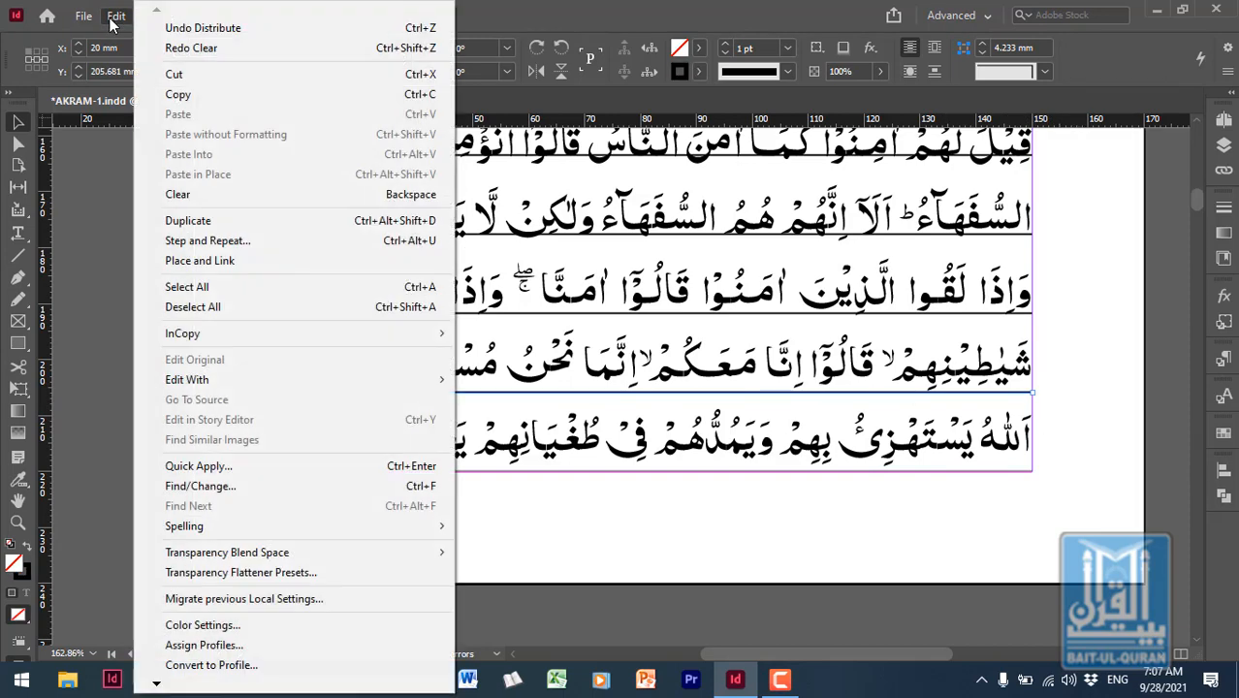
pyautogui.click(243, 221)
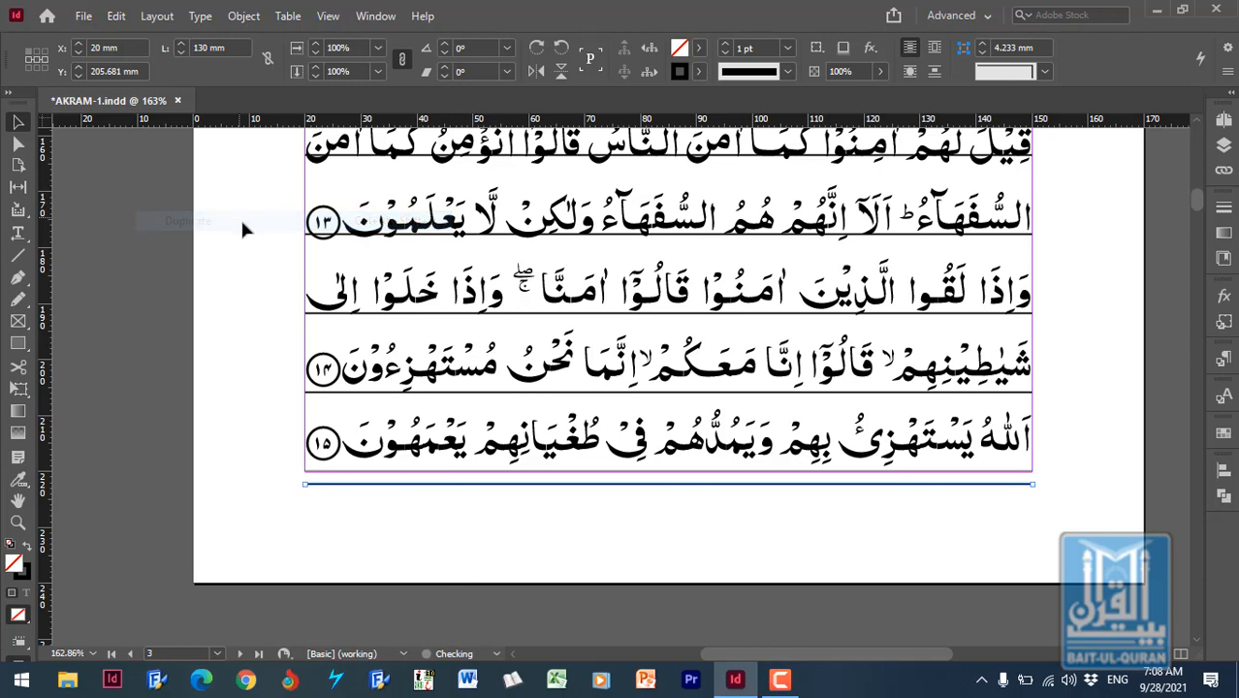
pyautogui.click(709, 536)
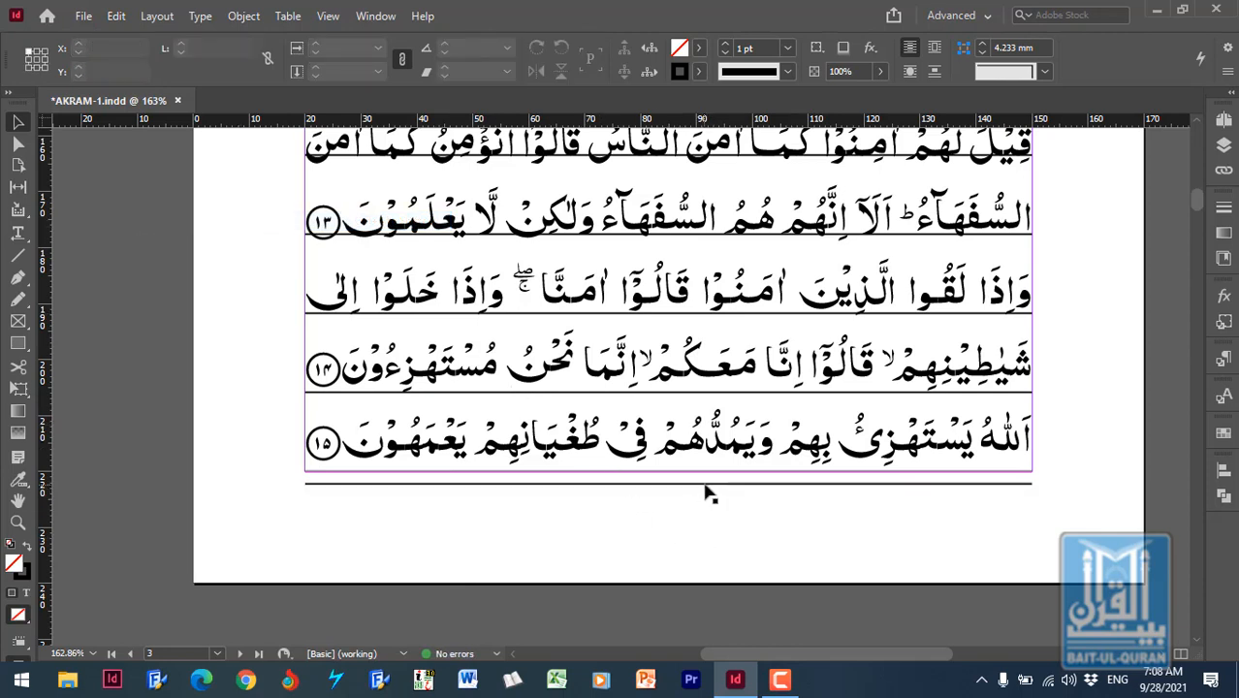
# - Move the duplicated line up inside the text frame, across the last text line, and deselect it
pyautogui.click(705, 485)
pyautogui.press('Up')
pyautogui.press('Up')
pyautogui.press('Up')
pyautogui.press('Up')
pyautogui.press('Up')
pyautogui.press('Up')
pyautogui.press('Up')
pyautogui.press('Up')
pyautogui.press('Up')
pyautogui.press('Up')
pyautogui.press('Up')
pyautogui.press('Up')
pyautogui.press('Up')
pyautogui.press('Up')
pyautogui.press('Up')
pyautogui.press('Up')
pyautogui.press('Up')
pyautogui.press('Up')
pyautogui.press('Up')
pyautogui.press('Up')
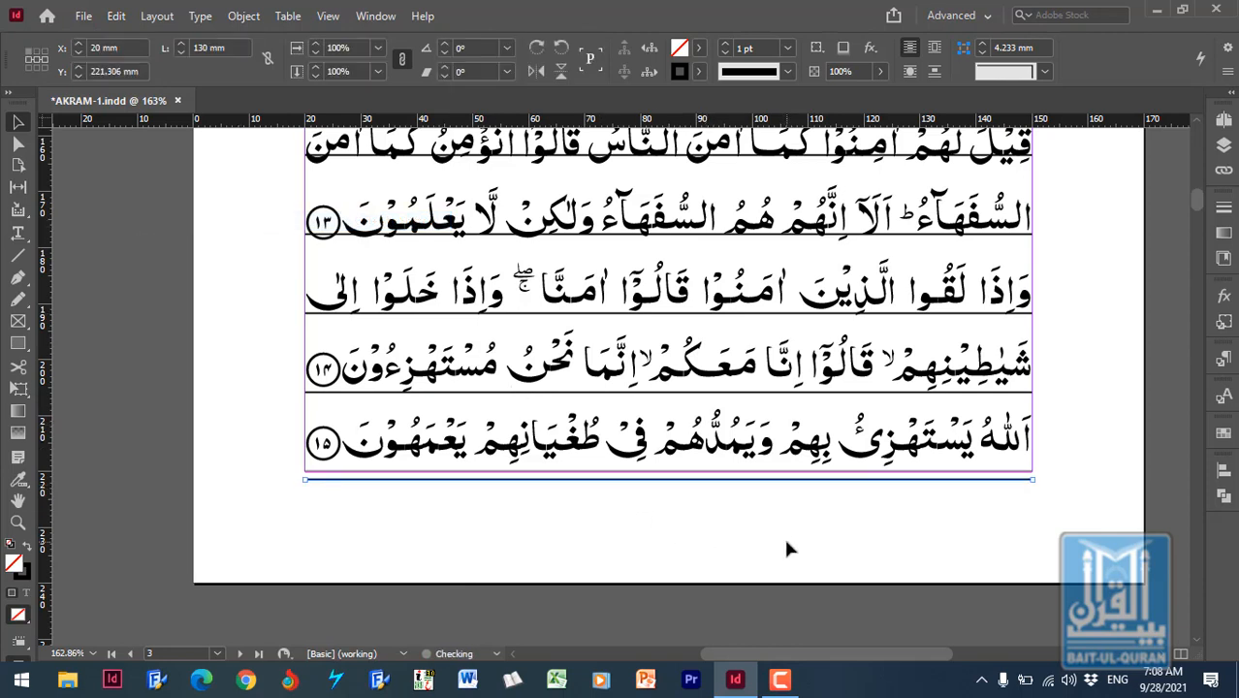
pyautogui.click(802, 536)
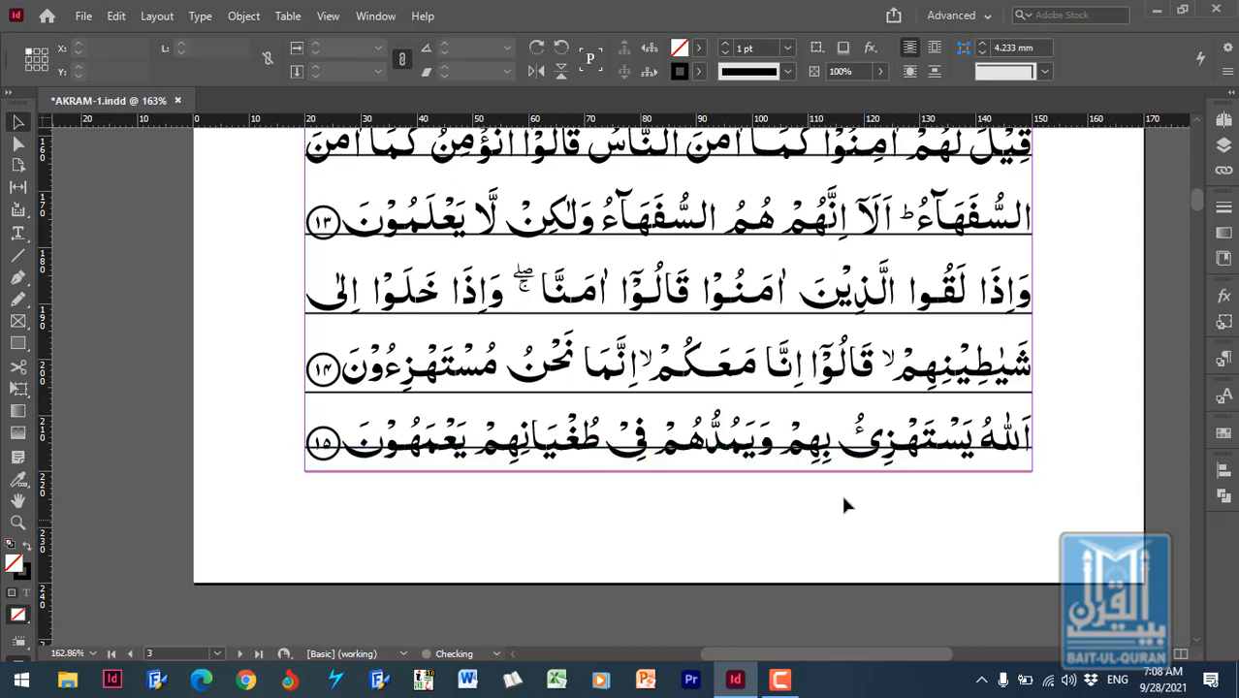
# - Distribute the vertical space between all the ruling lines, leaving out the text frame, and check the ruling up the page
pyautogui.click(928, 473)
pyautogui.click(916, 504)
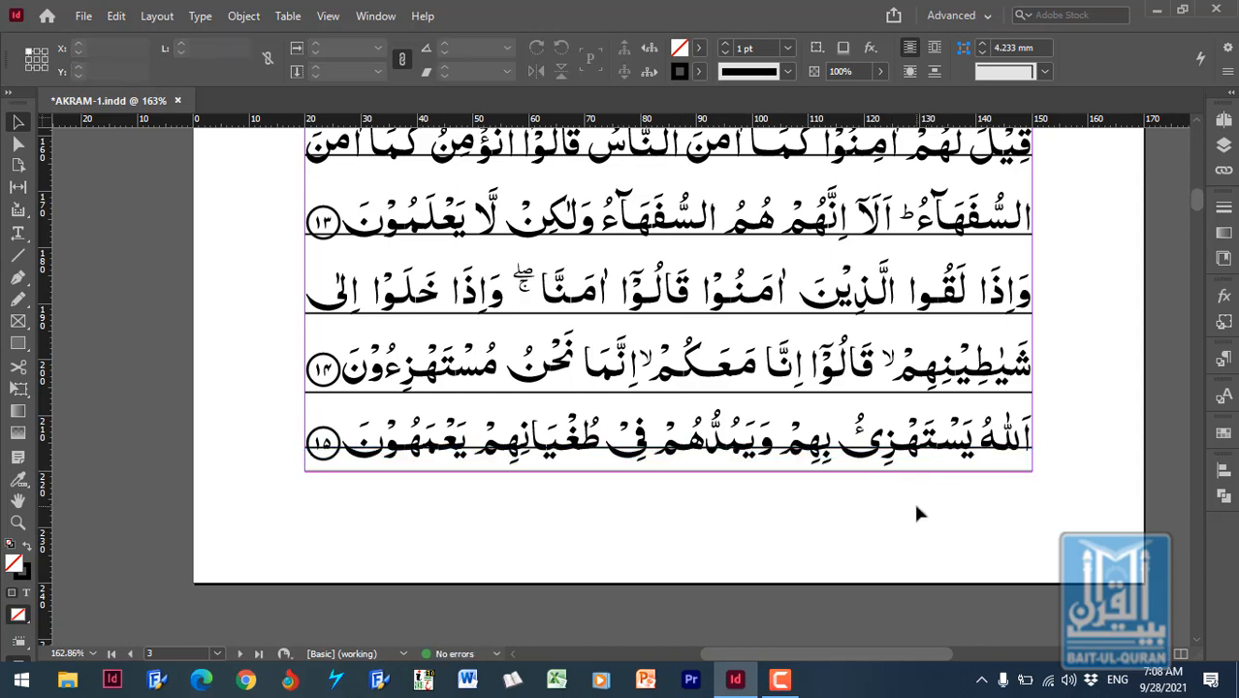
pyautogui.hotkey('ctrl', 'a')
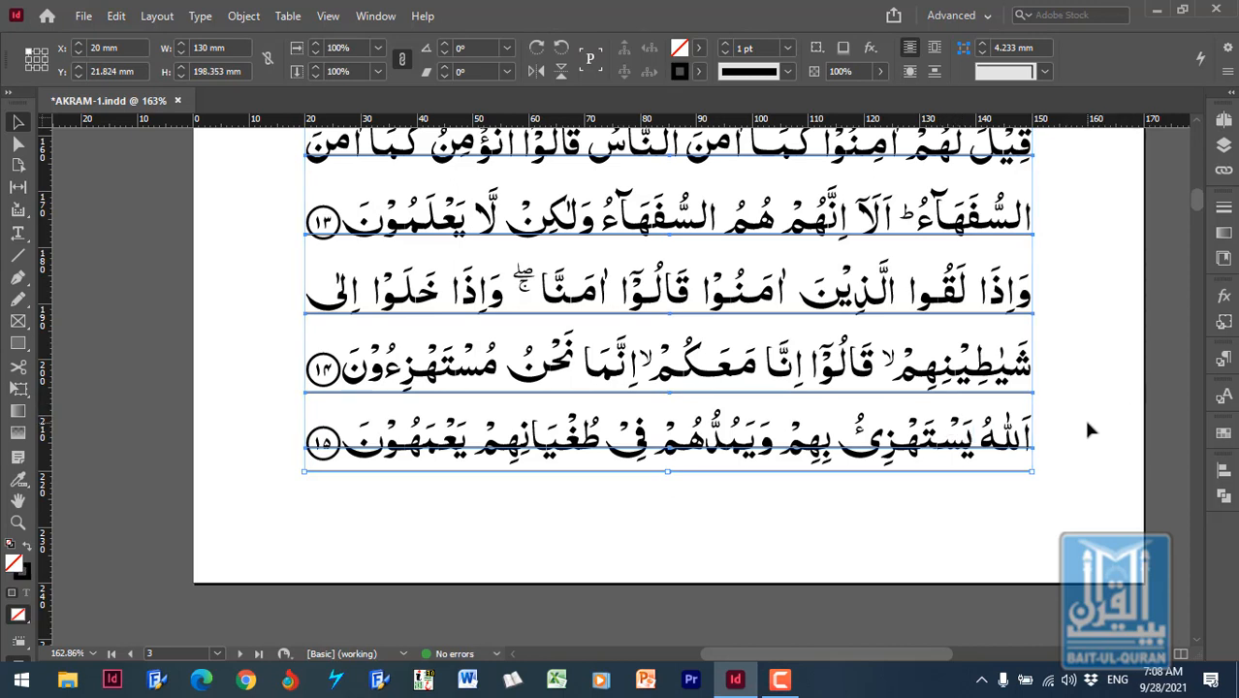
pyautogui.click(1224, 470)
pyautogui.click(1002, 613)
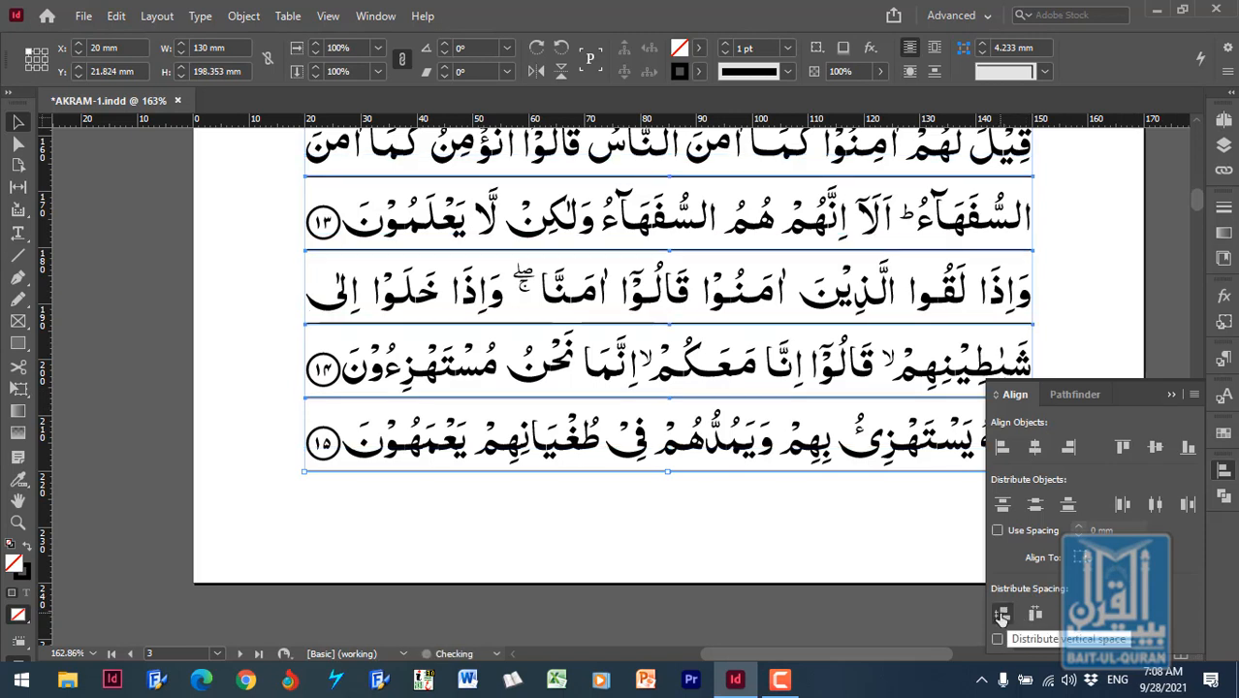
pyautogui.click(1171, 396)
pyautogui.click(1107, 346)
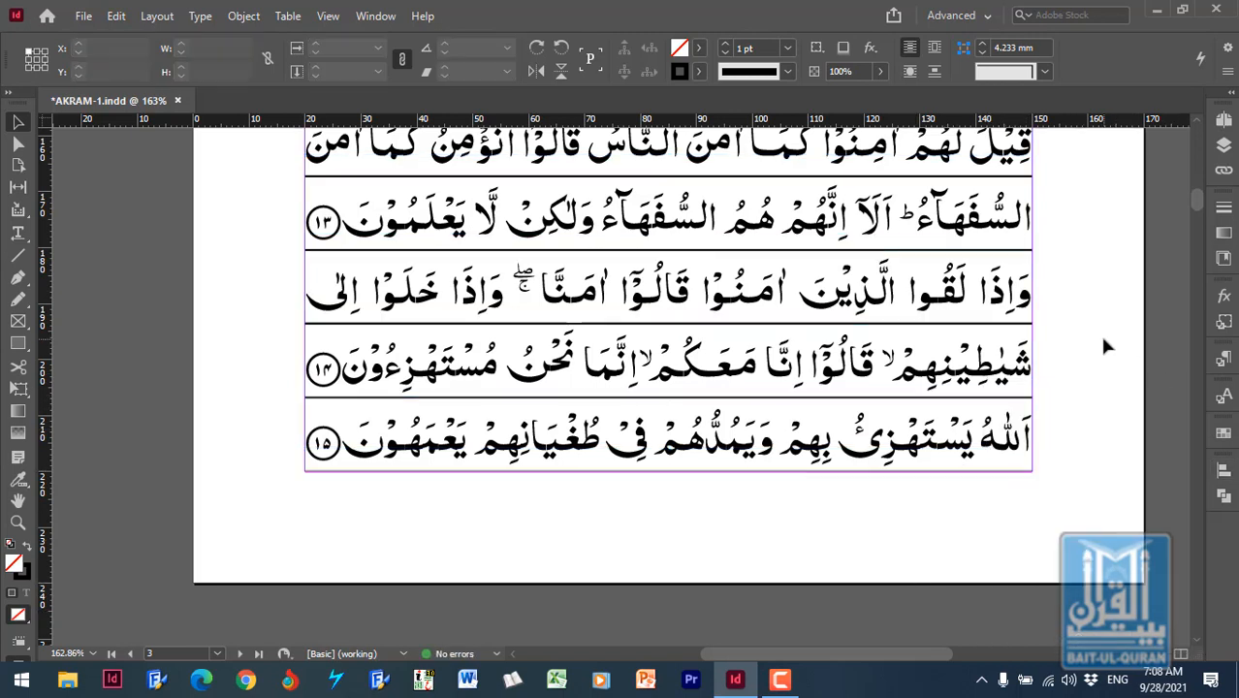
pyautogui.scroll(10, 1108, 342)
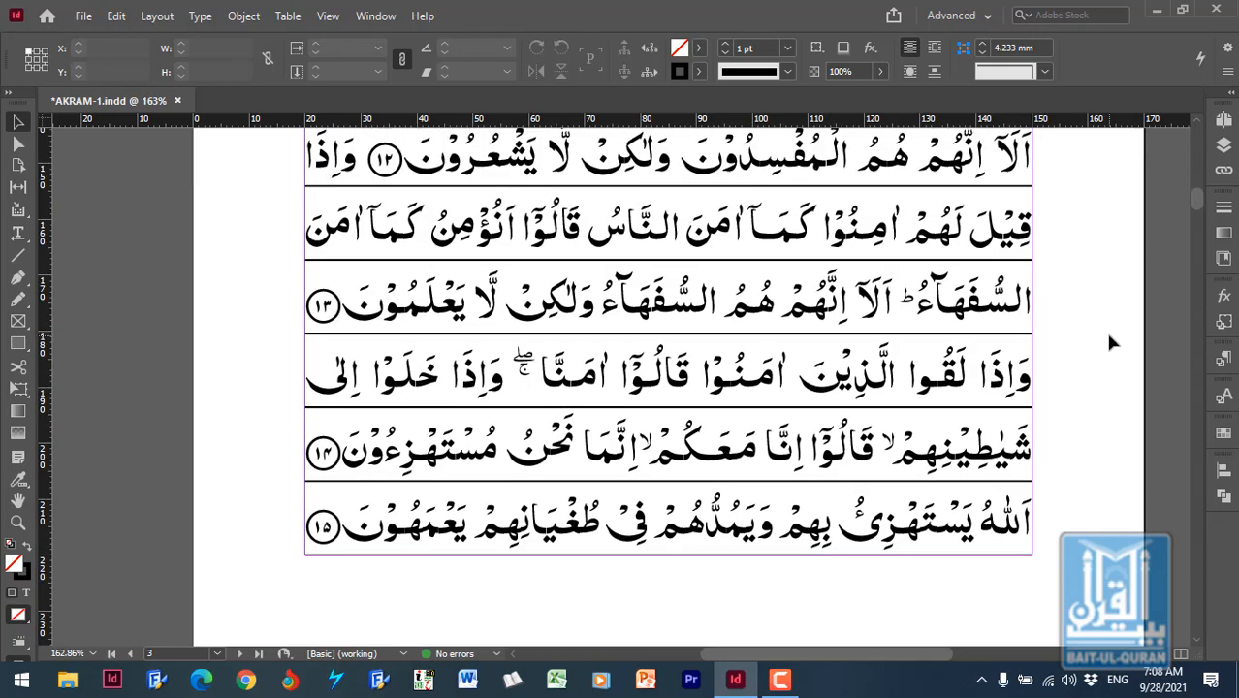
pyautogui.scroll(4, 1114, 355)
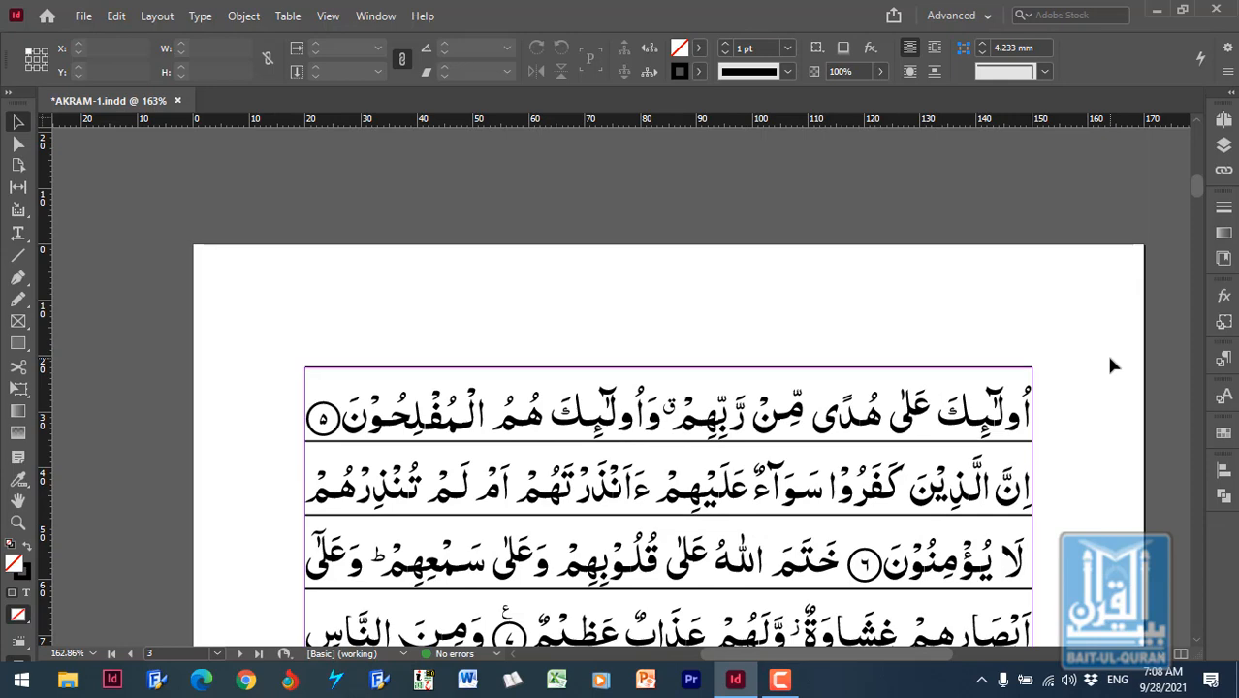
# - Set the text frame's fixed first baseline offset to a minimum of 9 mm
pyautogui.scroll(-15, 1109, 358)
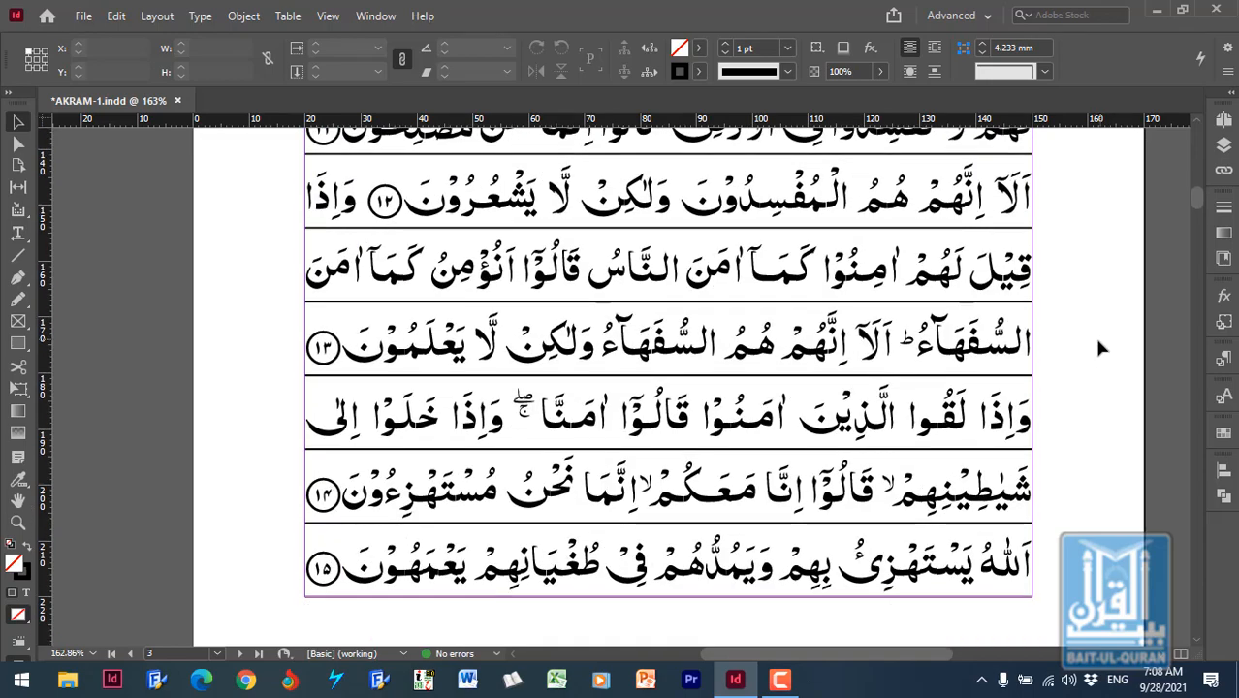
pyautogui.scroll(15, 1101, 347)
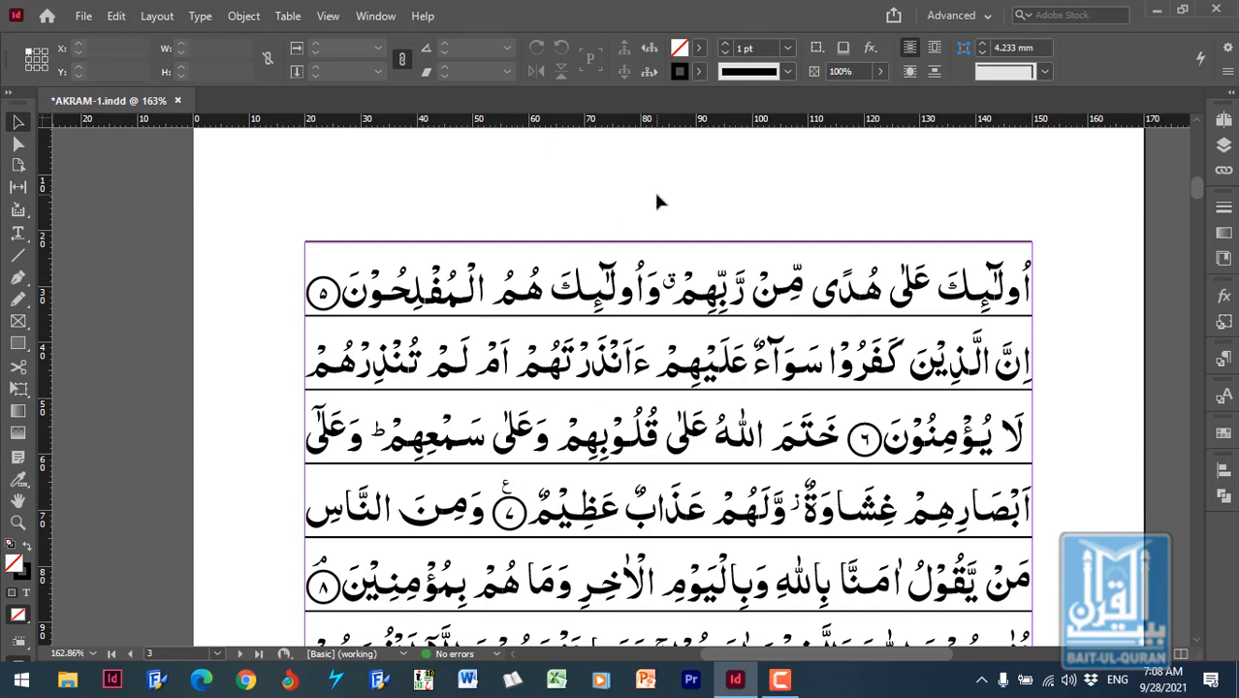
pyautogui.click(821, 262)
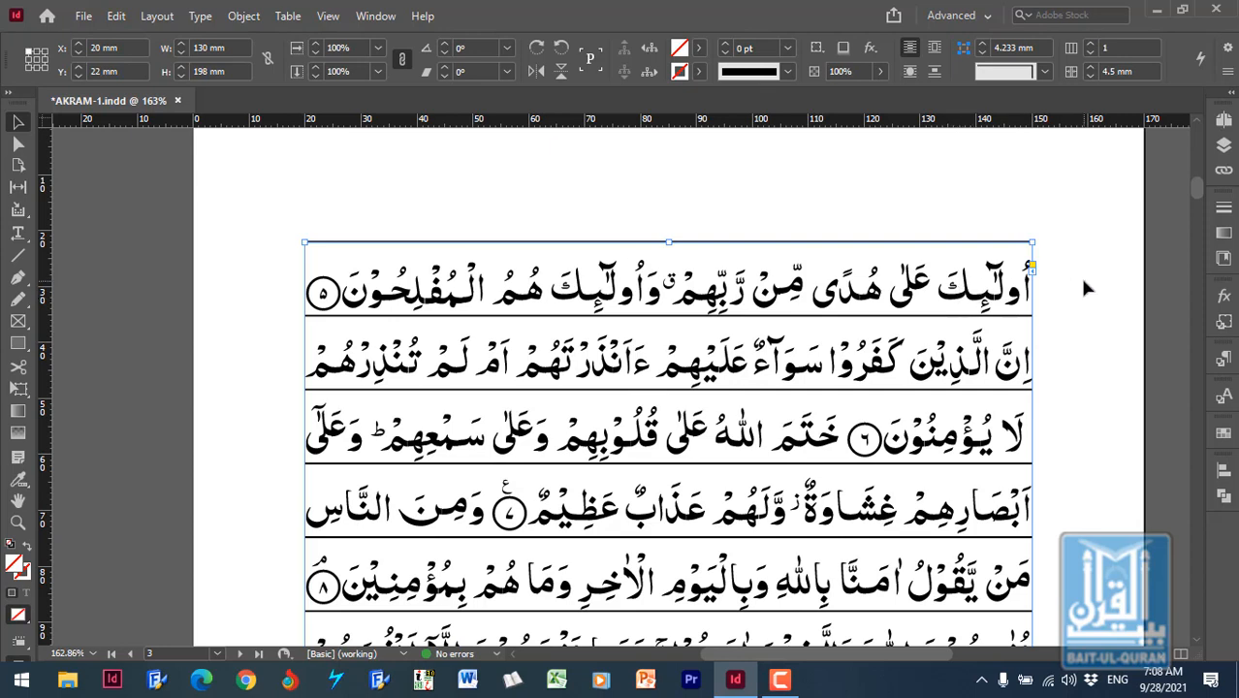
pyautogui.hotkey('ctrl', 'b')
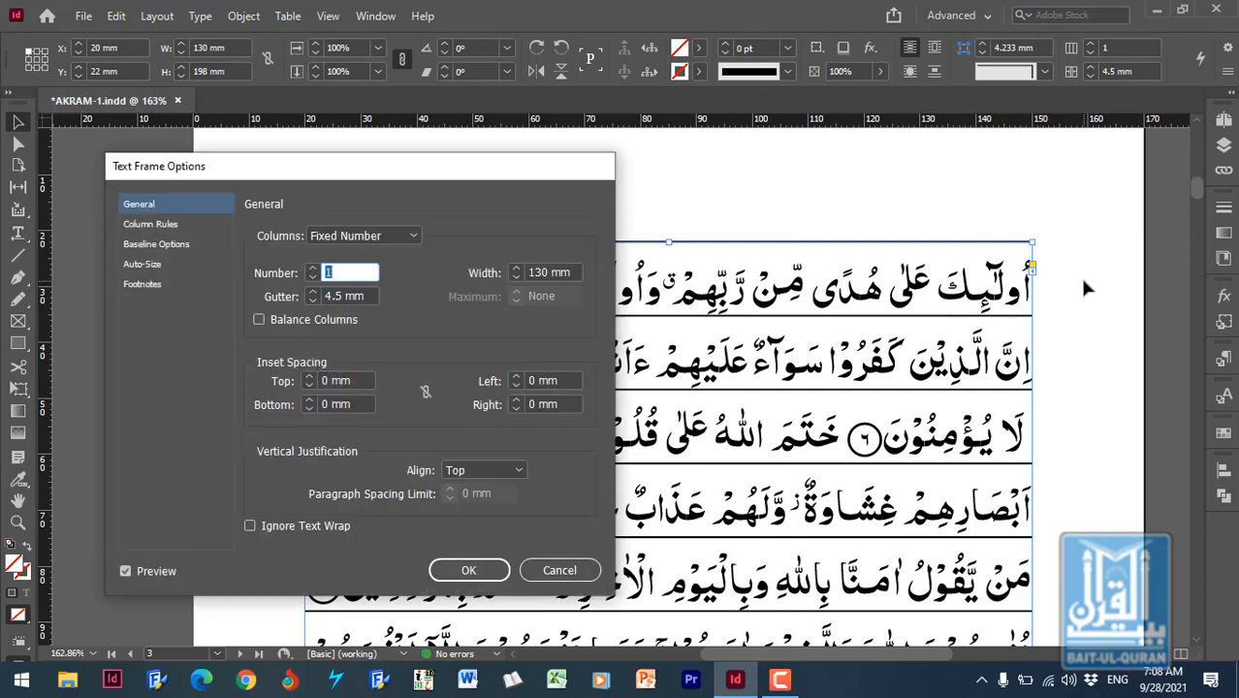
pyautogui.click(159, 246)
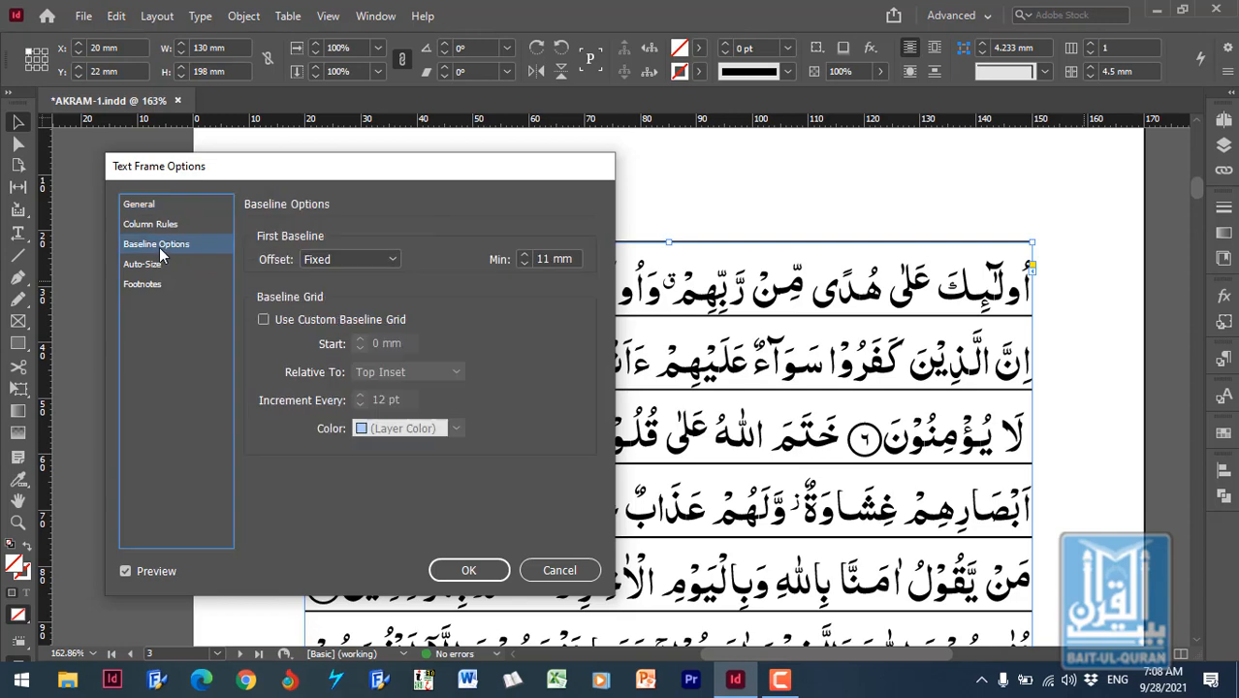
pyautogui.click(522, 264)
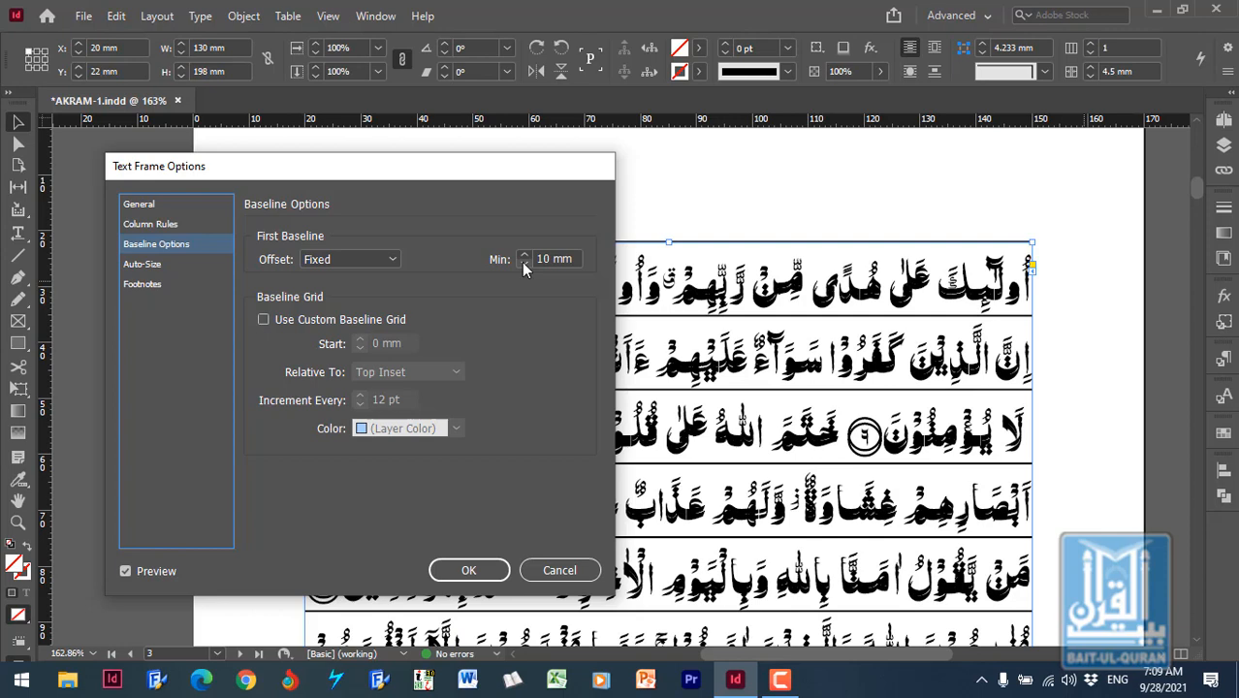
pyautogui.click(522, 264)
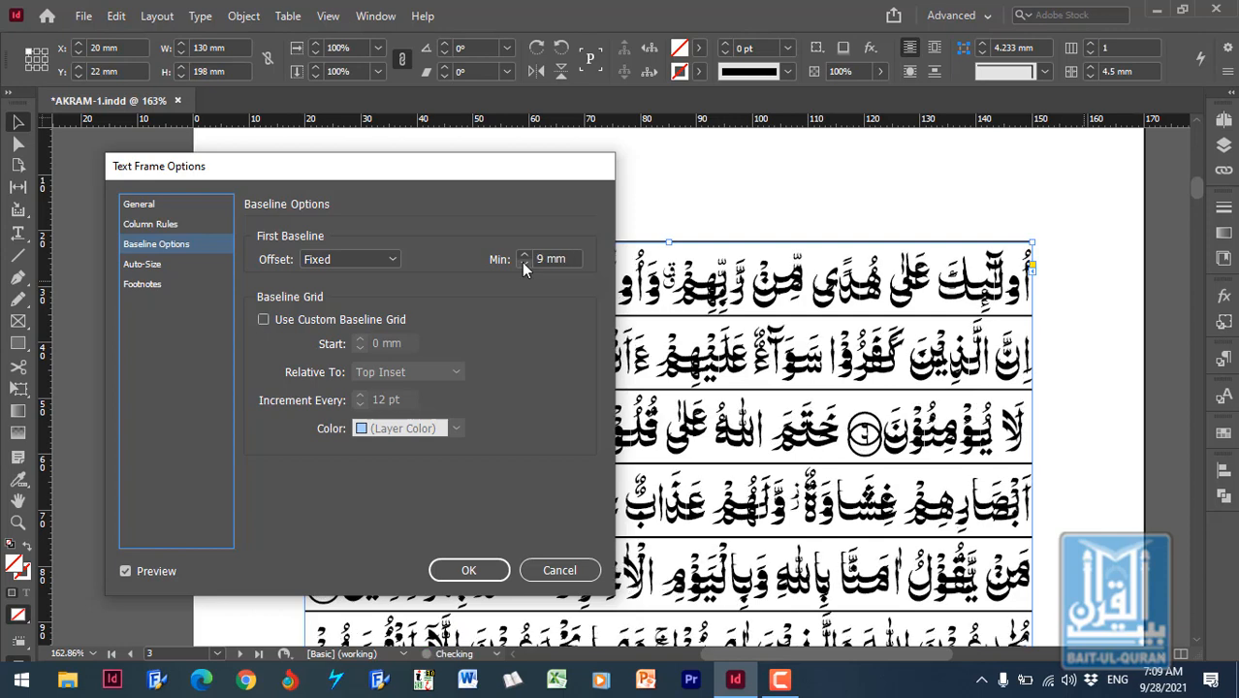
pyautogui.click(471, 570)
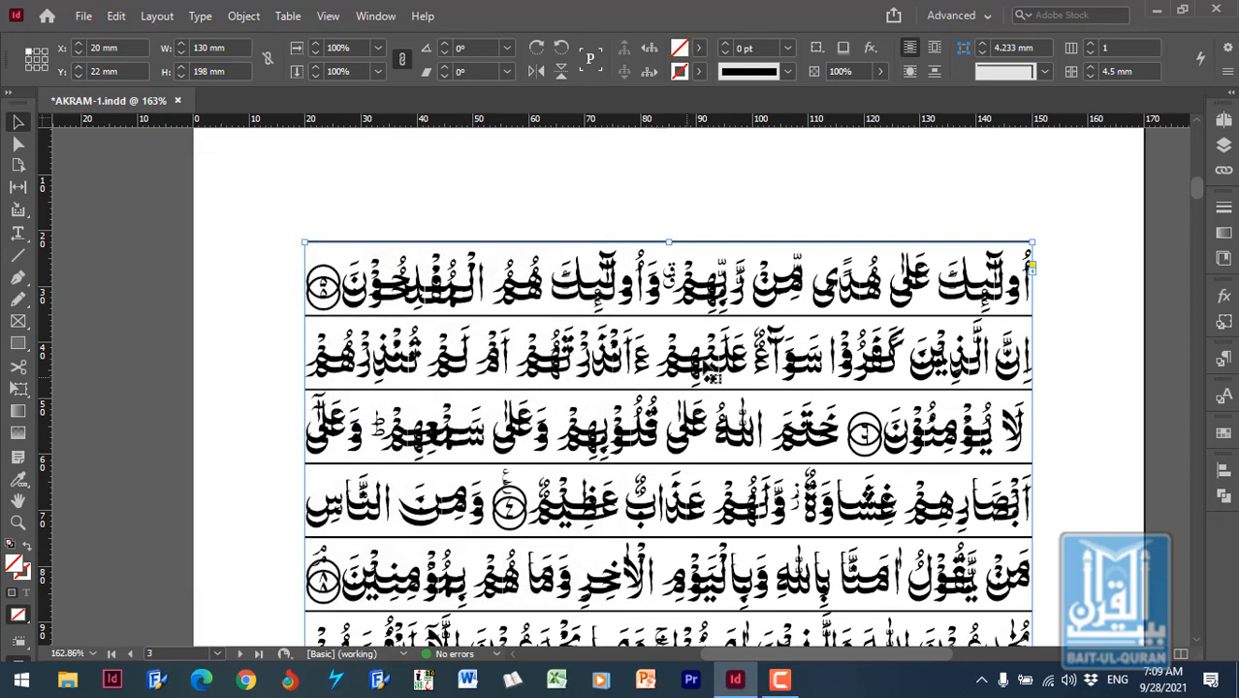
# - Try deleting the text frame with the doubled text, check the top ruling line, and undo the deletion
pyautogui.click(771, 222)
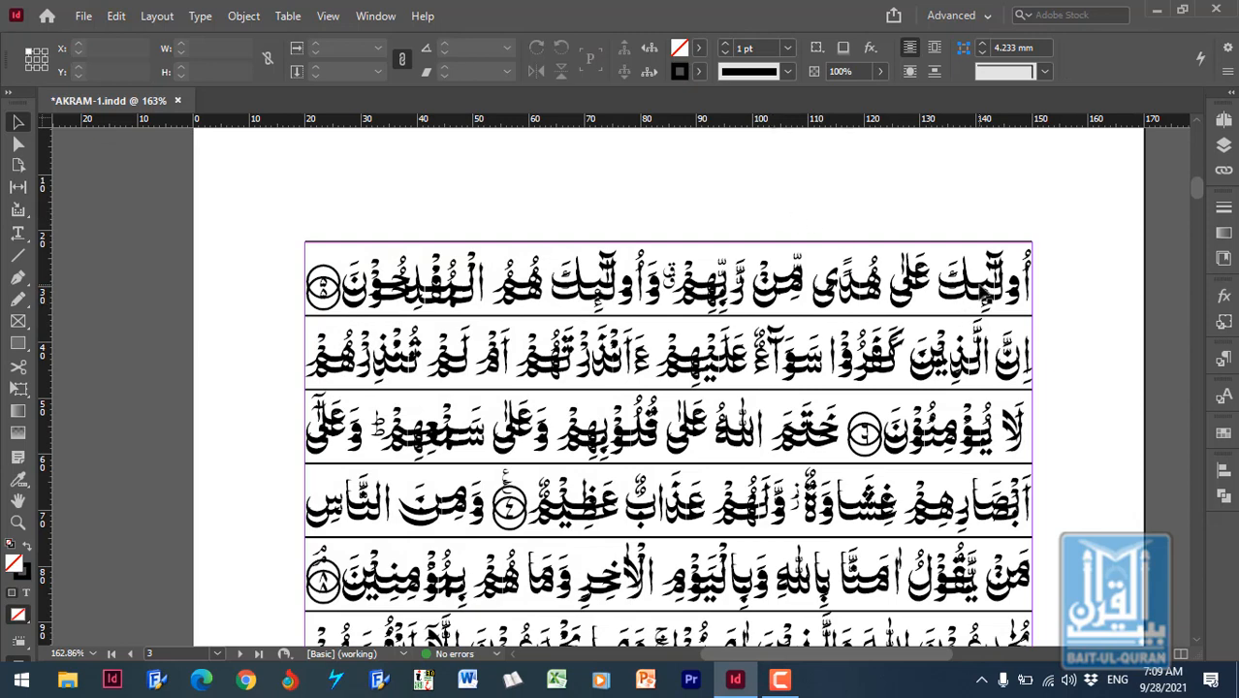
pyautogui.click(981, 296)
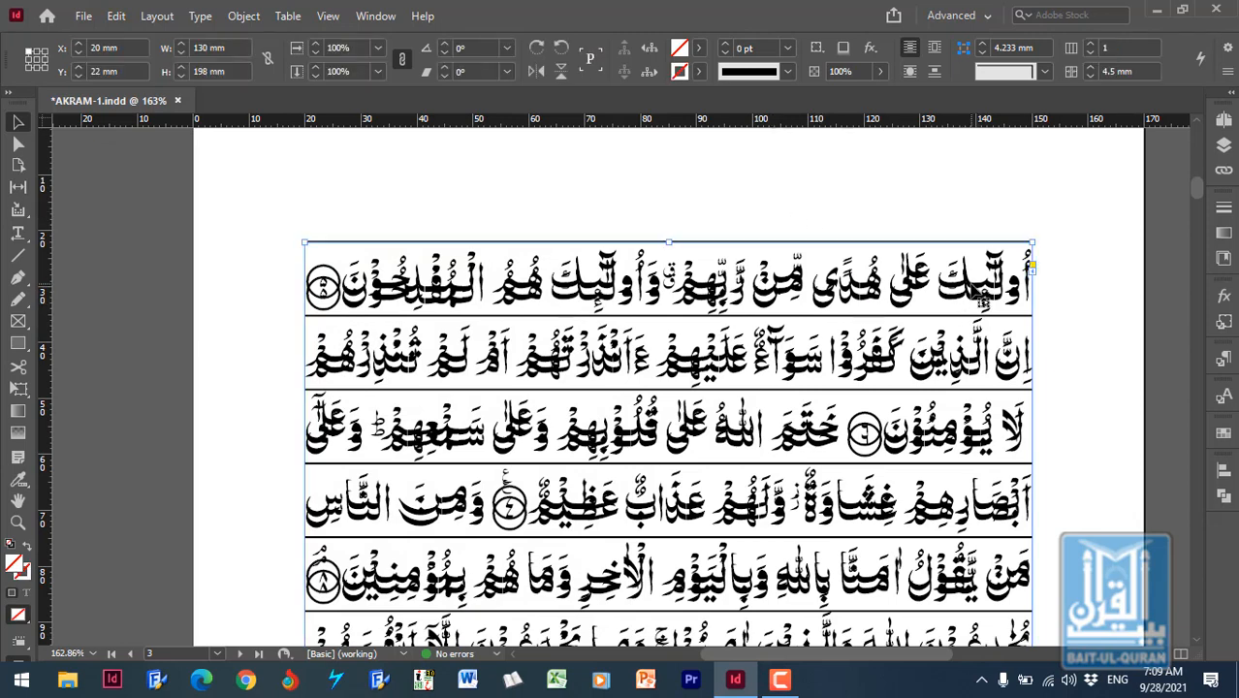
pyautogui.press('Delete')
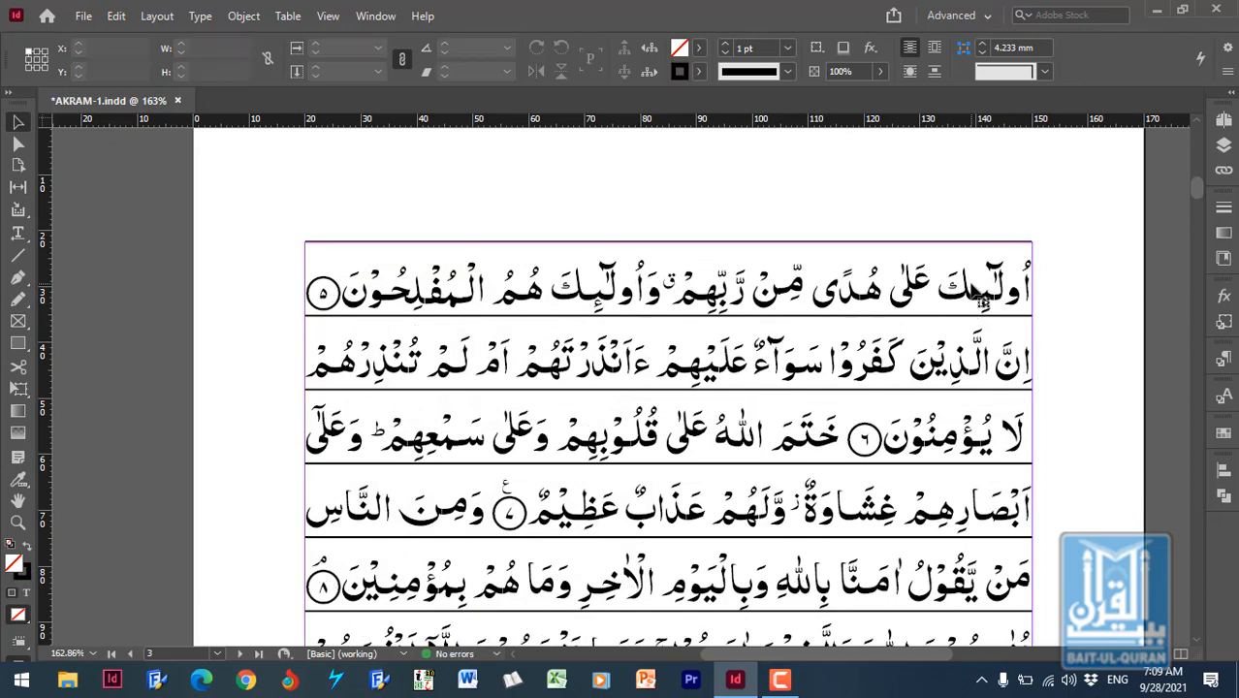
pyautogui.click(920, 242)
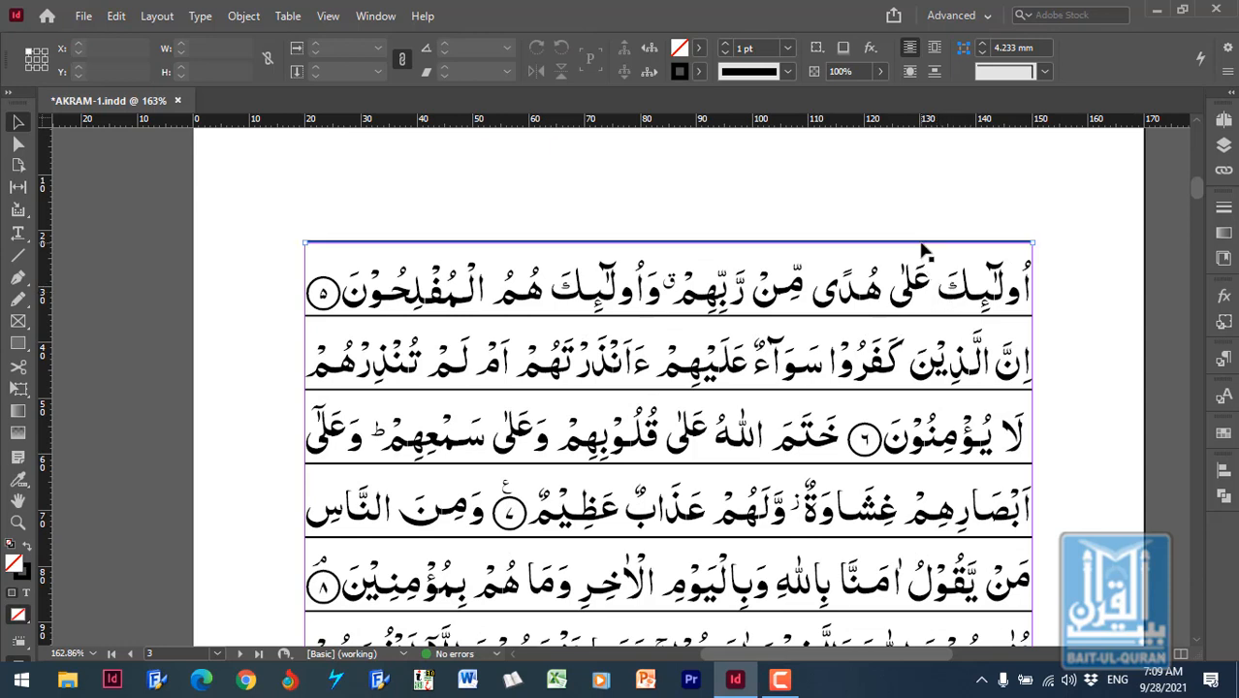
pyautogui.click(1066, 226)
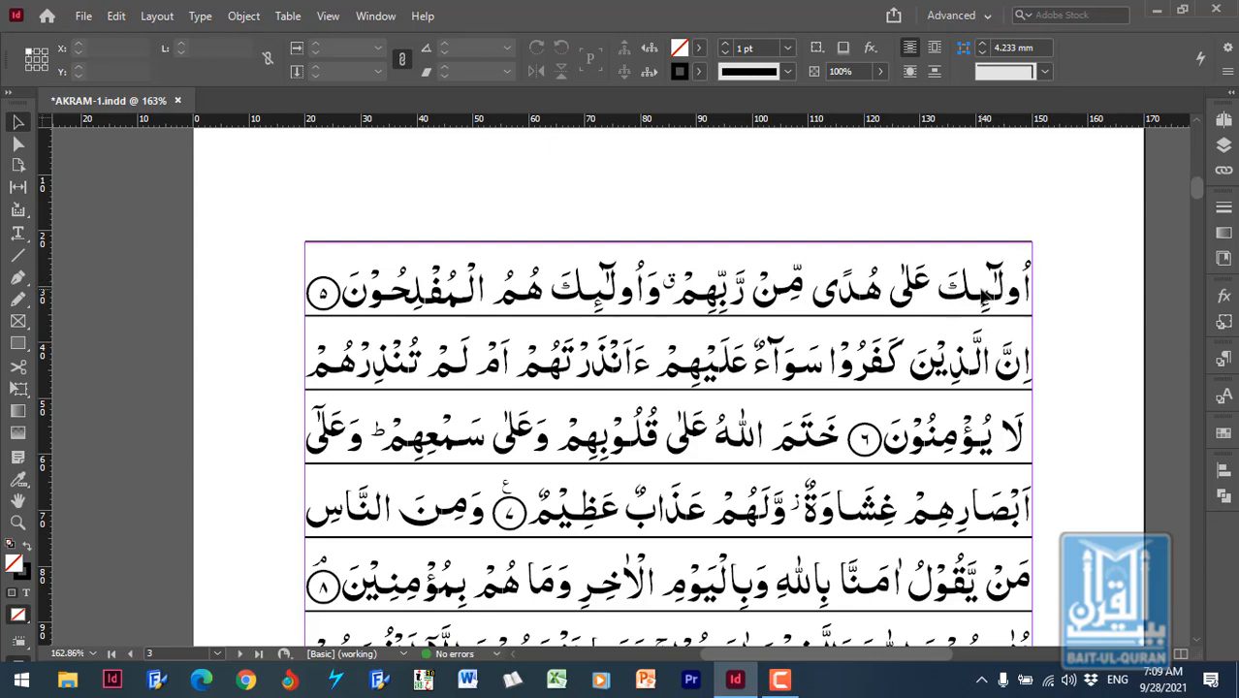
pyautogui.hotkey('ctrl', 'alt', 'shift', 'v')
pyautogui.click(1059, 283)
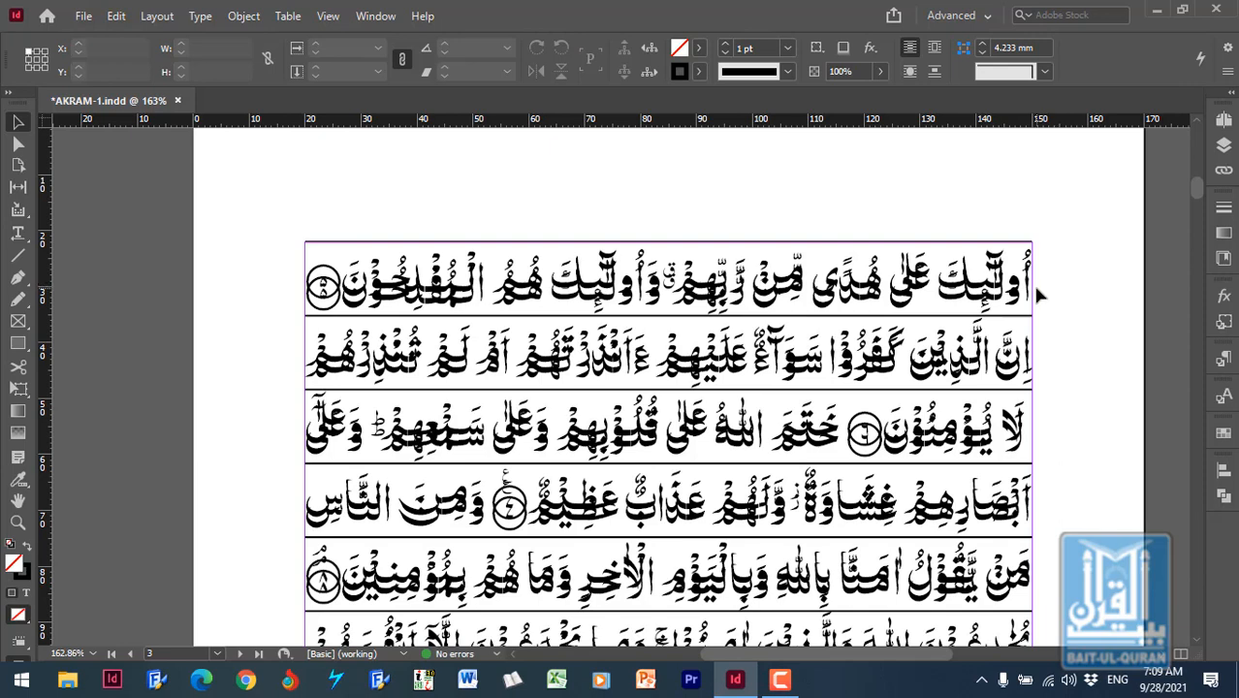
# - Turn on facing pages in the document setup
pyautogui.click(114, 16)
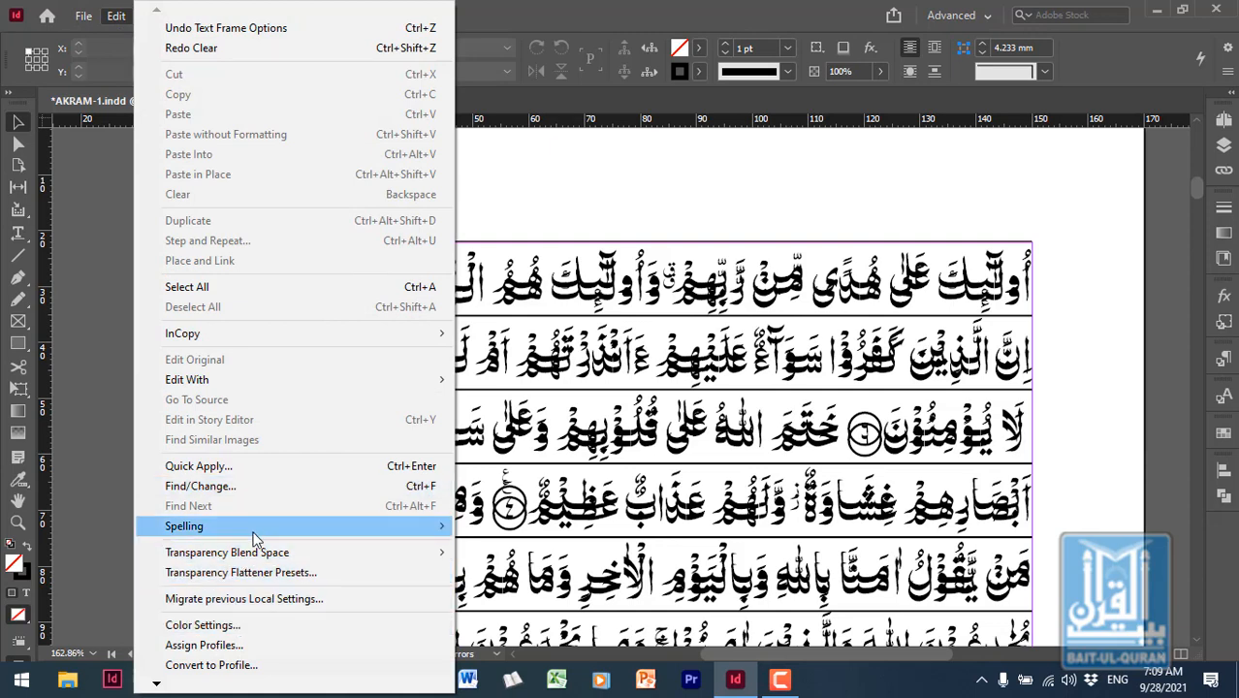
pyautogui.moveTo(84, 19)
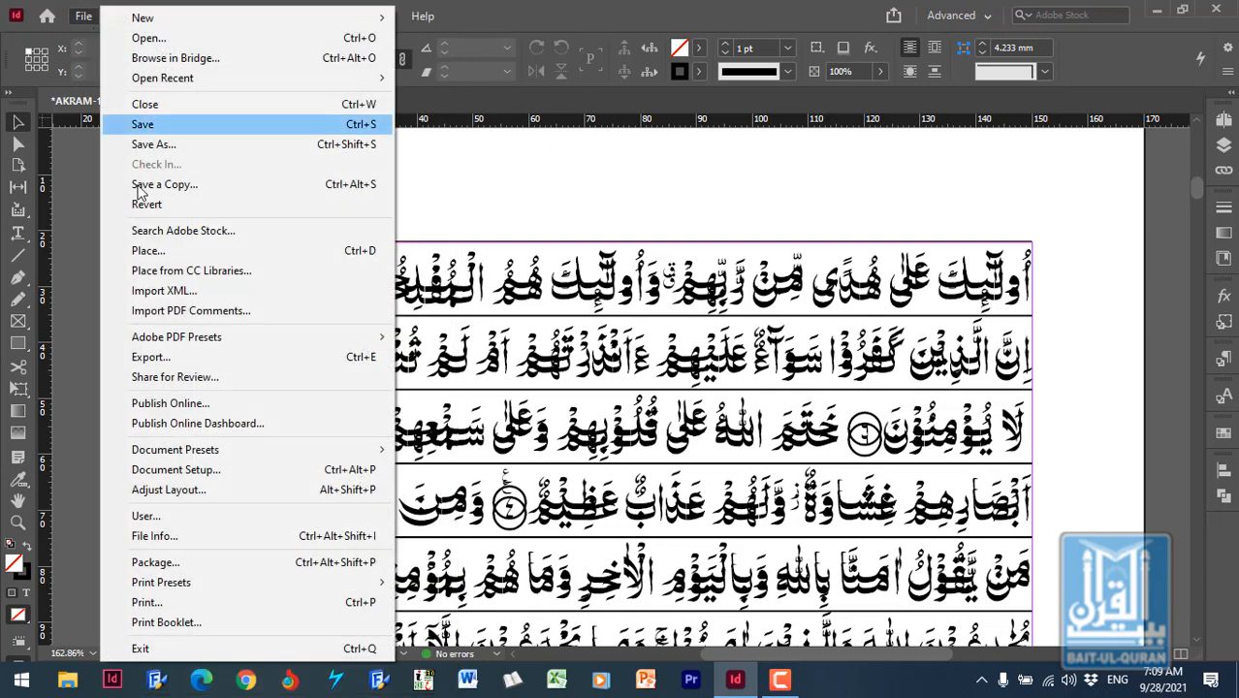
pyautogui.moveTo(235, 455)
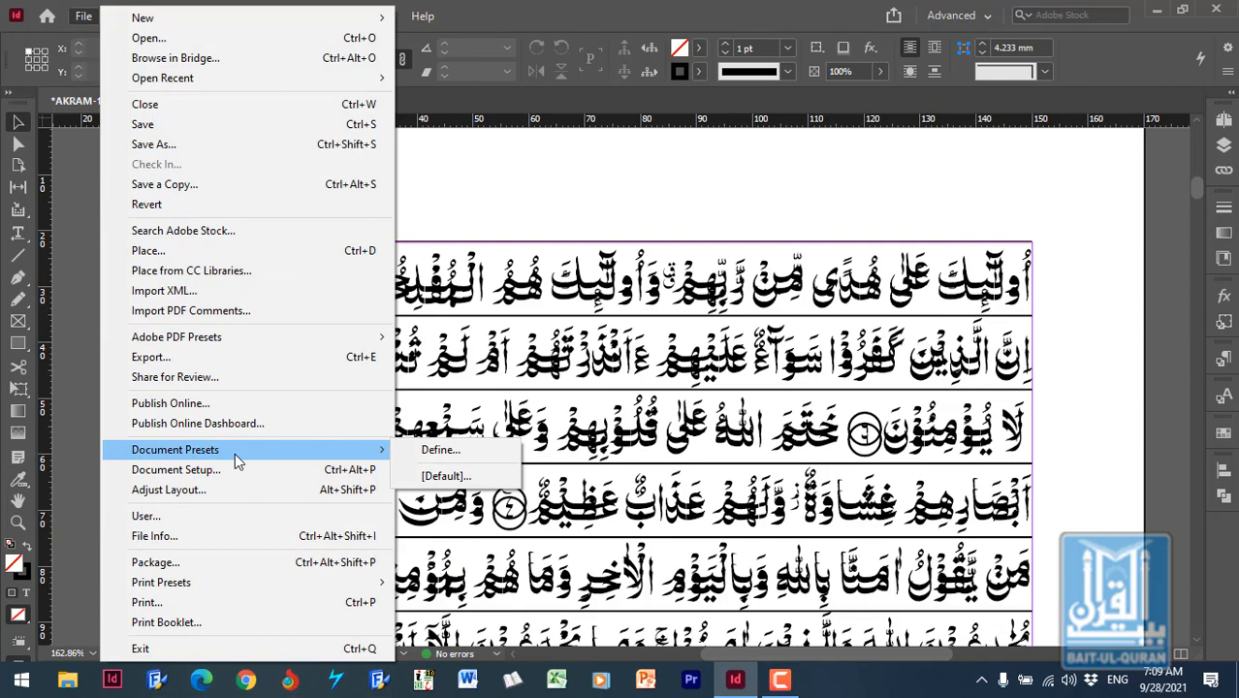
pyautogui.click(241, 472)
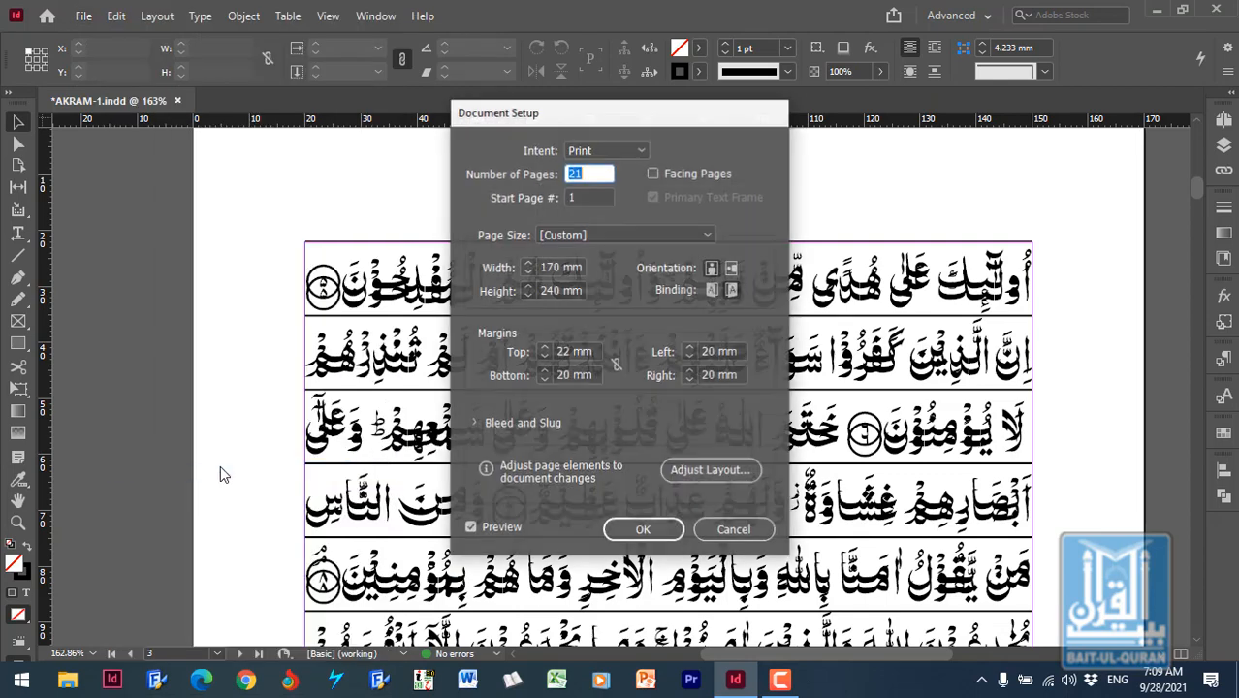
pyautogui.click(653, 174)
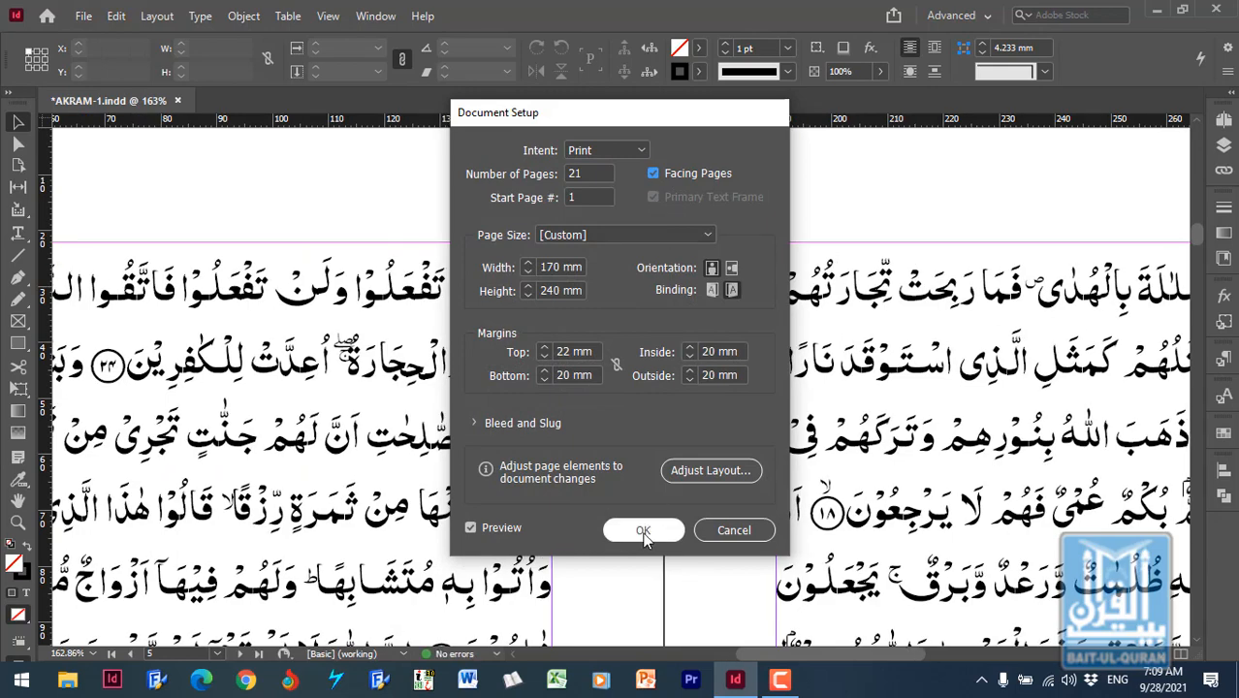
pyautogui.click(642, 531)
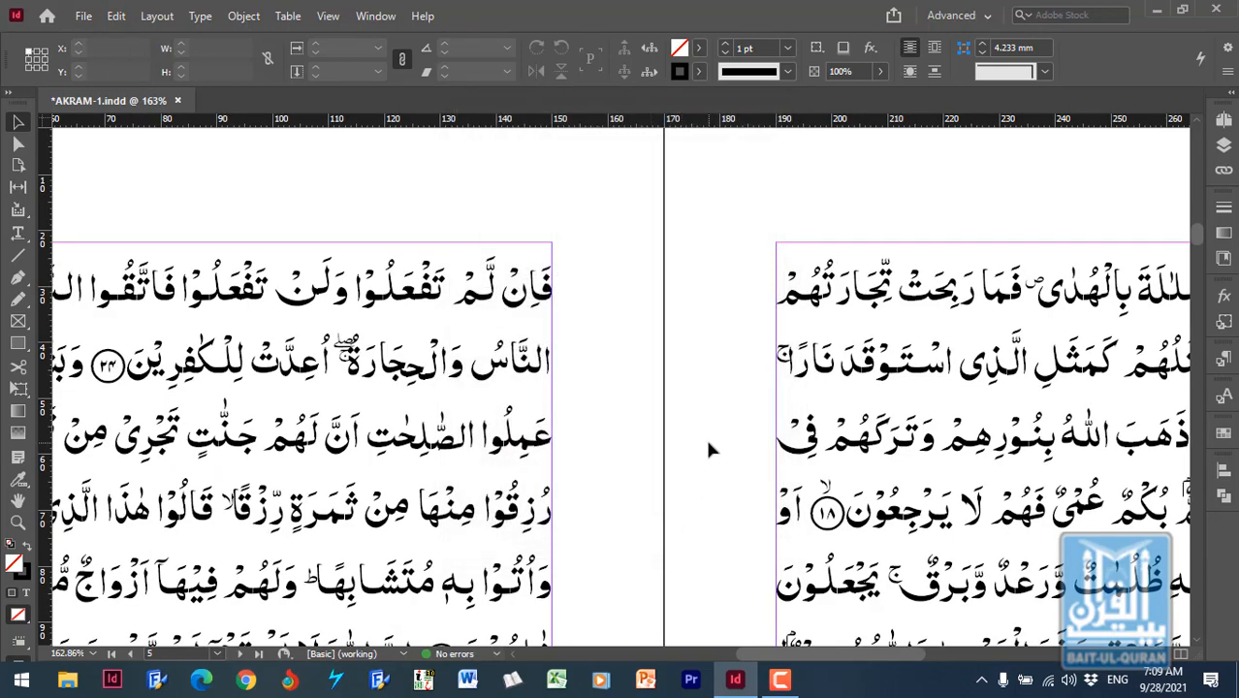
# - Return to page 3 and examine its text and ruling lines from top to bottom in the facing-pages layout
pyautogui.scroll(15, 707, 447)
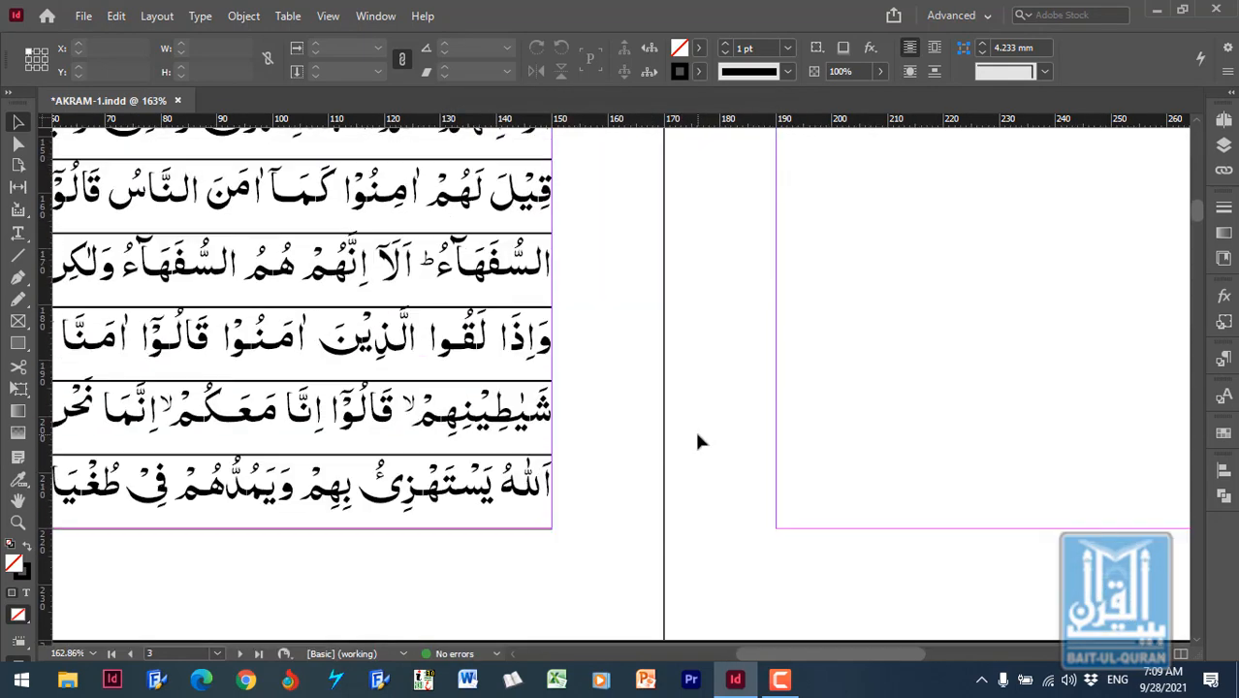
pyautogui.scroll(5, 676, 448)
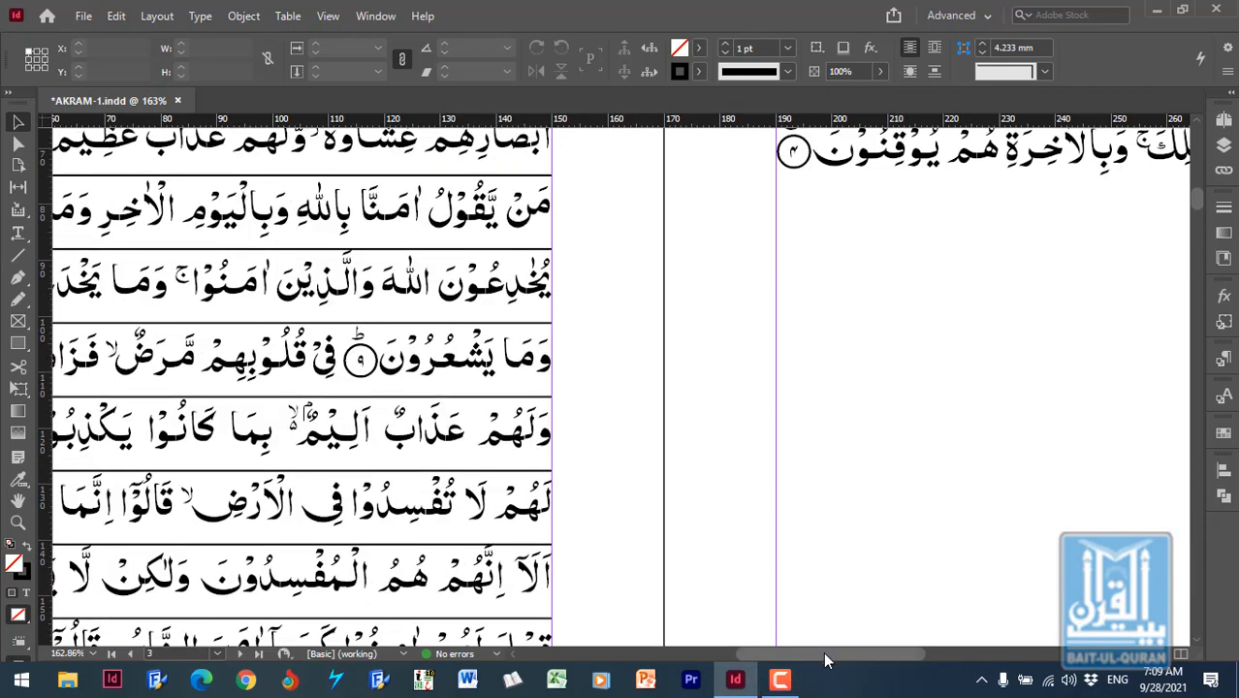
pyautogui.moveTo(821, 658); pyautogui.dragTo(741, 677)
pyautogui.scroll(12, 740, 437)
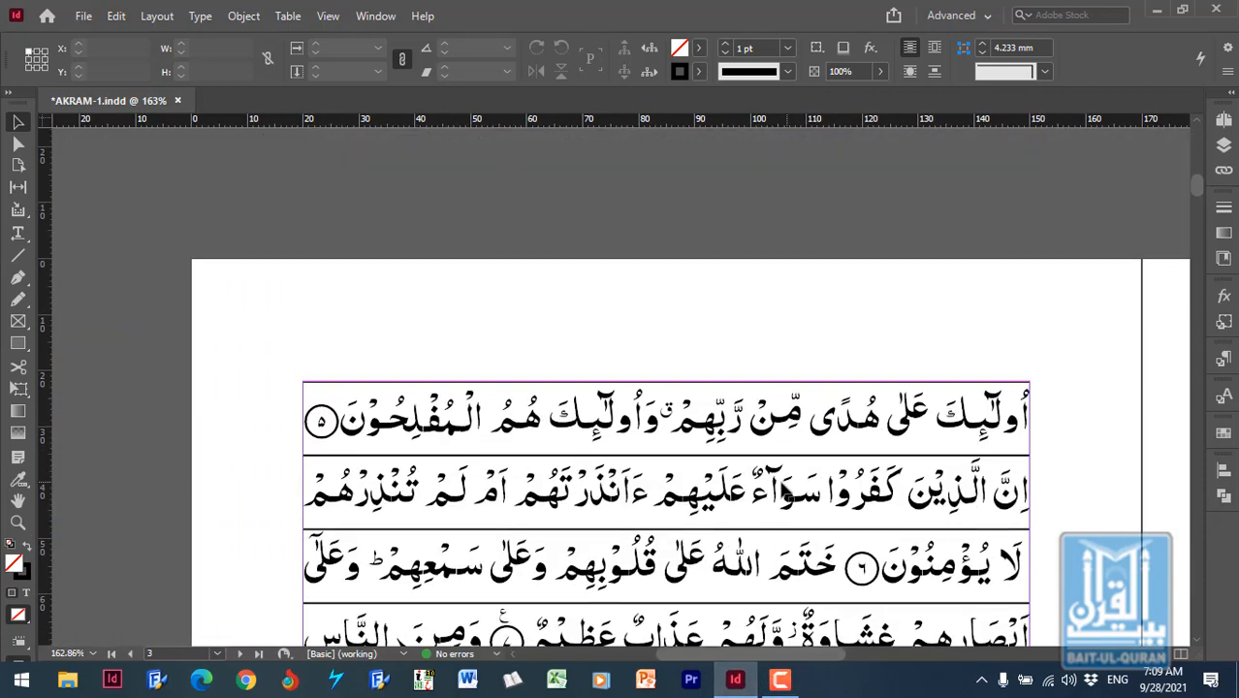
pyautogui.scroll(-3, 739, 434)
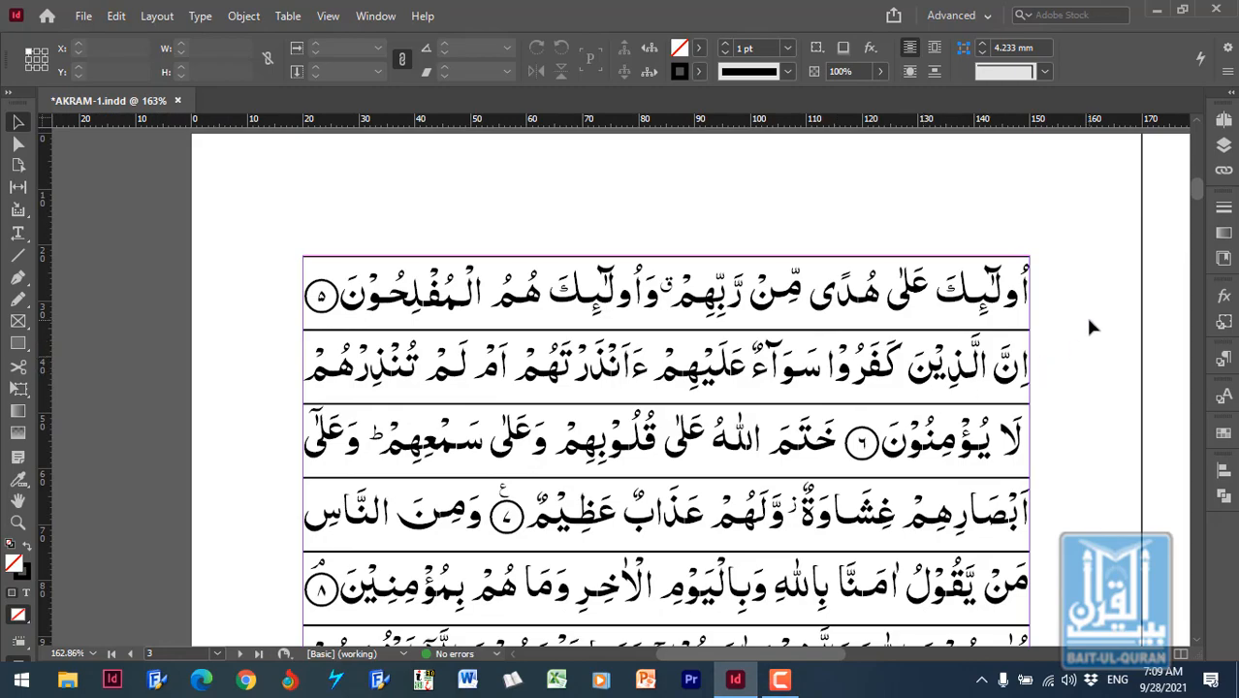
pyautogui.scroll(-8, 1057, 305)
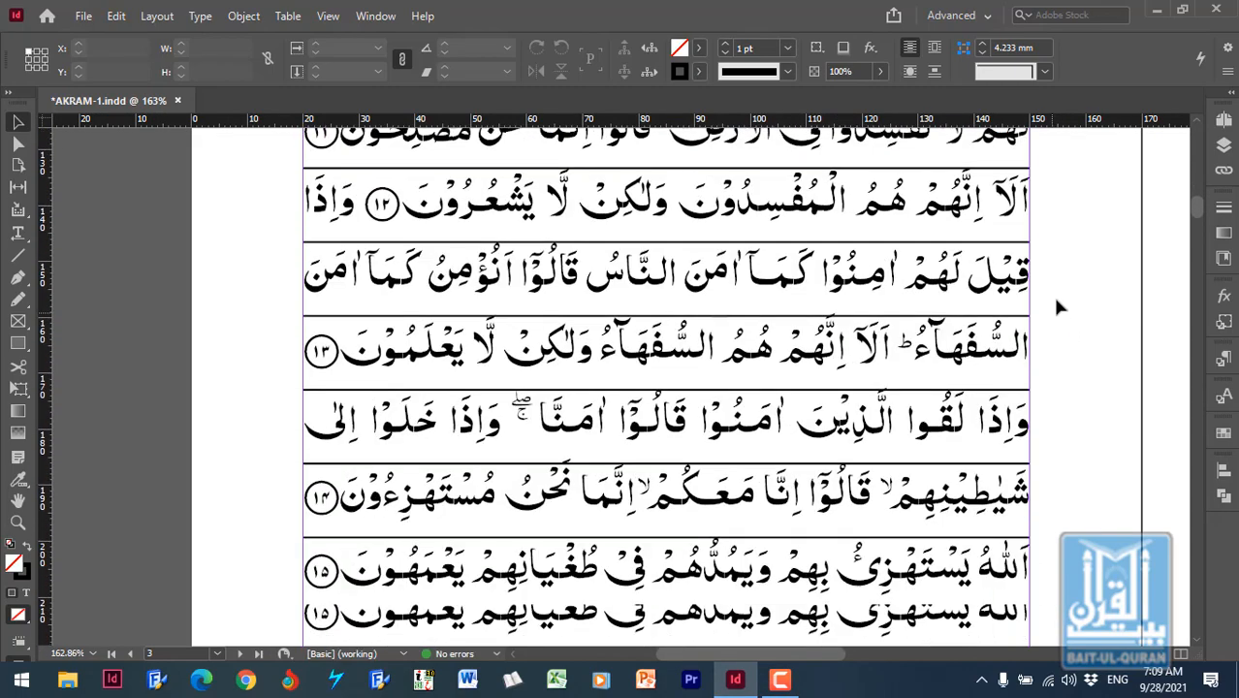
pyautogui.scroll(-2, 1055, 302)
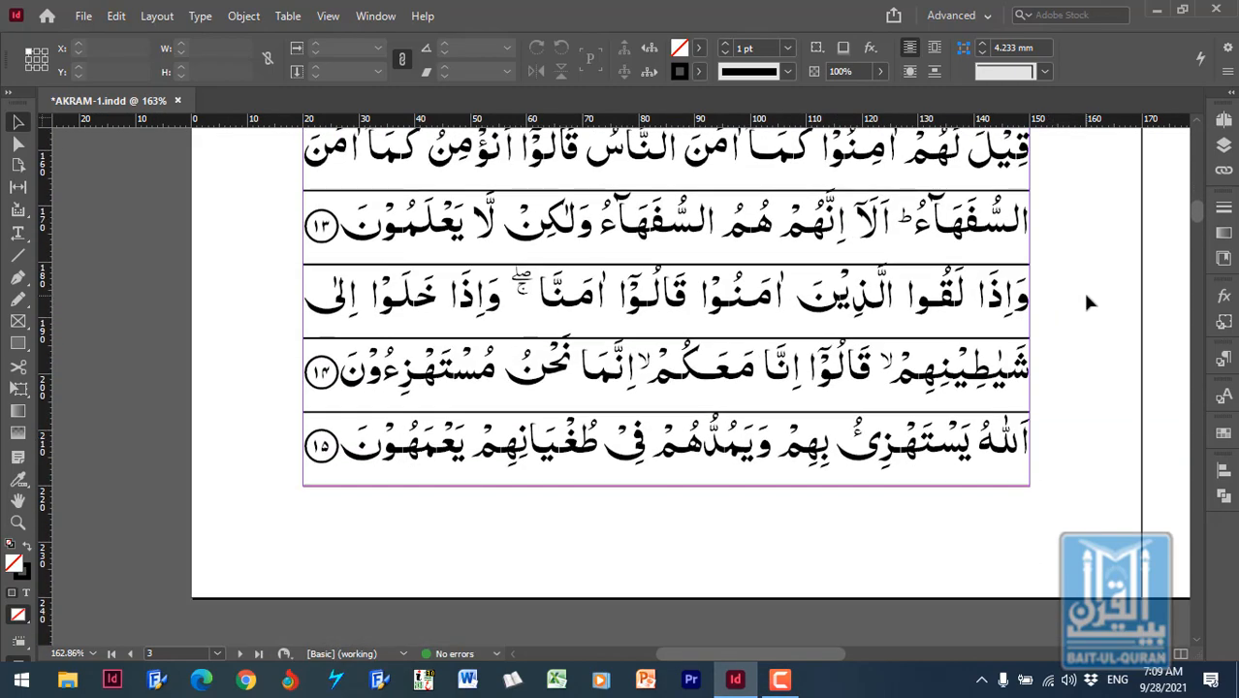
pyautogui.scroll(13, 1084, 303)
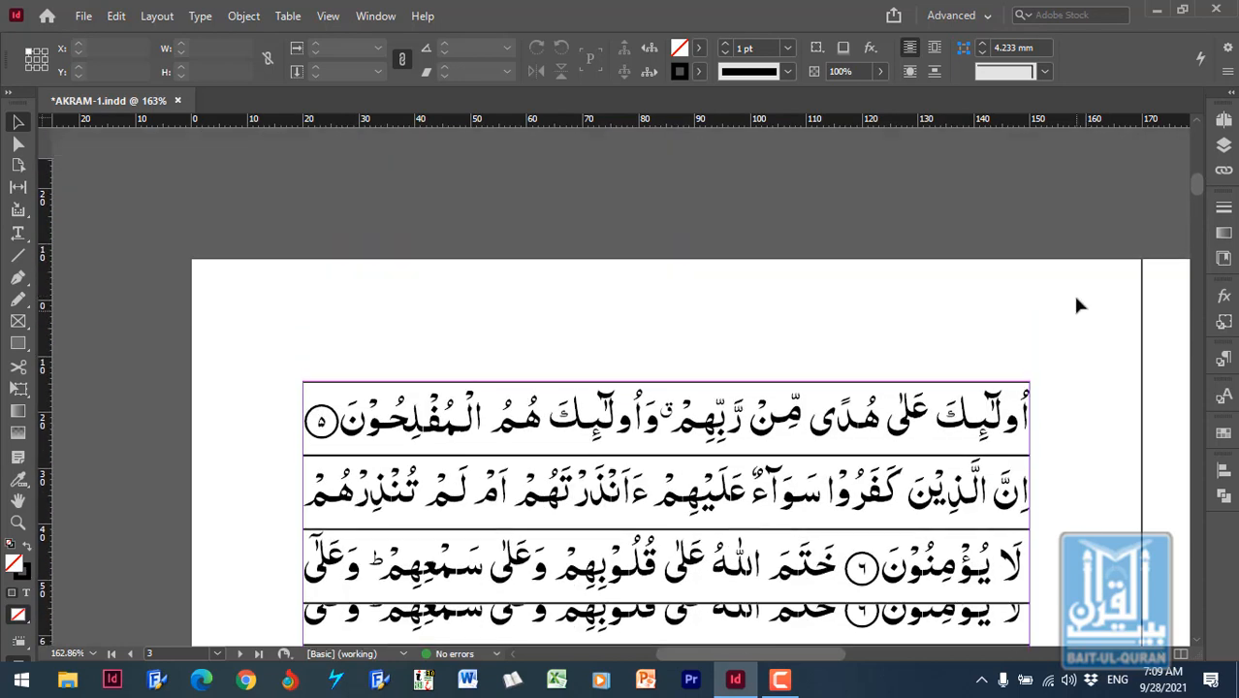
pyautogui.scroll(-1, 1076, 302)
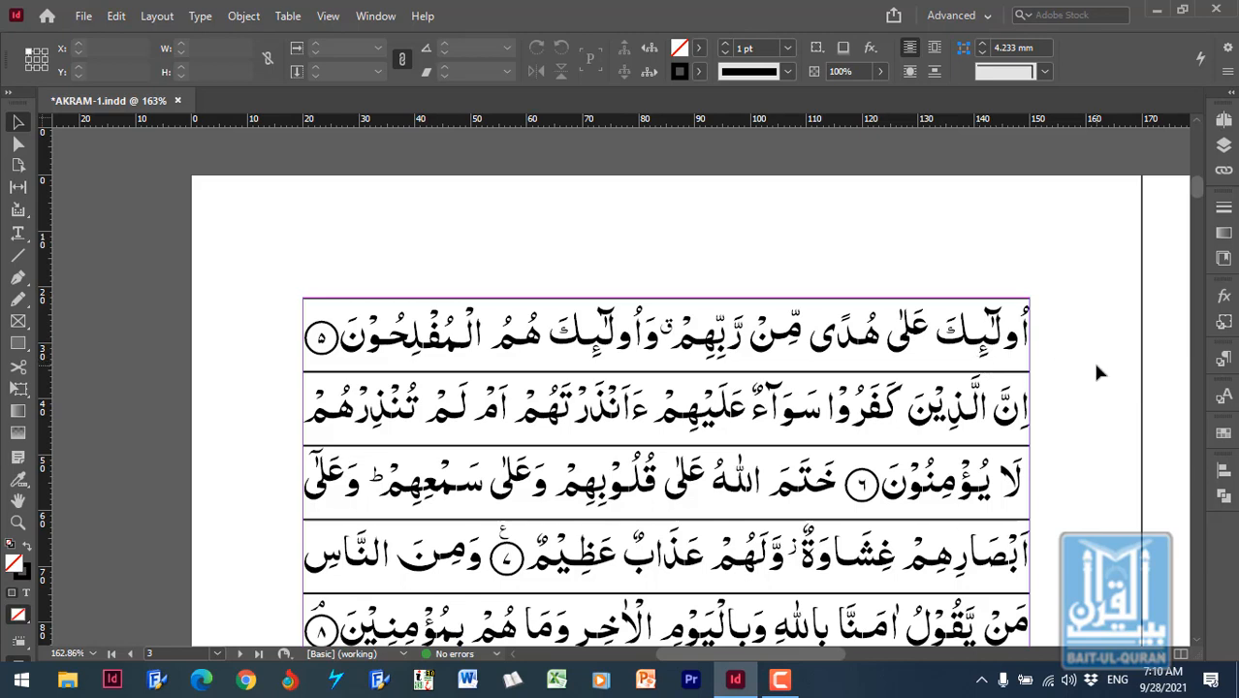
# - Set the page 3 text frame's first baseline minimum to 10 mm and check the text between the ruling lines down the page
pyautogui.click(955, 343)
pyautogui.hotkey('ctrl', 'b')
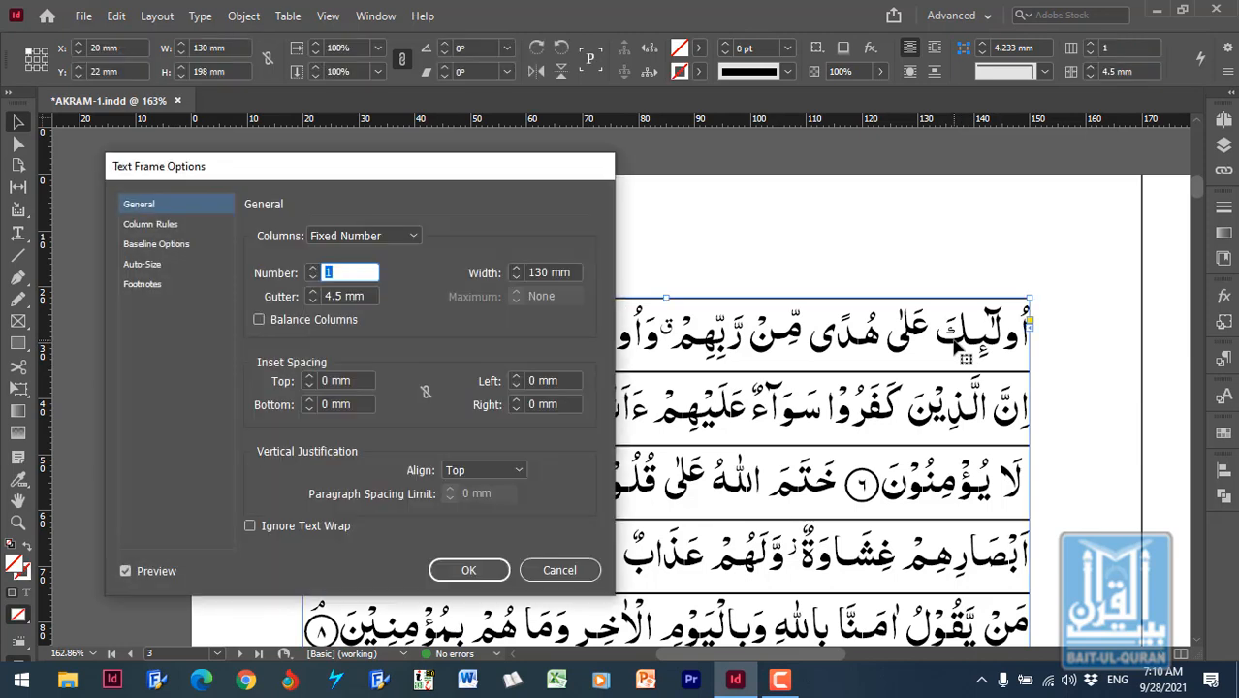
pyautogui.click(160, 244)
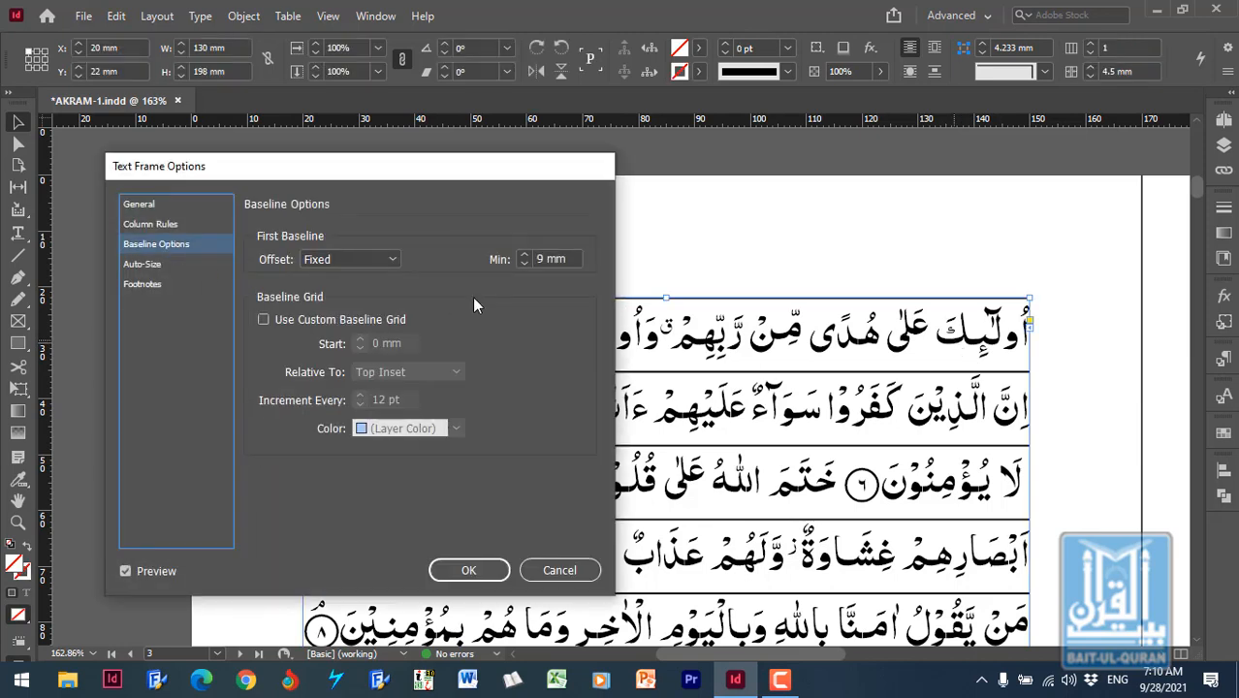
pyautogui.click(524, 254)
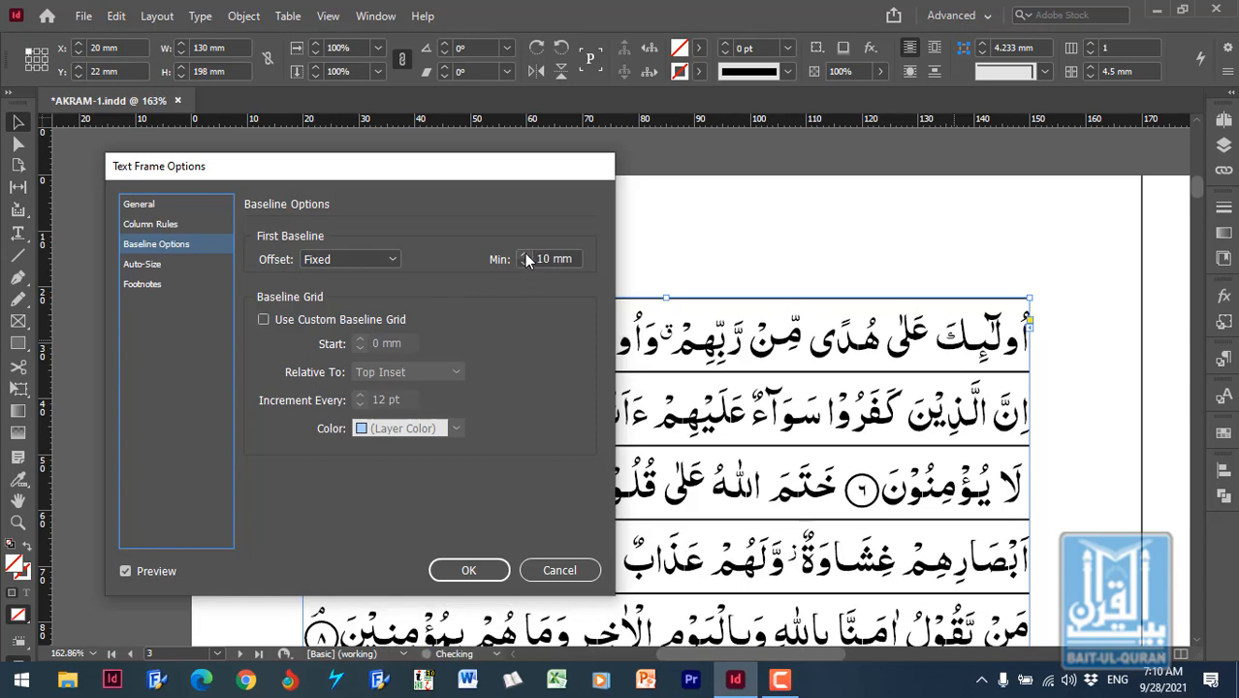
pyautogui.click(479, 568)
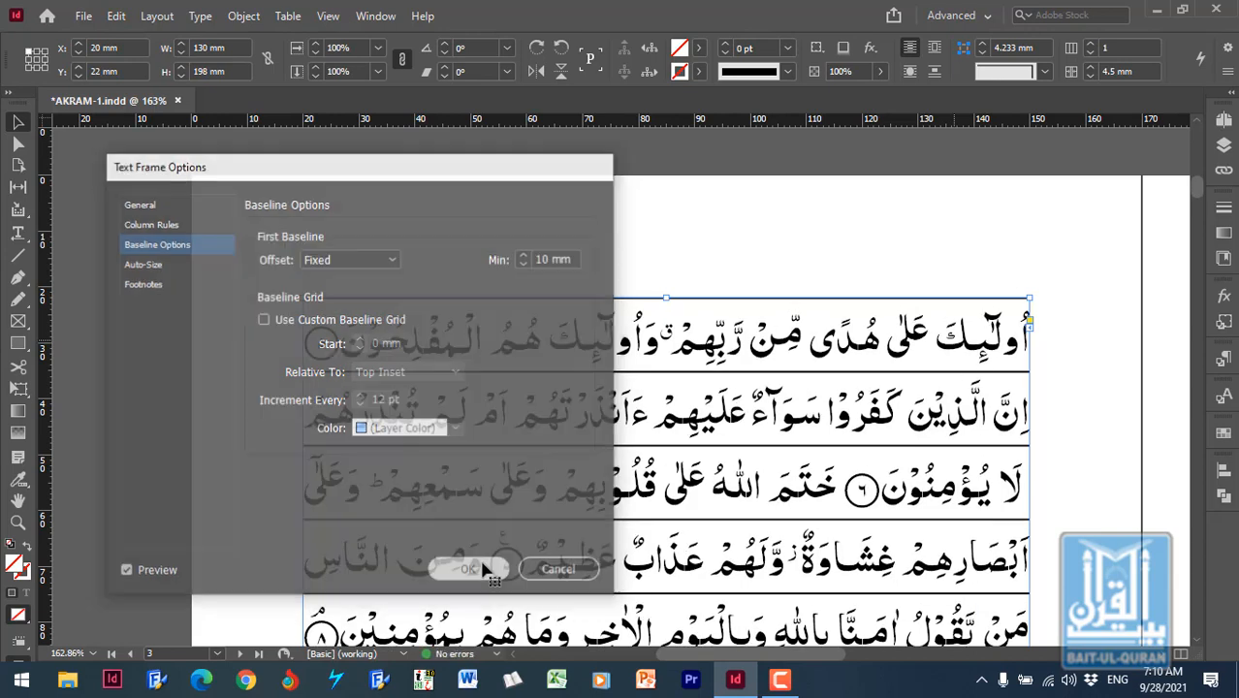
pyautogui.scroll(-10, 1066, 407)
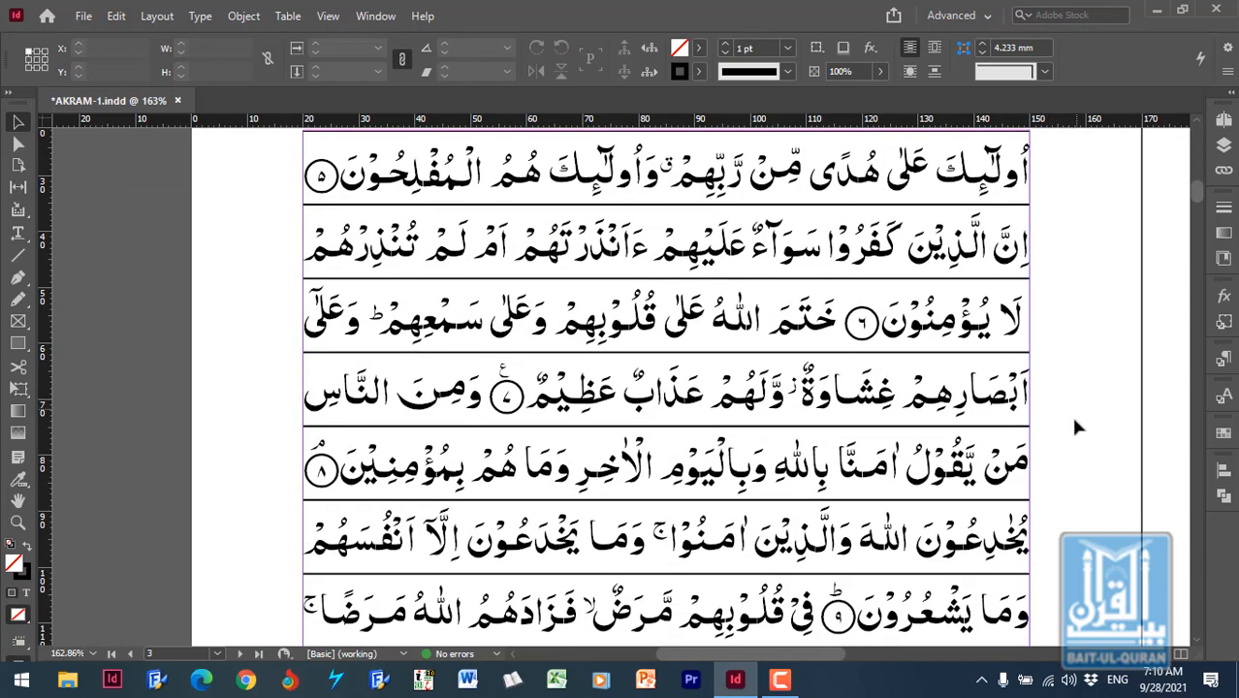
pyautogui.scroll(-1, 1066, 376)
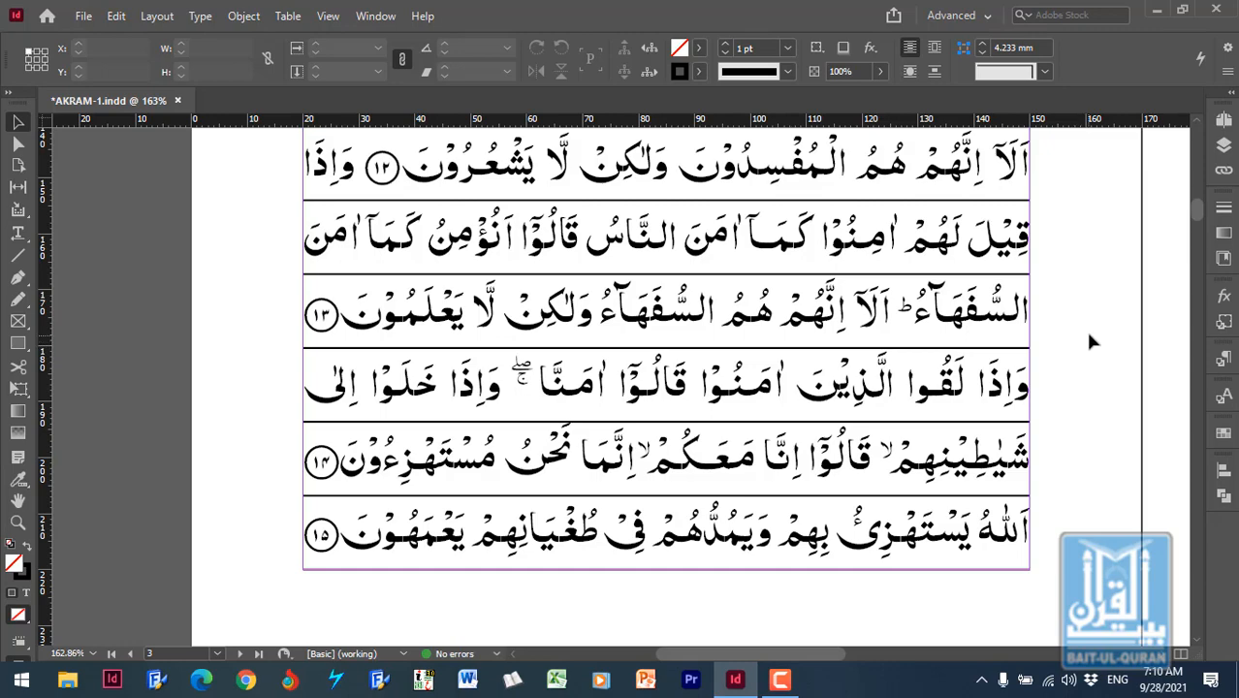
pyautogui.scroll(12, 1095, 330)
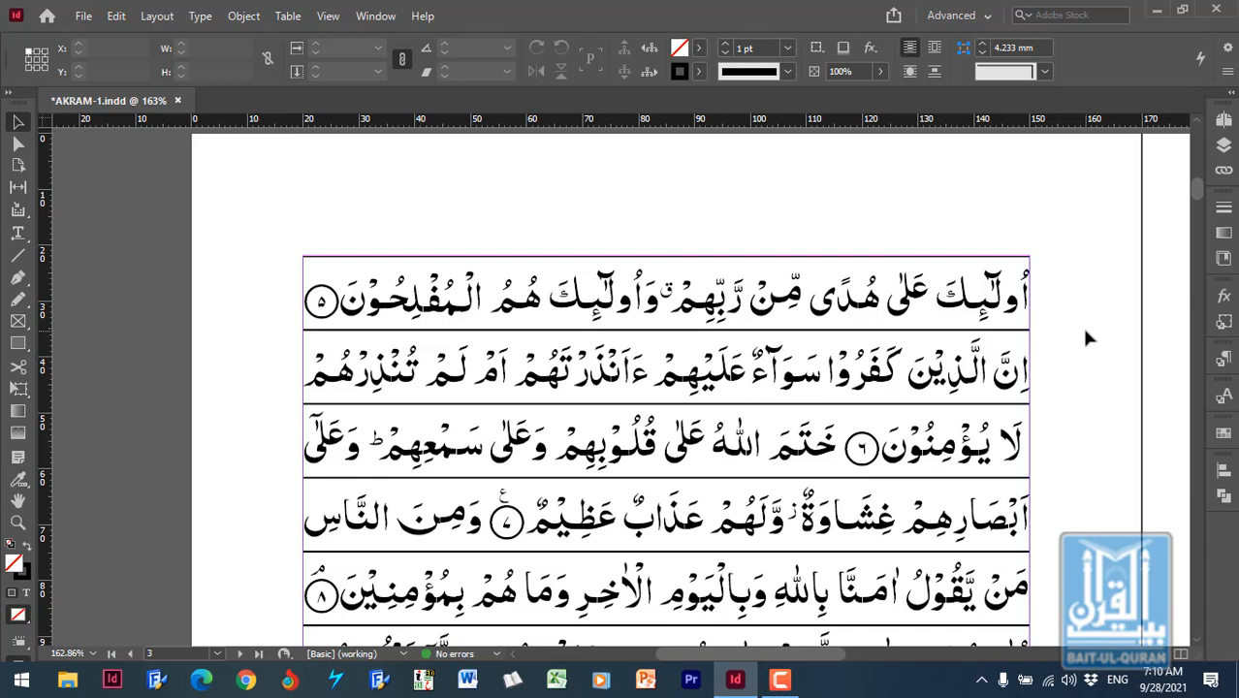
# - Select only the ruling lines on page 3, leaving the text frame out, and cut them from the page
pyautogui.click(1086, 331)
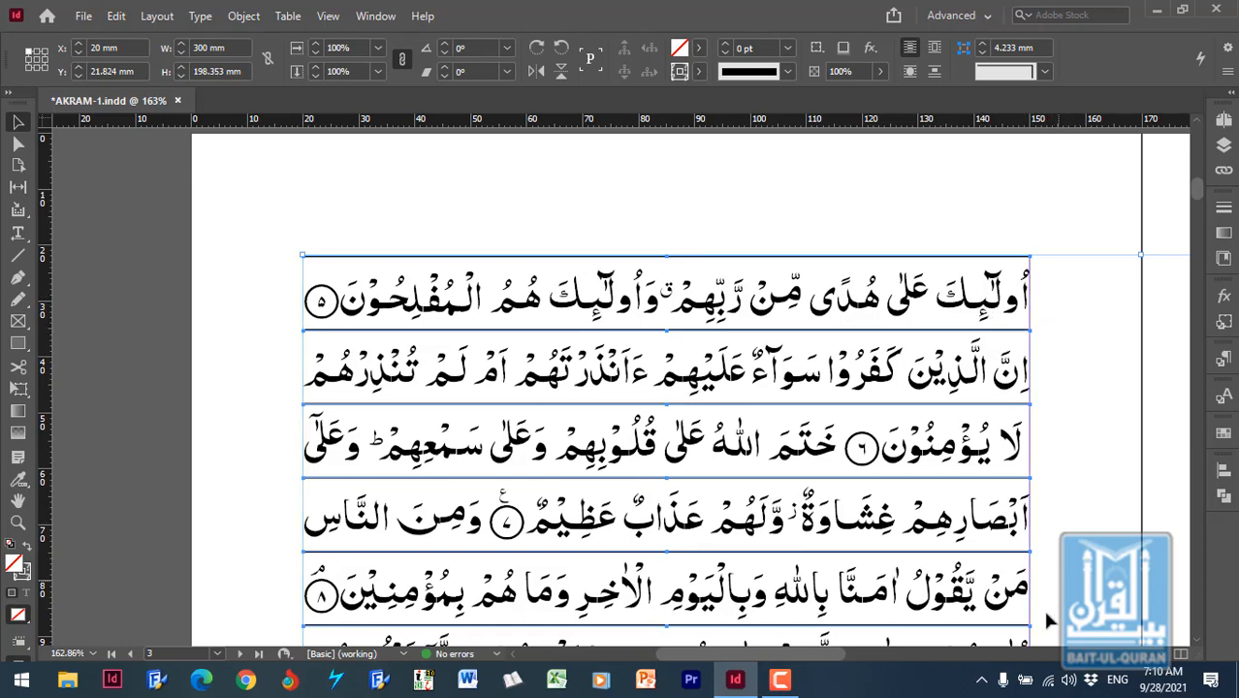
pyautogui.moveTo(821, 653); pyautogui.dragTo(995, 656)
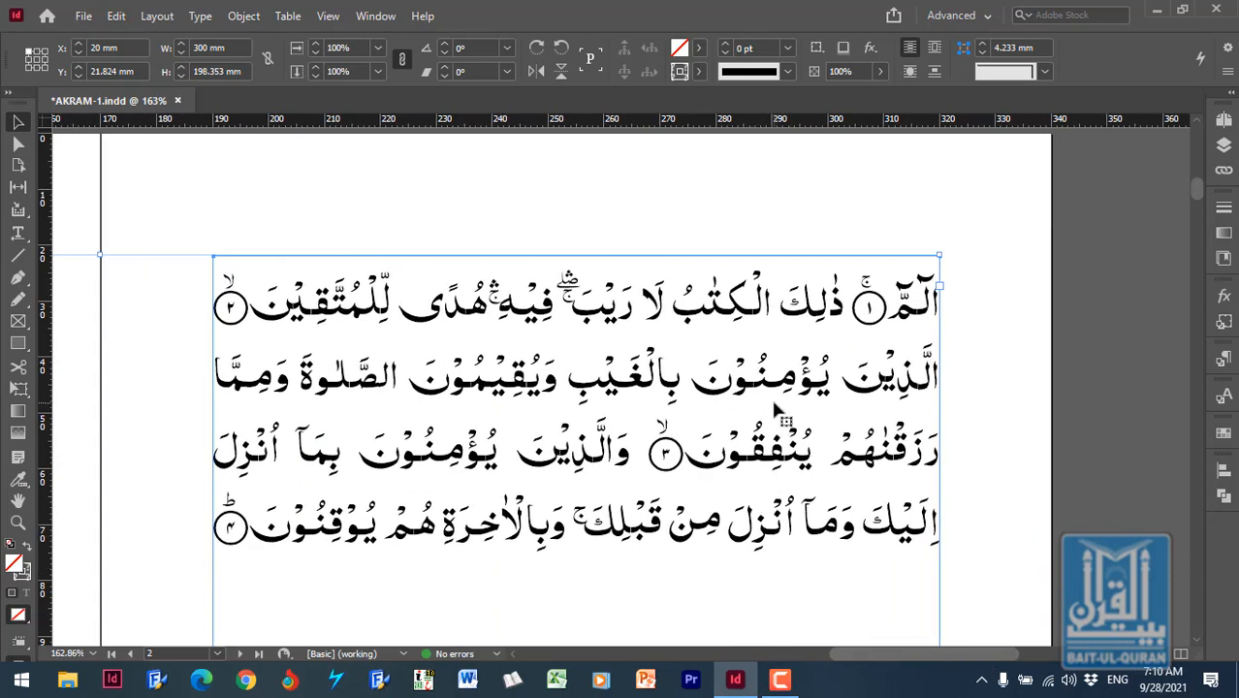
pyautogui.hotkey('ctrl', 'shift', 'a')
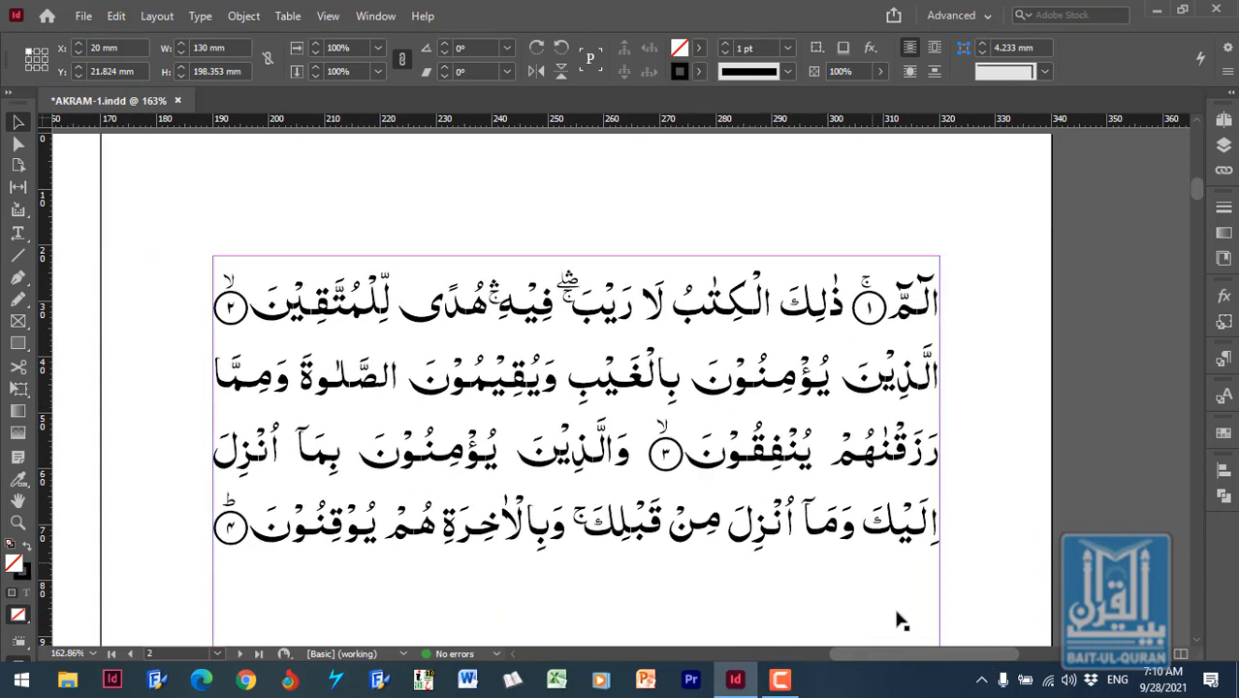
pyautogui.moveTo(955, 656); pyautogui.dragTo(762, 663)
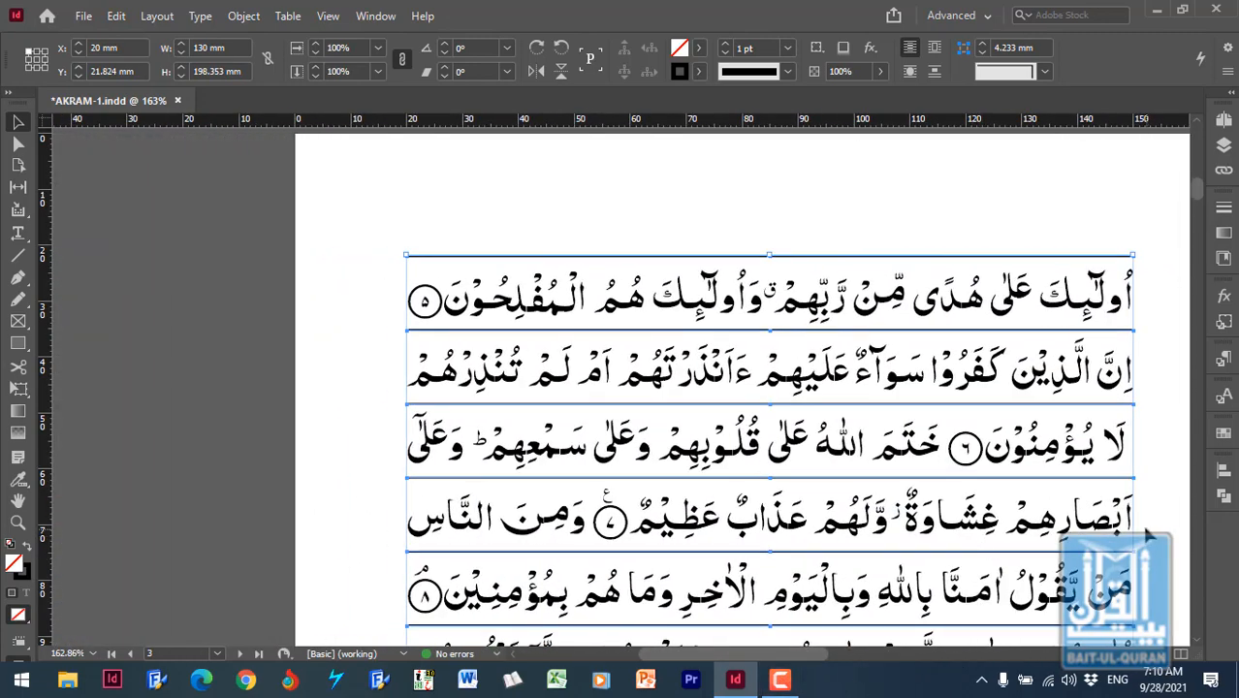
pyautogui.hotkey('ctrl', '-')
pyautogui.hotkey('ctrl', '-')
pyautogui.hotkey('ctrl', '-')
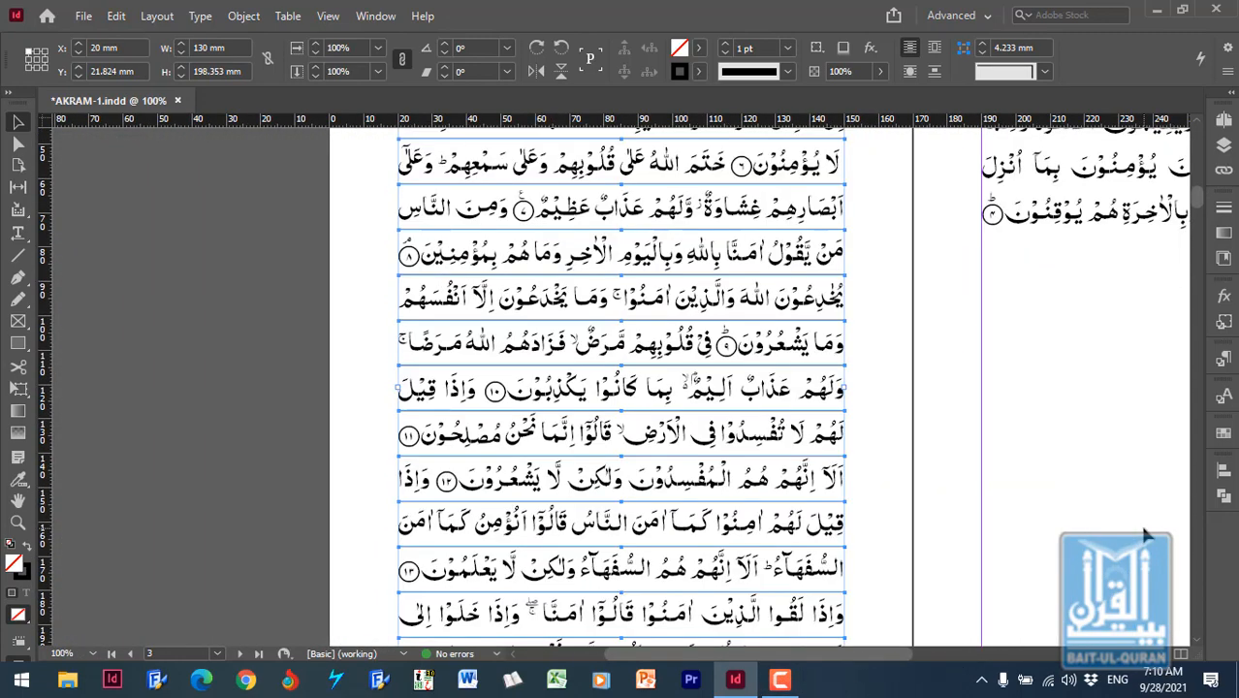
pyautogui.click(1129, 542)
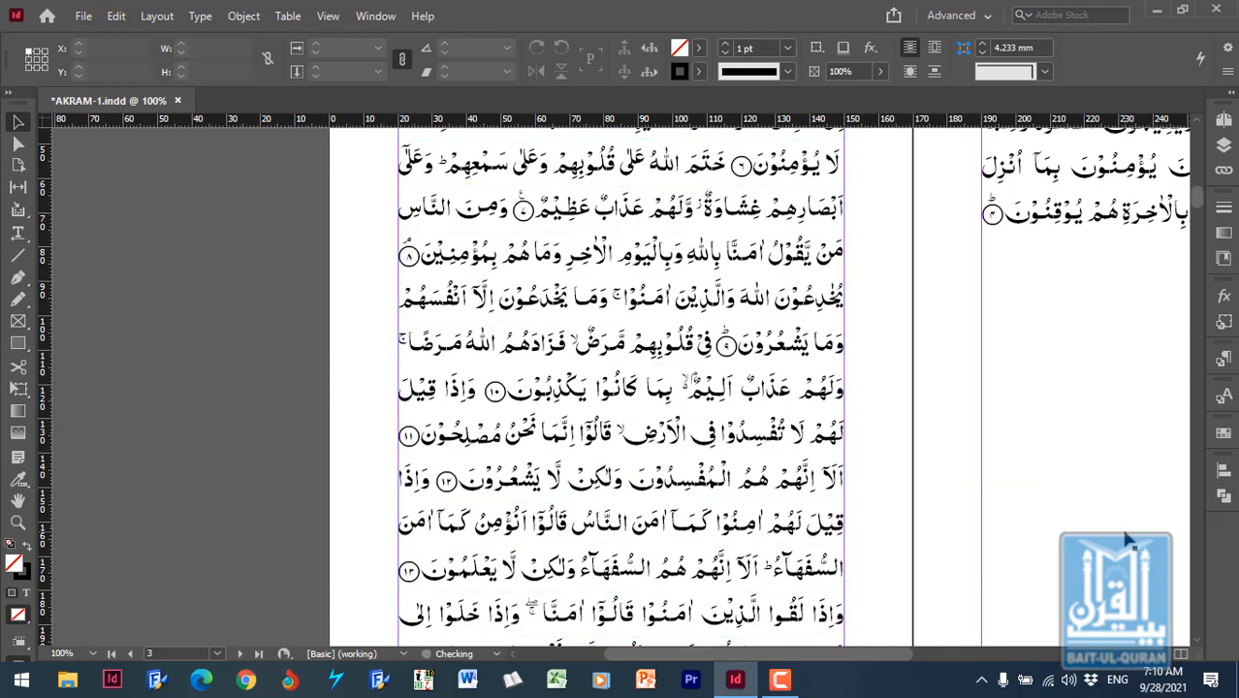
# - Open the A-Master spread and delete all the Quran text from the right-hand page's text frame
pyautogui.click(1223, 120)
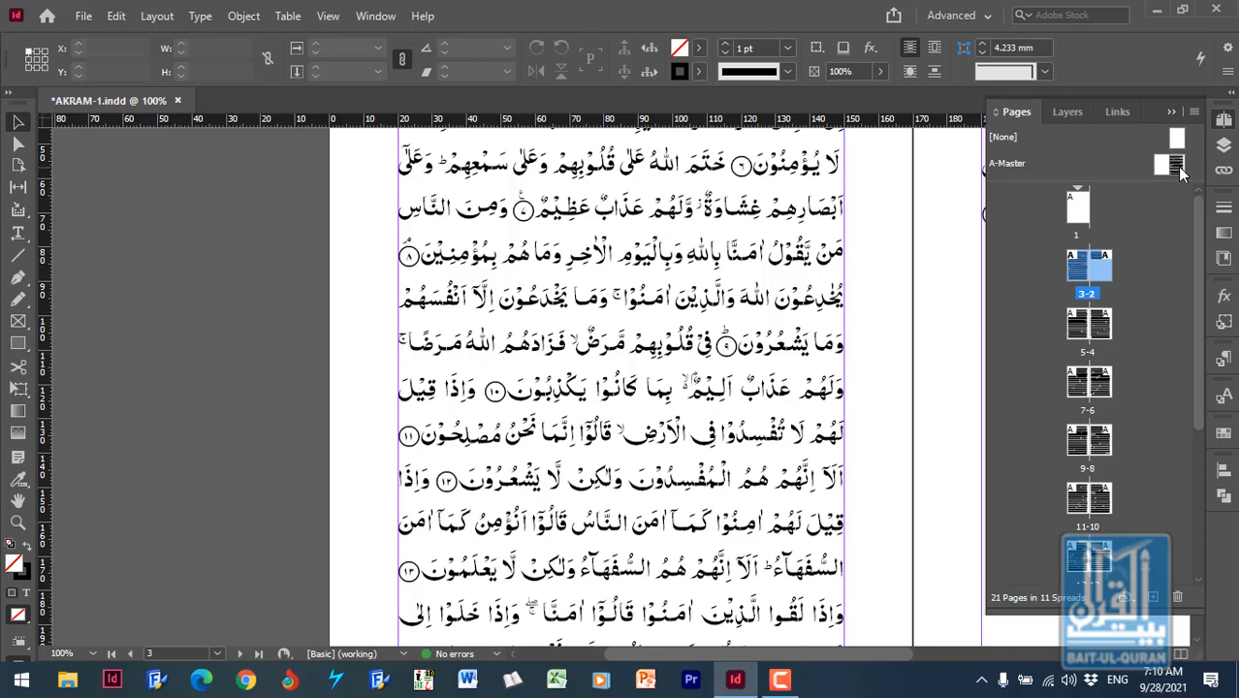
pyautogui.doubleClick(1176, 166)
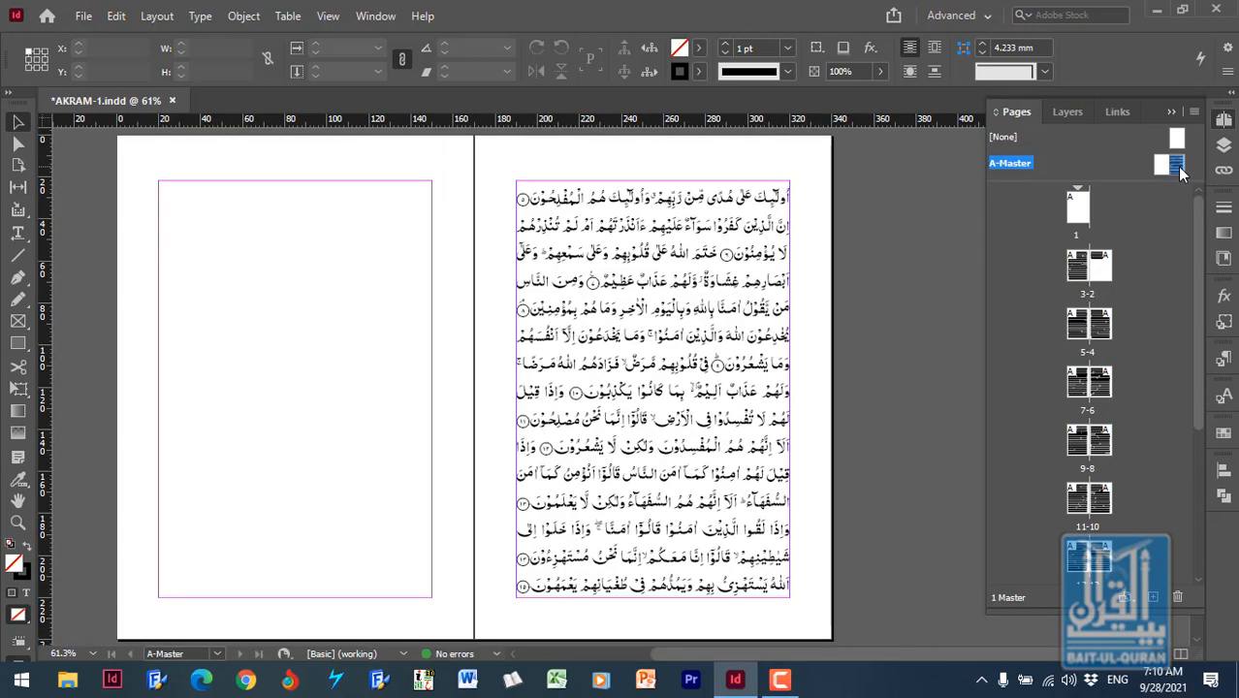
pyautogui.click(702, 341)
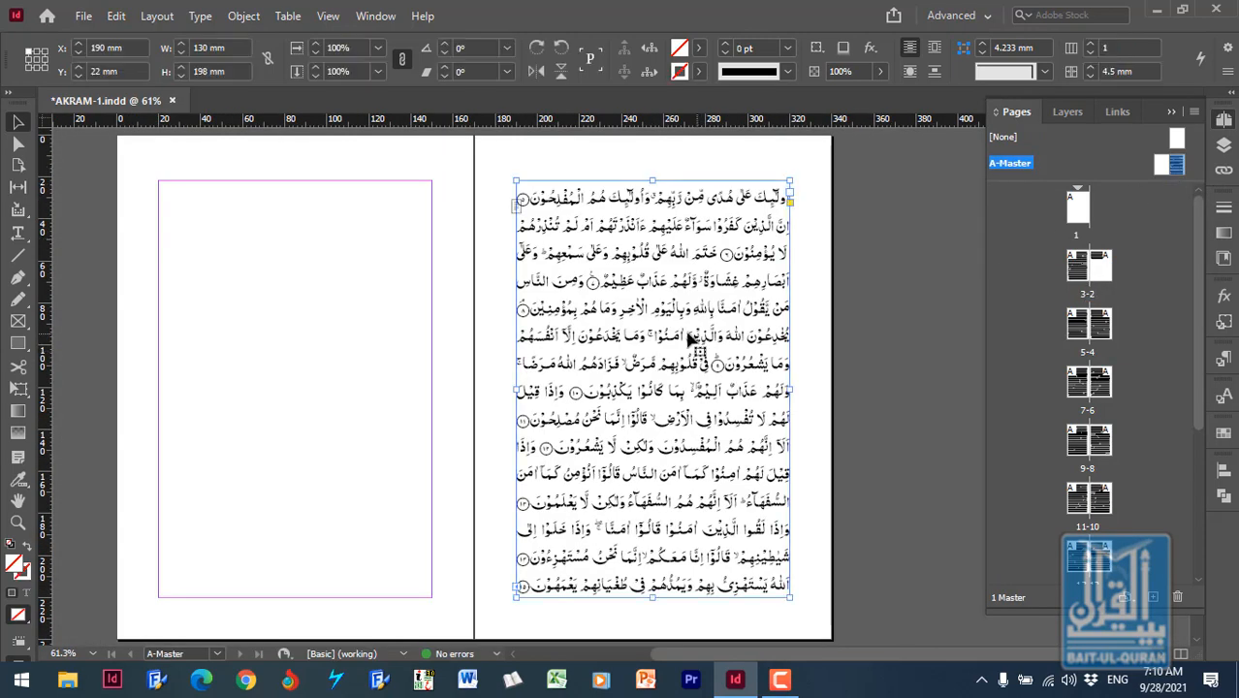
pyautogui.doubleClick(692, 341)
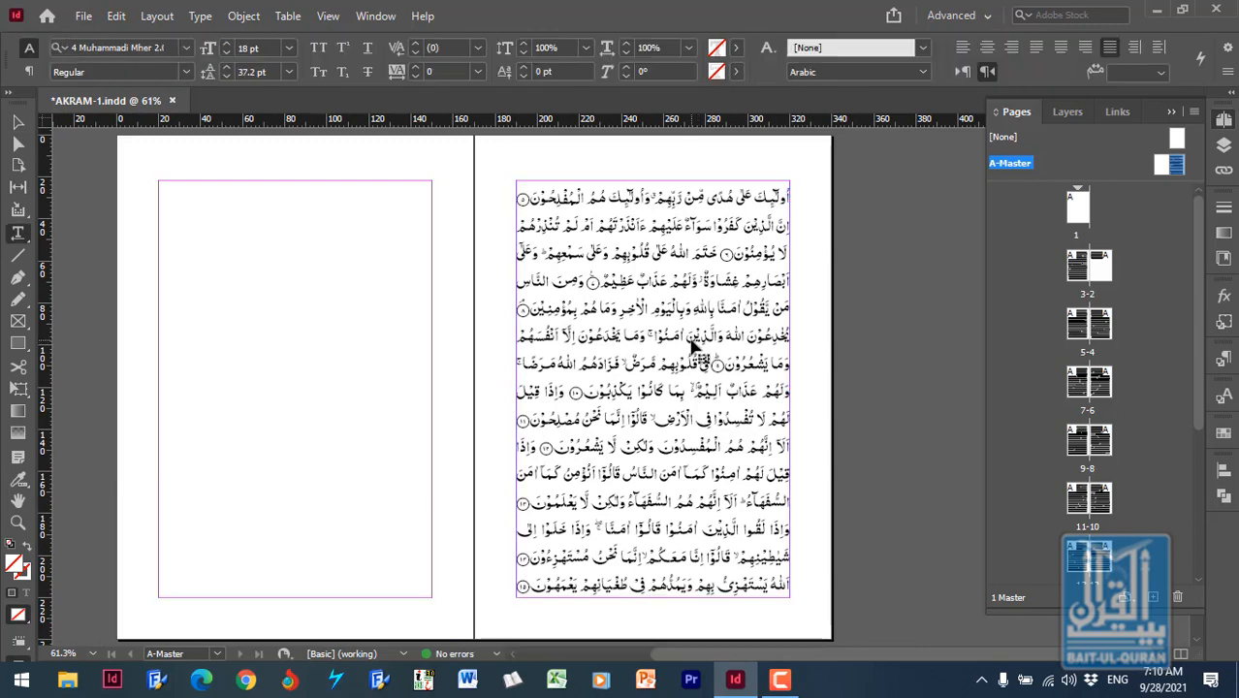
pyautogui.hotkey('ctrl', 'a')
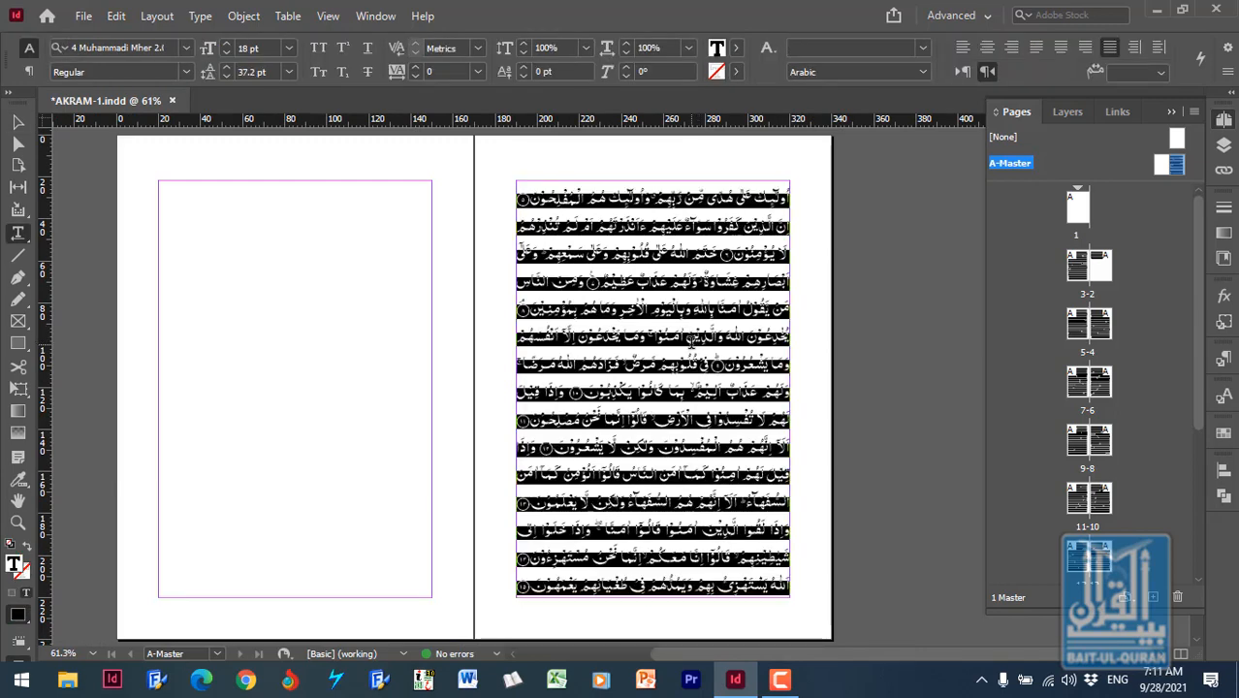
pyautogui.press('BackSpace')
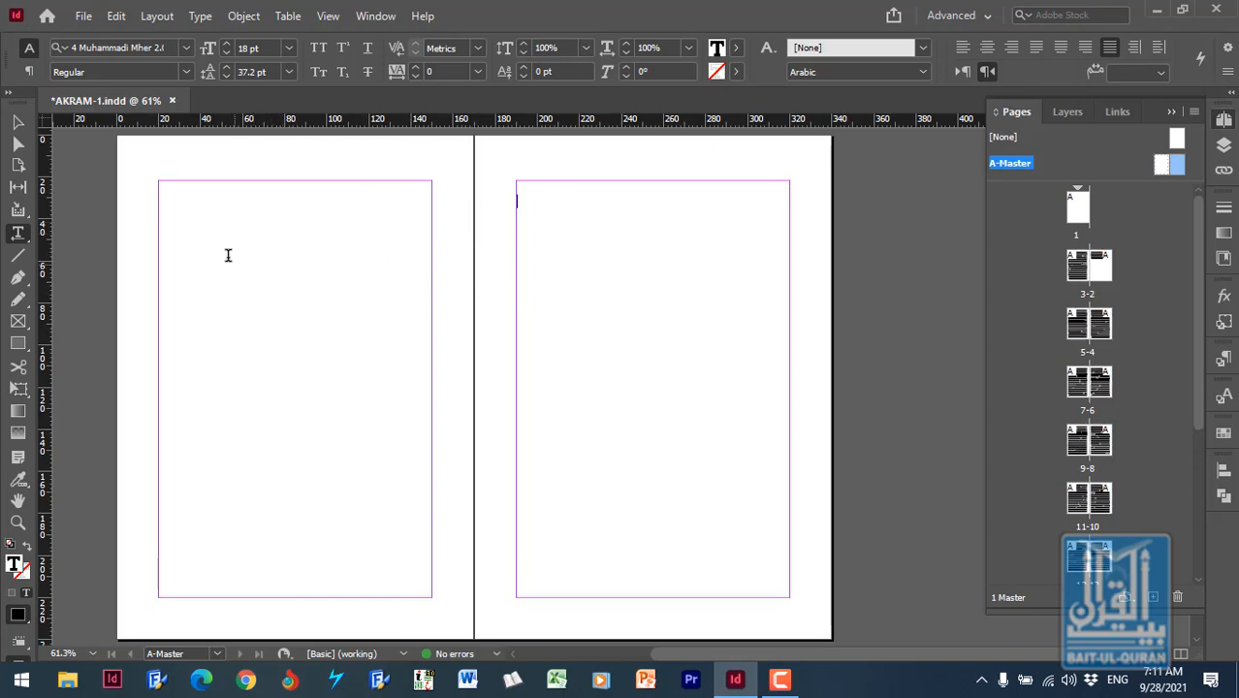
# - Paste the cut ruling lines in place on the left-hand page of the A-Master spread
pyautogui.click(17, 123)
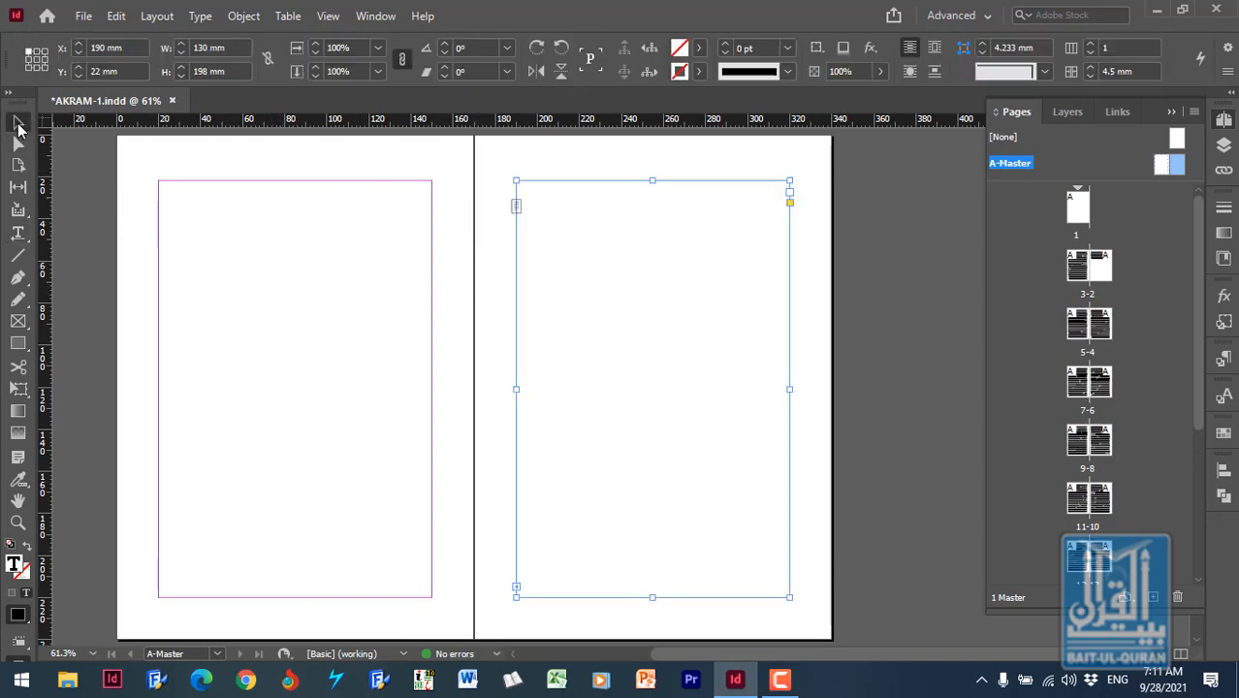
pyautogui.click(421, 161)
pyautogui.click(405, 236)
pyautogui.click(443, 157)
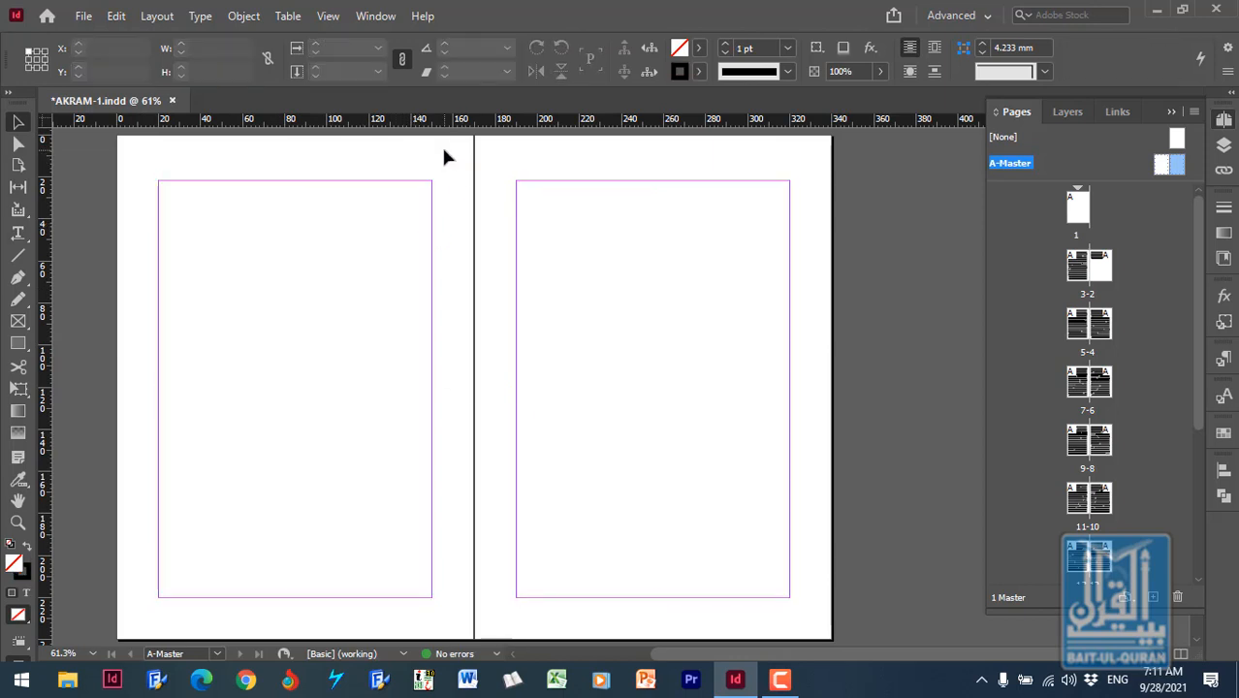
pyautogui.rightClick(445, 157)
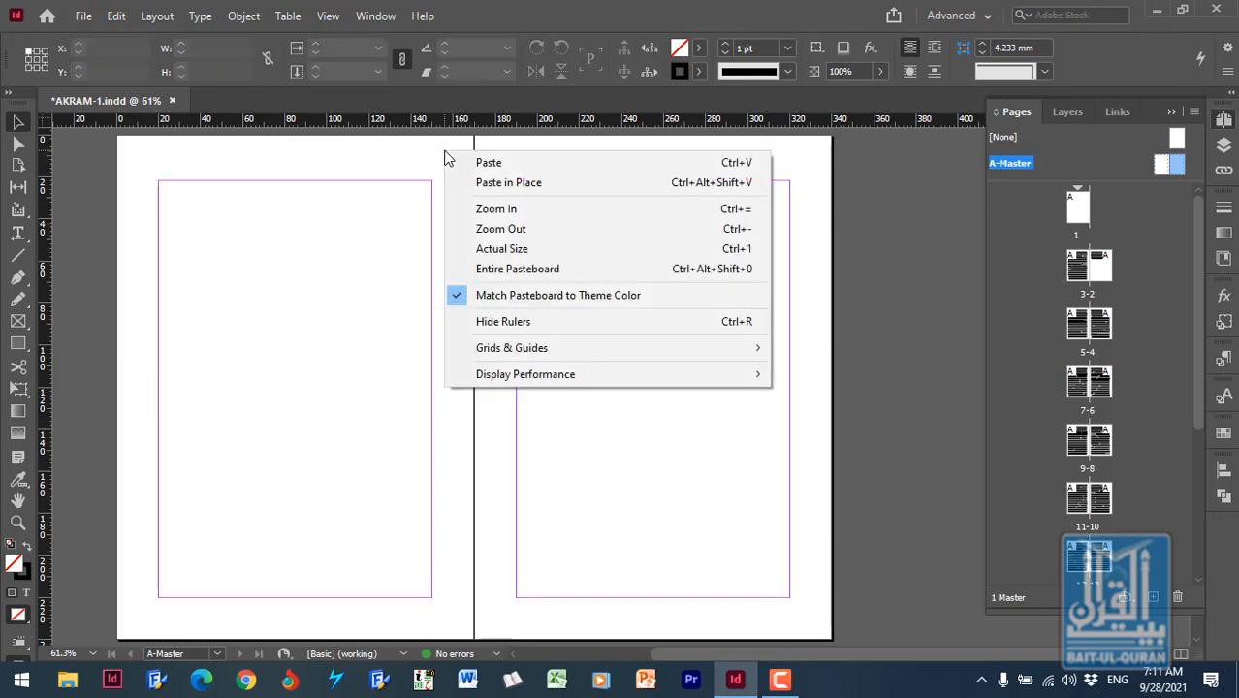
pyautogui.click(506, 184)
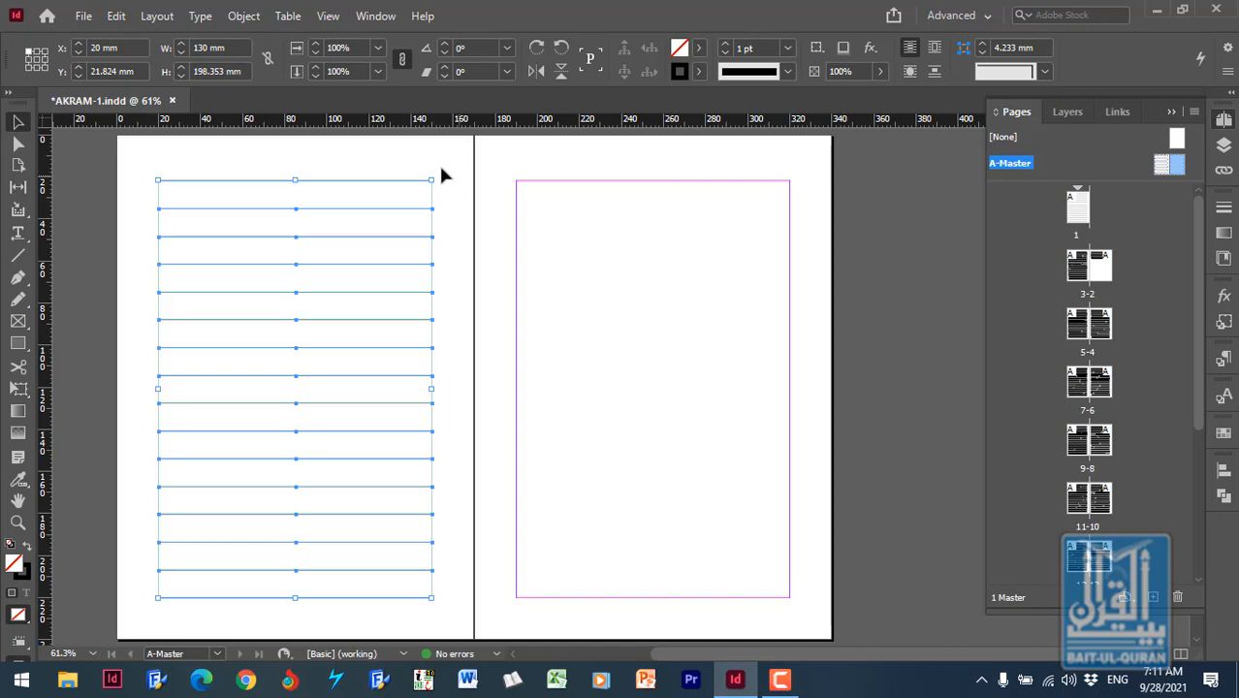
# - Duplicate the ungrouped ruling lines and move the copy onto the right-hand master page at X 190 mm, Y 22.176 mm
pyautogui.click(114, 18)
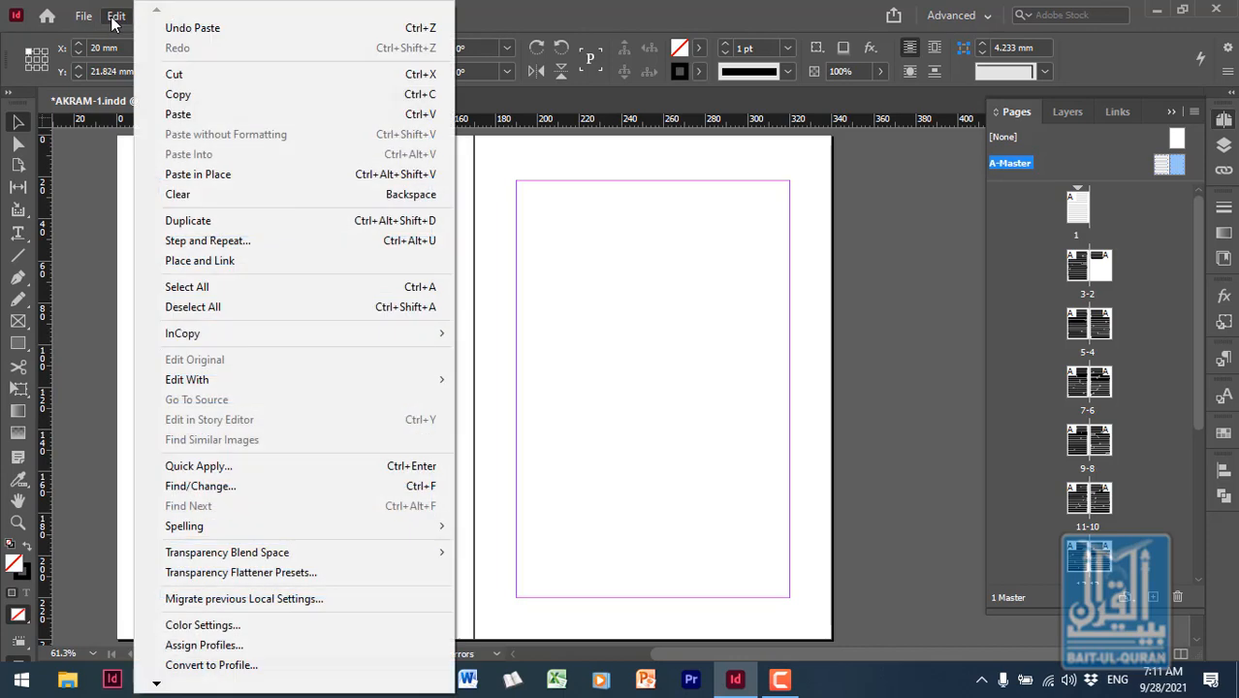
pyautogui.click(235, 227)
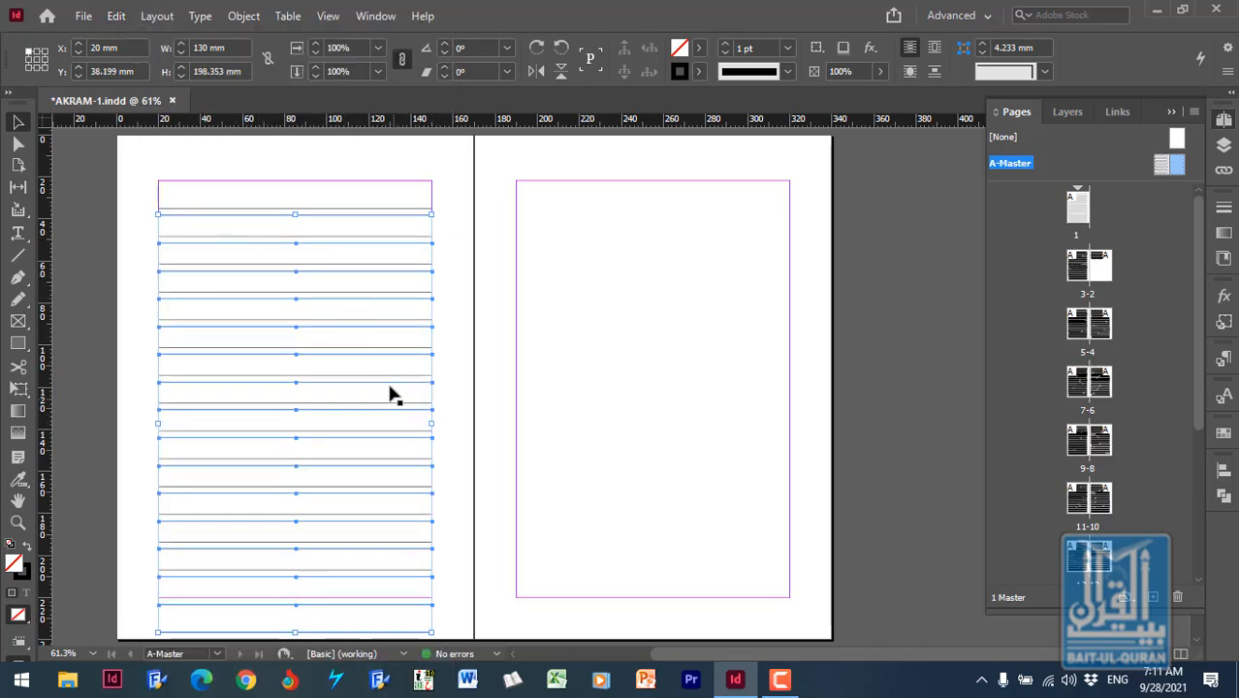
pyautogui.moveTo(391, 392); pyautogui.dragTo(747, 354)
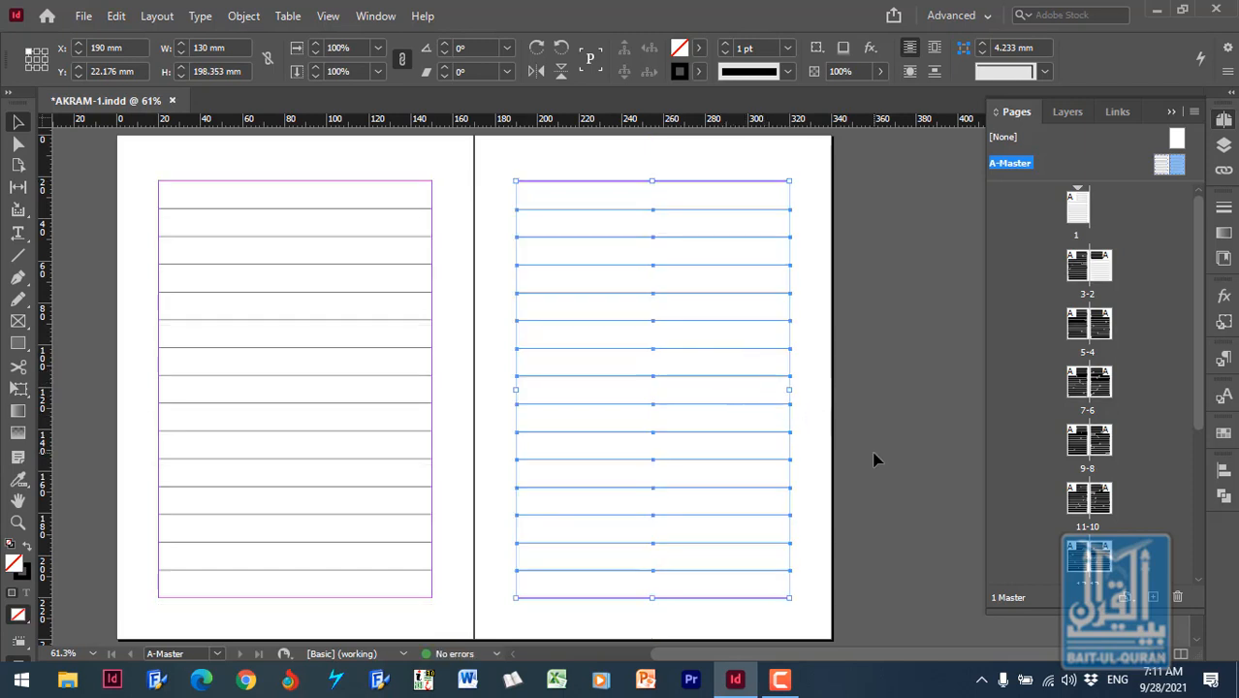
# - Try to centre the duplicated ruling lines horizontally with the alignment set to margins
pyautogui.click(1219, 471)
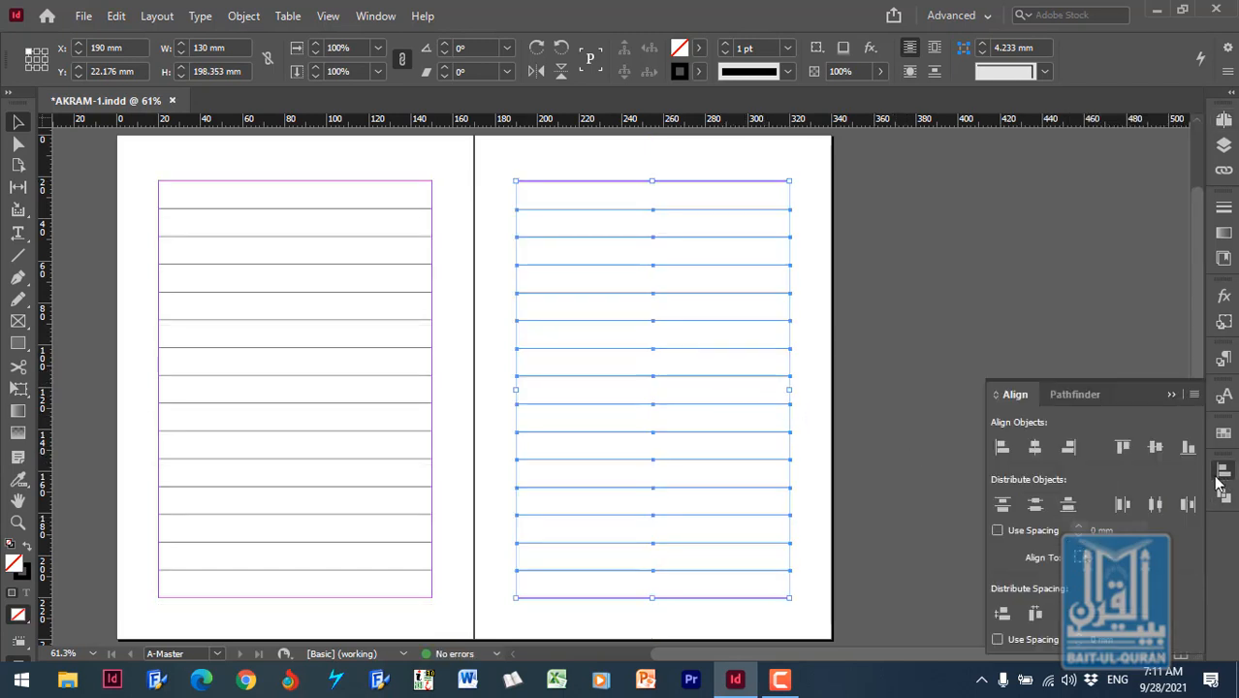
pyautogui.click(1038, 452)
pyautogui.click(1081, 557)
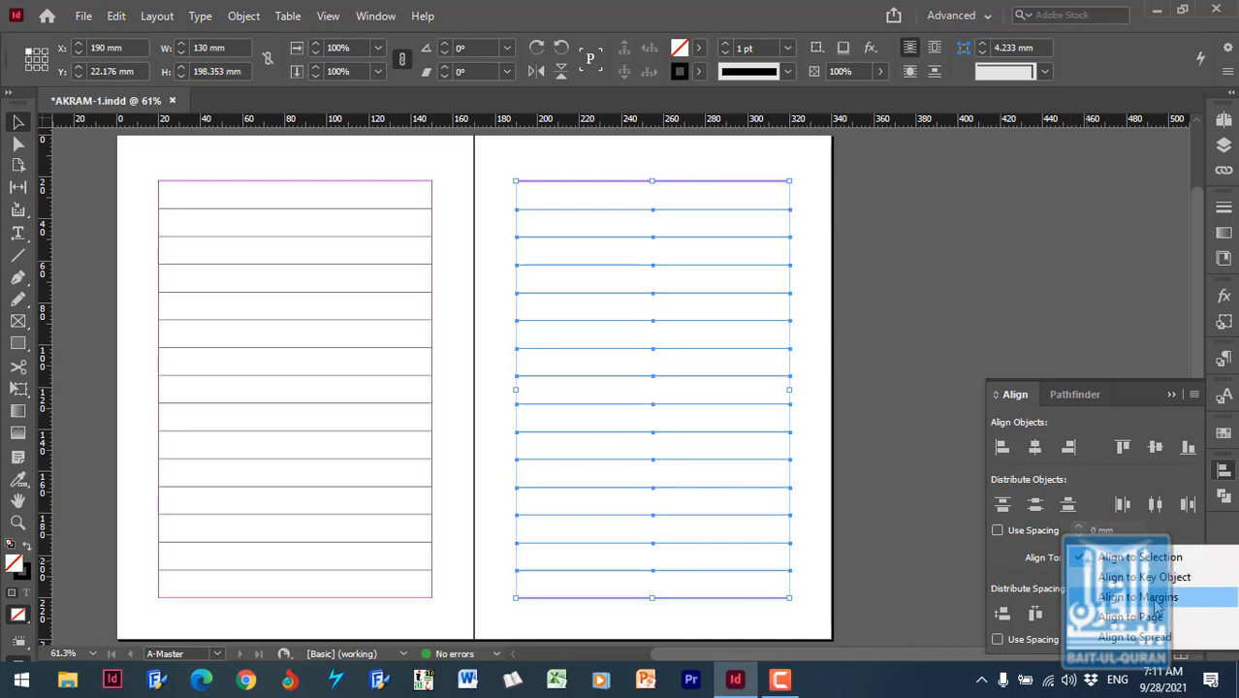
pyautogui.click(1152, 598)
pyautogui.click(1035, 448)
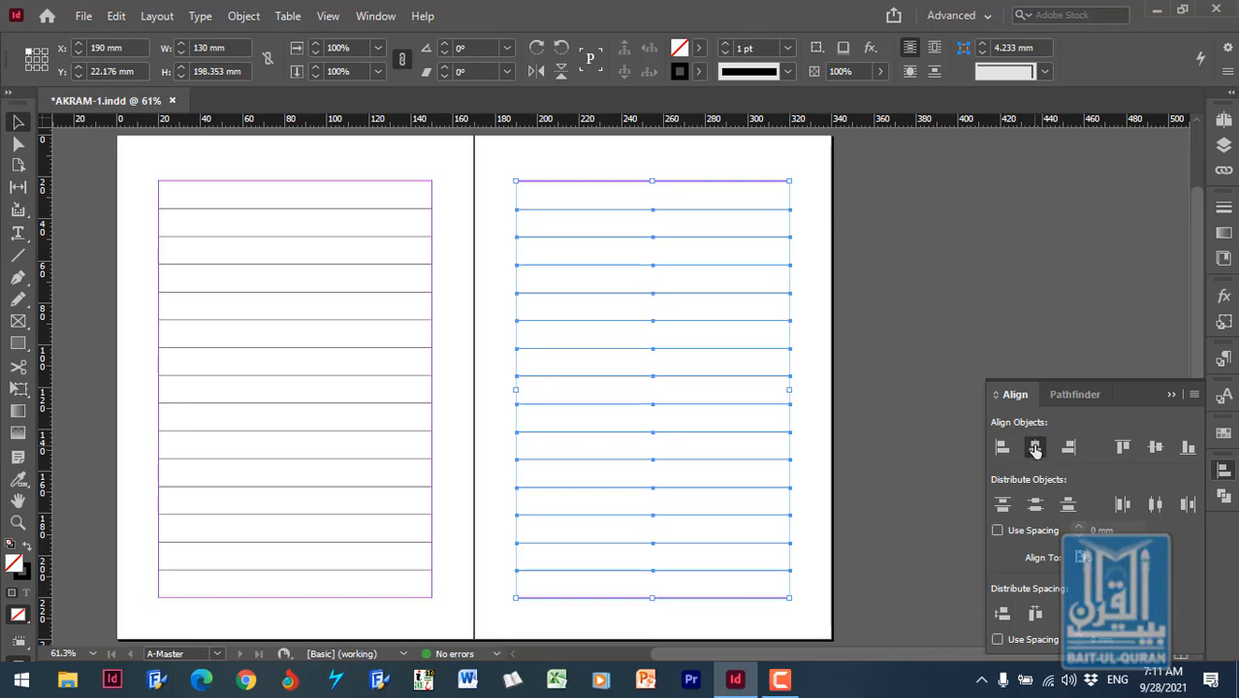
# - Check the duplicated top ruling line against the right-hand master page's margin and delete the duplicated lines
pyautogui.click(825, 313)
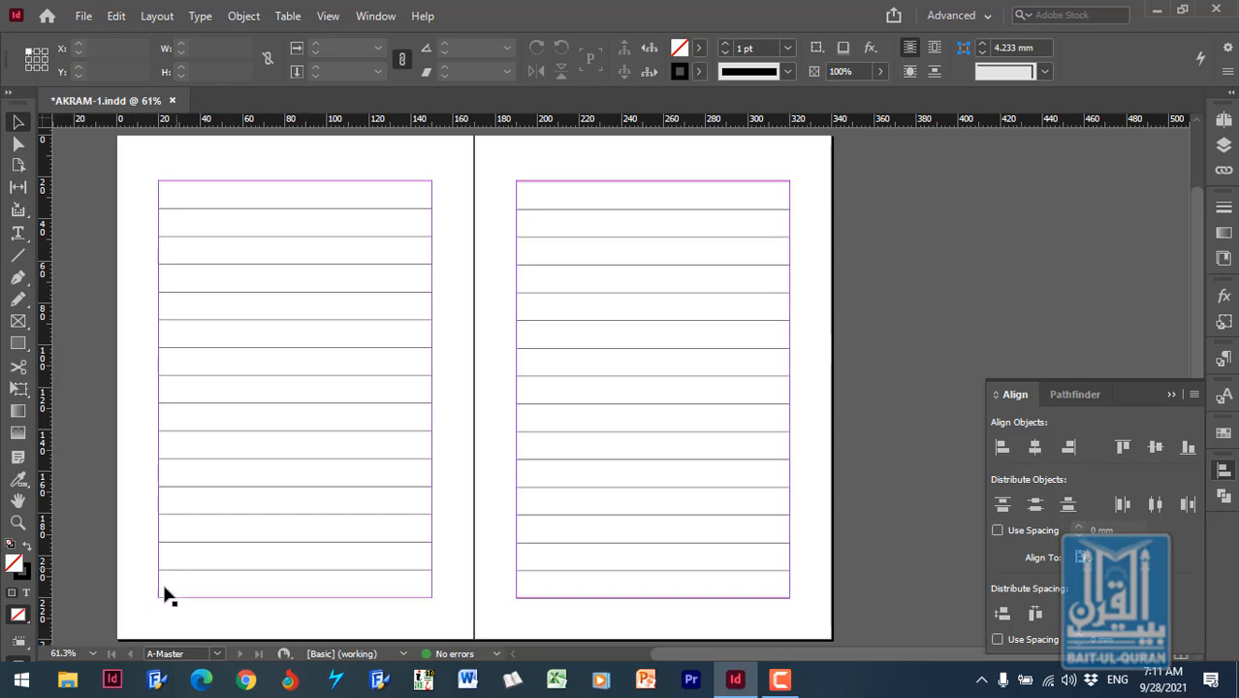
pyautogui.click(17, 523)
pyautogui.moveTo(517, 180); pyautogui.dragTo(804, 250)
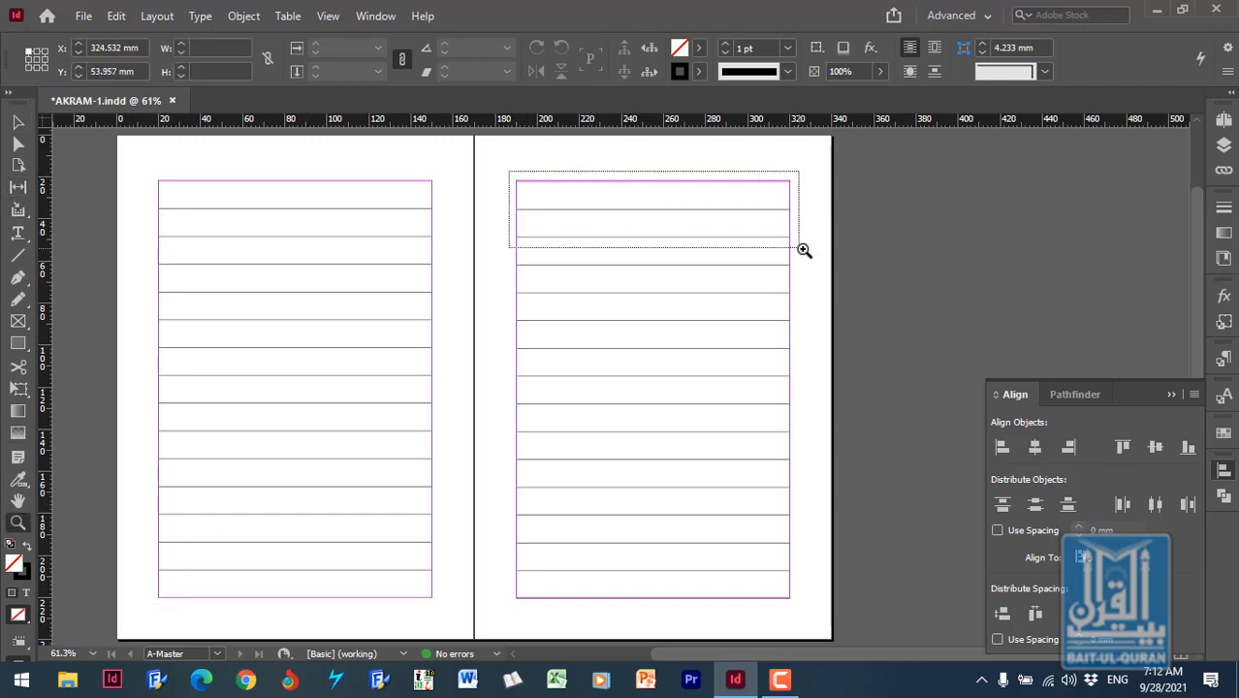
pyautogui.click(1172, 393)
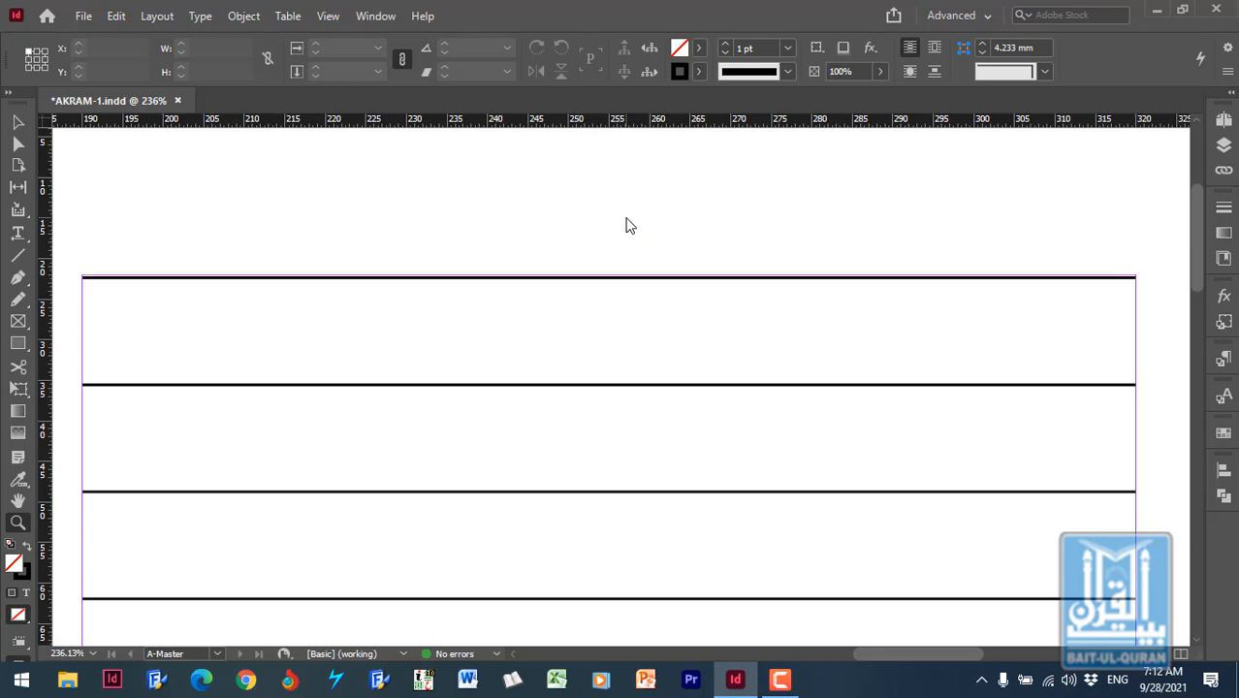
pyautogui.hotkey('ctrl', '-')
pyautogui.hotkey('ctrl', '-')
pyautogui.hotkey('ctrl', '-')
pyautogui.hotkey('ctrl', '-')
pyautogui.hotkey('ctrl', '-')
pyautogui.hotkey('ctrl', '-')
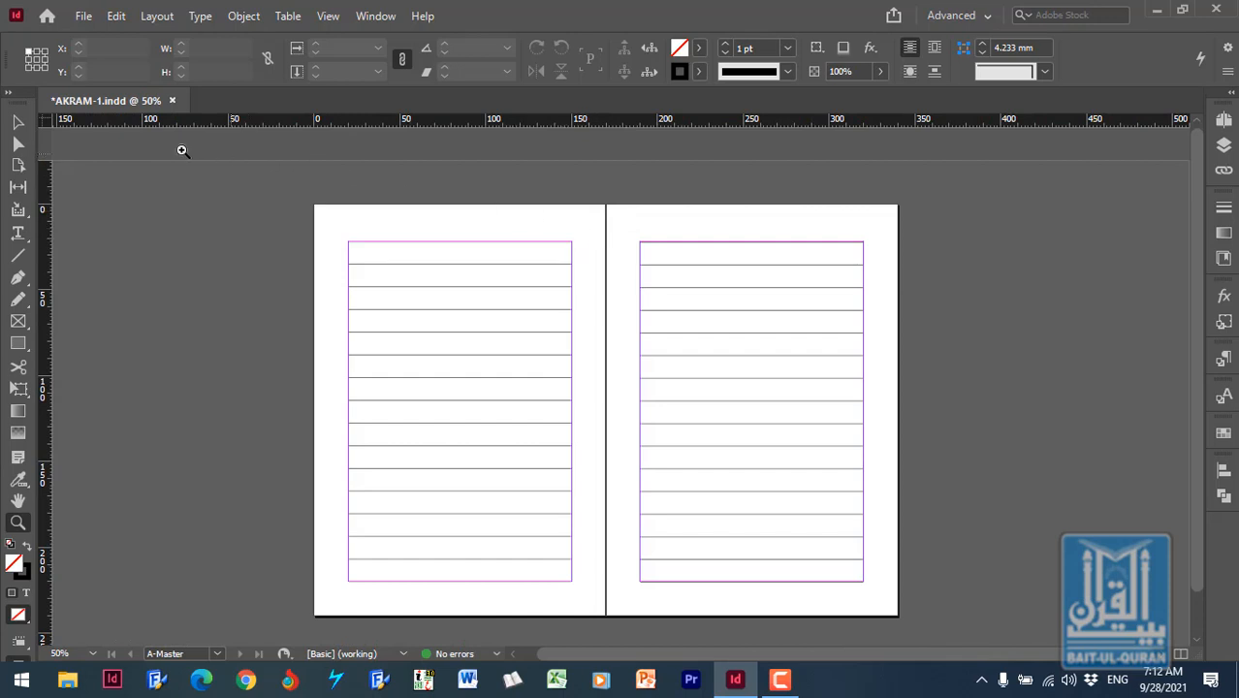
pyautogui.click(17, 123)
pyautogui.moveTo(624, 221); pyautogui.dragTo(905, 621)
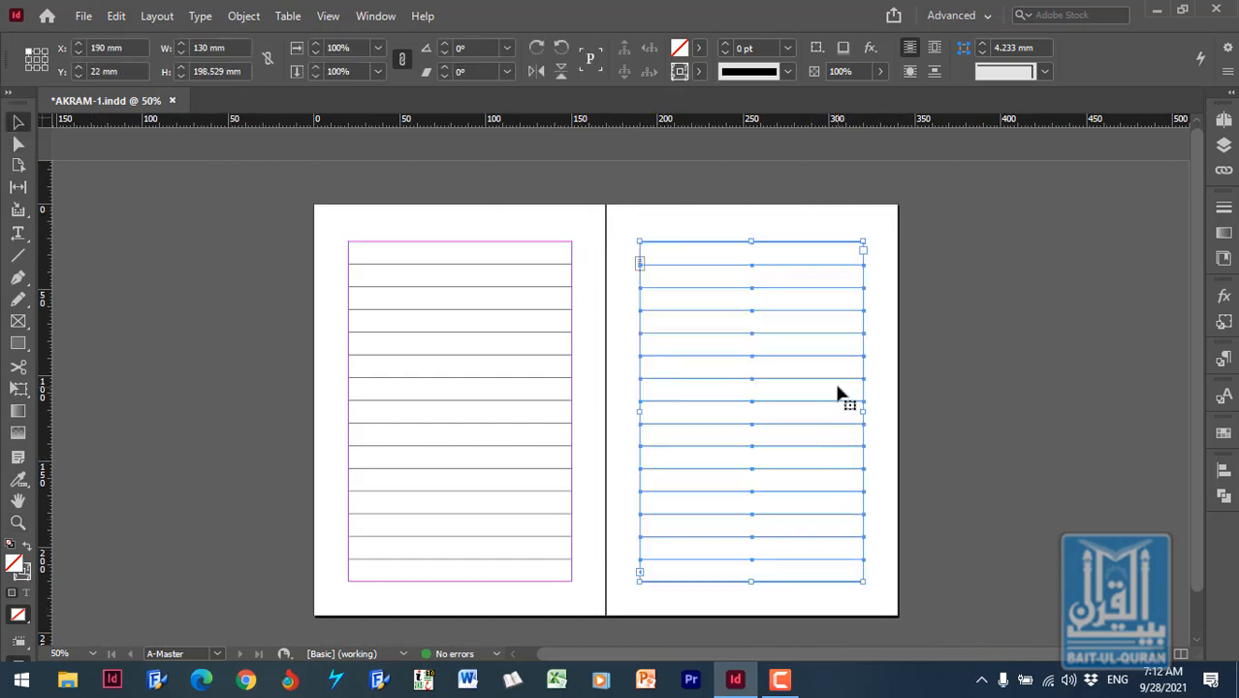
pyautogui.press('Delete')
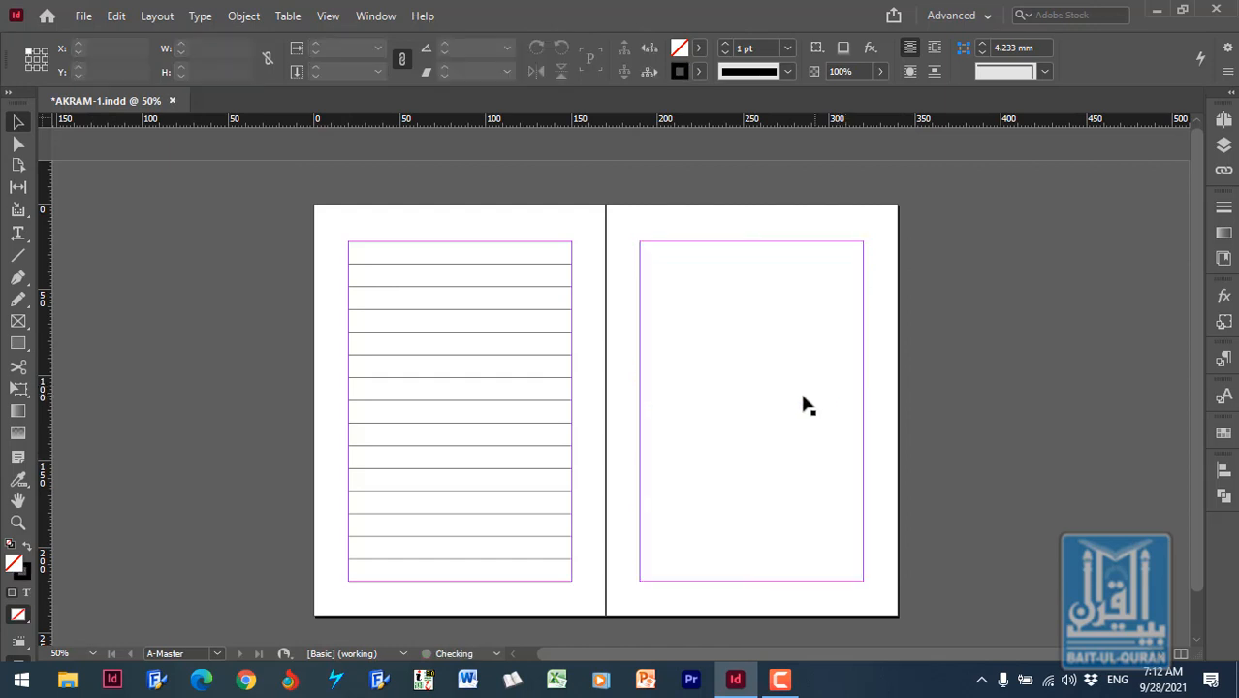
# - Select the ruling lines on the left-hand master page without the text frame and group them
pyautogui.click(761, 342)
pyautogui.click(611, 239)
pyautogui.moveTo(527, 225); pyautogui.dragTo(586, 612)
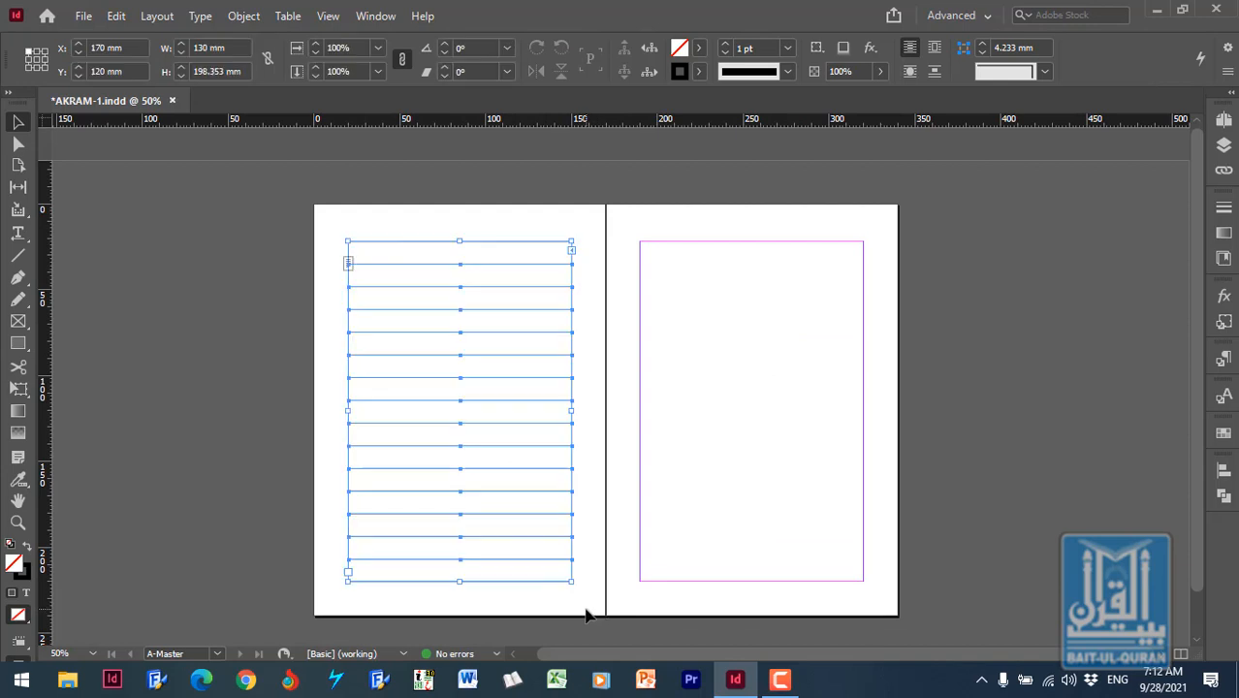
pyautogui.keyDown('shift'); pyautogui.click(546, 254); pyautogui.keyUp('shift')
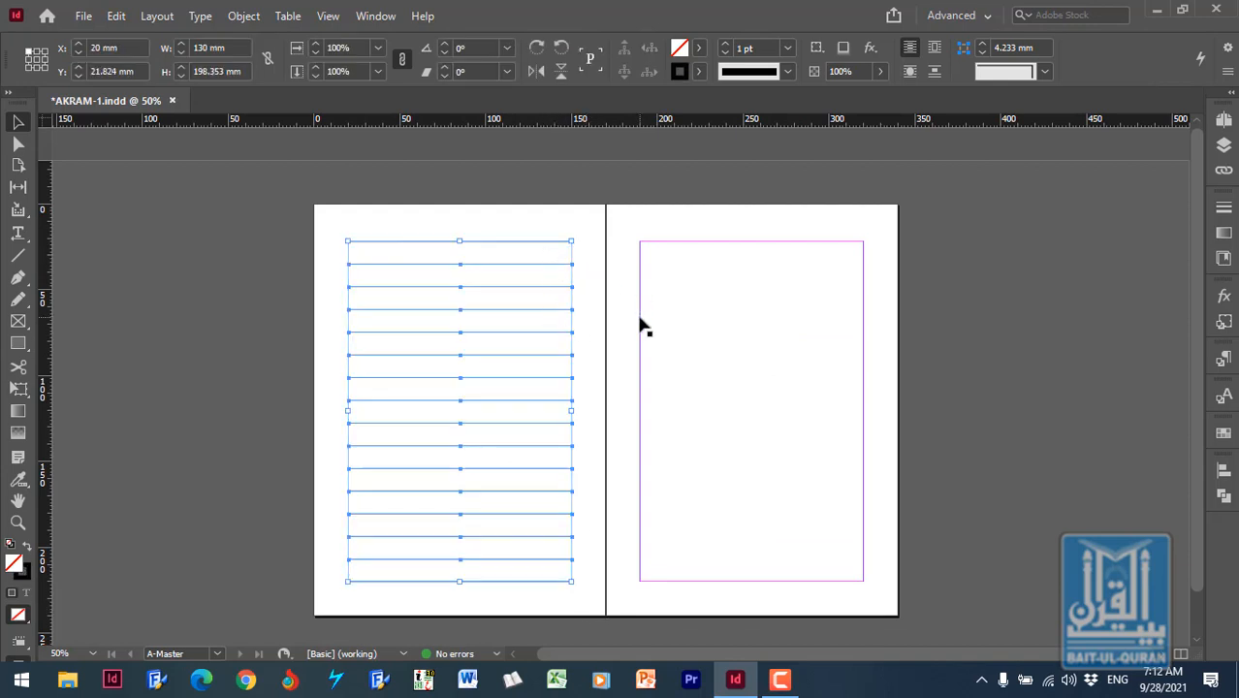
pyautogui.hotkey('ctrl', 'g')
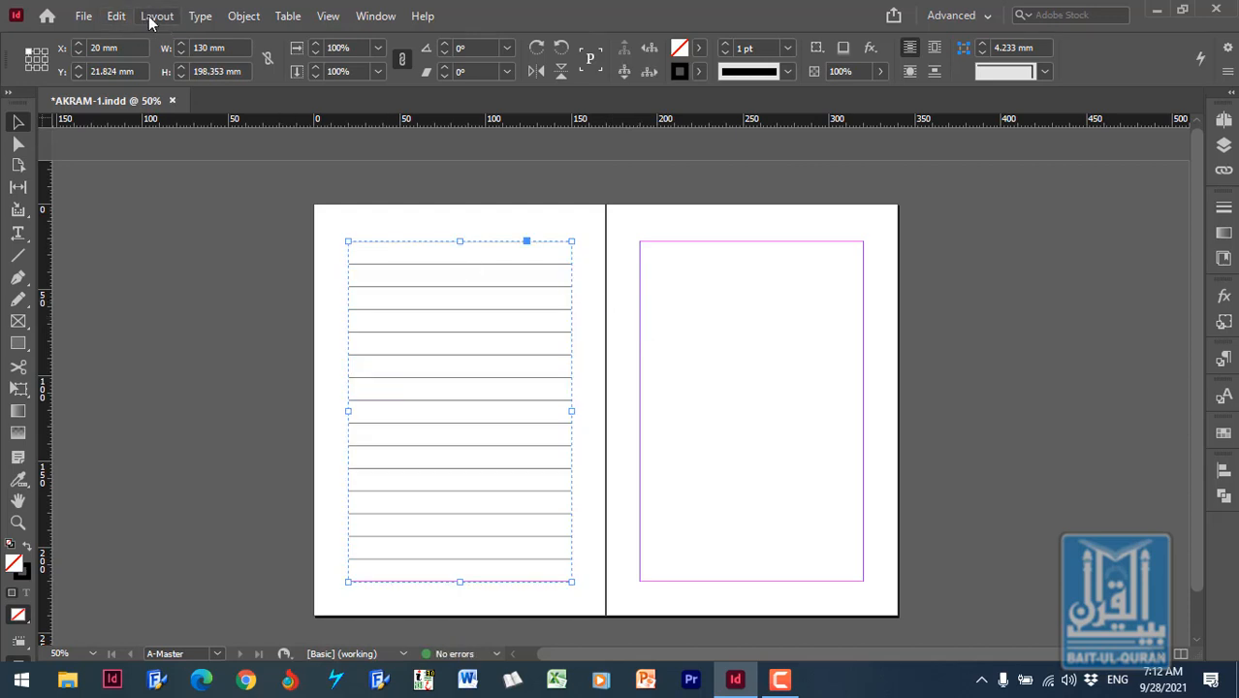
# - Duplicate the grouped ruling lines and place the copy on the right-hand master page at X 190 mm, Y 21.824 mm
pyautogui.click(118, 15)
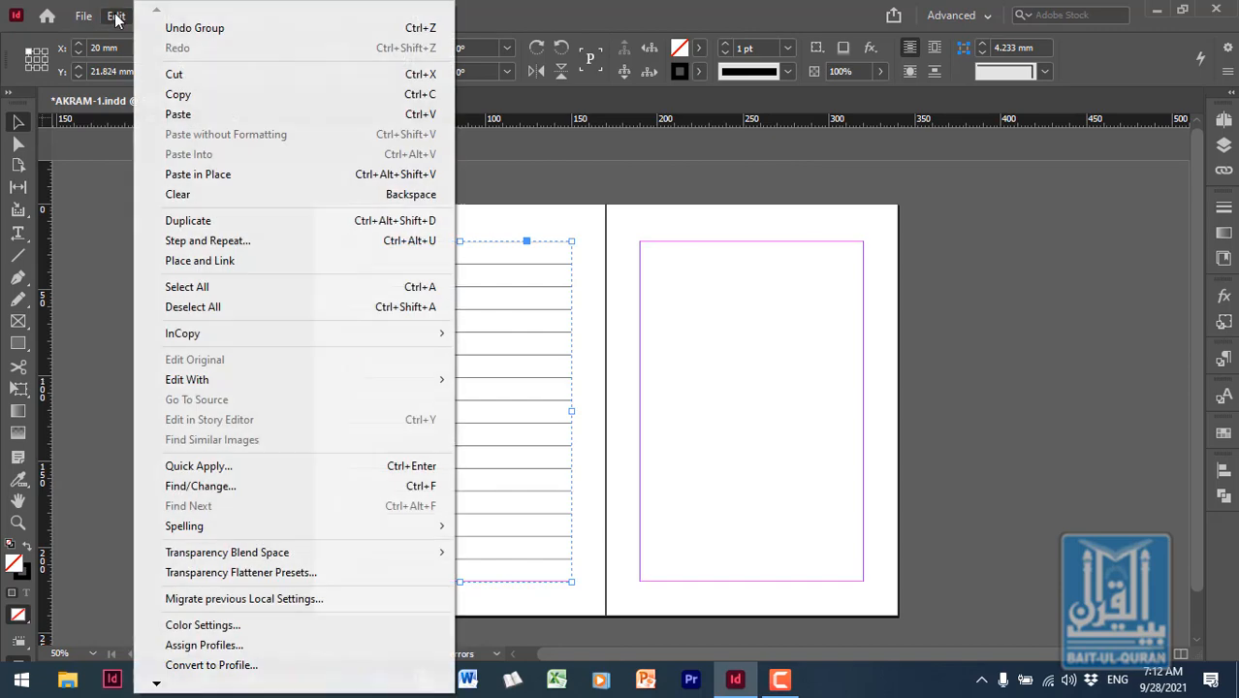
pyautogui.click(236, 221)
pyautogui.moveTo(457, 415); pyautogui.dragTo(751, 378)
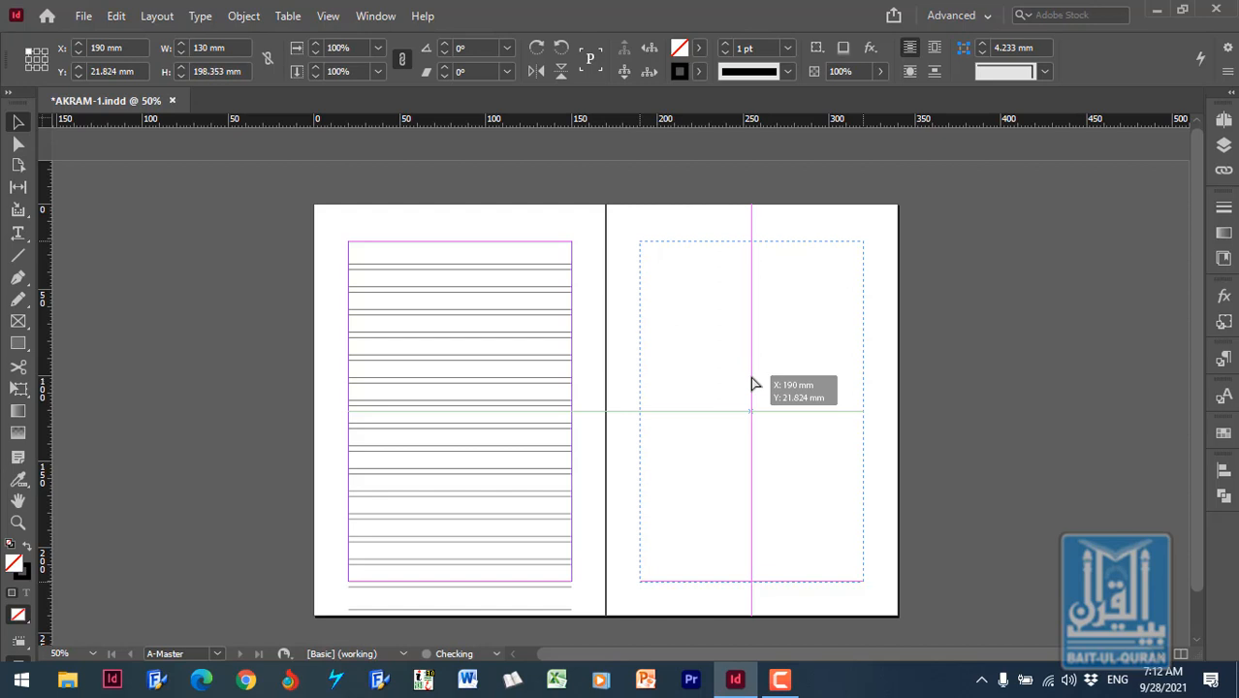
pyautogui.moveTo(753, 384); pyautogui.dragTo(755, 384)
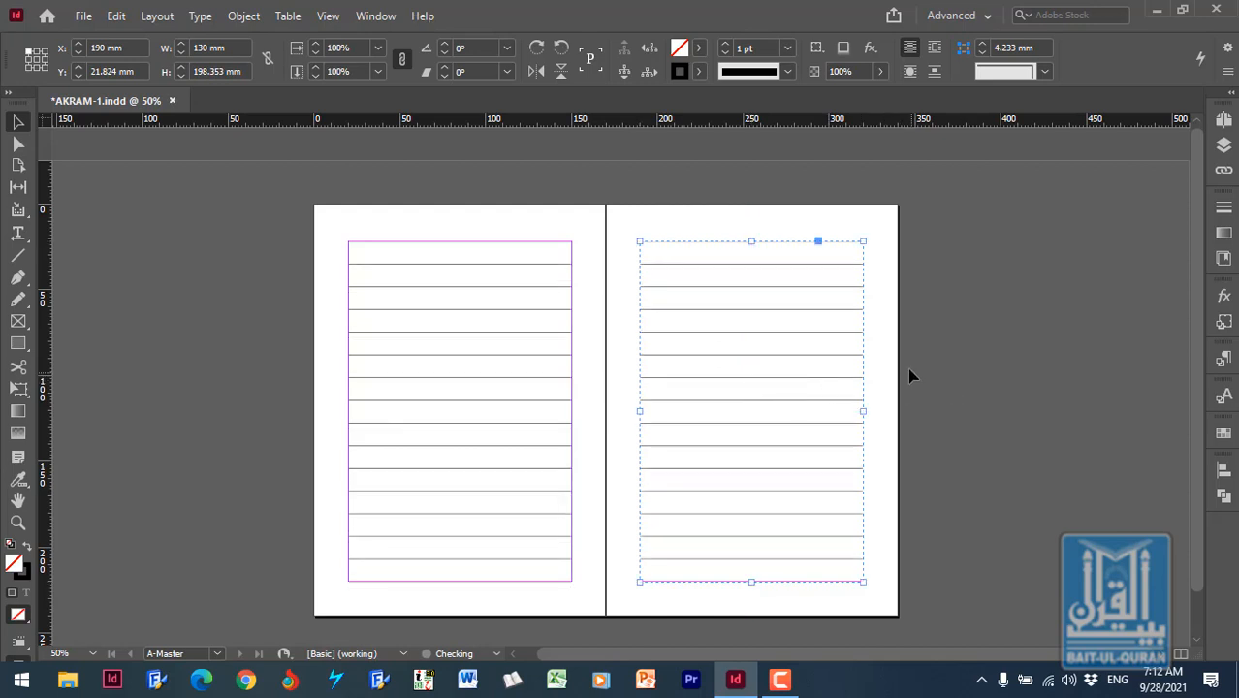
pyautogui.click(893, 367)
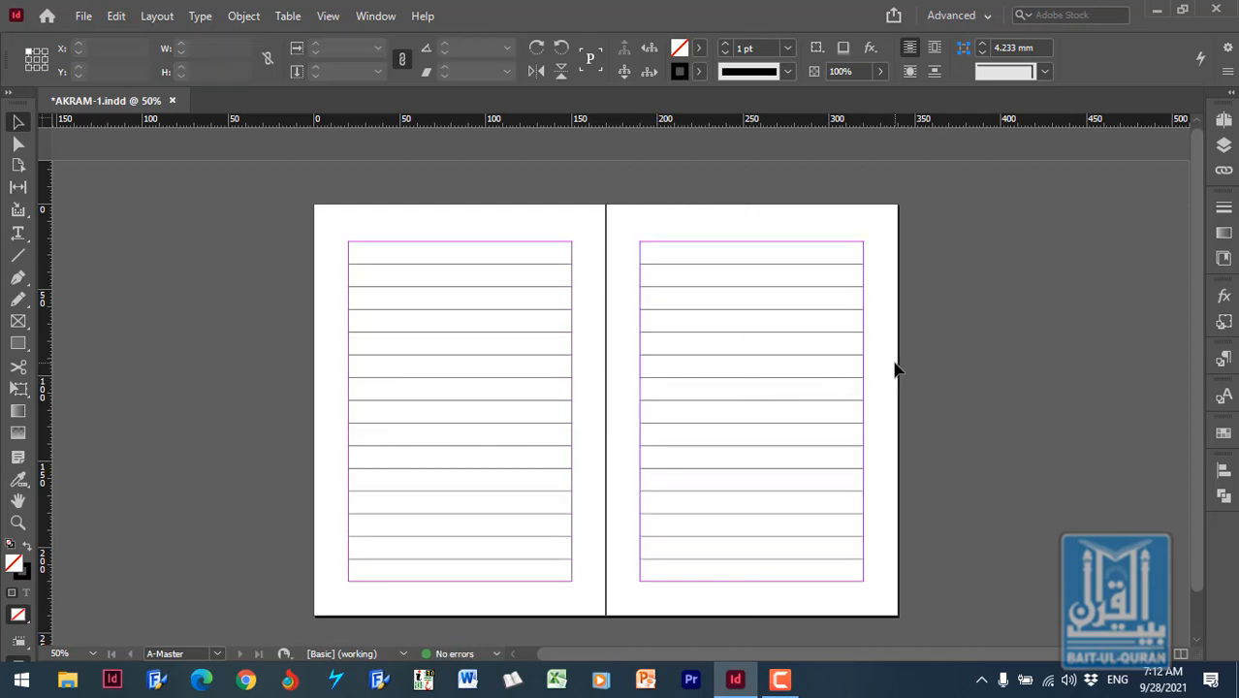
# - Examine how the text sits between the ruling lines on pages 2 to 5, looking closely at the first lines of page 4
pyautogui.click(1225, 123)
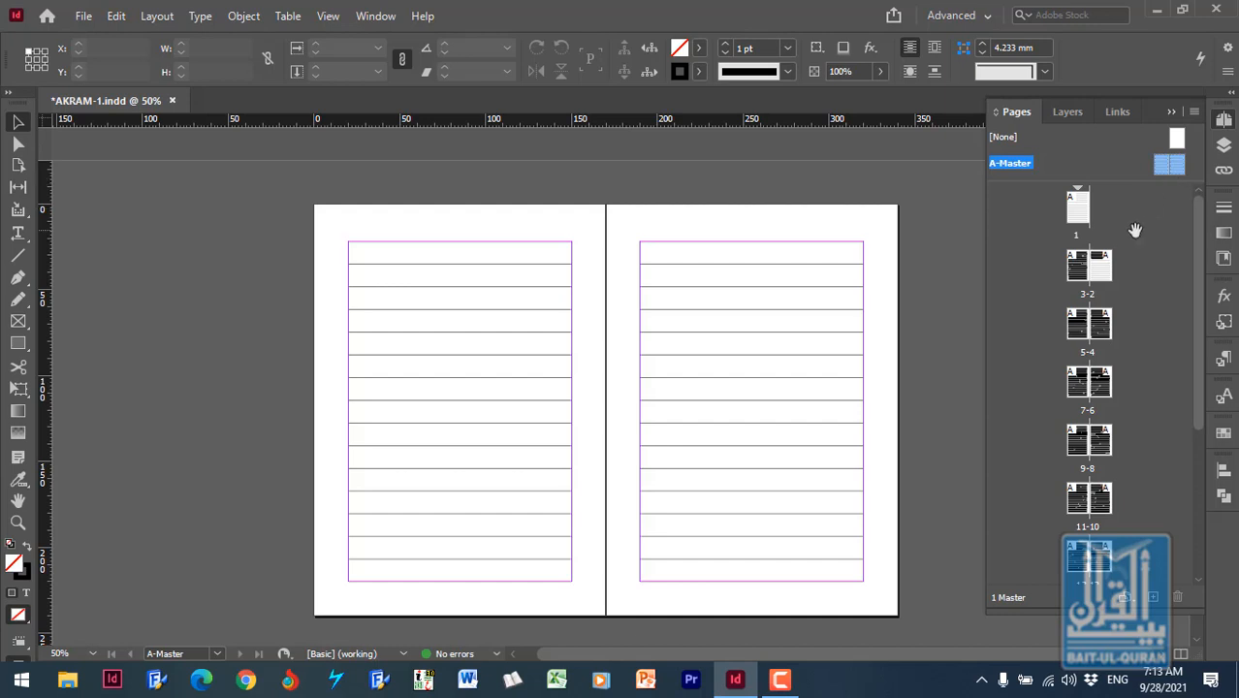
pyautogui.click(1104, 274)
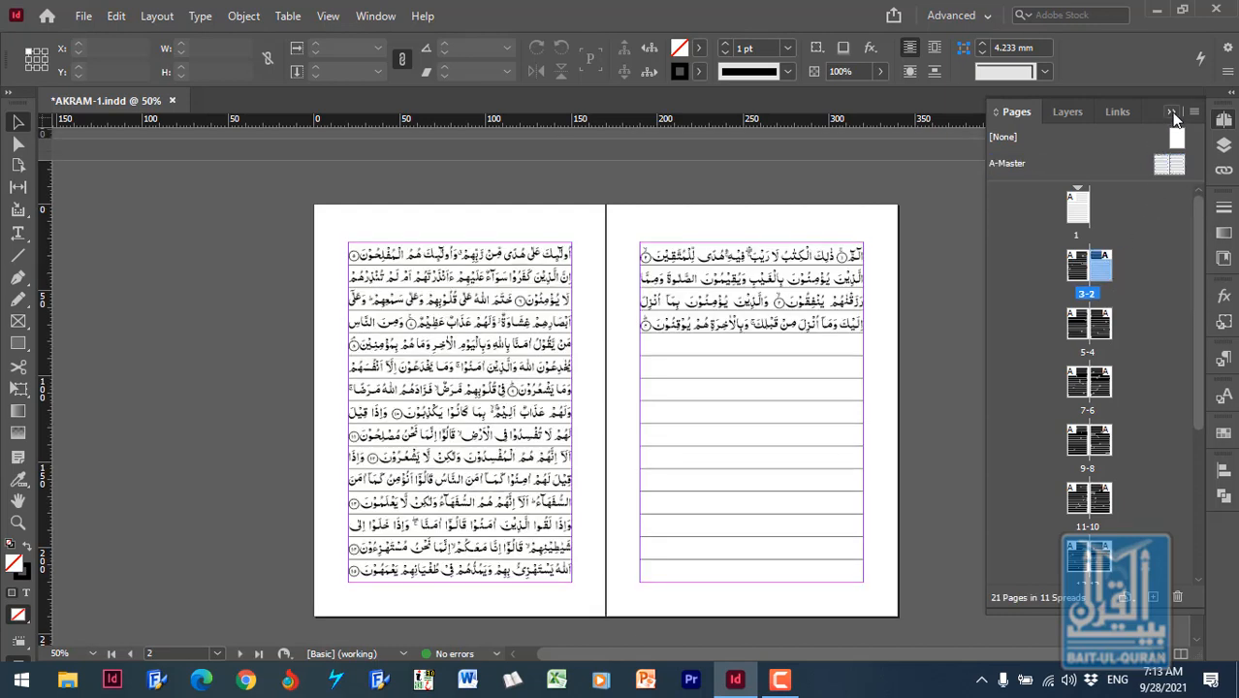
pyautogui.click(1171, 113)
pyautogui.scroll(-3, 639, 475)
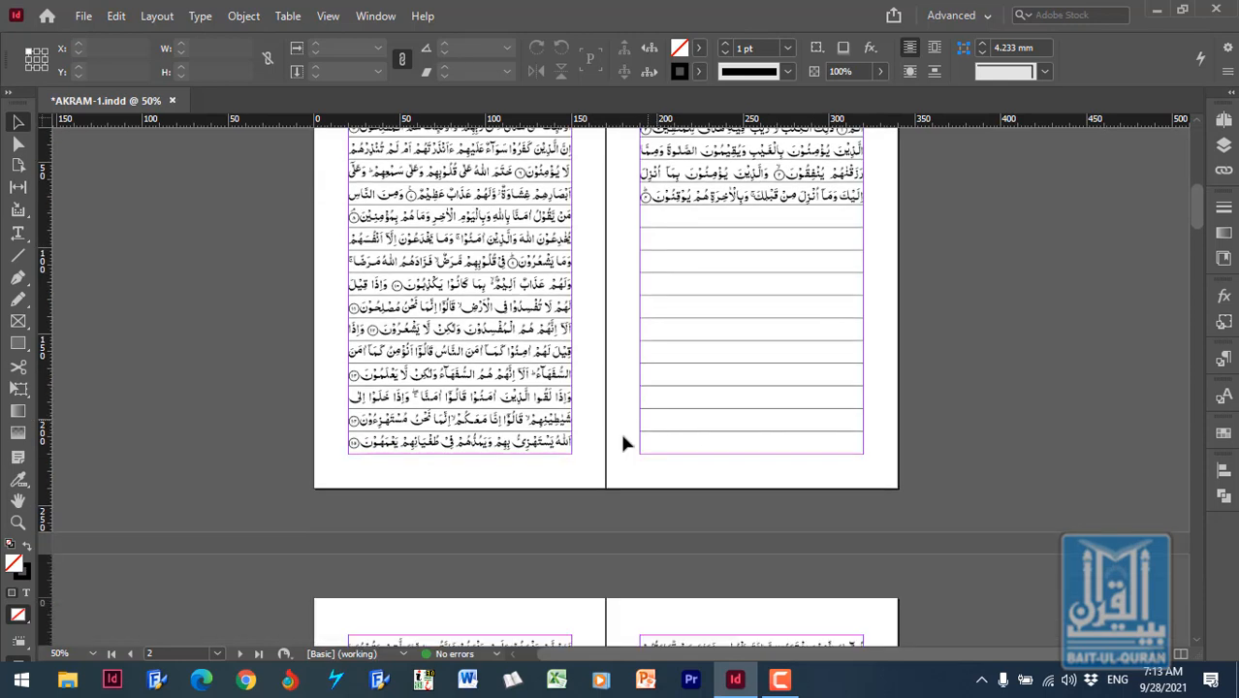
pyautogui.scroll(-9, 623, 443)
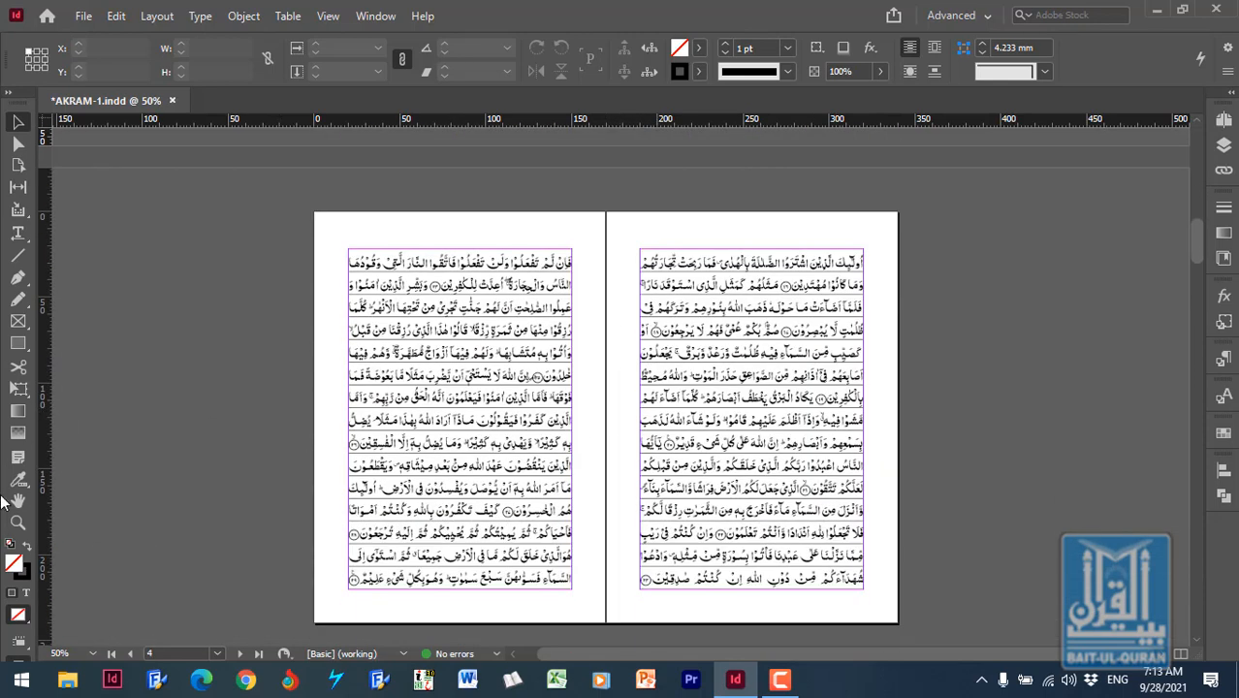
pyautogui.click(17, 522)
pyautogui.moveTo(632, 235); pyautogui.dragTo(886, 351)
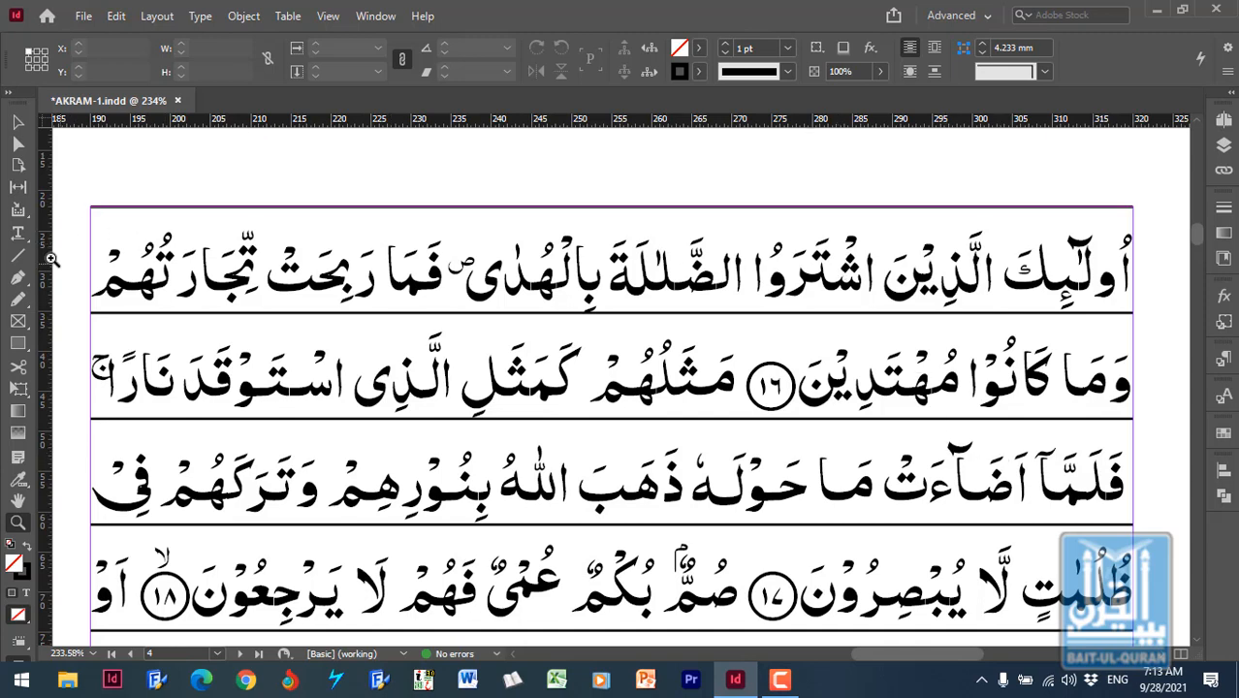
# - Set up an object Find/Change search for text frames with a Fixed first baseline offset and an 11 mm minimum
pyautogui.click(21, 235)
pyautogui.click(411, 281)
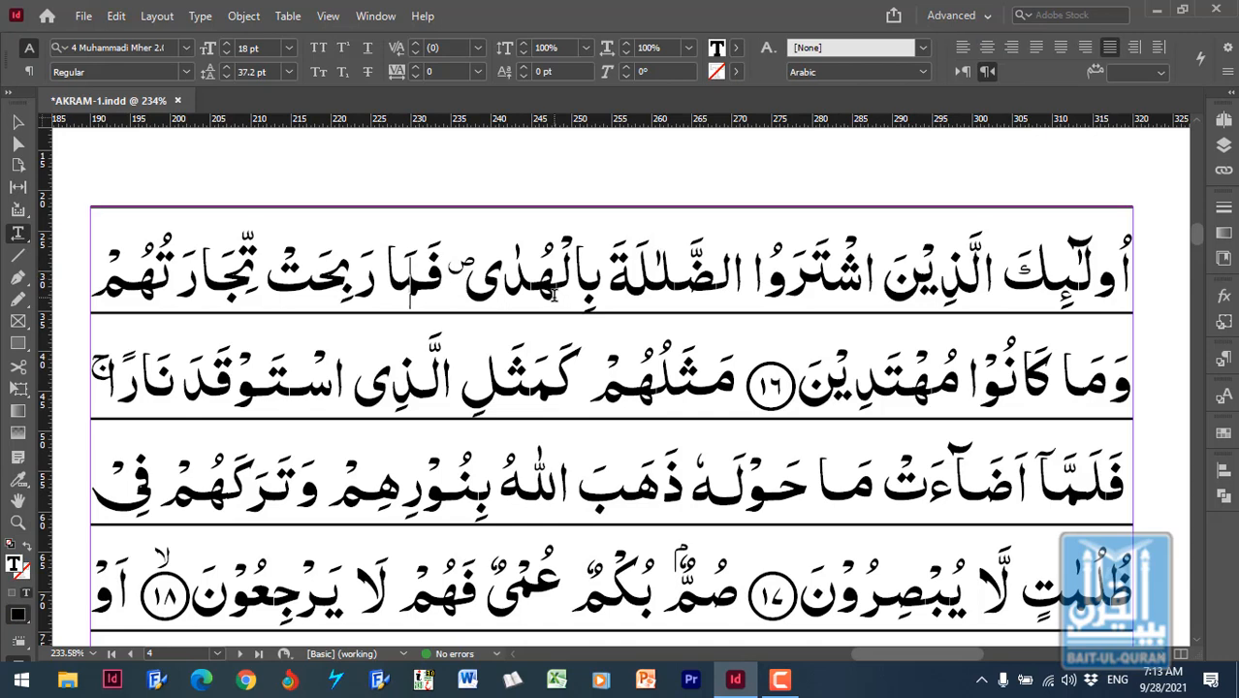
pyautogui.hotkey('ctrl', 'f')
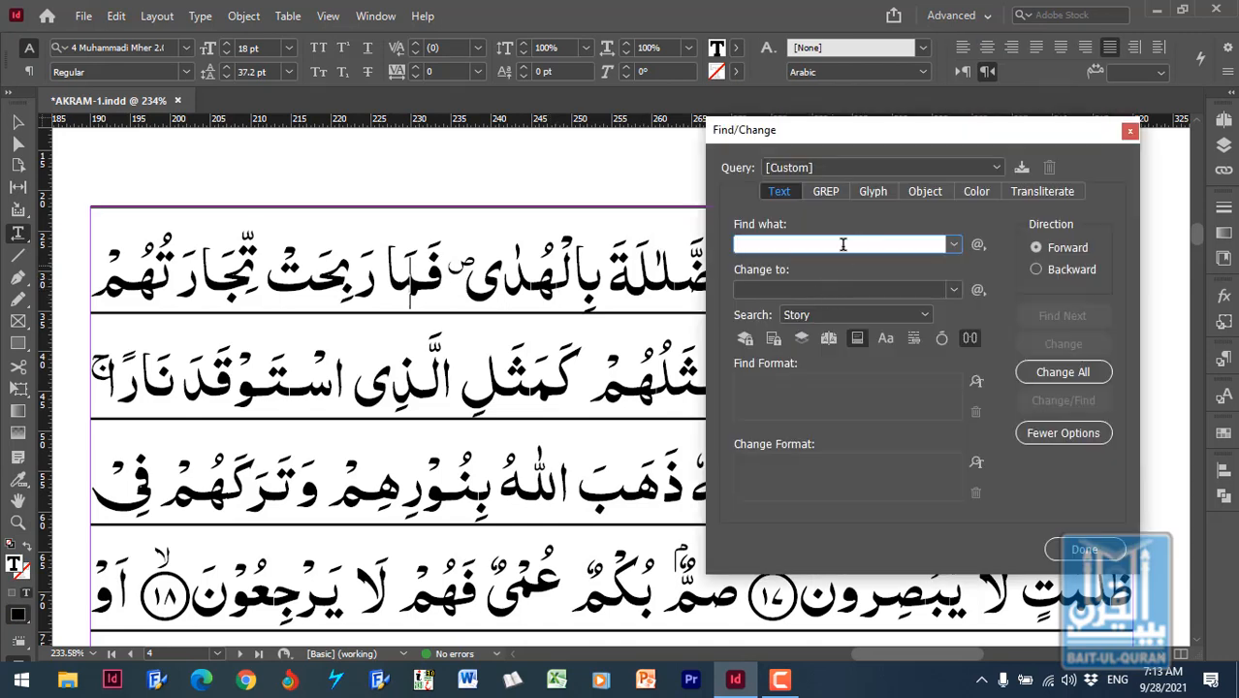
pyautogui.click(922, 192)
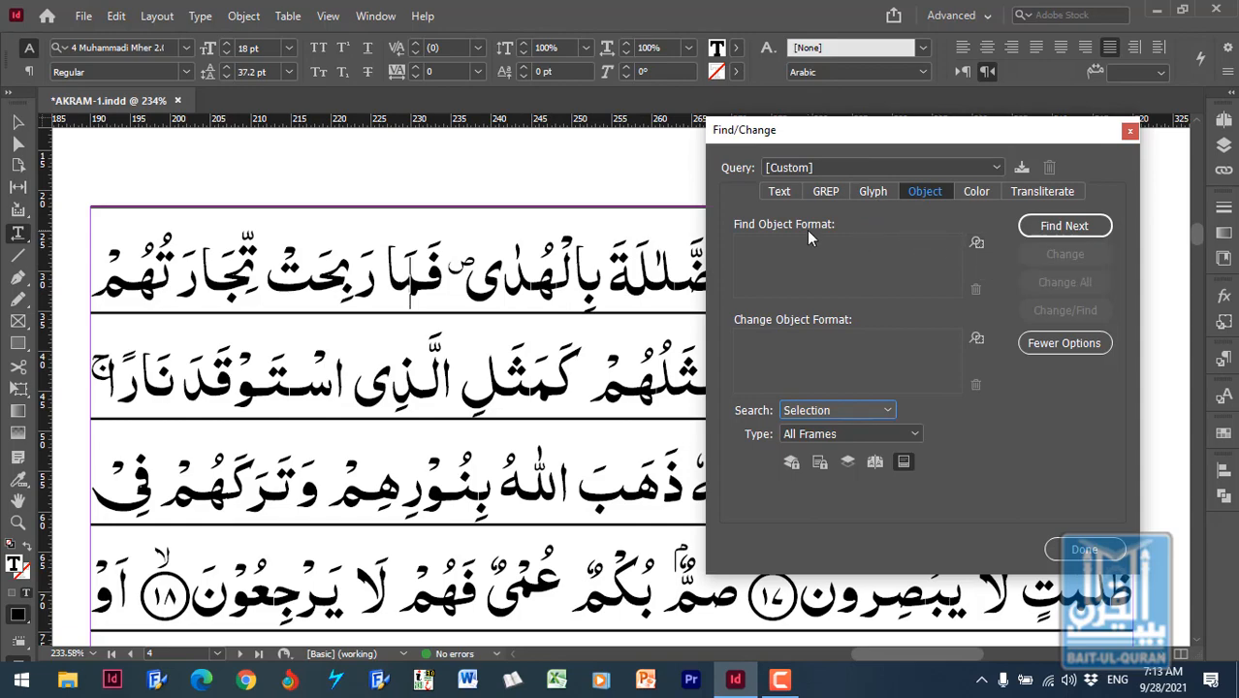
pyautogui.click(977, 246)
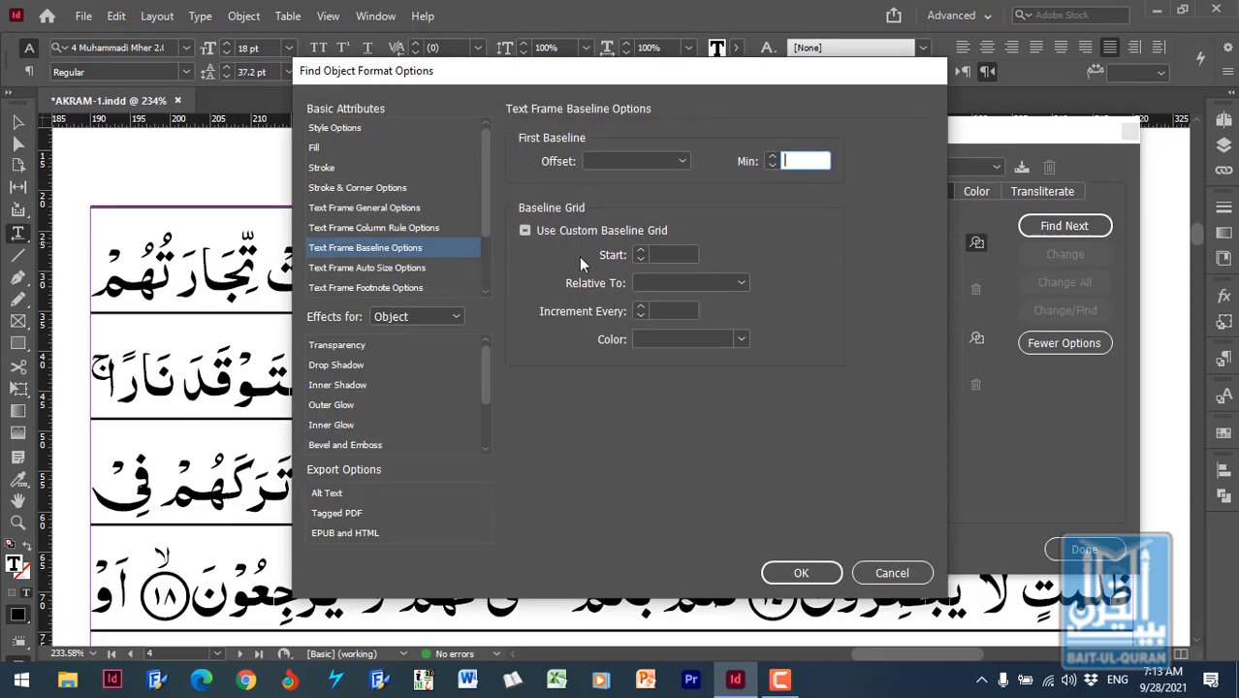
pyautogui.click(648, 161)
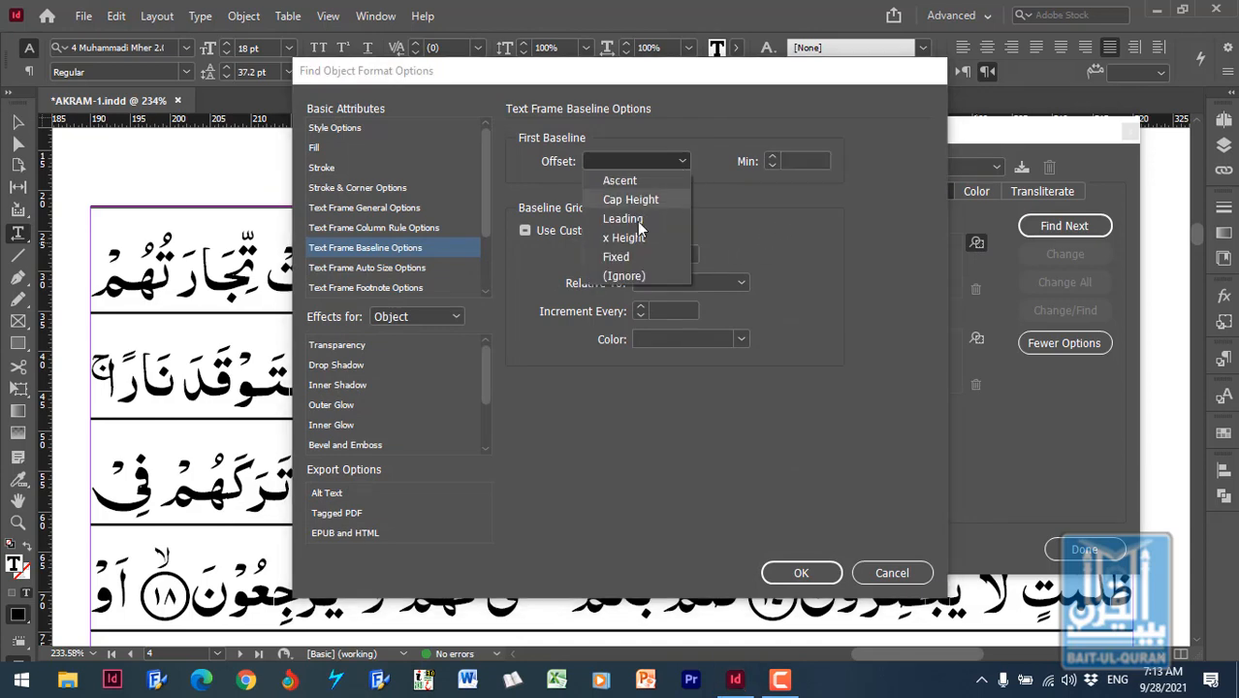
pyautogui.click(652, 254)
pyautogui.click(793, 160)
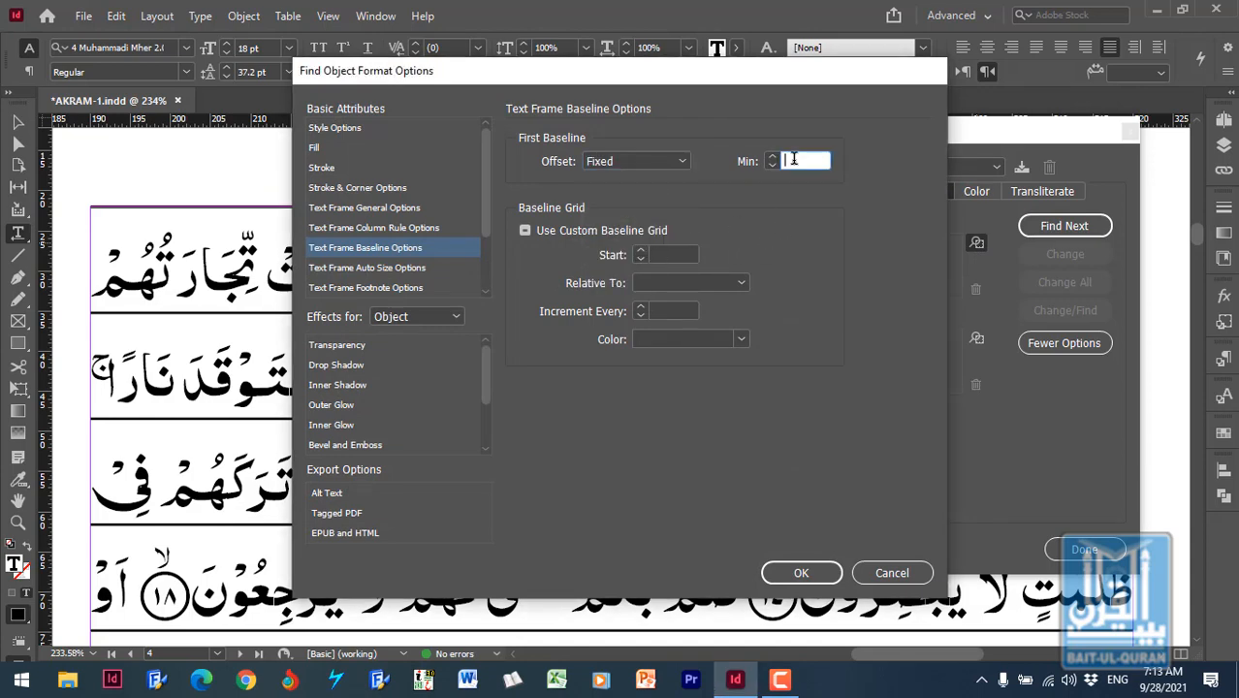
pyautogui.click(802, 564)
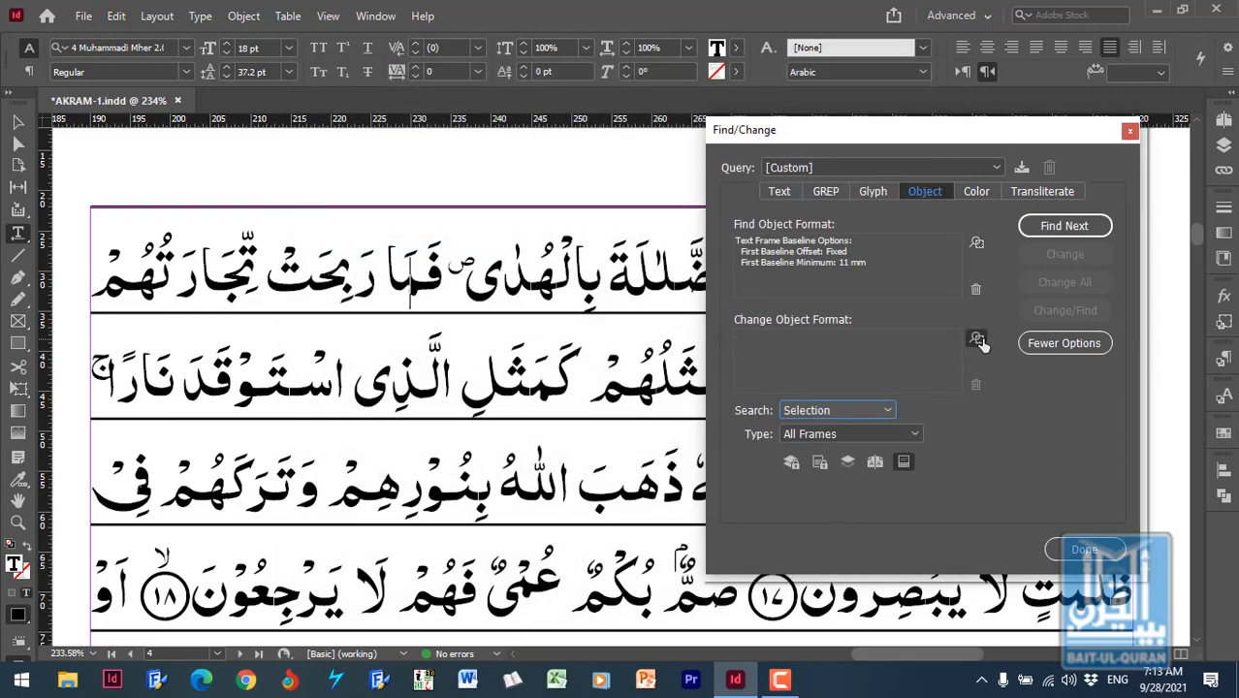
# - Set the replacement object format to a Fixed first baseline offset with a 10 mm minimum
pyautogui.click(978, 339)
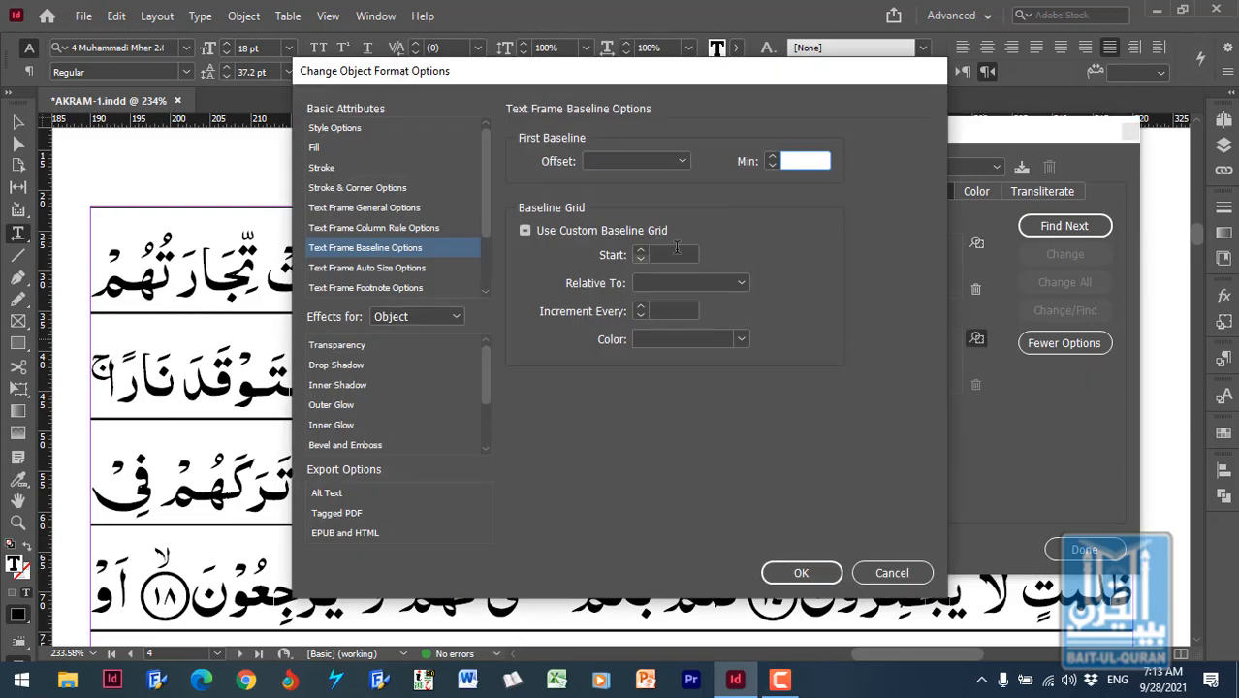
pyautogui.click(684, 160)
pyautogui.click(644, 258)
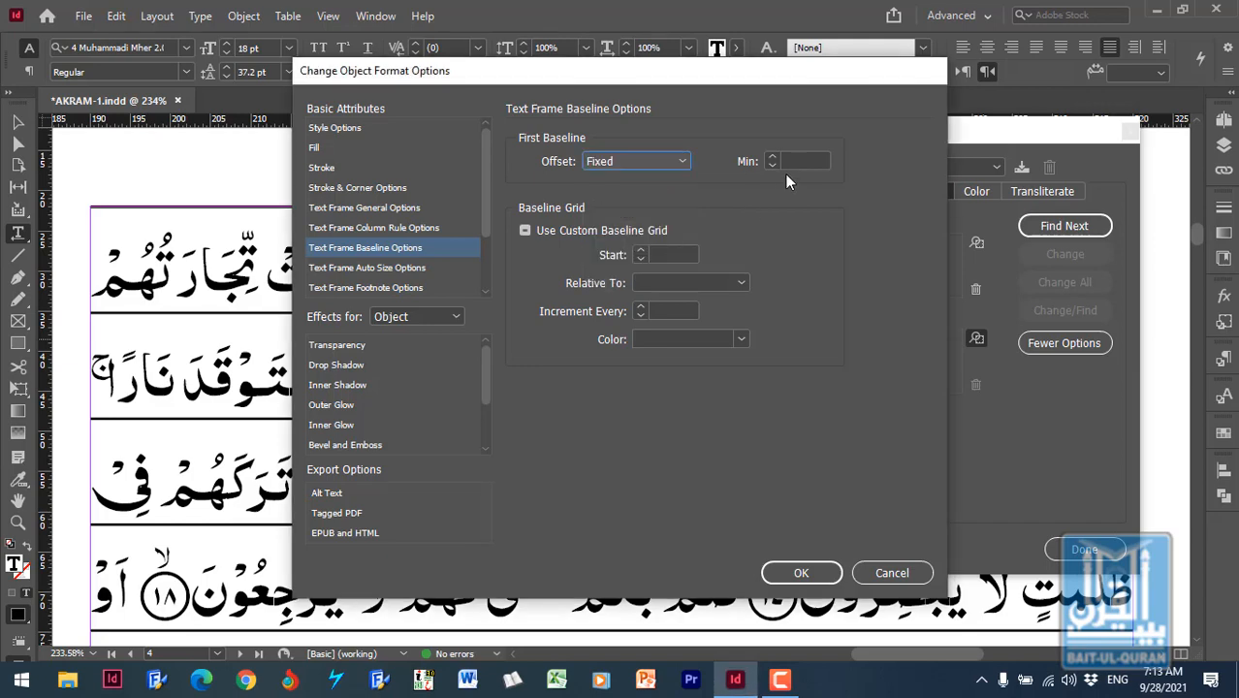
pyautogui.click(799, 160)
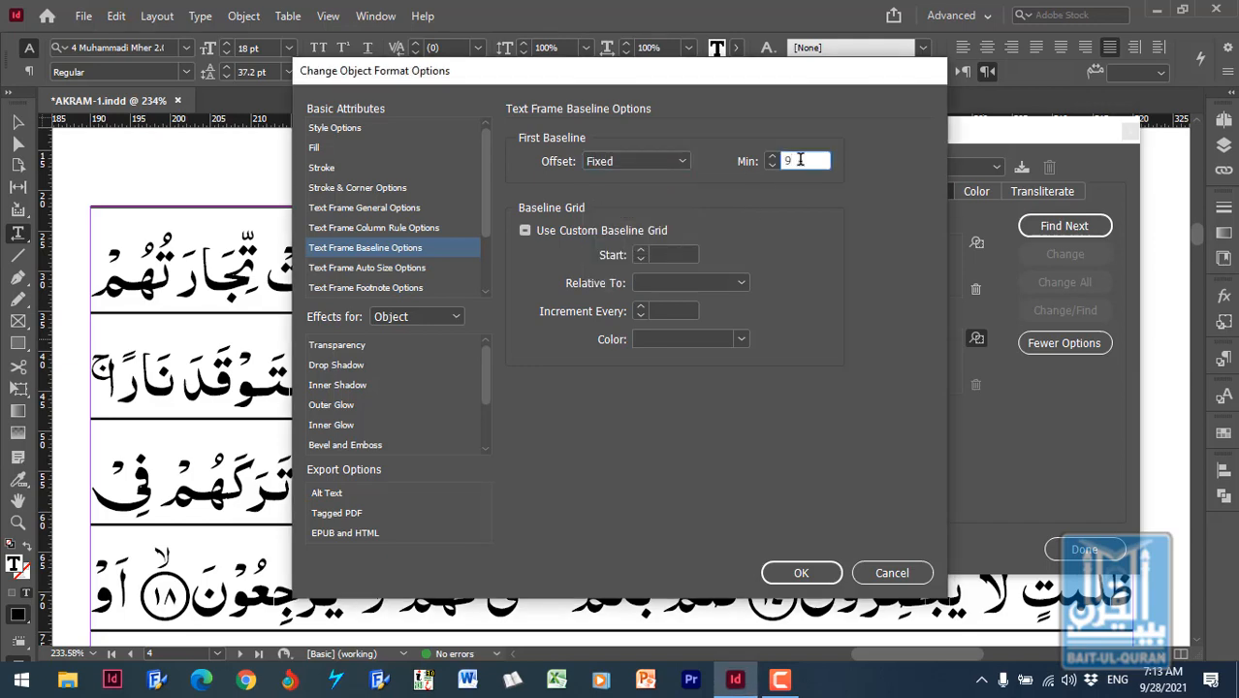
pyautogui.moveTo(803, 155); pyautogui.dragTo(772, 165)
pyautogui.click(801, 573)
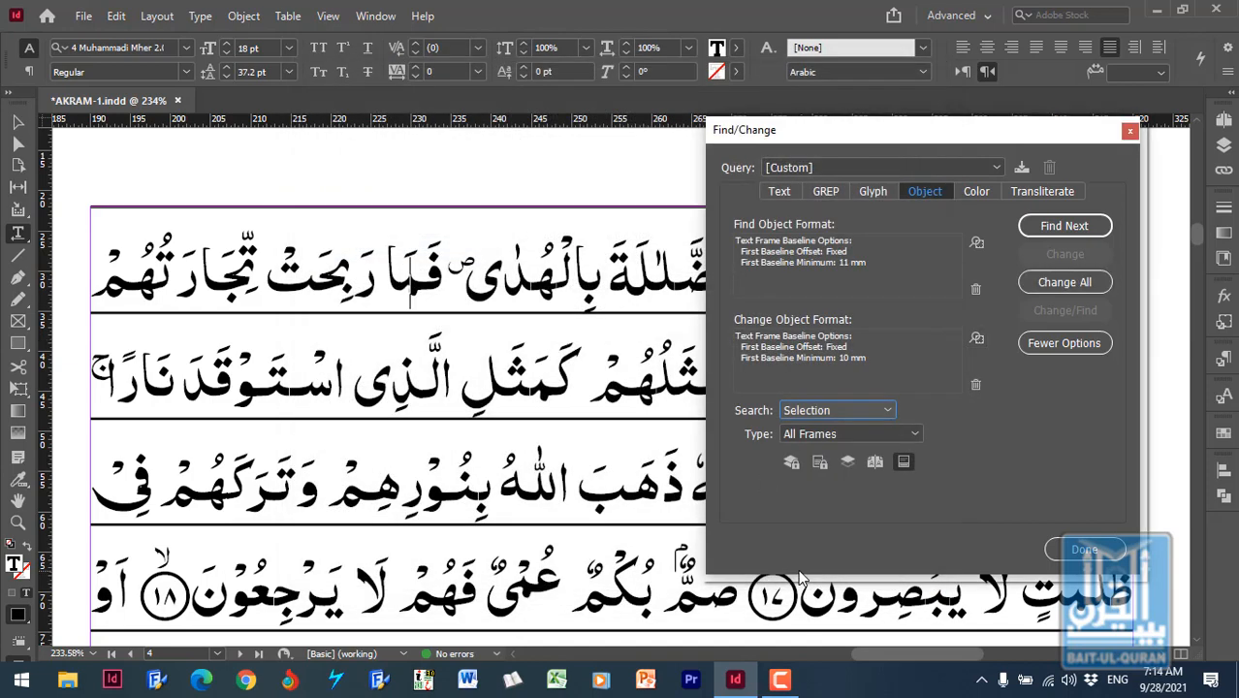
# - Apply the first baseline replacement to all matching text frames and close Find/Change
pyautogui.click(1062, 283)
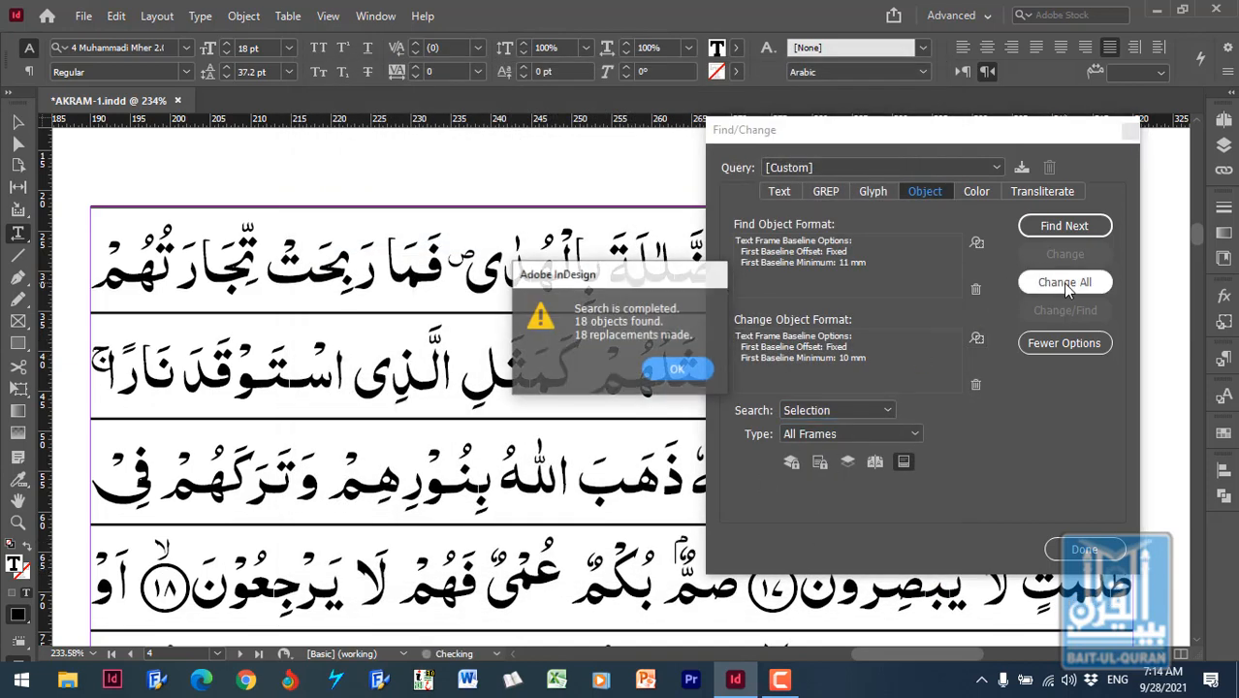
pyautogui.click(676, 372)
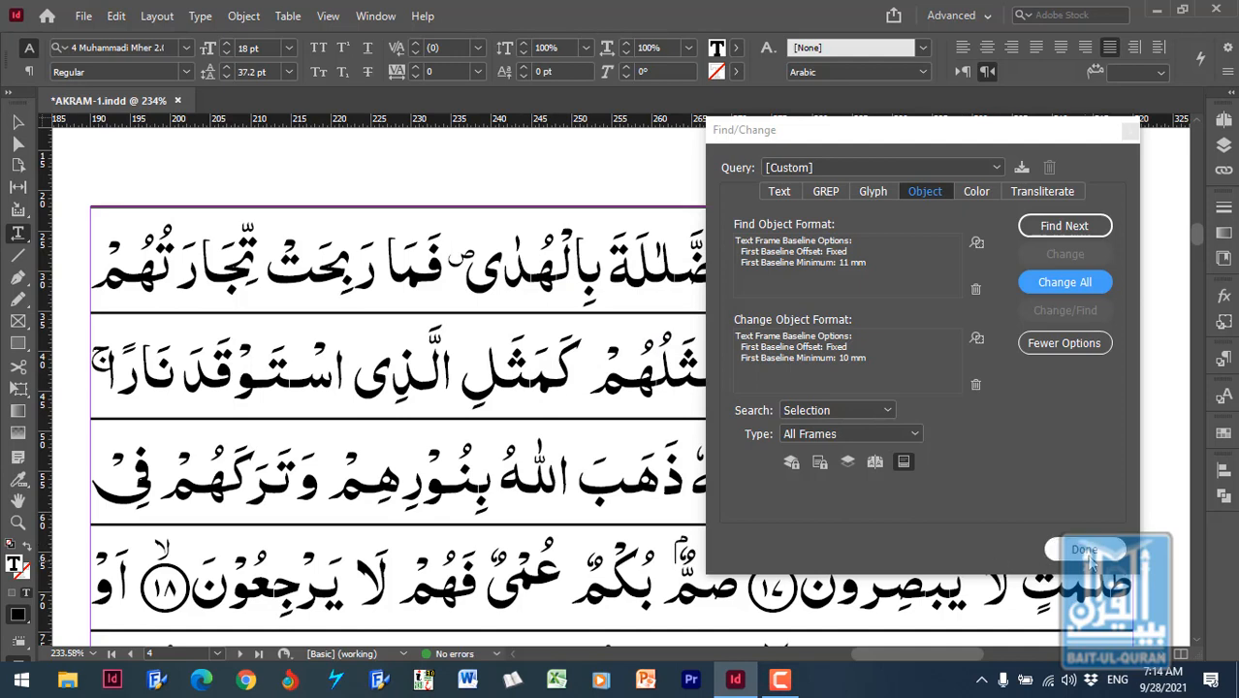
pyautogui.click(1083, 551)
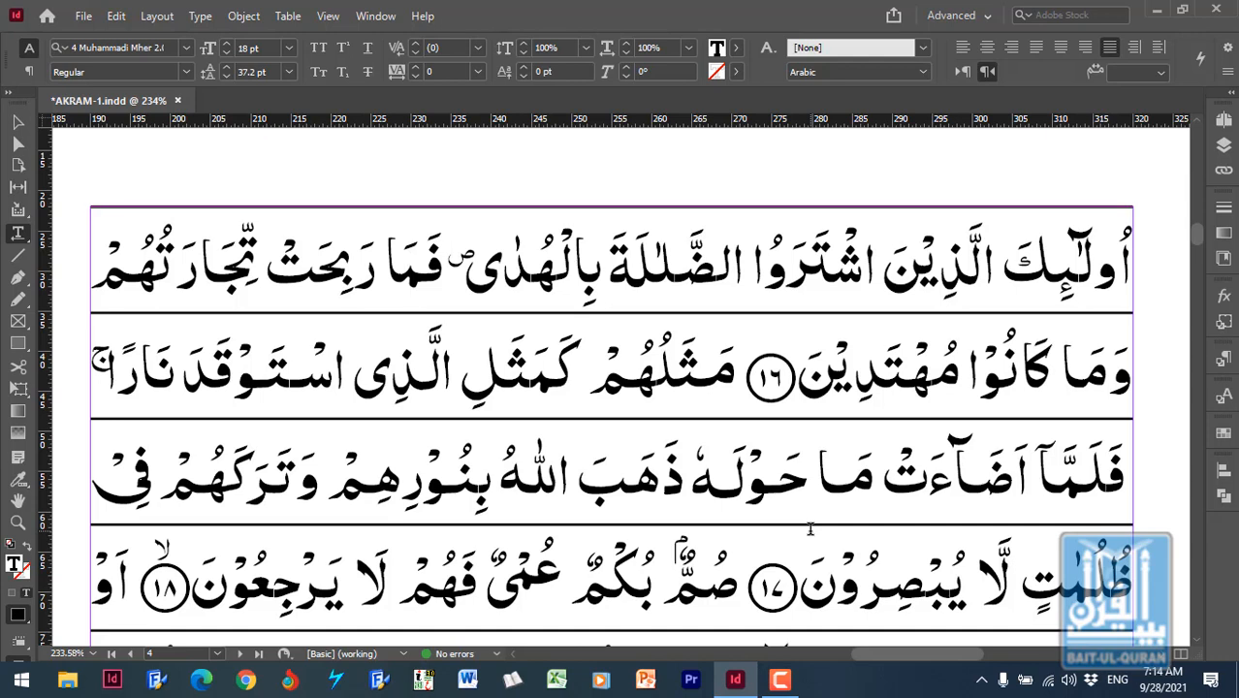
# - Ungroup the ruling lines on the right-hand page of A-Master
pyautogui.click(17, 123)
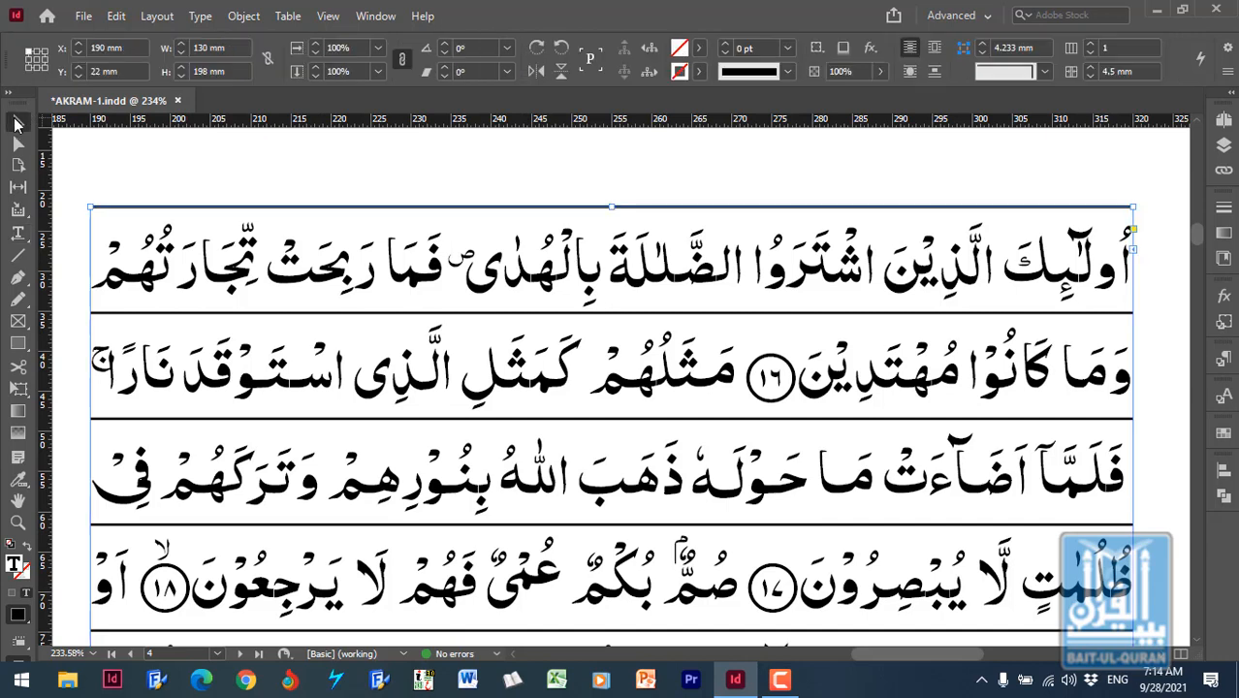
pyautogui.click(668, 187)
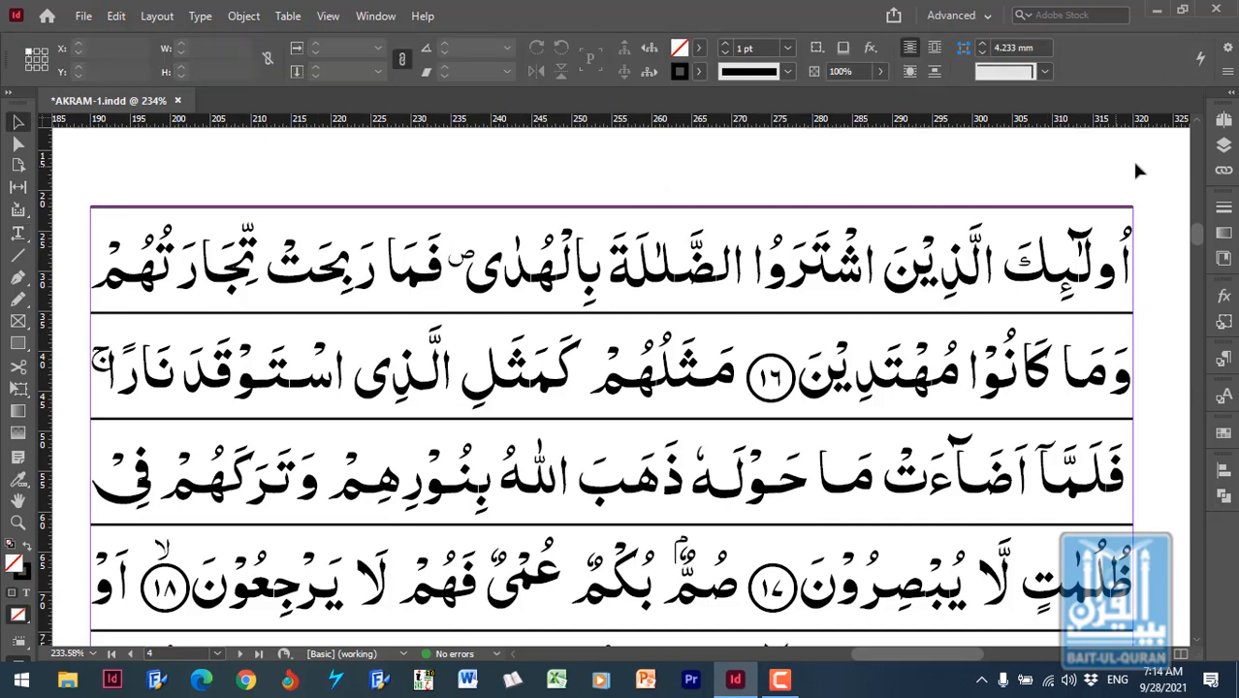
pyautogui.click(1224, 121)
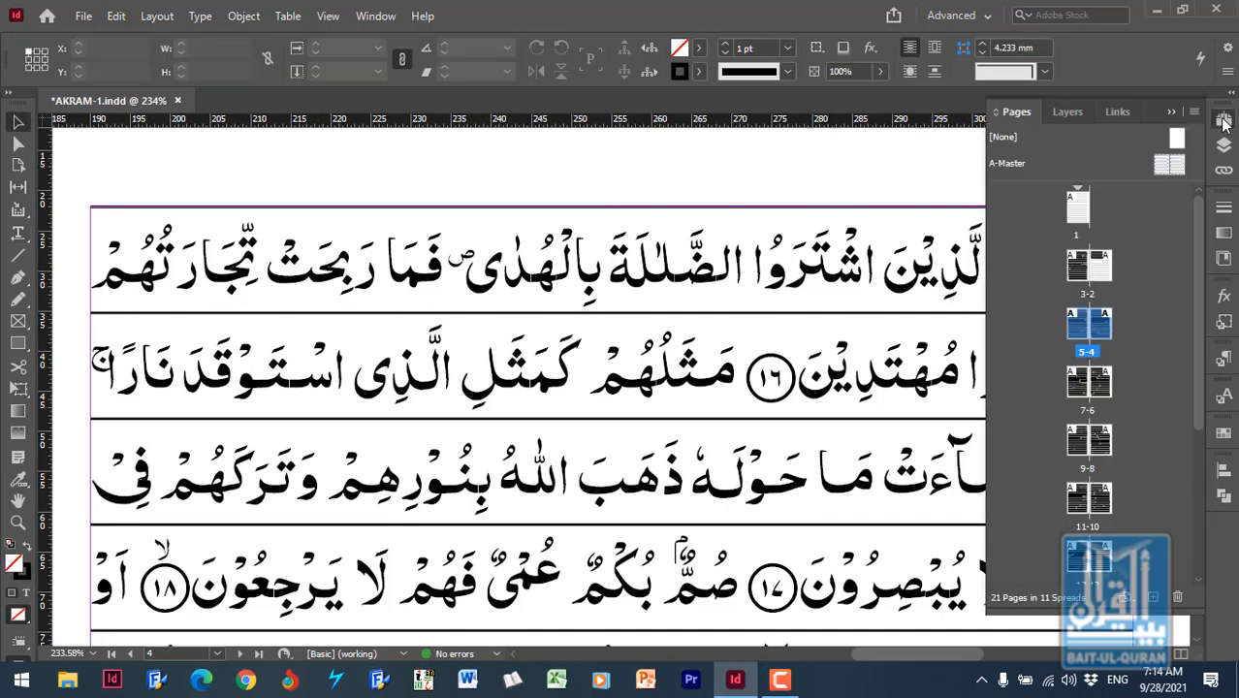
pyautogui.doubleClick(1170, 165)
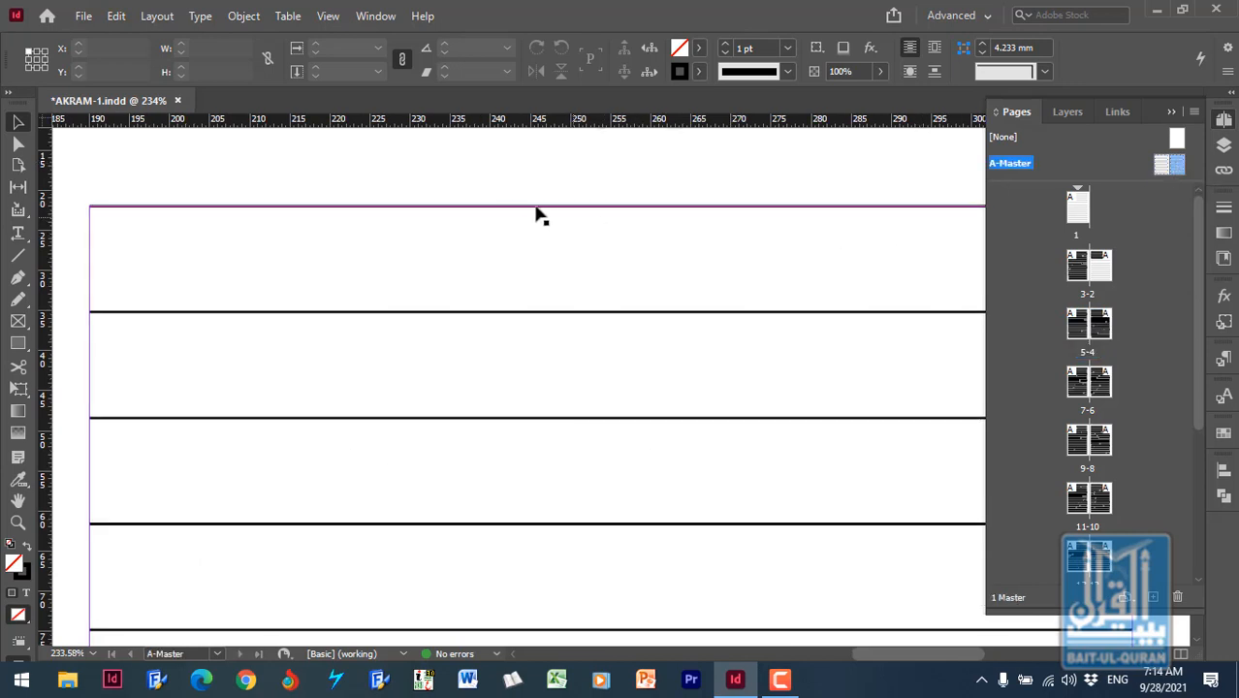
pyautogui.click(306, 318)
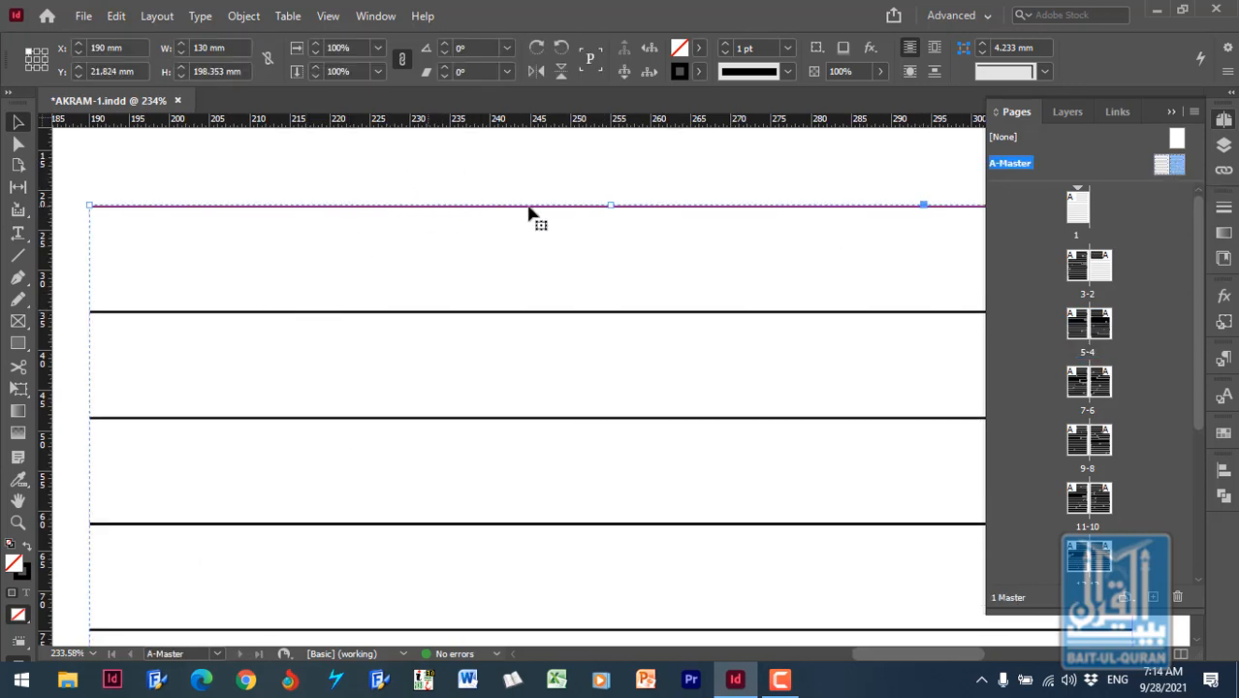
pyautogui.click(1171, 113)
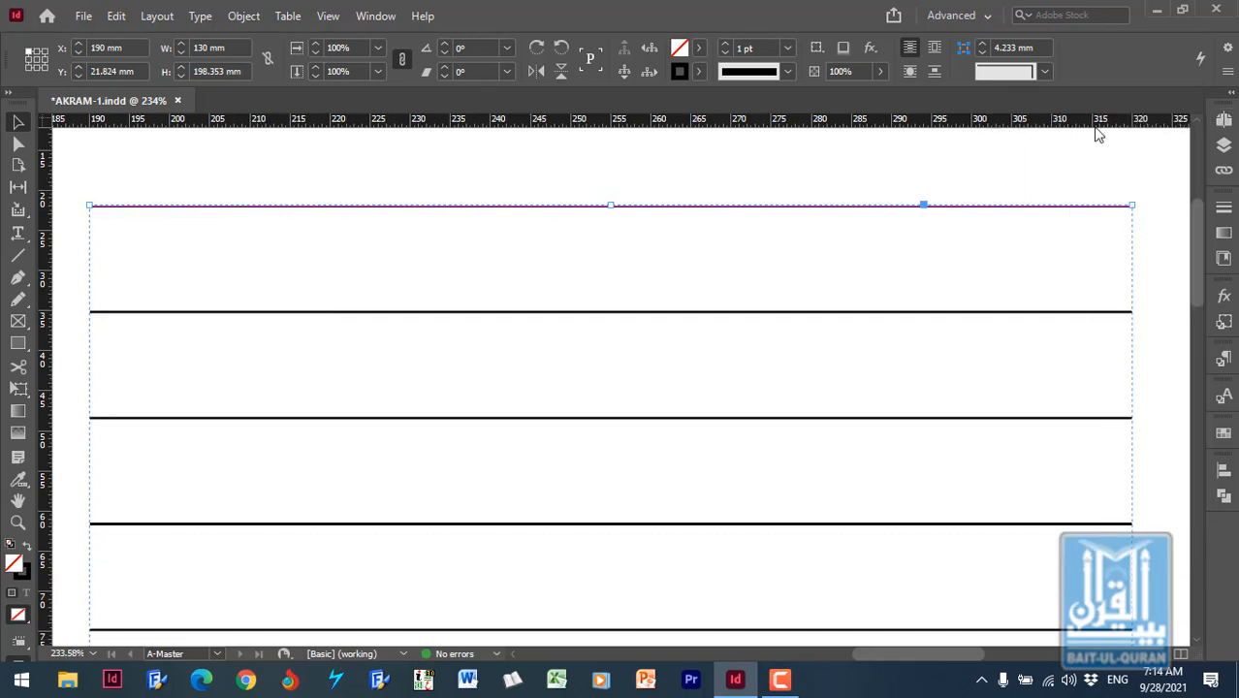
pyautogui.rightClick(882, 313)
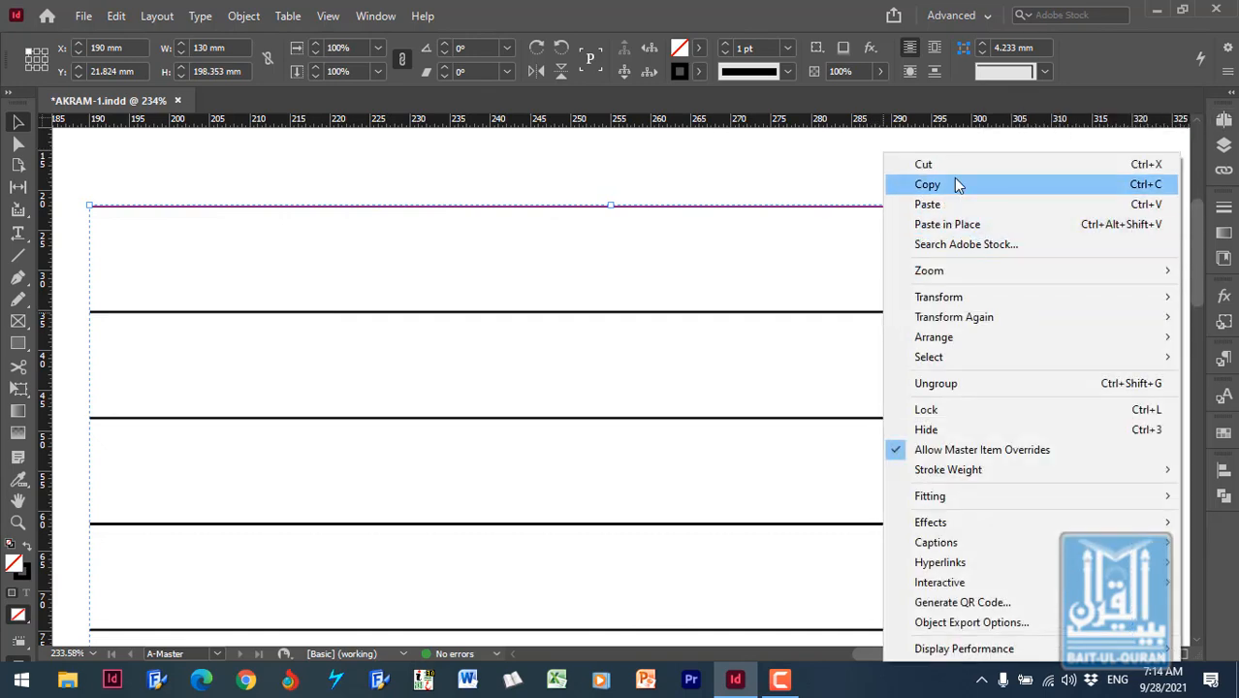
pyautogui.click(977, 386)
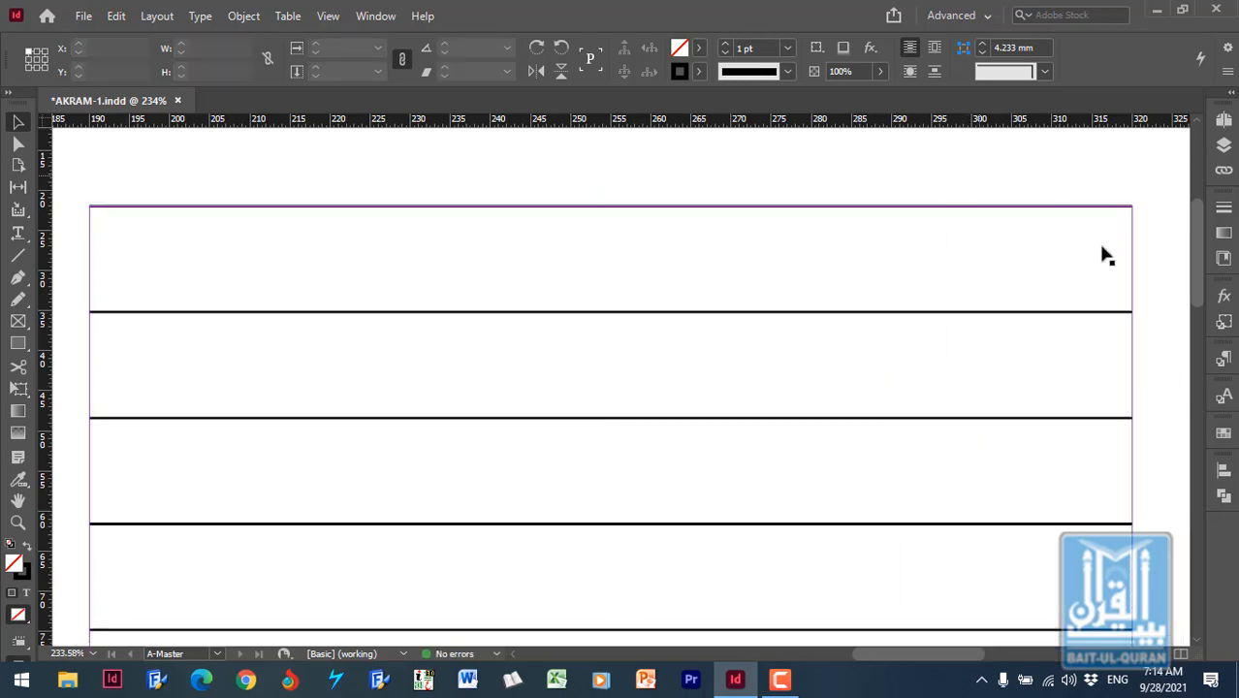
# - Set the stroke weight of all ruling lines on both master pages to 0.5 pt, leaving the text frames out of the selection
pyautogui.click(1118, 313)
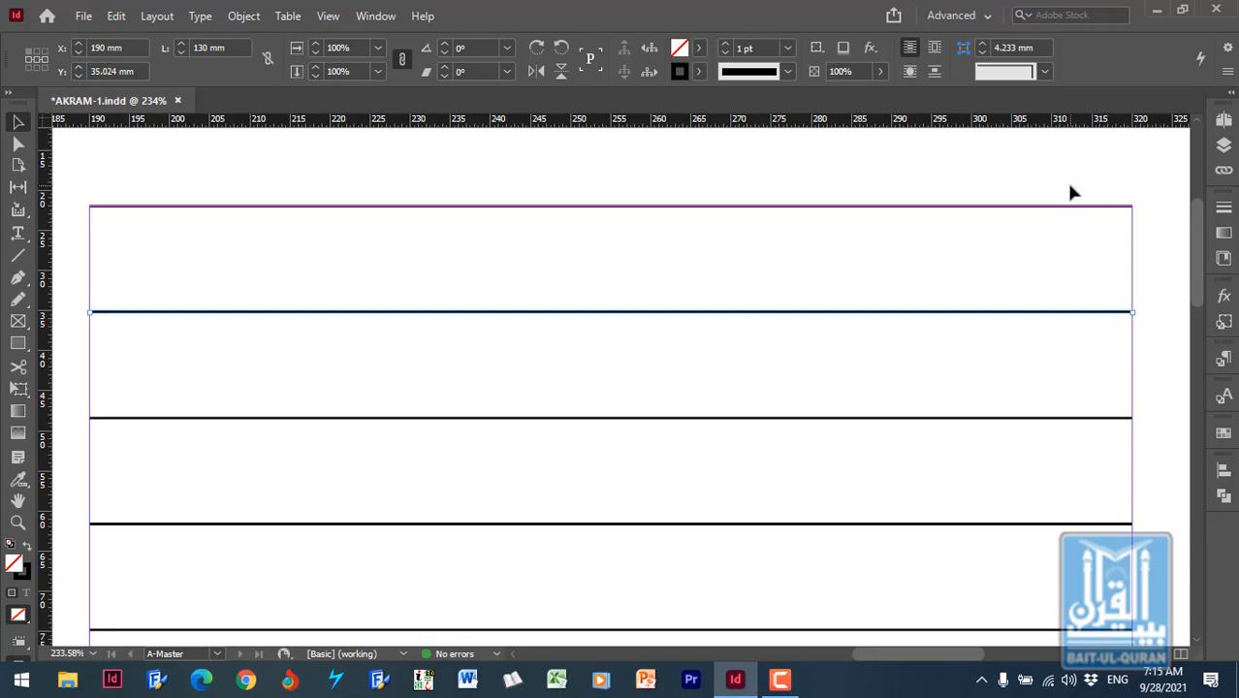
pyautogui.hotkey('ctrl', 'a')
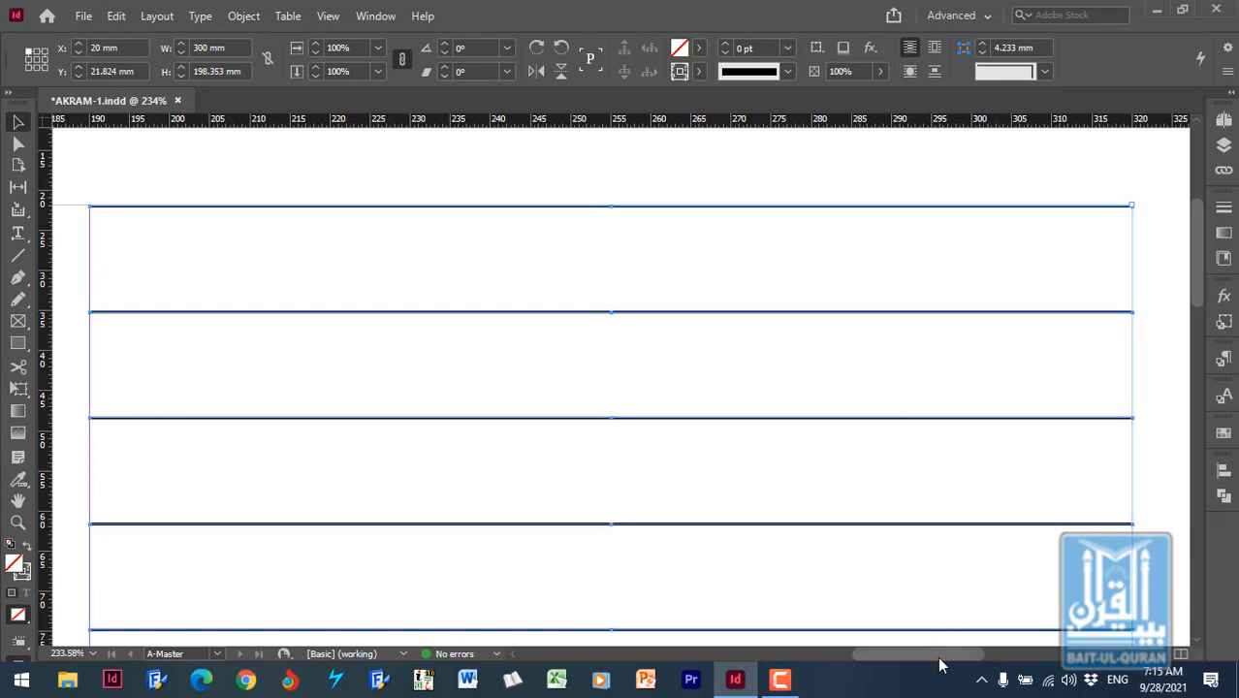
pyautogui.moveTo(934, 653)
pyautogui.mouseDown()
pyautogui.moveTo(823, 655)
pyautogui.moveTo(732, 676)
pyautogui.moveTo(781, 675)
pyautogui.mouseUp()
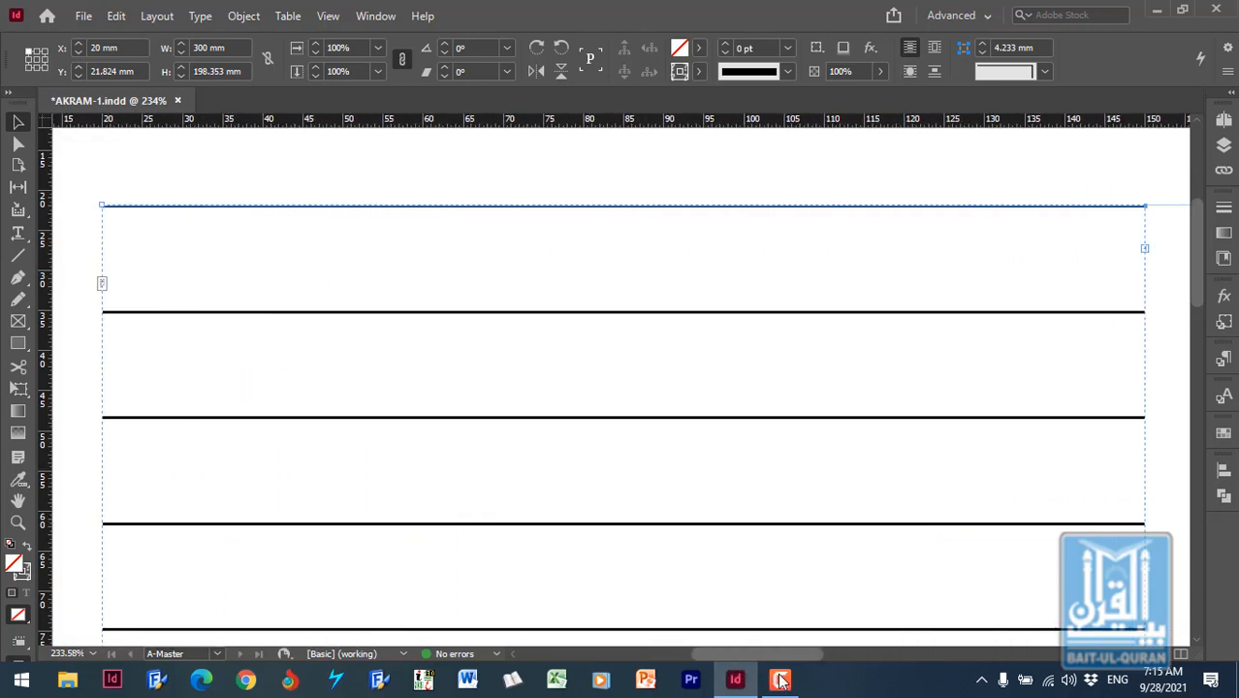
pyautogui.keyDown('shift'); pyautogui.click(865, 241); pyautogui.keyUp('shift')
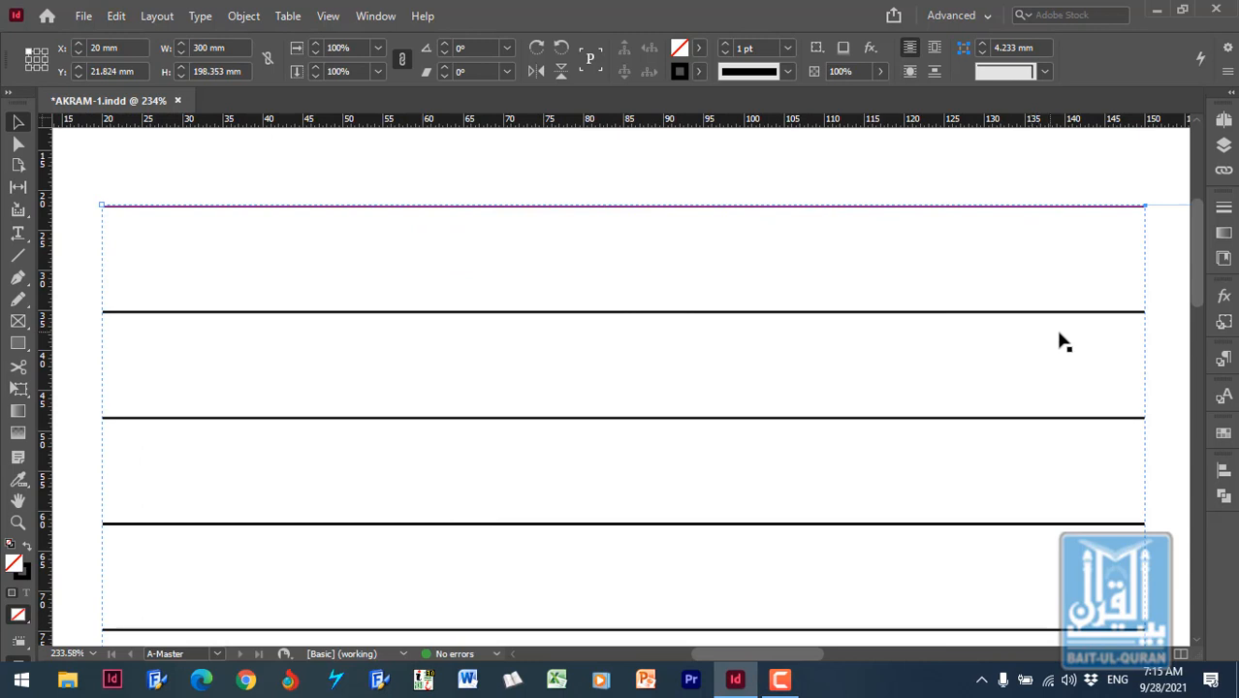
pyautogui.click(788, 50)
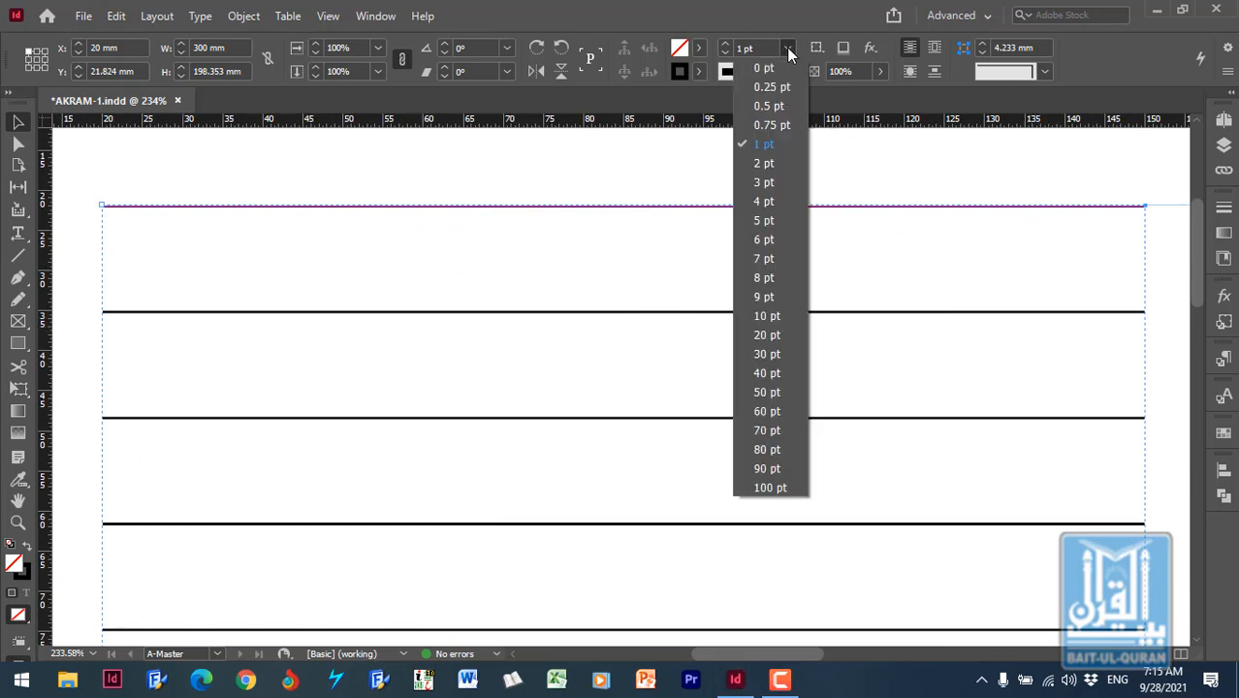
pyautogui.click(775, 104)
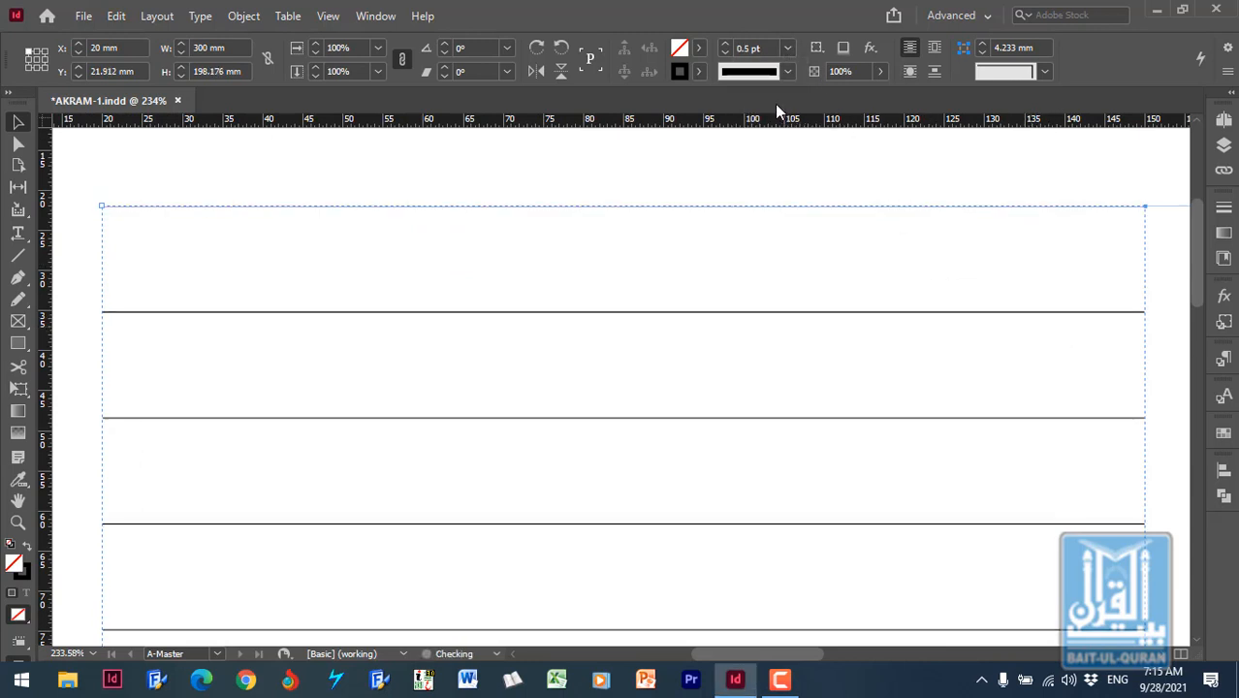
pyautogui.click(864, 185)
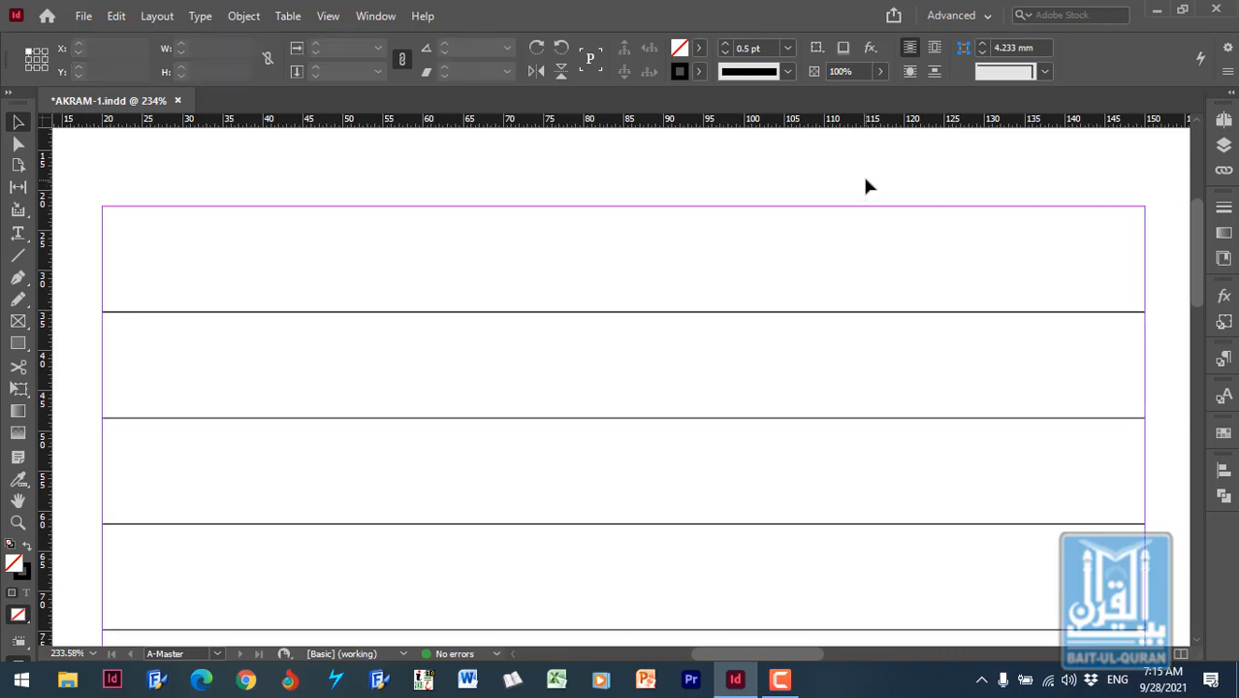
# - Ungroup the ruling lines on the left-hand page of A-Master
pyautogui.click(263, 210)
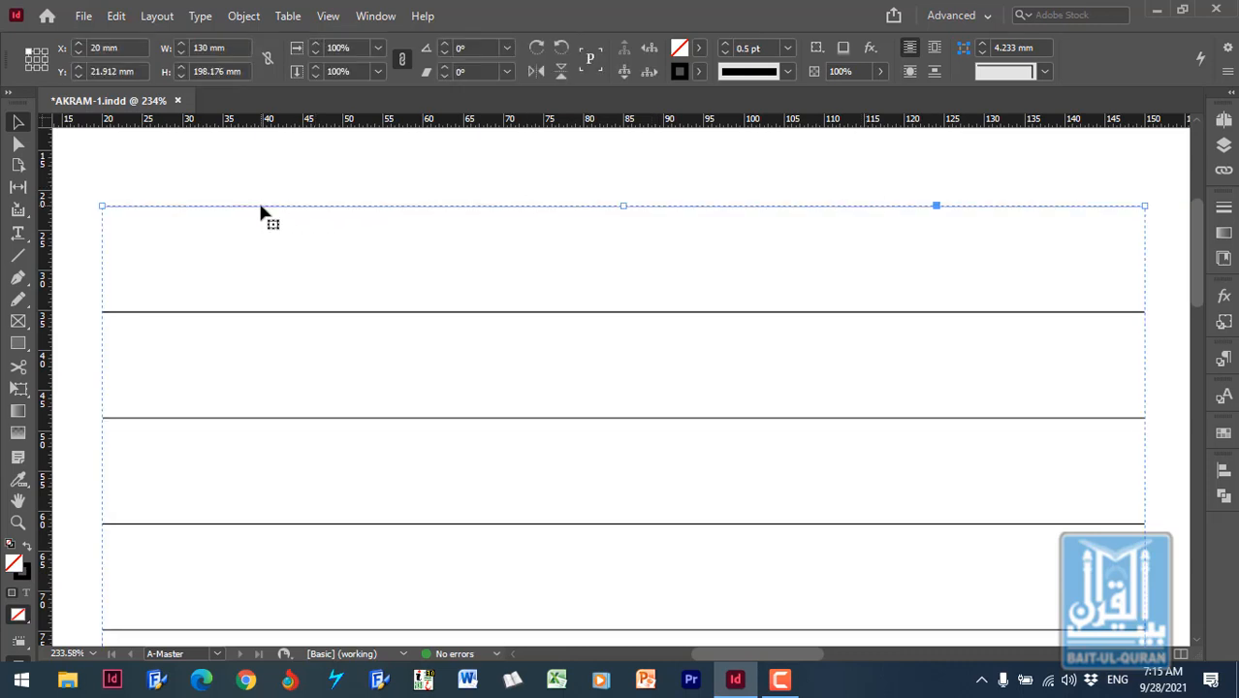
pyautogui.click(269, 187)
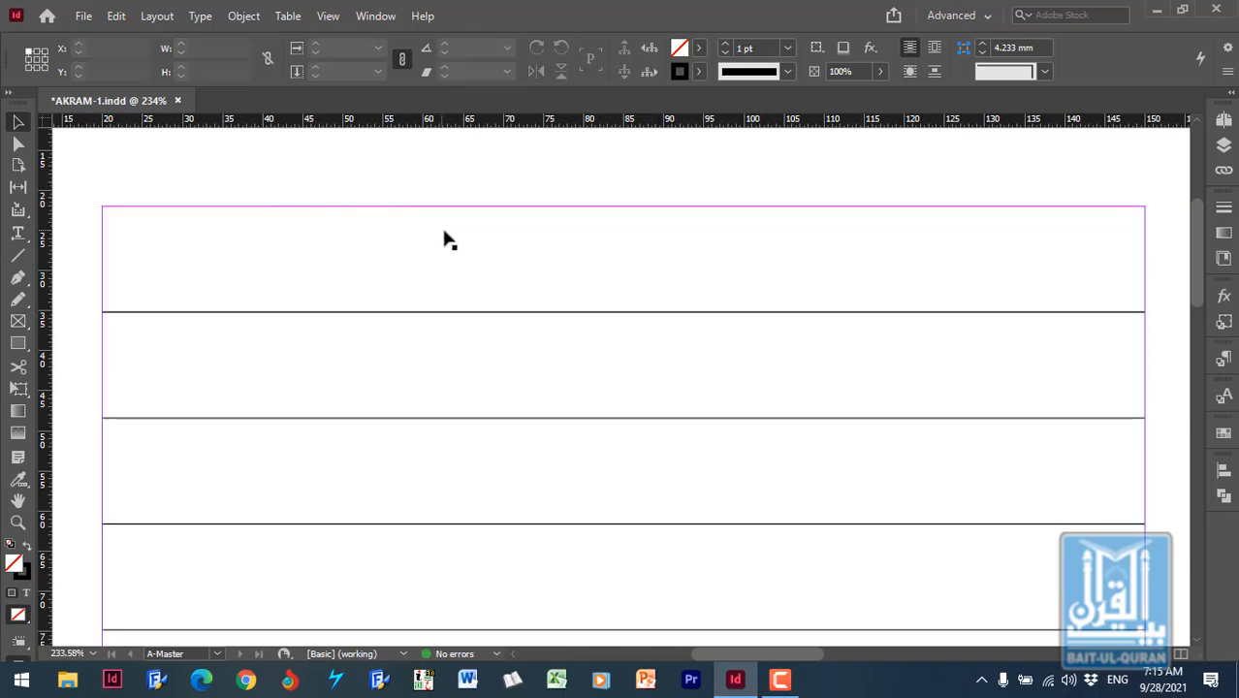
pyautogui.click(436, 313)
pyautogui.rightClick(438, 319)
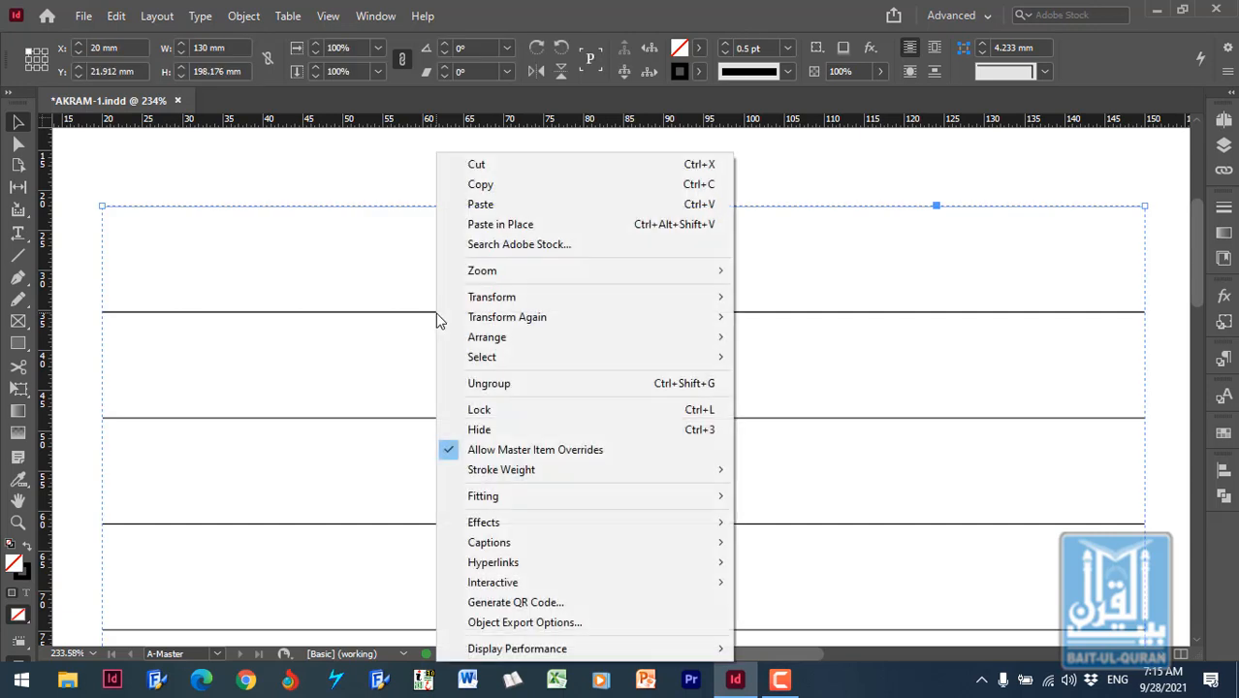
pyautogui.click(488, 384)
# - Delete the topmost ruling line, lying on the upper frame edge, from both the left-hand and right-hand master pages
pyautogui.click(384, 221)
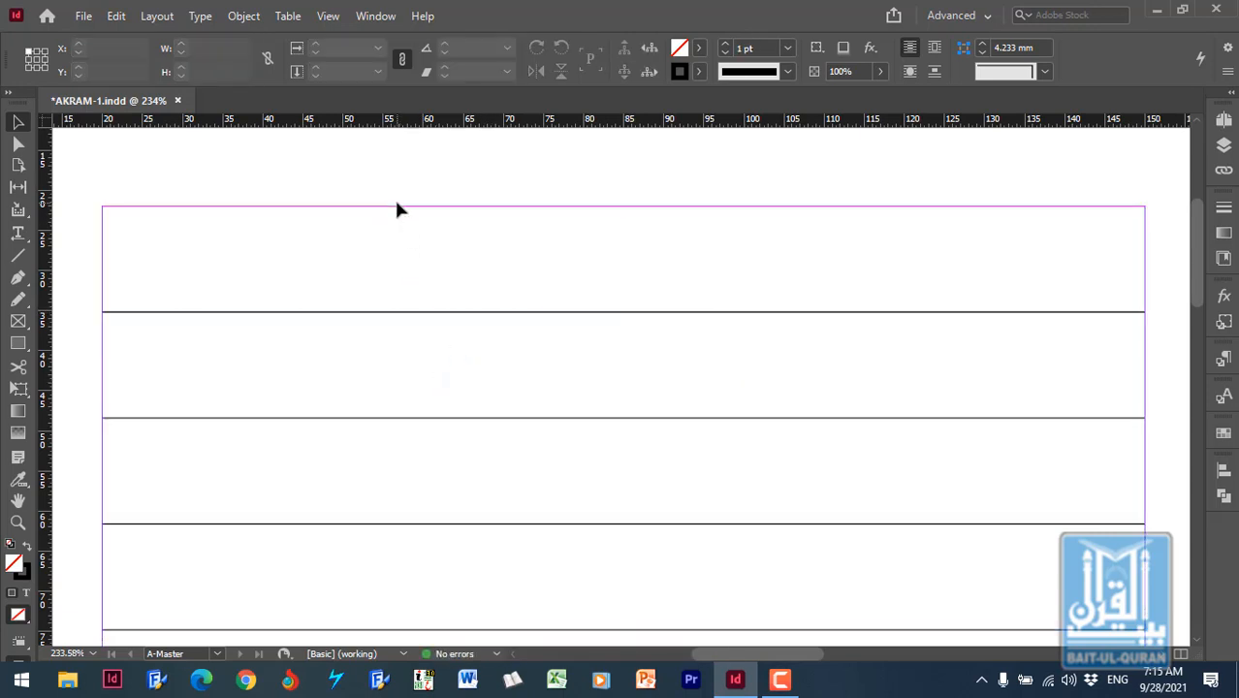
pyautogui.click(397, 207)
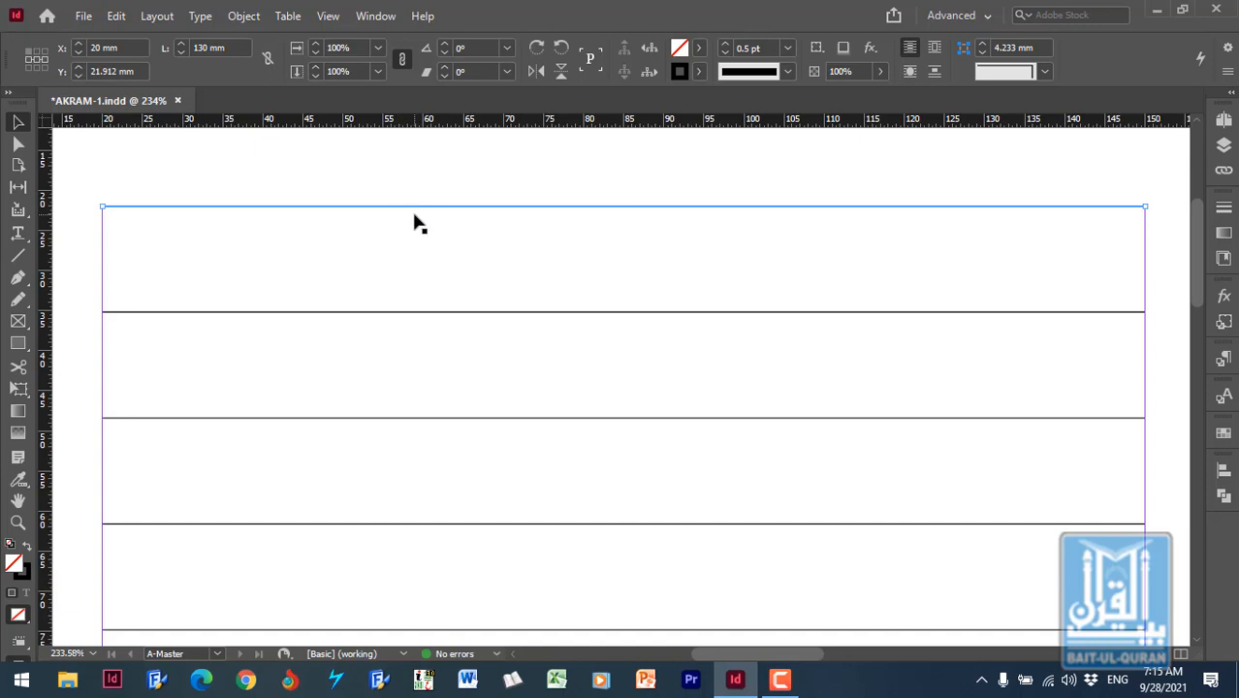
pyautogui.click(461, 186)
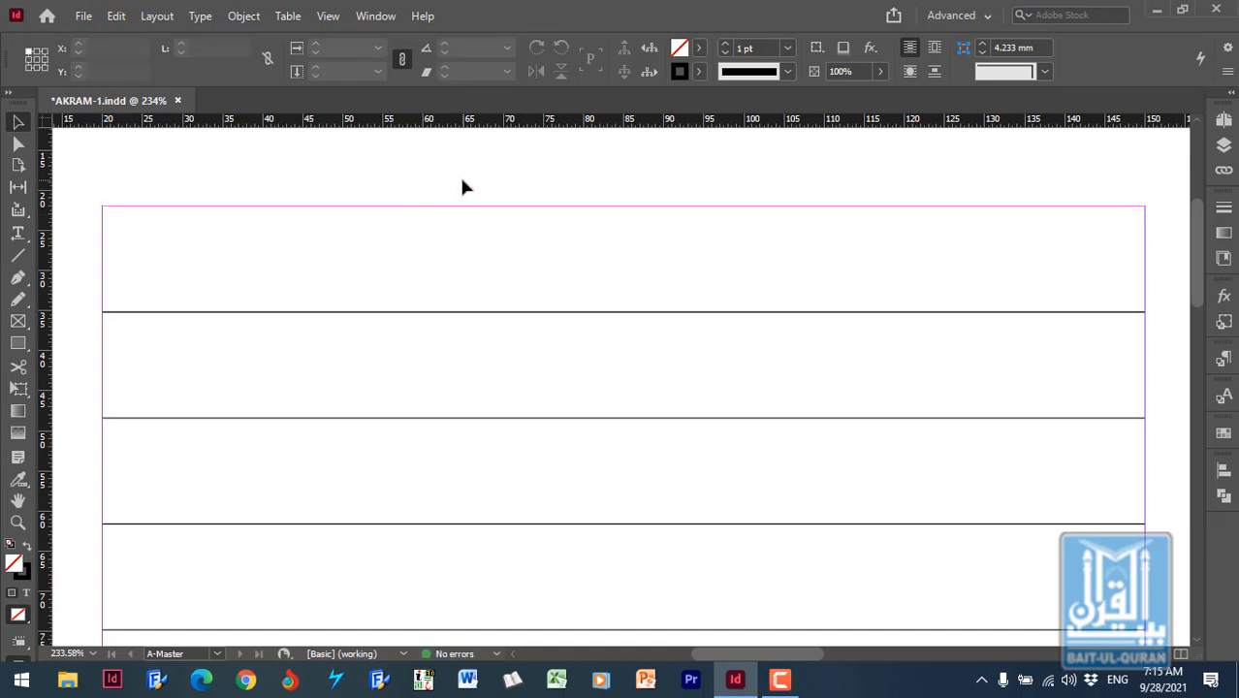
pyautogui.hotkey('ctrl', 'alt', '0')
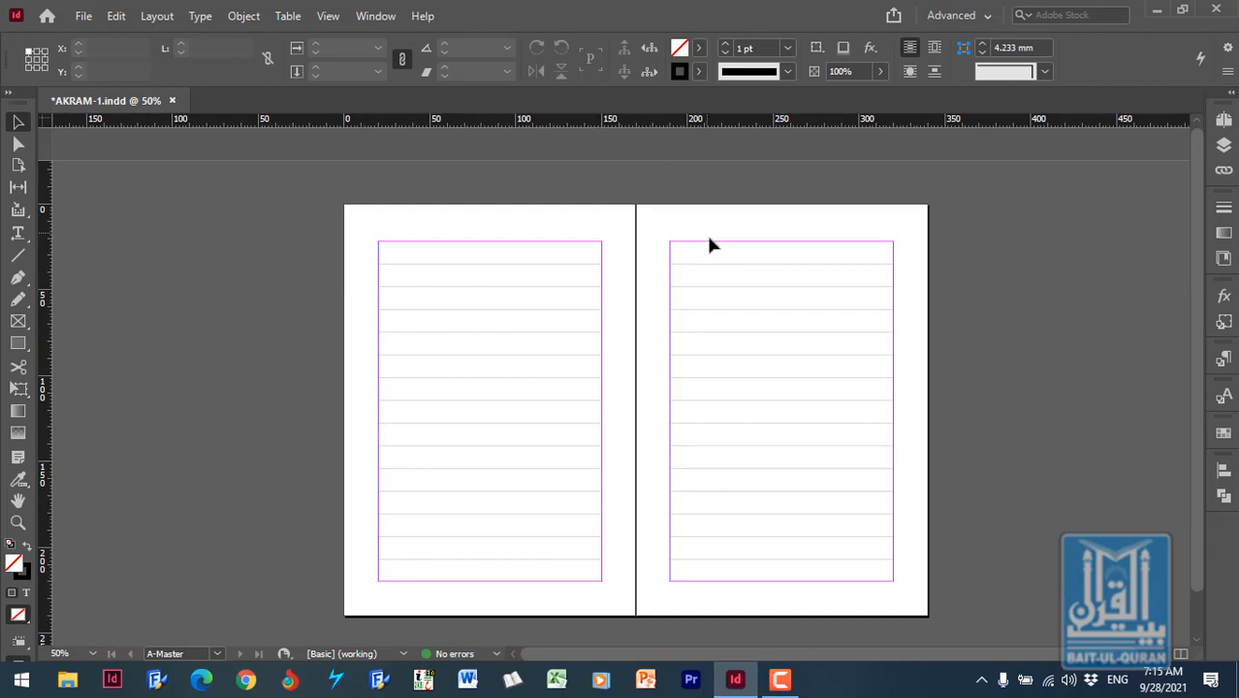
pyautogui.click(709, 242)
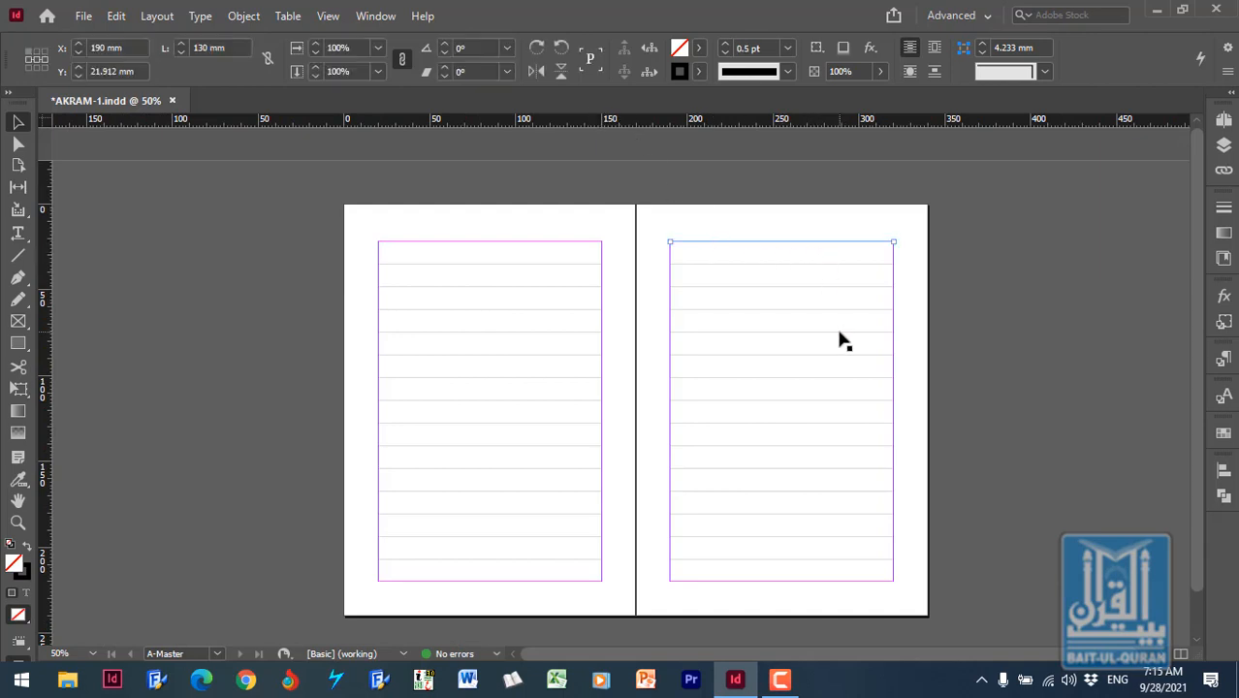
pyautogui.click(846, 633)
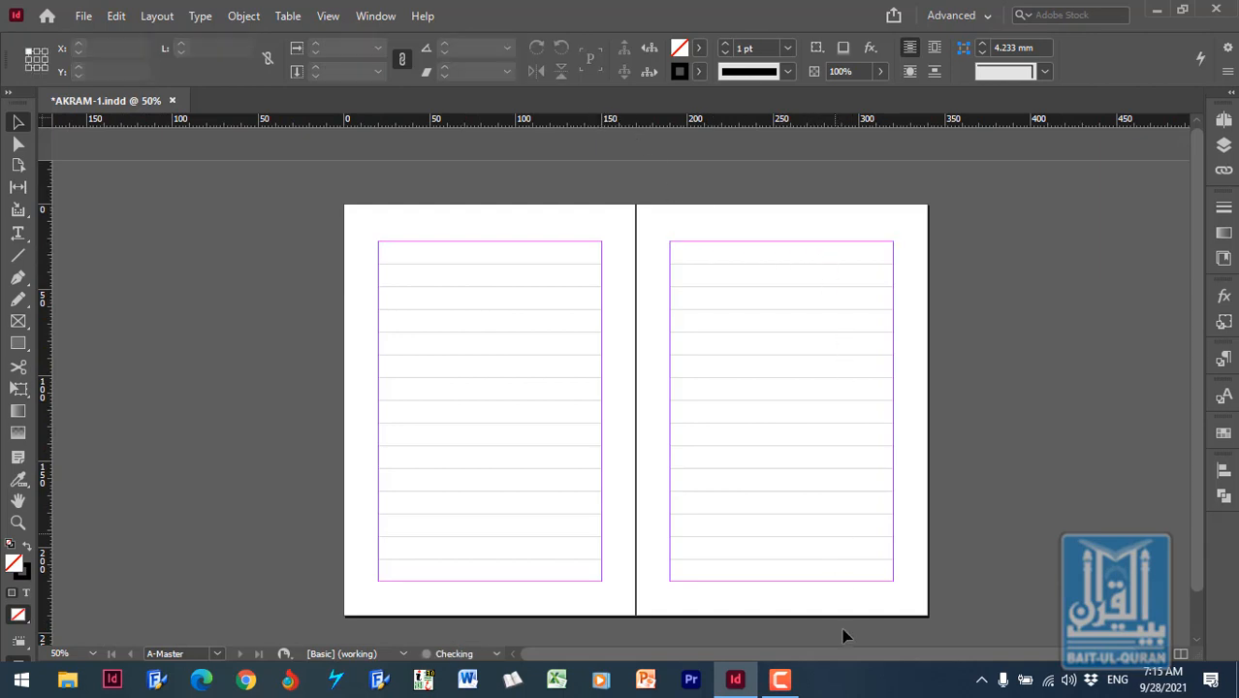
# - Delete the bottommost ruling lines along the lower frame edge of the master pages, keeping the text frames out of the selection
pyautogui.click(890, 583)
pyautogui.click(929, 593)
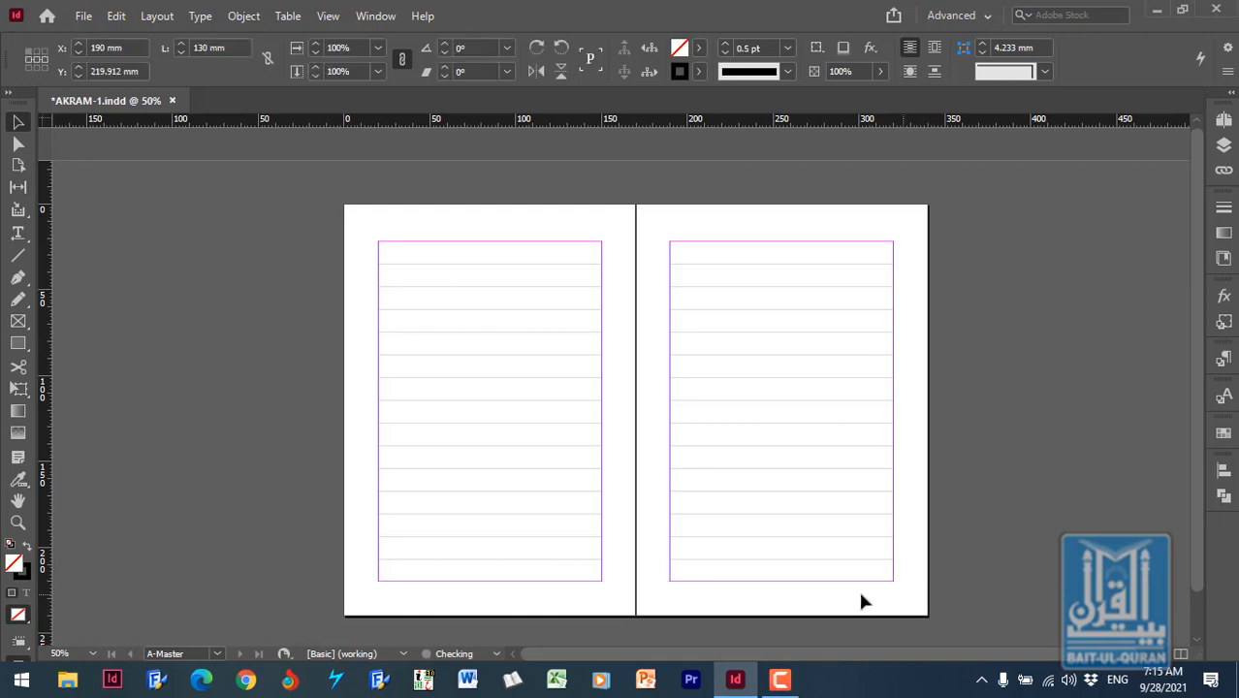
pyautogui.click(600, 584)
pyautogui.click(590, 586)
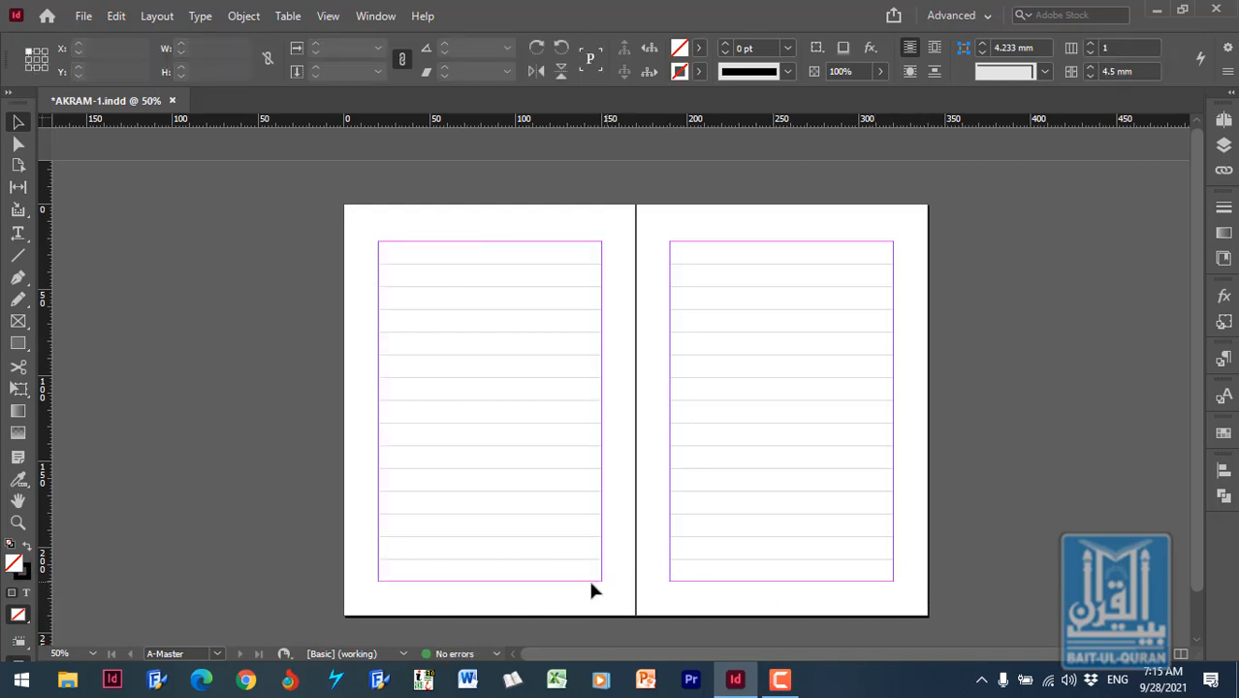
pyautogui.moveTo(614, 574); pyautogui.dragTo(358, 603)
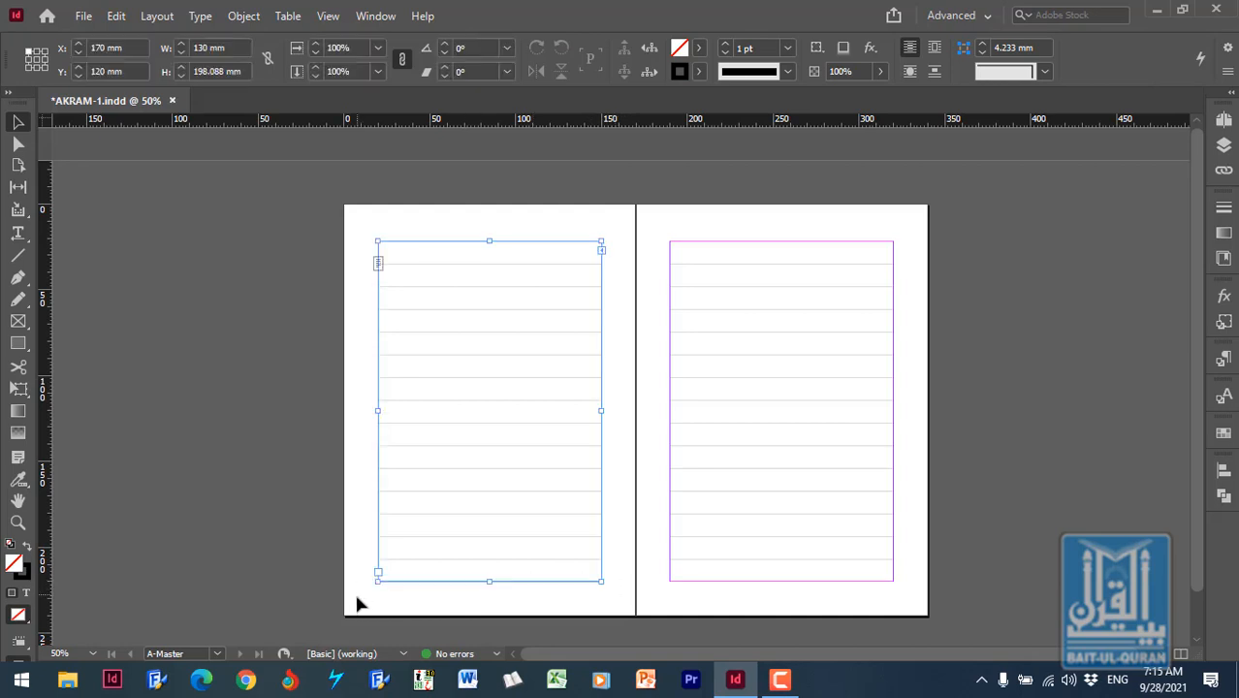
pyautogui.keyDown('shift'); pyautogui.click(514, 415); pyautogui.keyUp('shift')
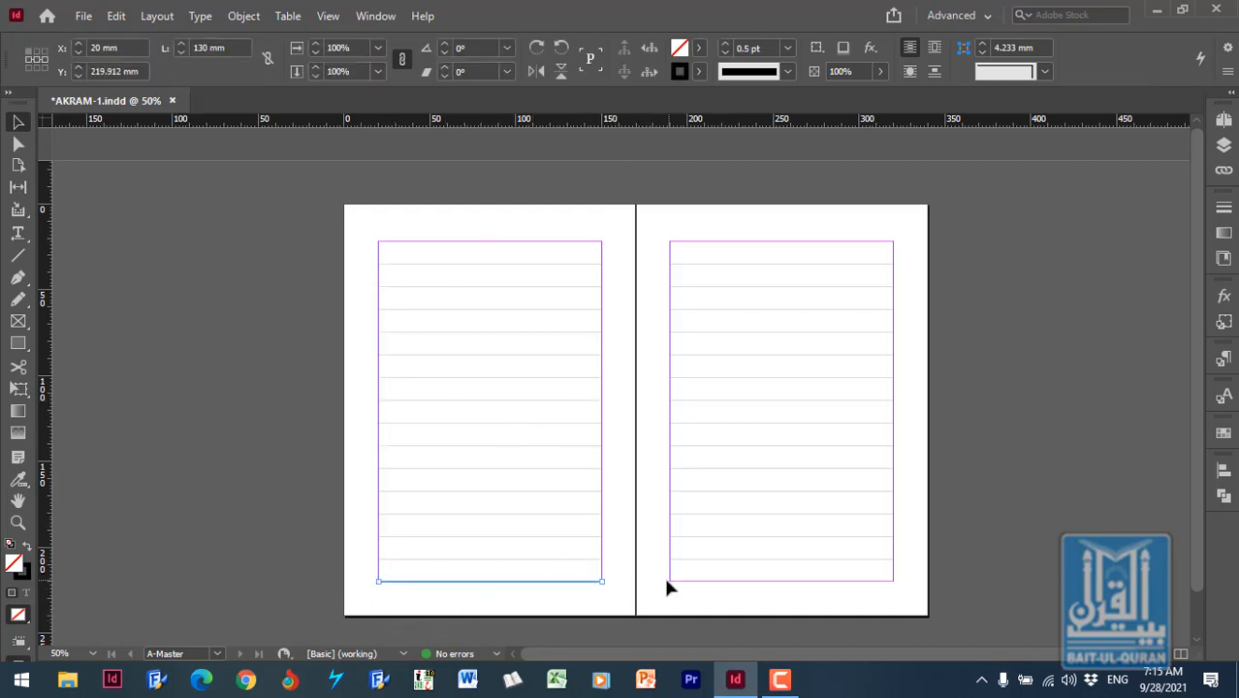
pyautogui.press('Delete')
pyautogui.moveTo(361, 224); pyautogui.dragTo(624, 251)
pyautogui.keyDown('shift'); pyautogui.click(577, 259); pyautogui.keyUp('shift')
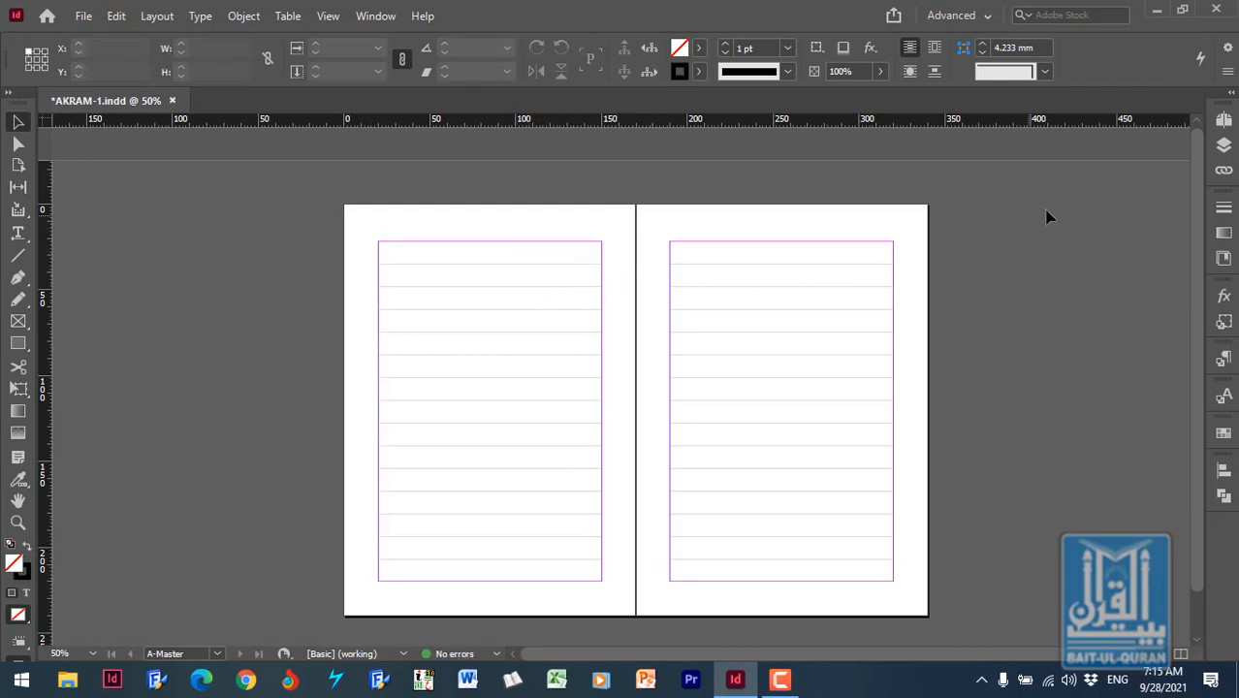
# - Open the spread with pages 2 and 3 and examine the text between the ruling lines midway down page 3 up close
pyautogui.click(1223, 119)
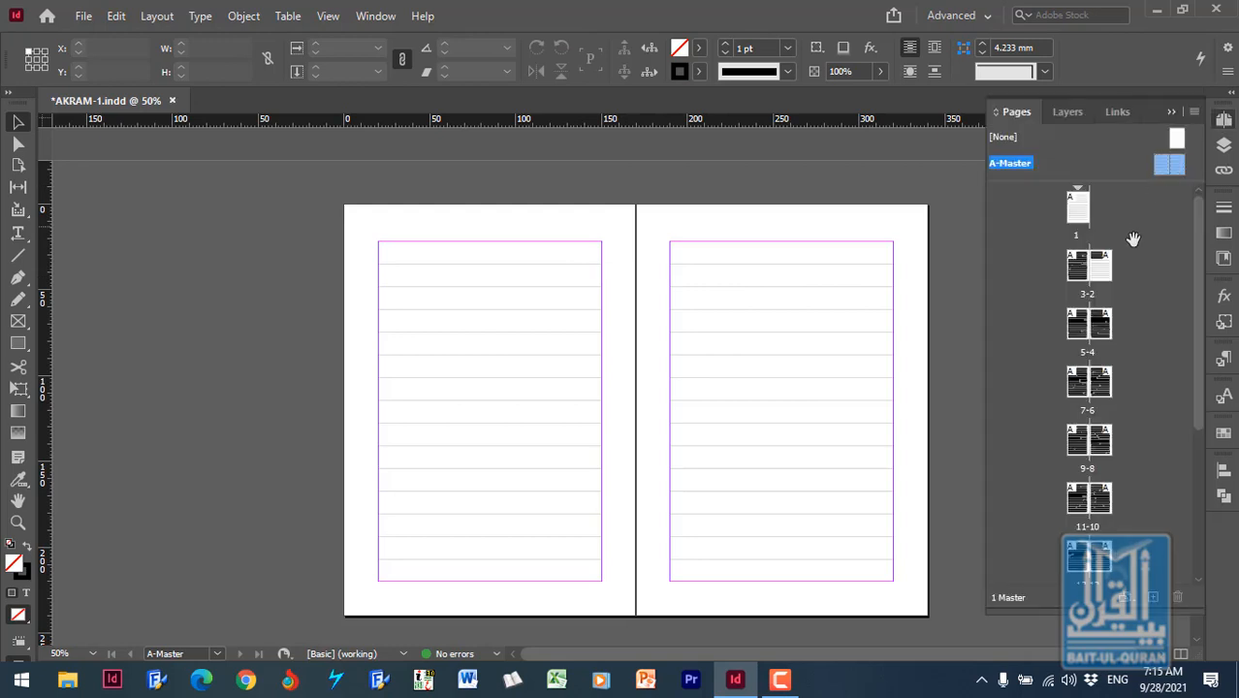
pyautogui.doubleClick(1099, 267)
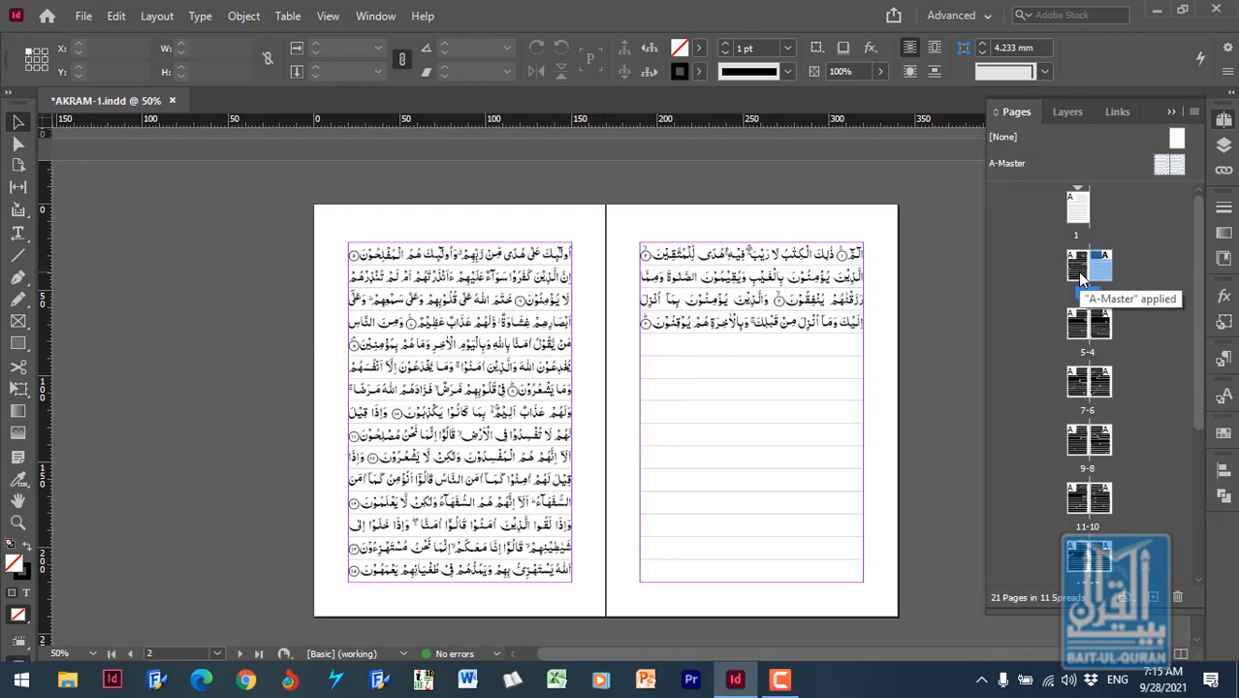
pyautogui.click(18, 522)
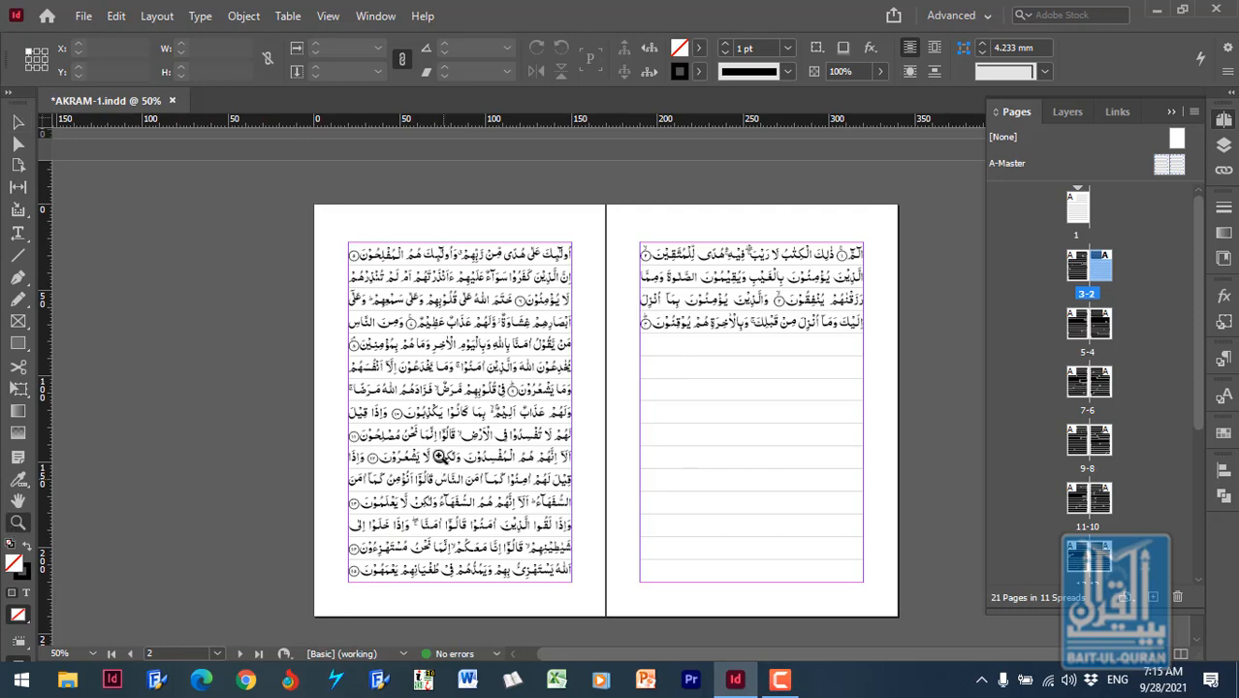
pyautogui.moveTo(327, 351); pyautogui.dragTo(586, 475)
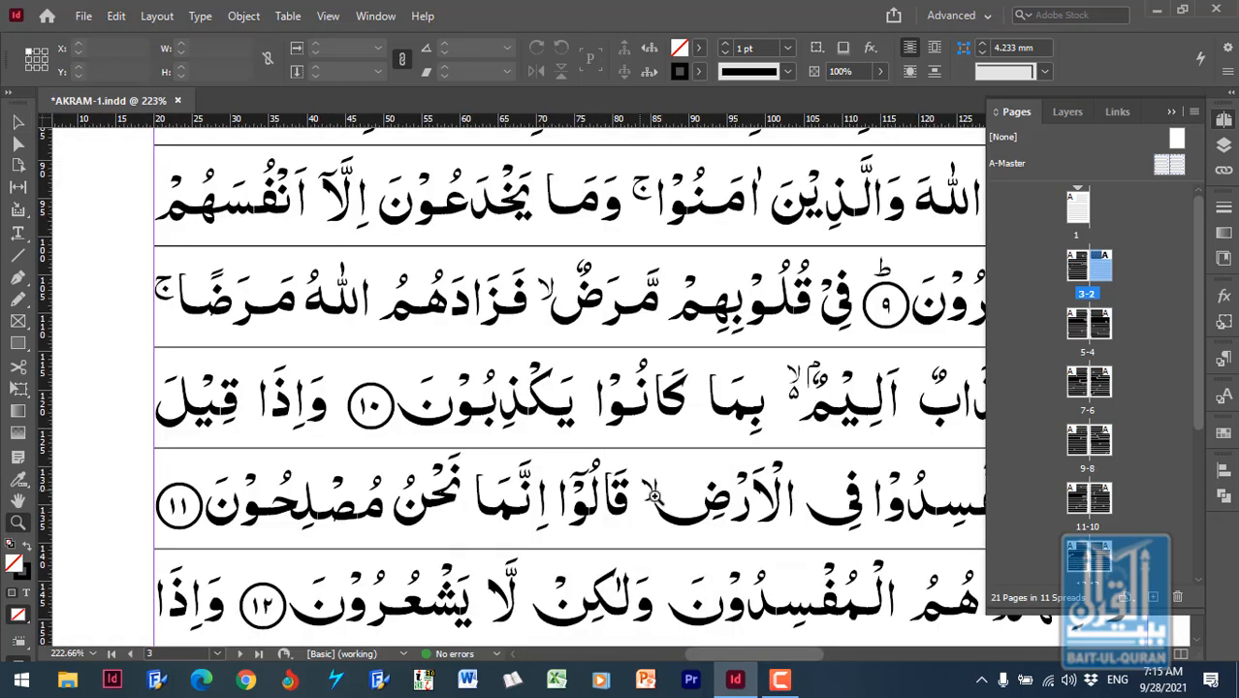
pyautogui.click(1170, 111)
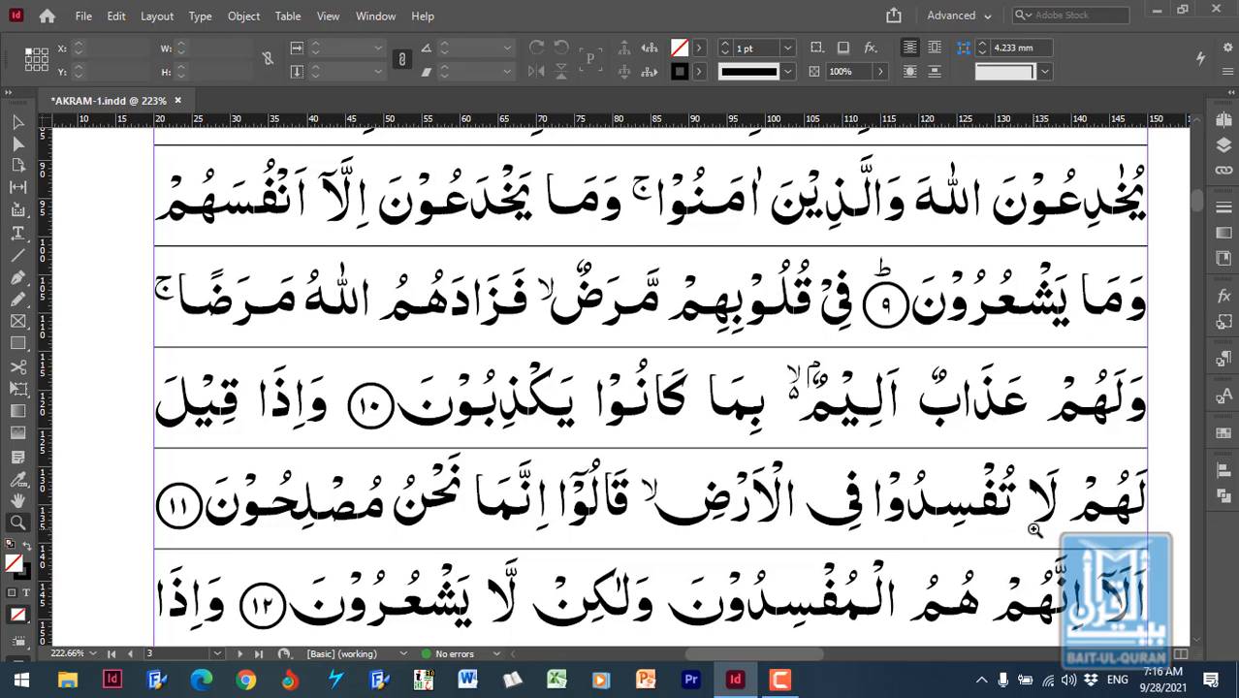
# - Open the right-hand page of A-Master and give its text frame a 3 pt stroke
pyautogui.scroll(15, 1034, 529)
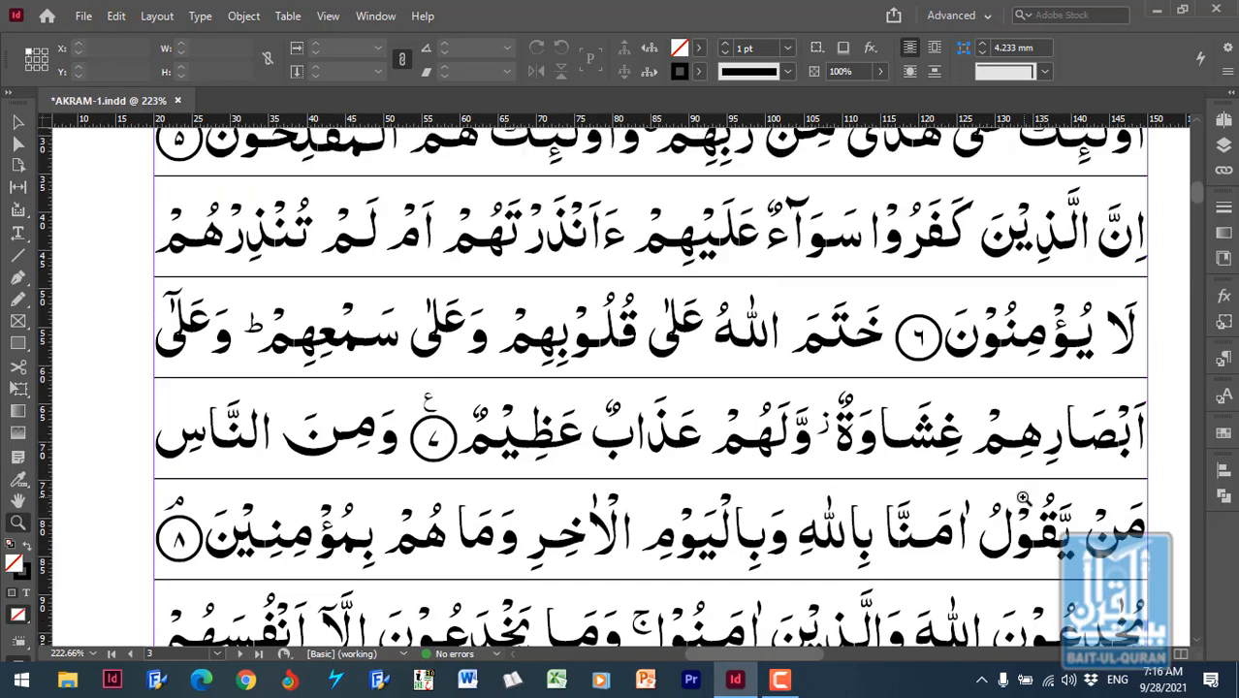
pyautogui.scroll(-3, 965, 409)
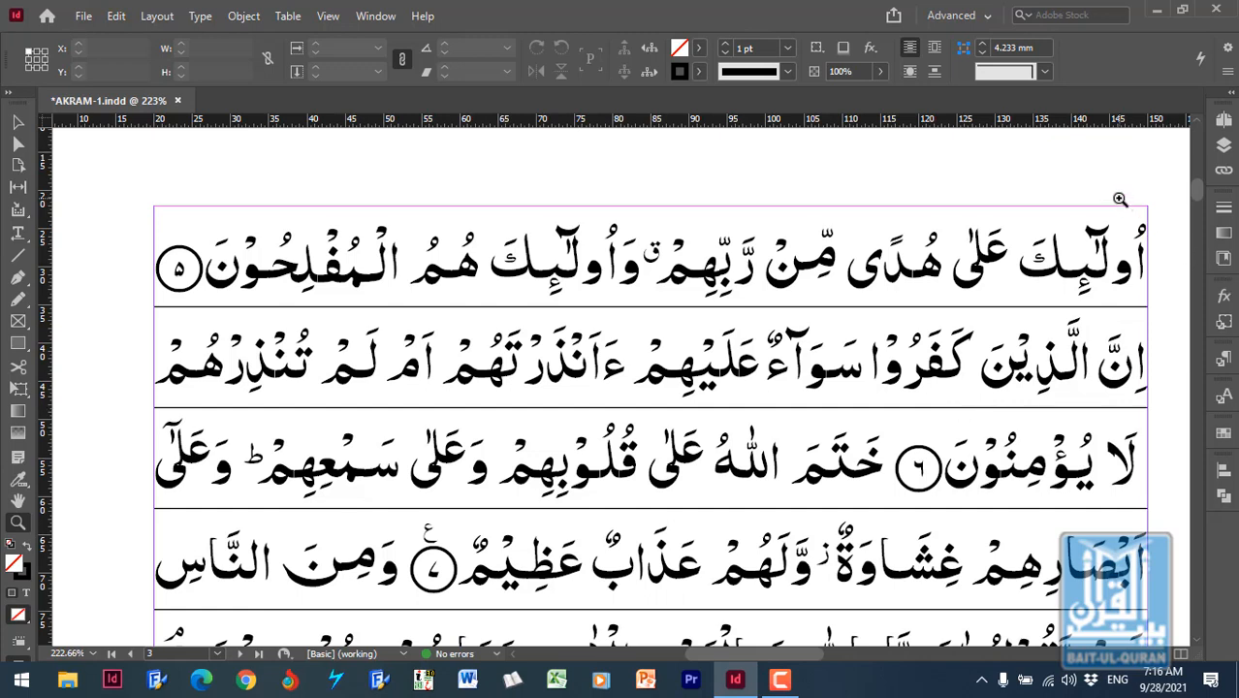
pyautogui.click(18, 122)
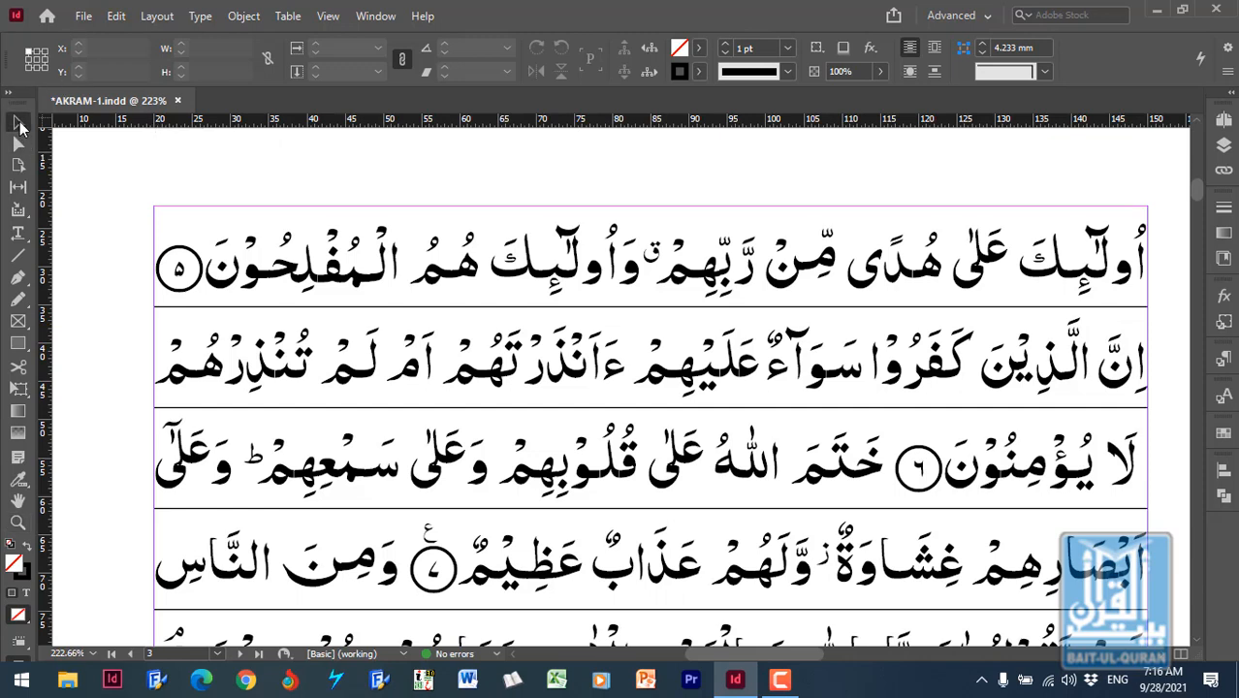
pyautogui.click(1223, 118)
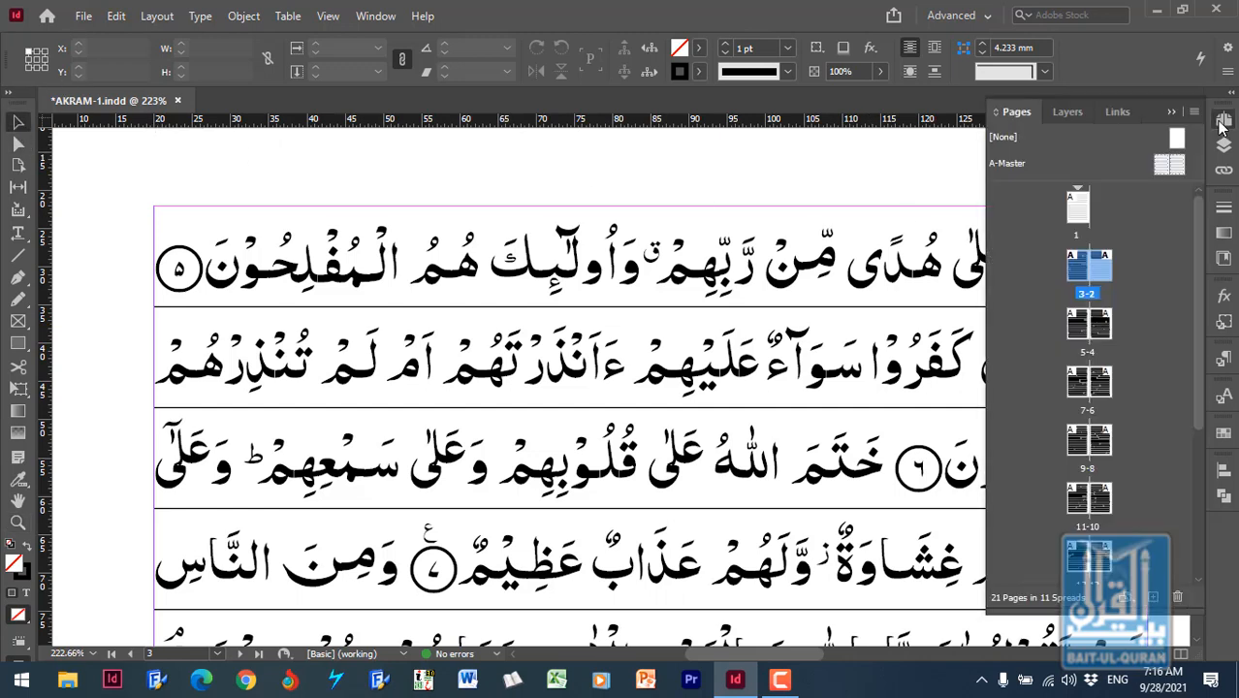
pyautogui.doubleClick(1179, 168)
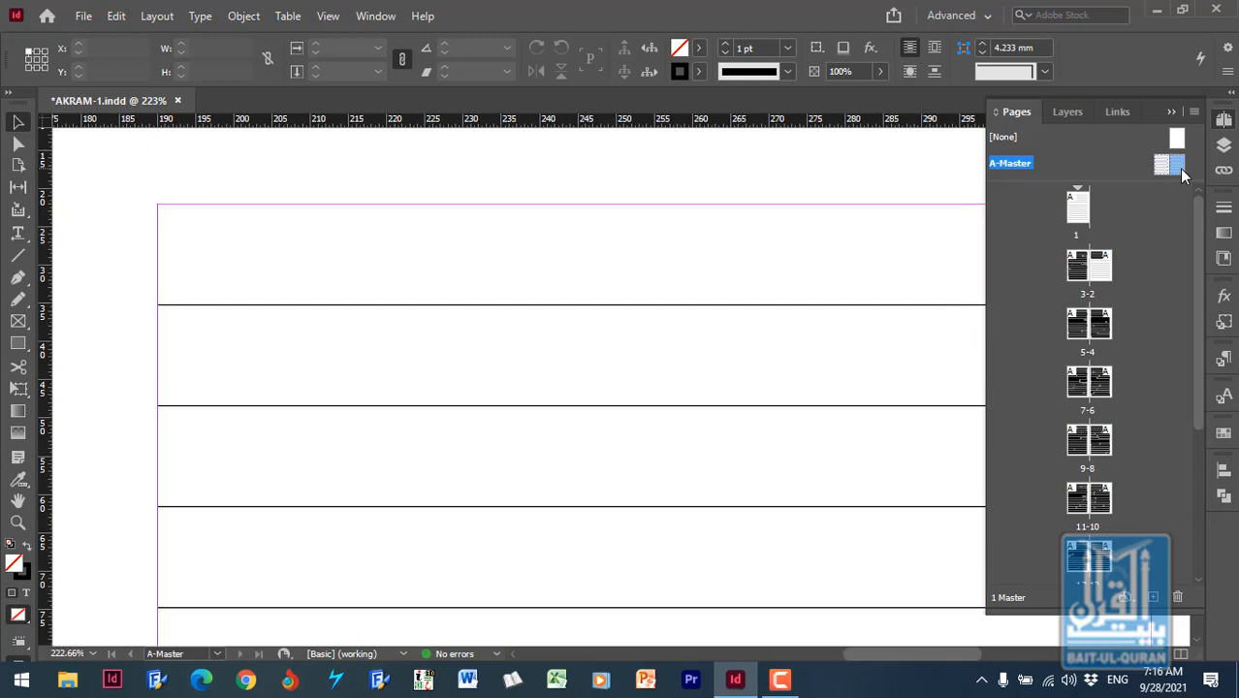
pyautogui.click(424, 258)
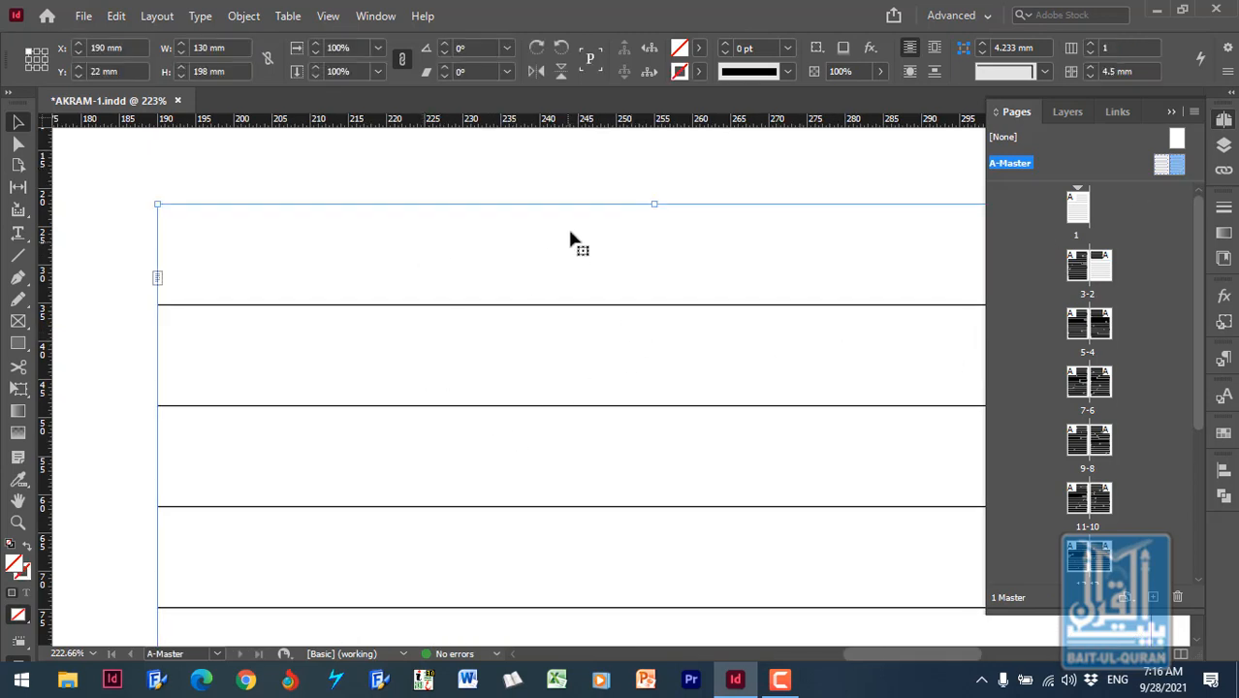
pyautogui.click(789, 47)
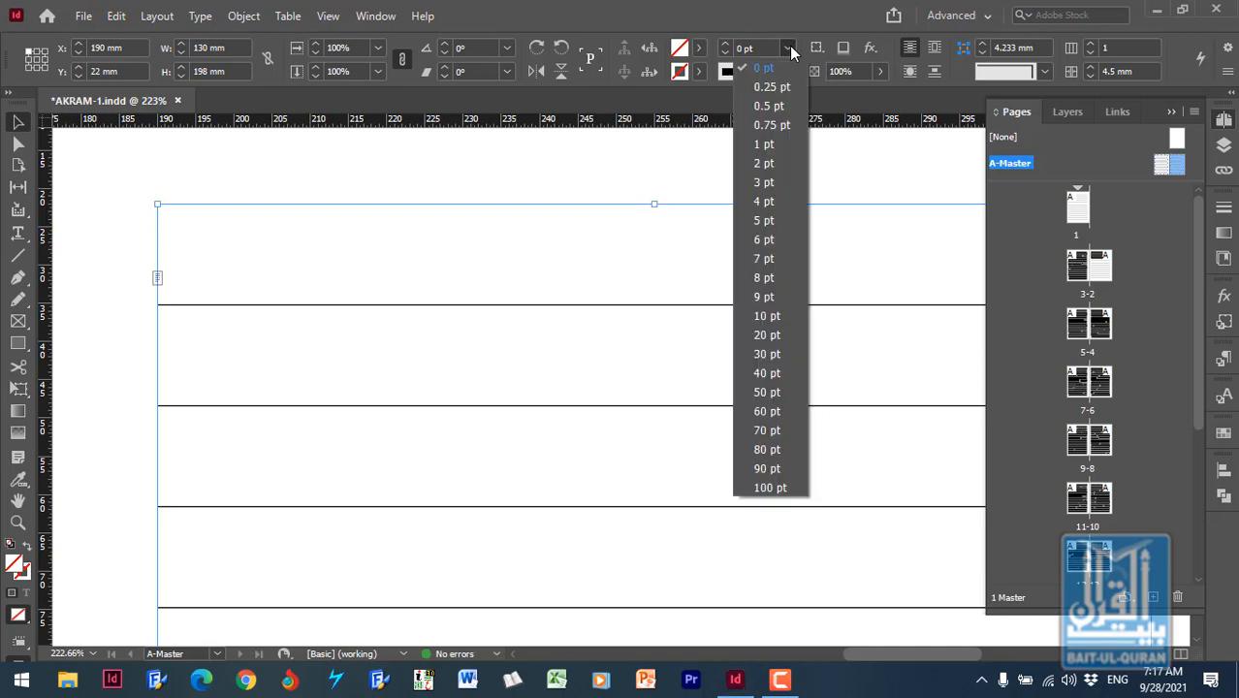
pyautogui.click(774, 185)
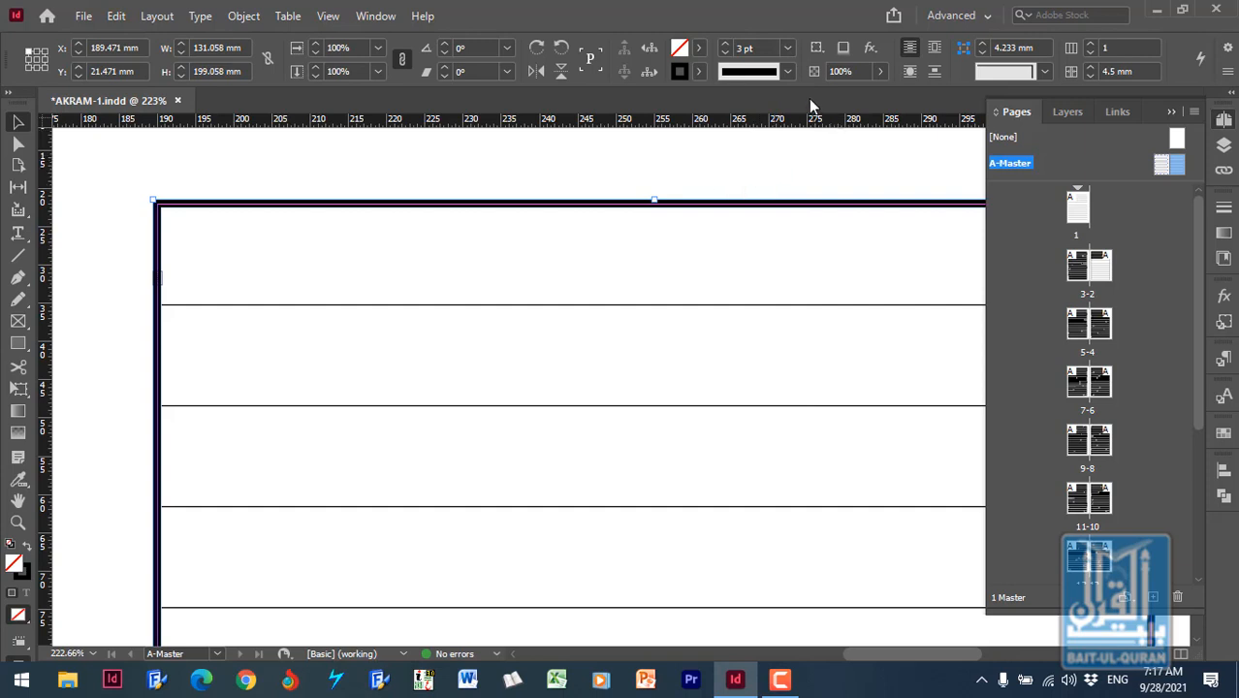
# - Set the right-hand frame's stroke type to Thick - Thin - Thick and inspect its upper-left corner up close
pyautogui.click(790, 71)
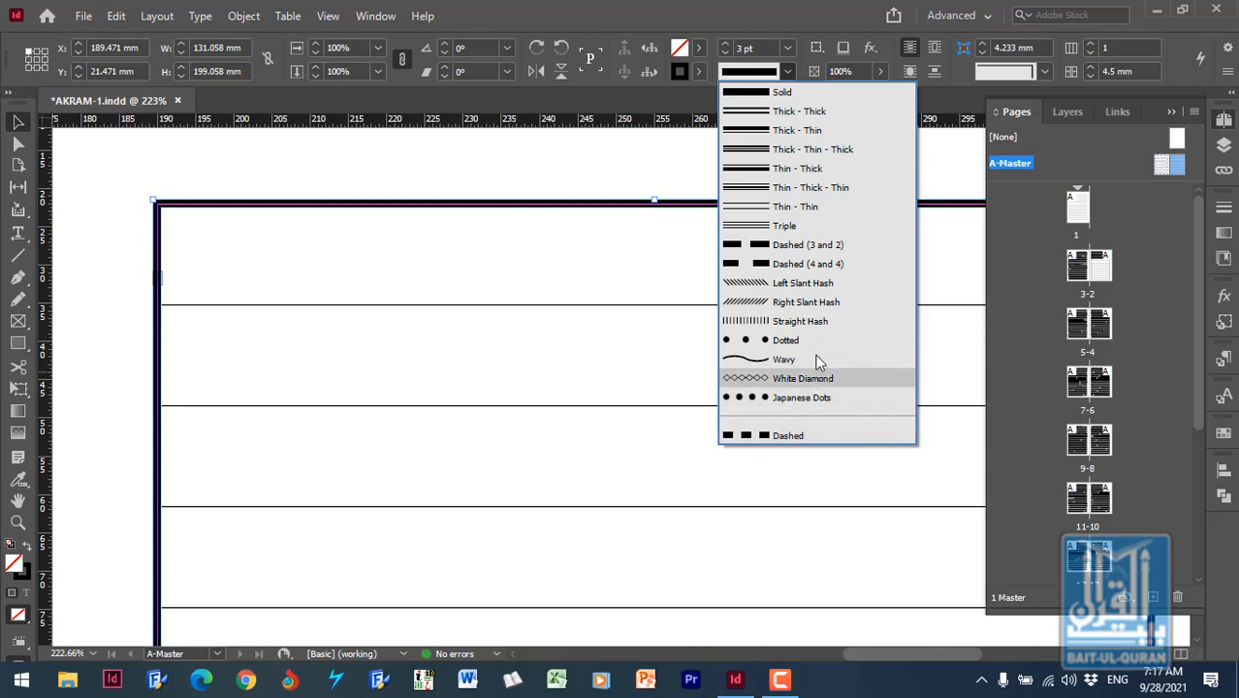
pyautogui.click(791, 150)
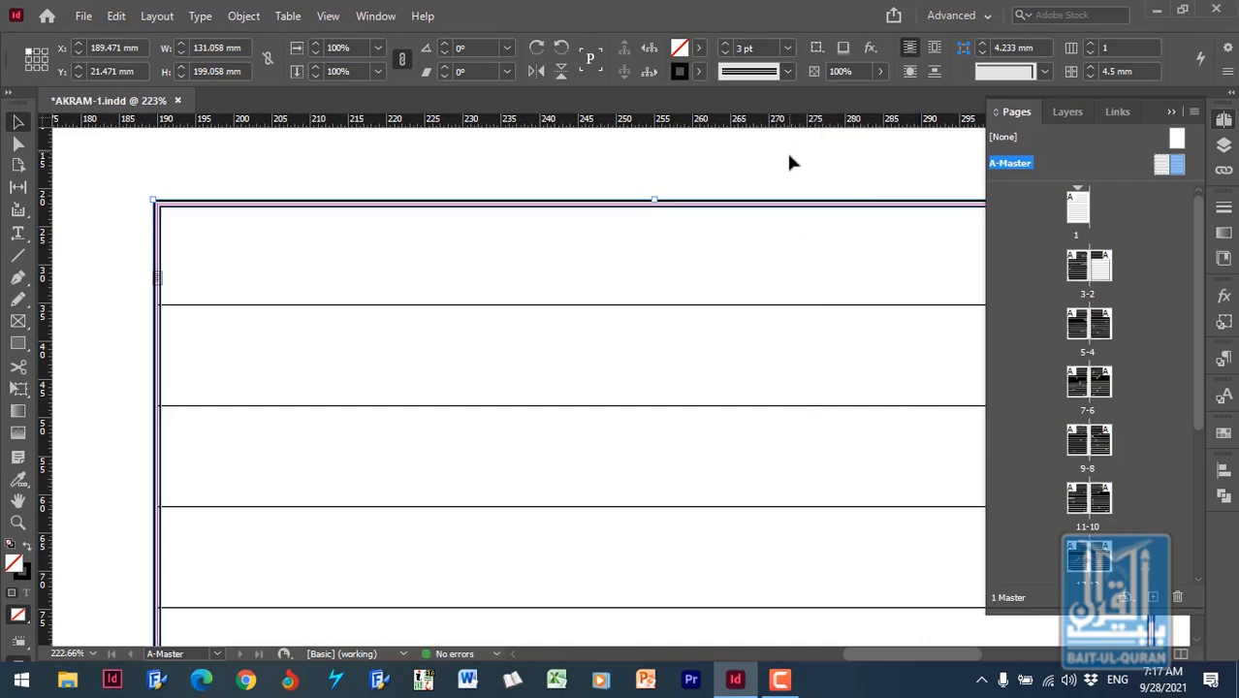
pyautogui.click(698, 181)
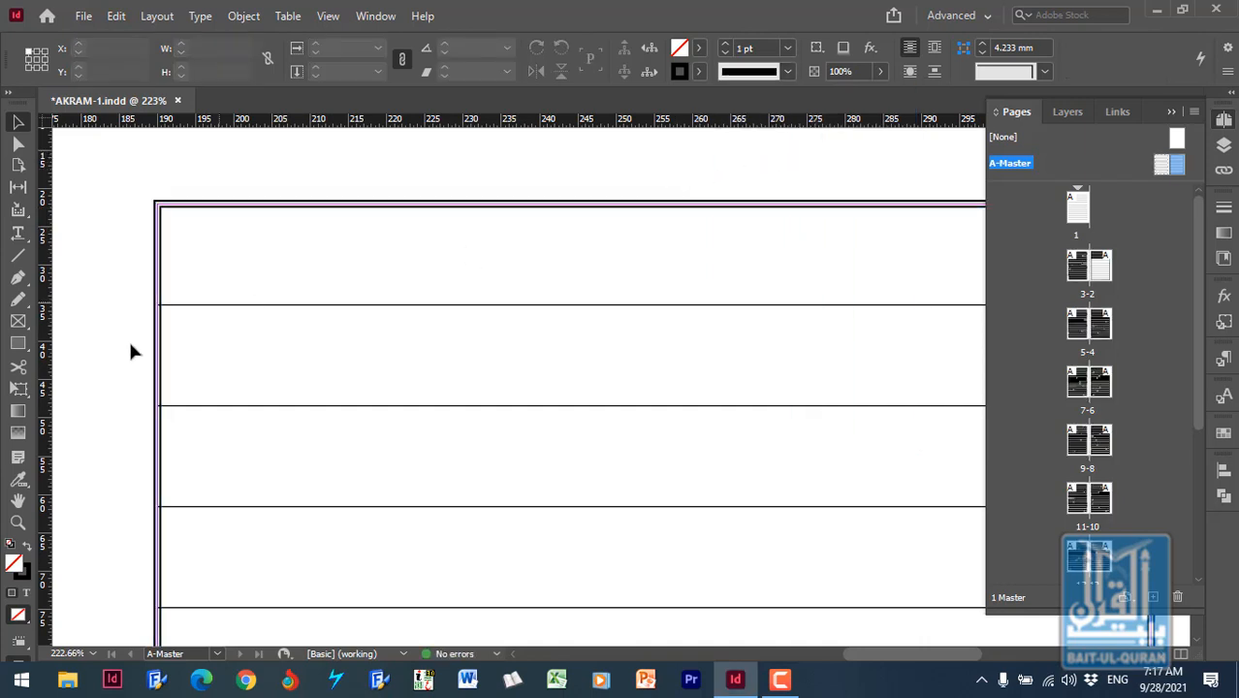
pyautogui.click(17, 522)
pyautogui.moveTo(136, 191); pyautogui.dragTo(230, 256)
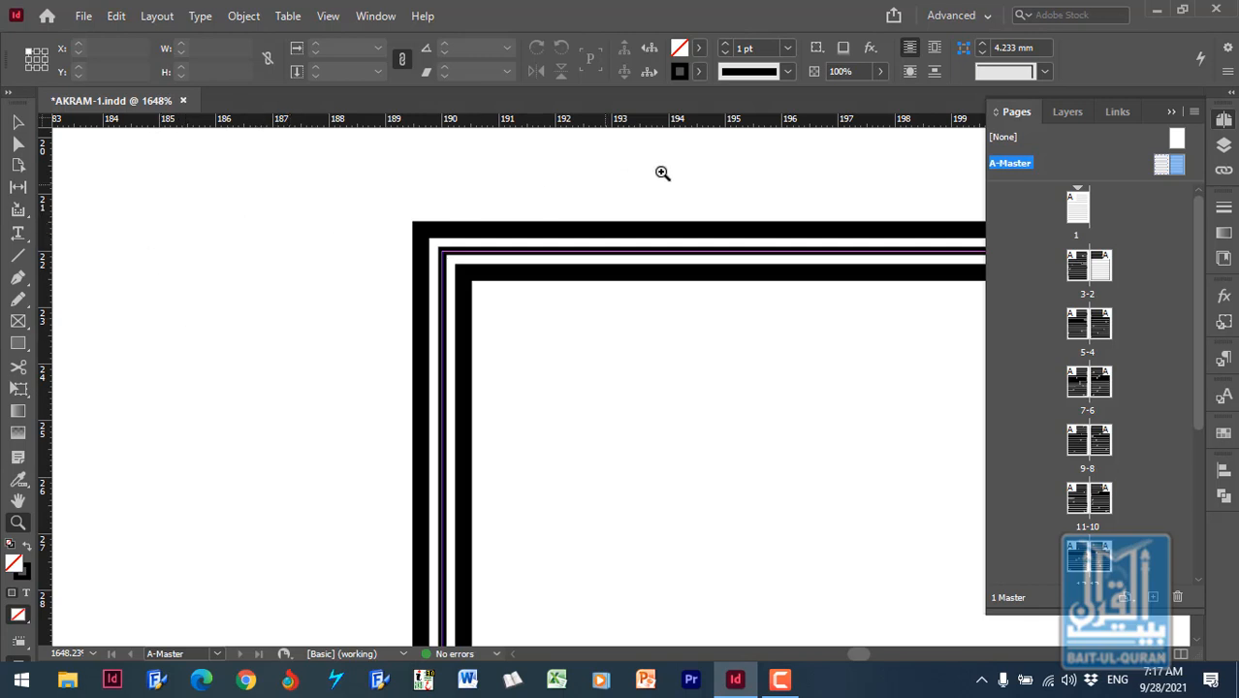
# - Try the Fancy and Bevel corner shapes with no frame selected, and set the shape back to None
pyautogui.click(1045, 72)
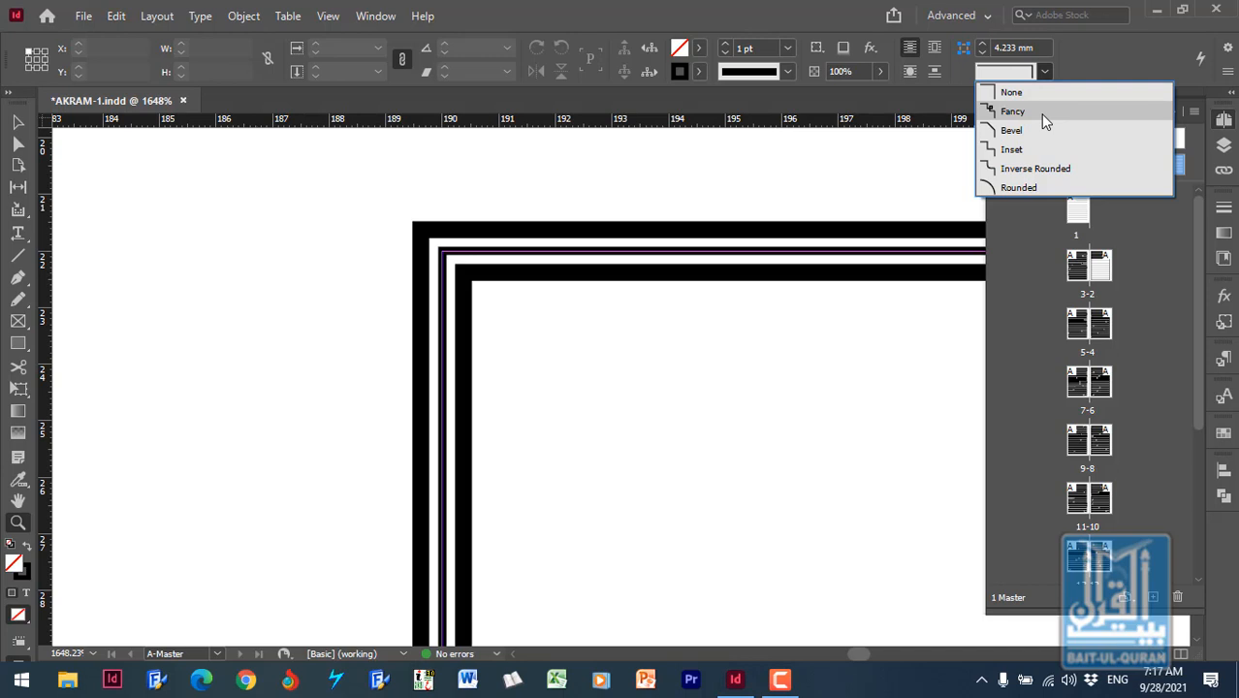
pyautogui.click(1042, 114)
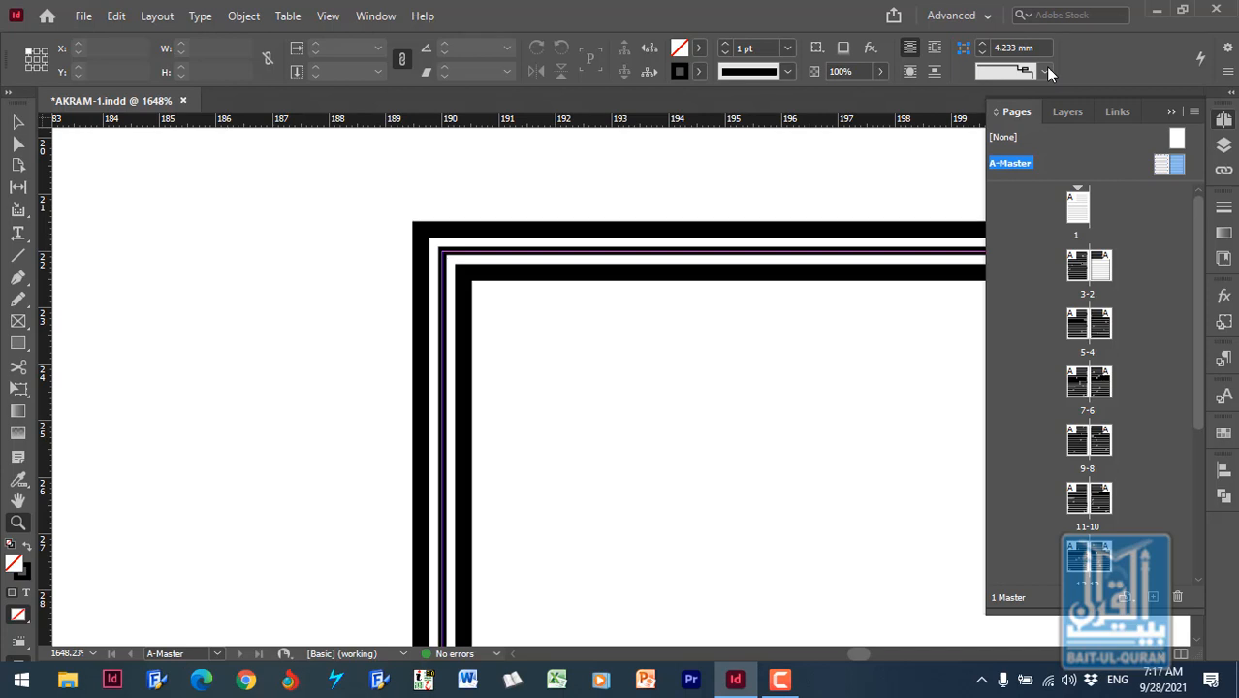
pyautogui.click(1046, 71)
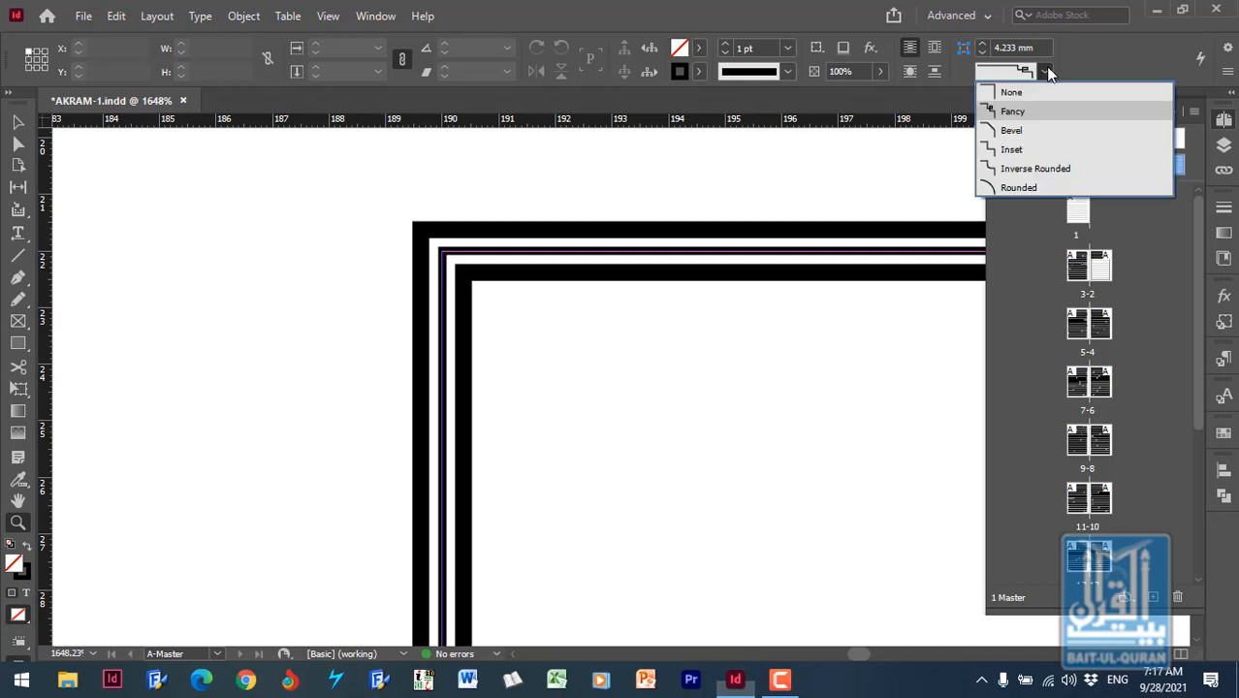
pyautogui.click(1036, 139)
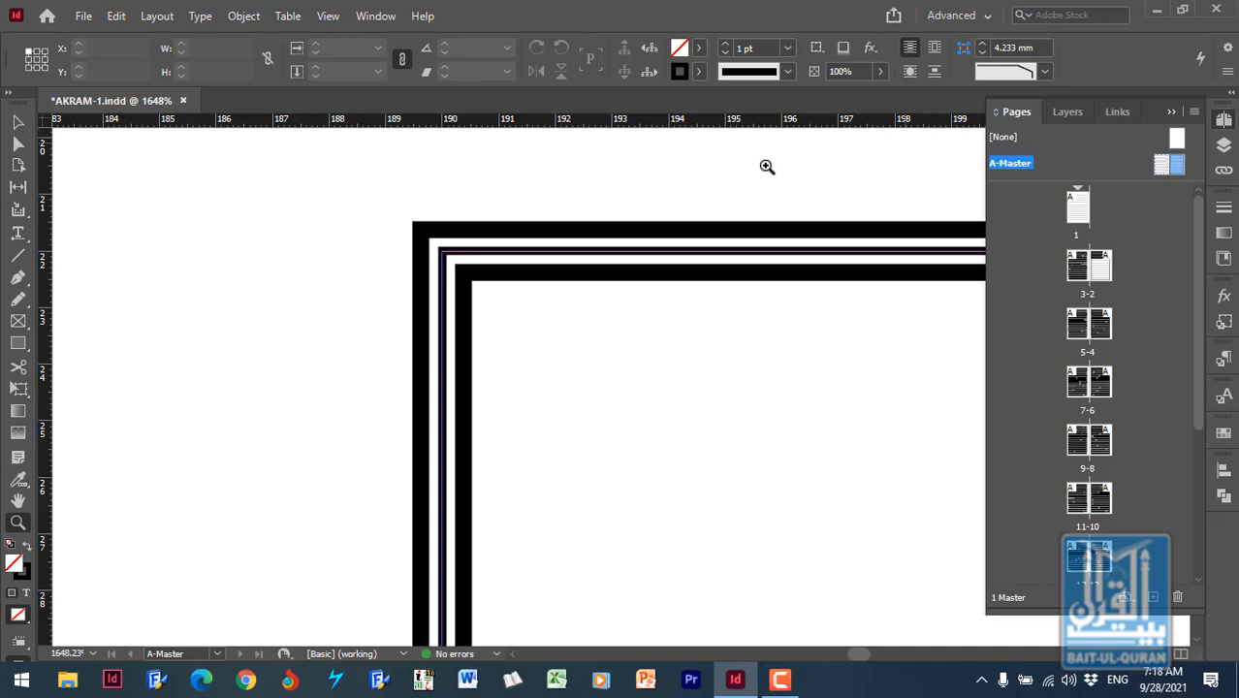
pyautogui.moveTo(376, 206); pyautogui.dragTo(594, 372)
pyautogui.click(1042, 70)
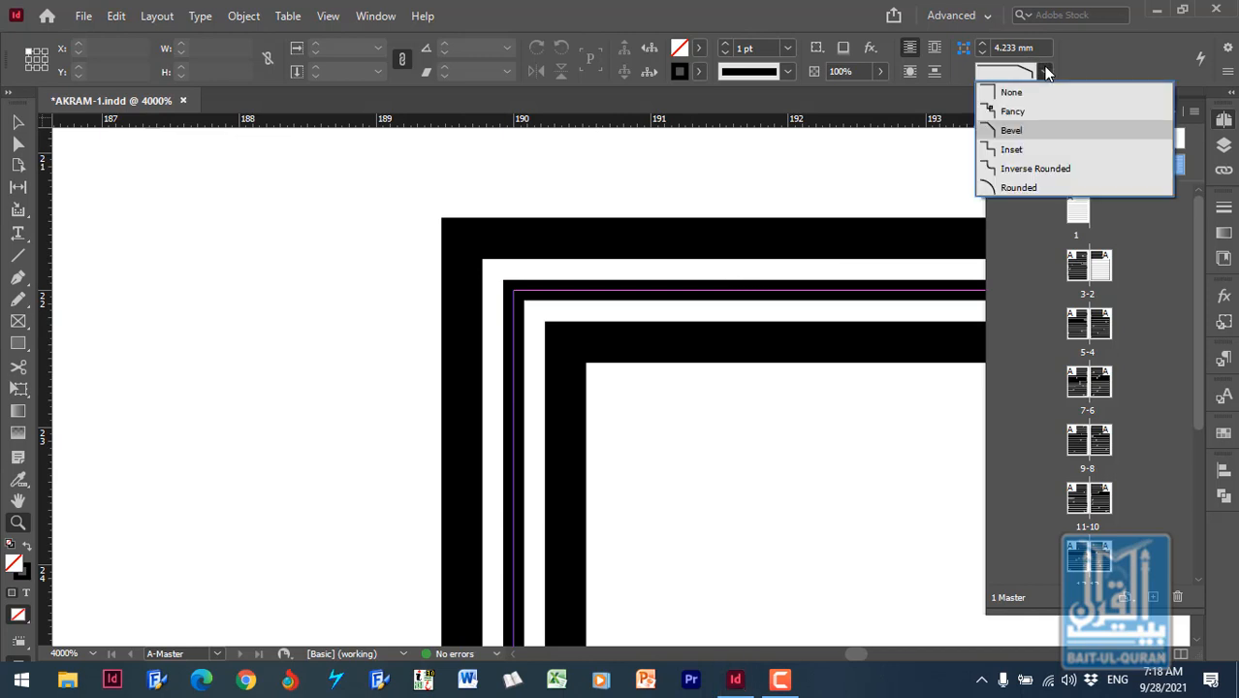
pyautogui.click(1018, 92)
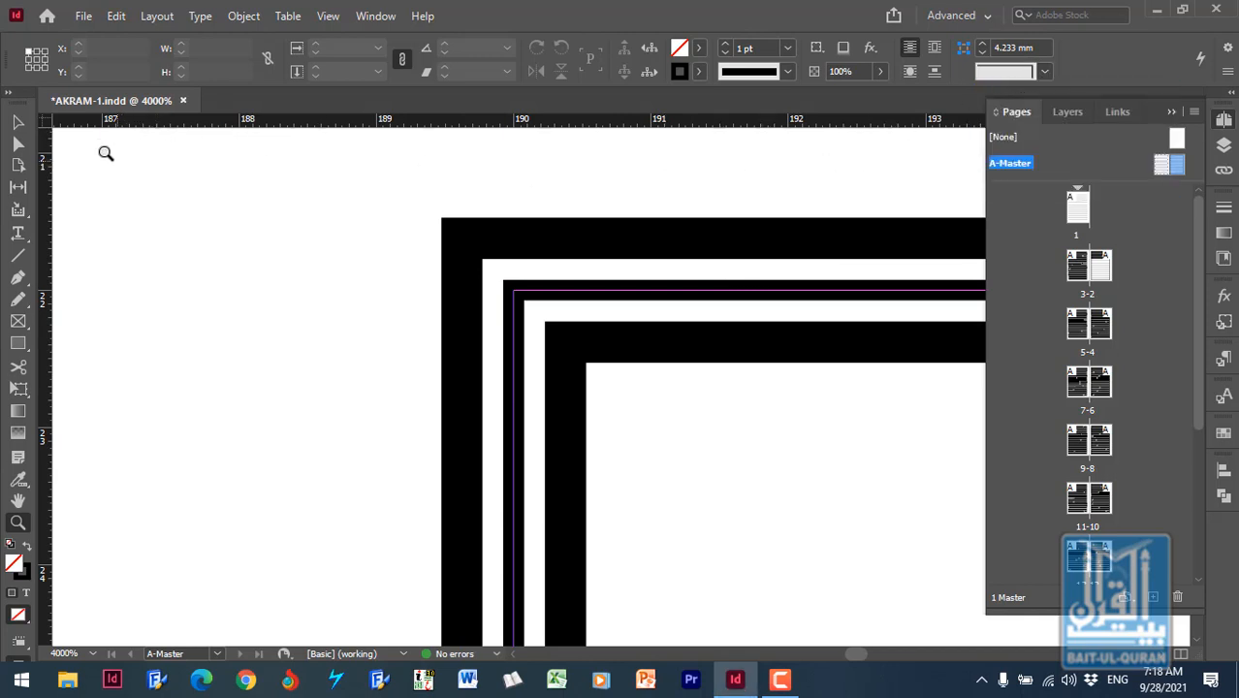
# - Apply the Fancy corner shape to the right-hand master text frame and inspect its upper-left corner
pyautogui.click(20, 124)
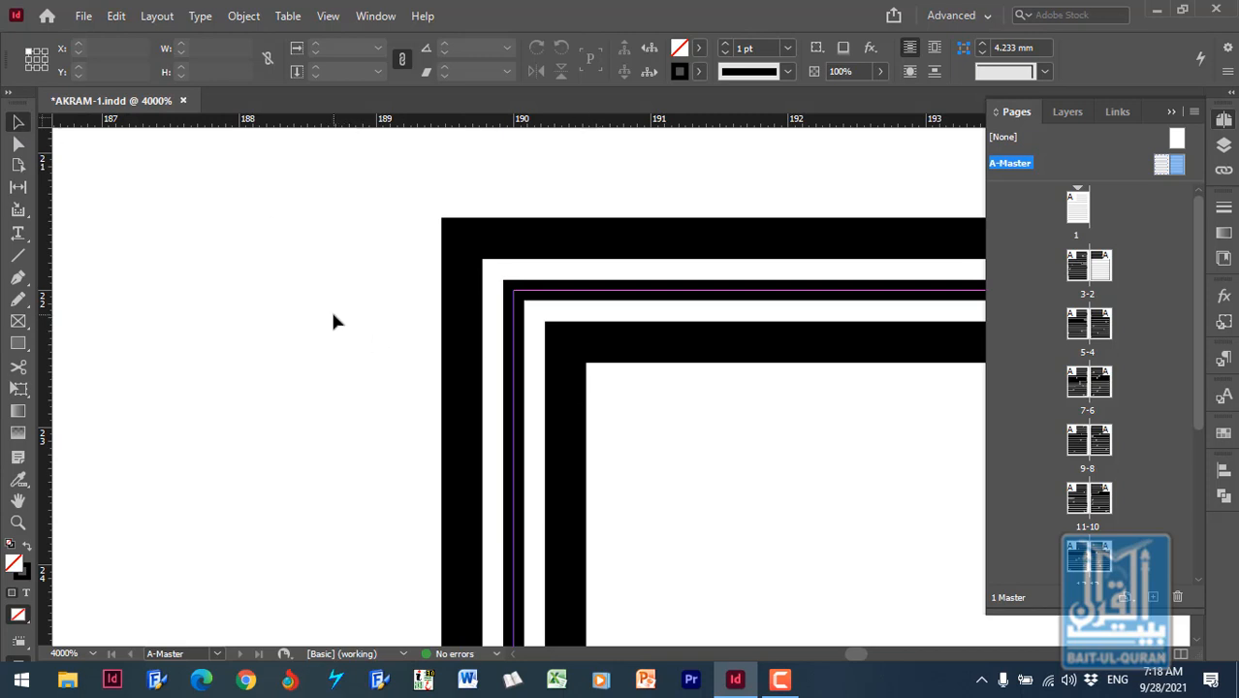
pyautogui.click(578, 351)
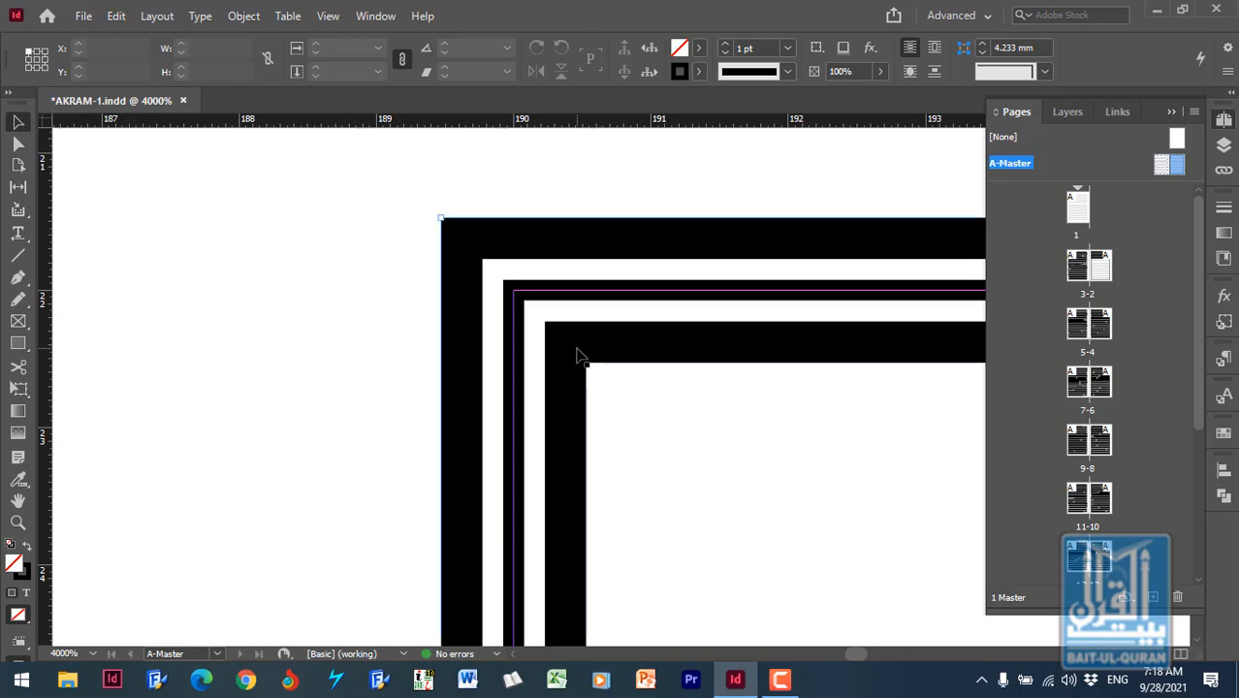
pyautogui.click(1045, 71)
pyautogui.click(1037, 111)
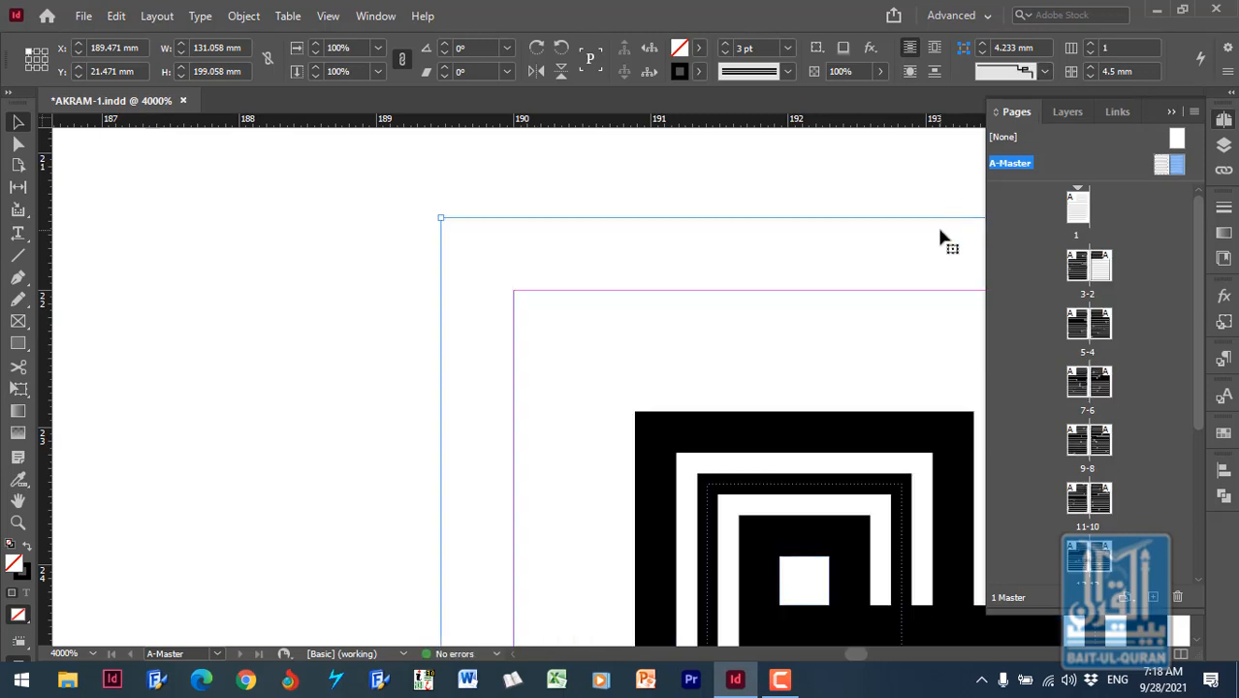
pyautogui.hotkey('ctrl', '-')
pyautogui.hotkey('ctrl', '-')
pyautogui.hotkey('ctrl', '-')
pyautogui.hotkey('ctrl', '-')
pyautogui.hotkey('ctrl', '-')
pyautogui.hotkey('ctrl', '-')
pyautogui.hotkey('ctrl', '-')
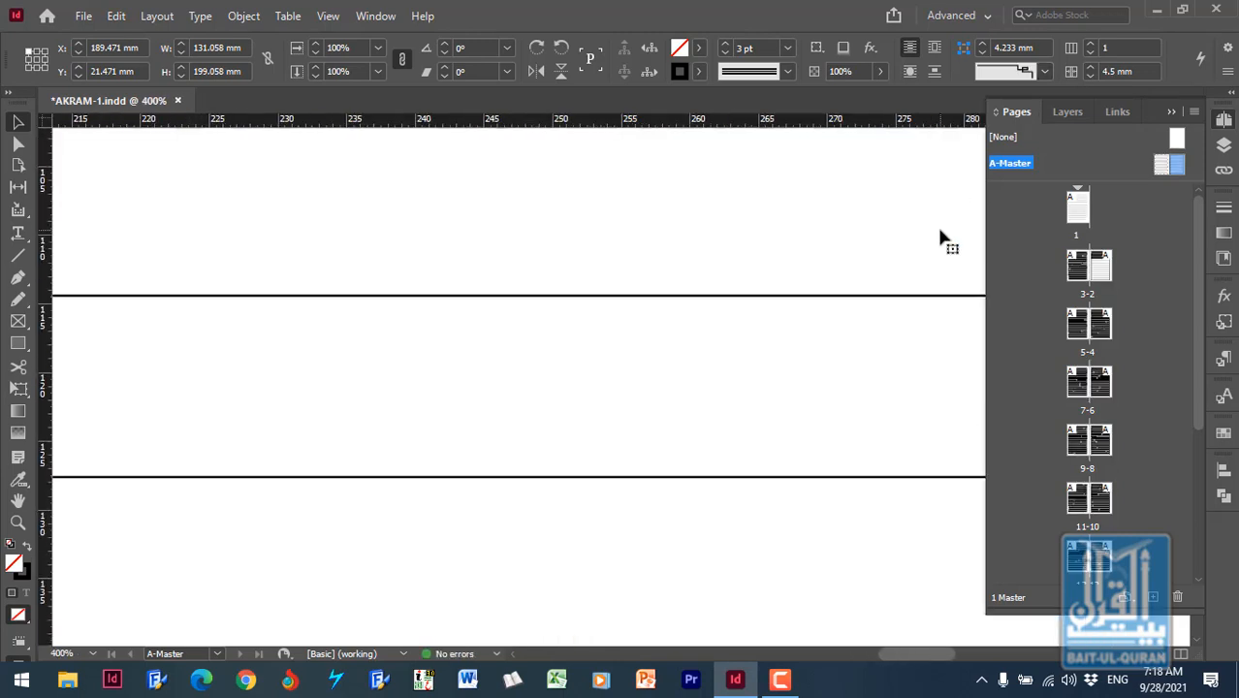
pyautogui.hotkey('ctrl', '-')
pyautogui.hotkey('ctrl', '-')
pyautogui.hotkey('ctrl', '-')
pyautogui.hotkey('ctrl', '-')
pyautogui.hotkey('ctrl', '-')
pyautogui.hotkey('ctrl', '-')
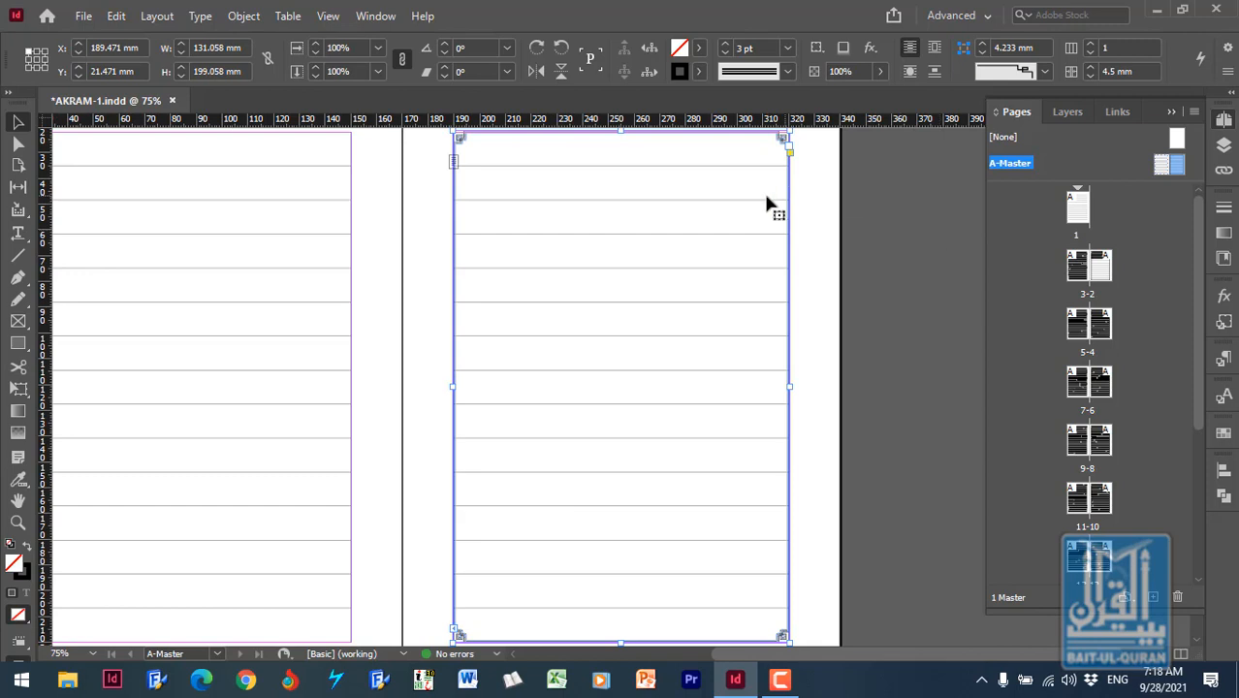
pyautogui.scroll(3, 766, 204)
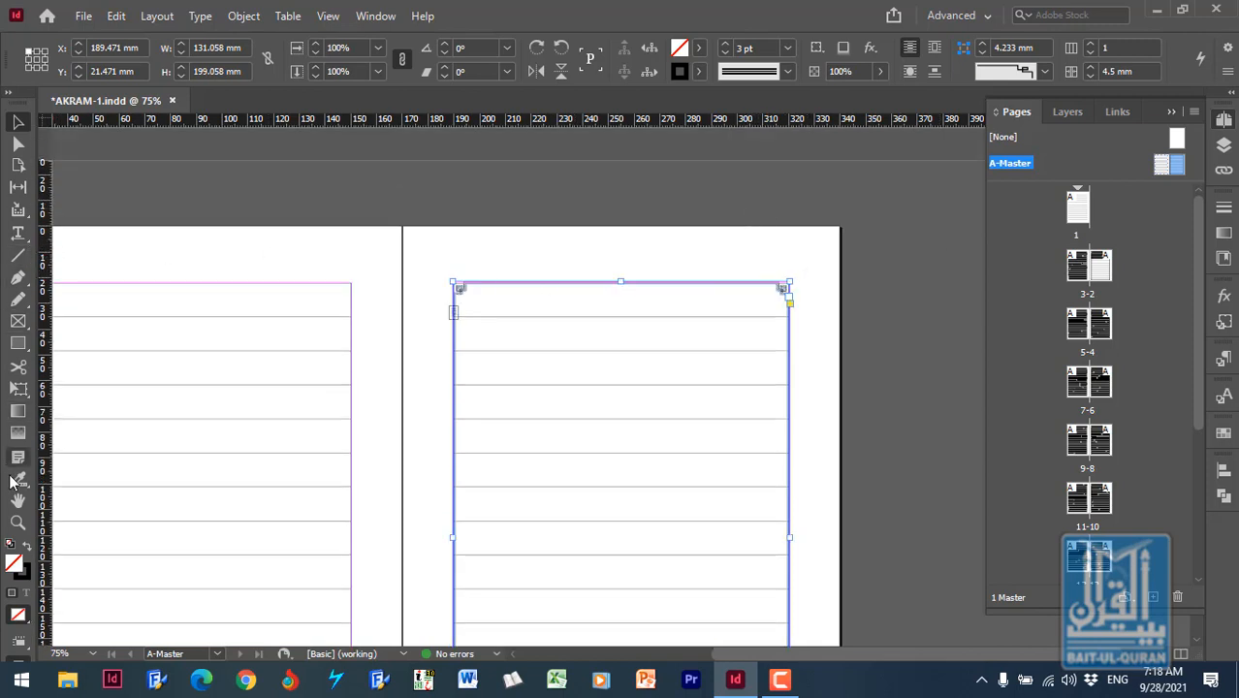
pyautogui.click(18, 522)
pyautogui.moveTo(433, 264); pyautogui.dragTo(574, 380)
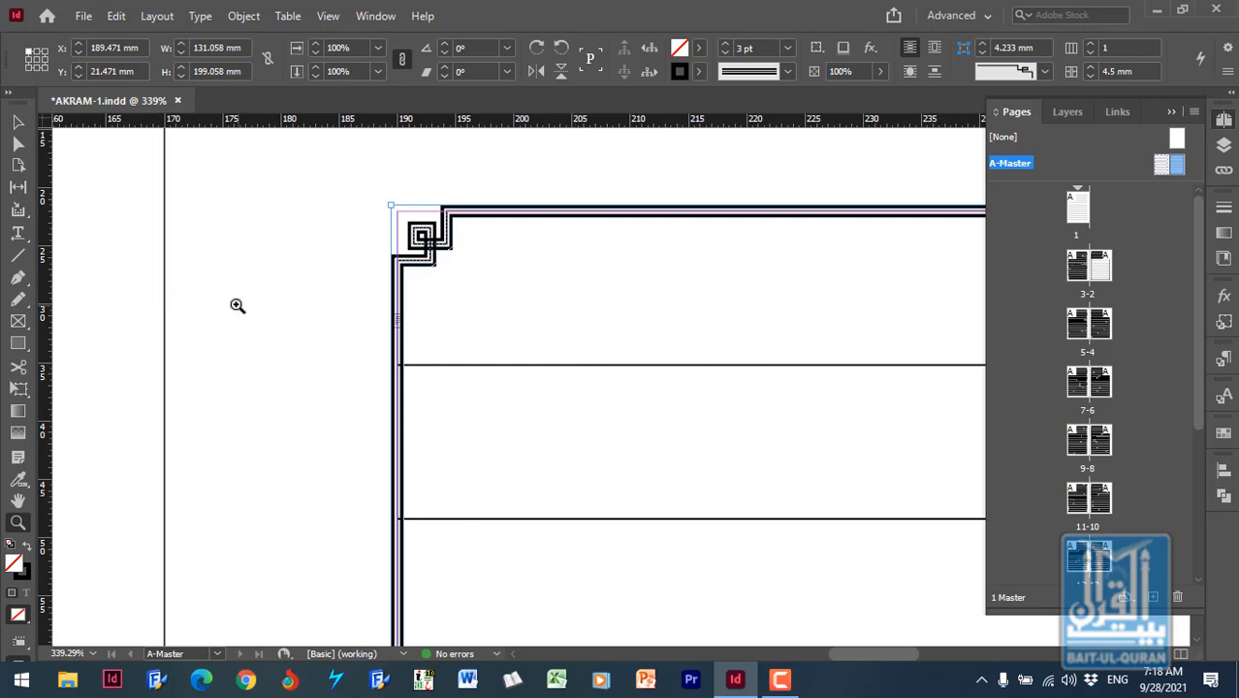
pyautogui.click(17, 122)
pyautogui.click(367, 238)
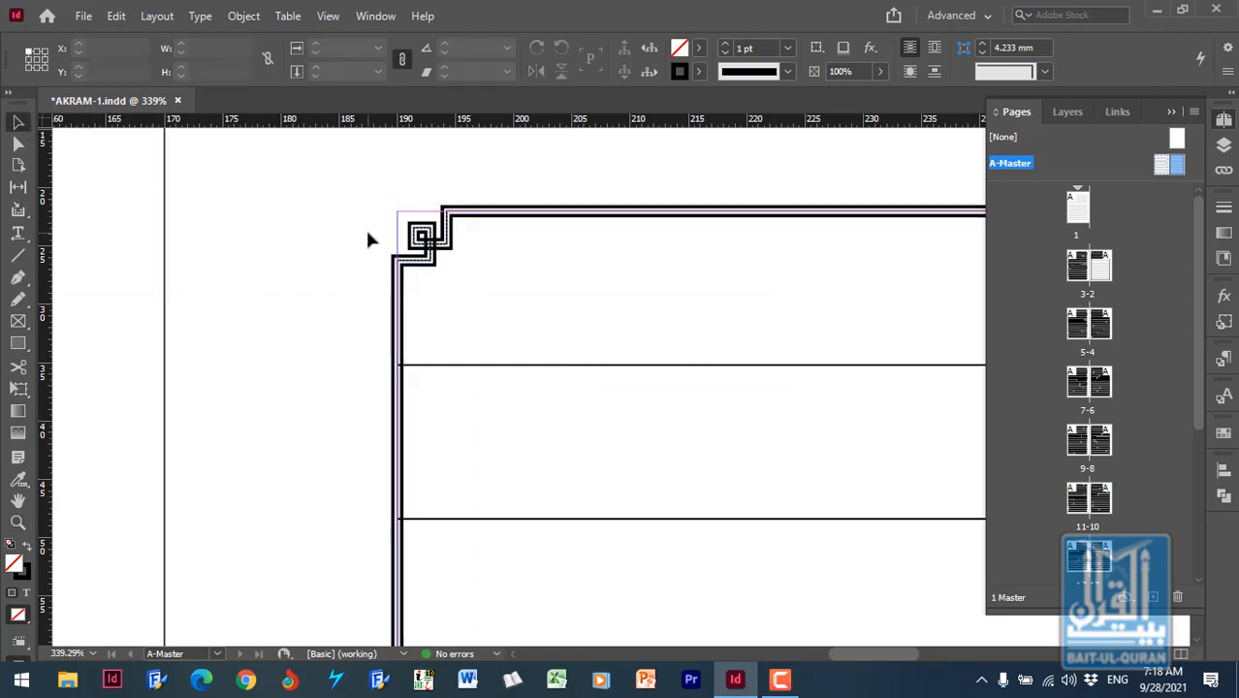
# - Try the Bevel, Inset and Inverse Rounded corner shapes on the right-hand master text frame
pyautogui.click(434, 263)
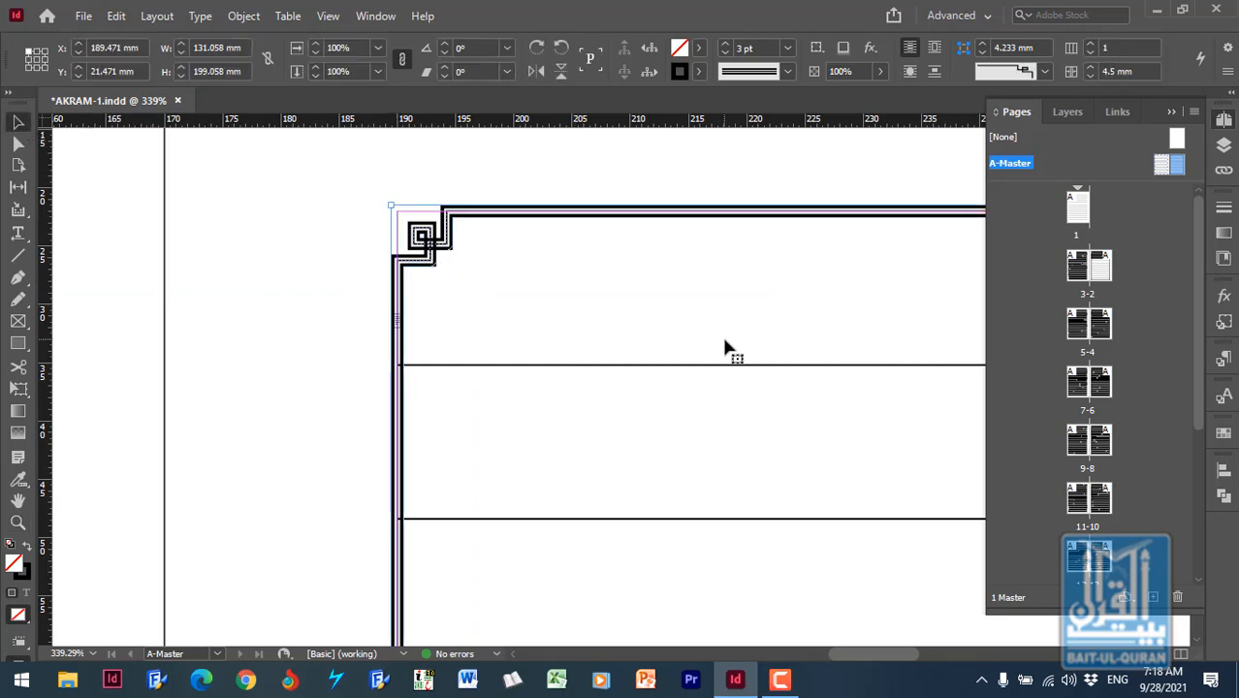
pyautogui.click(1045, 75)
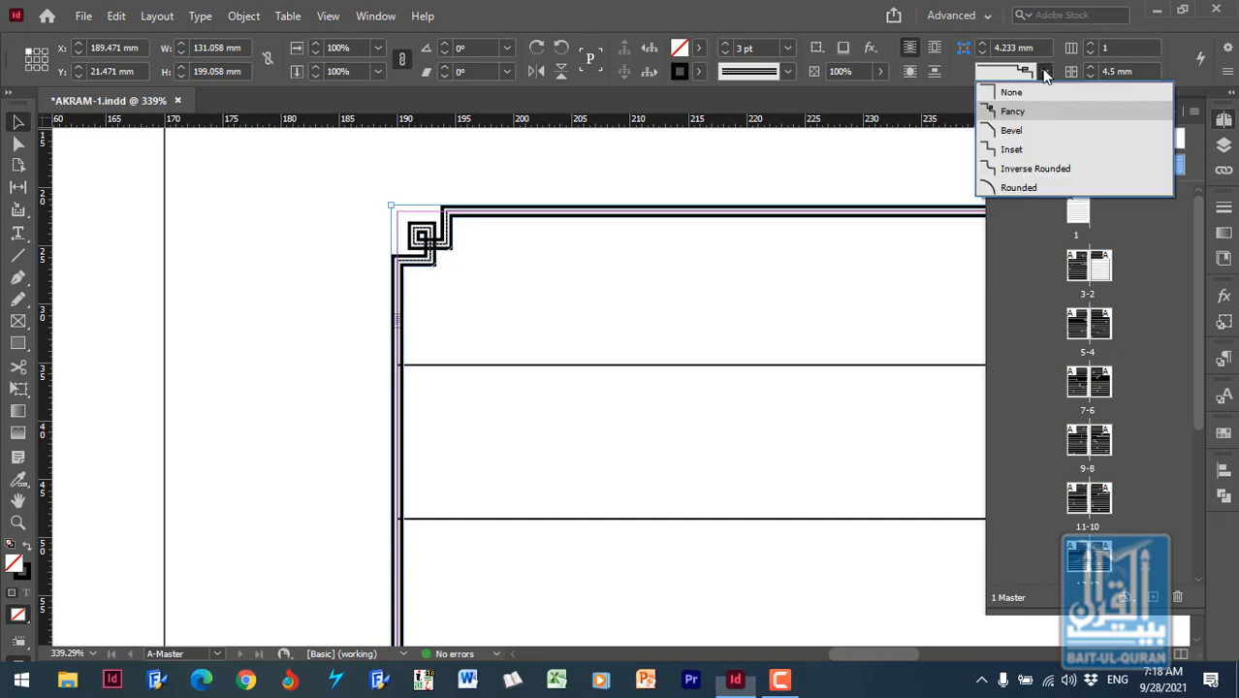
pyautogui.click(1047, 132)
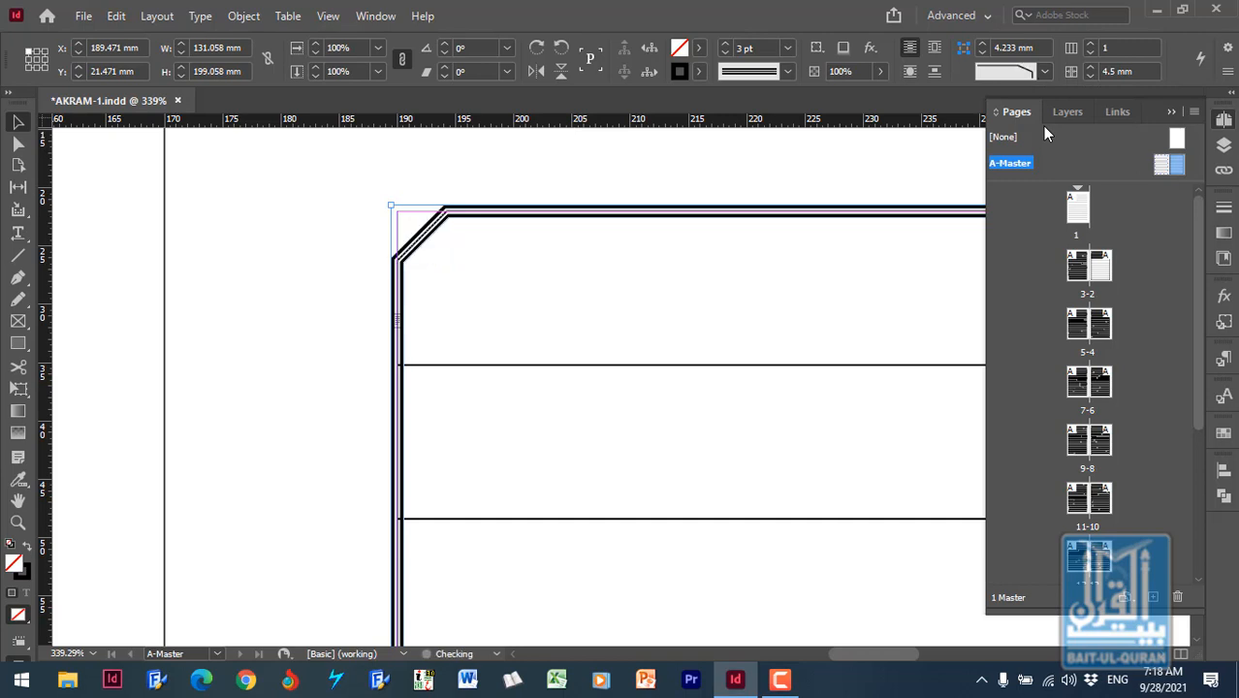
pyautogui.click(1045, 71)
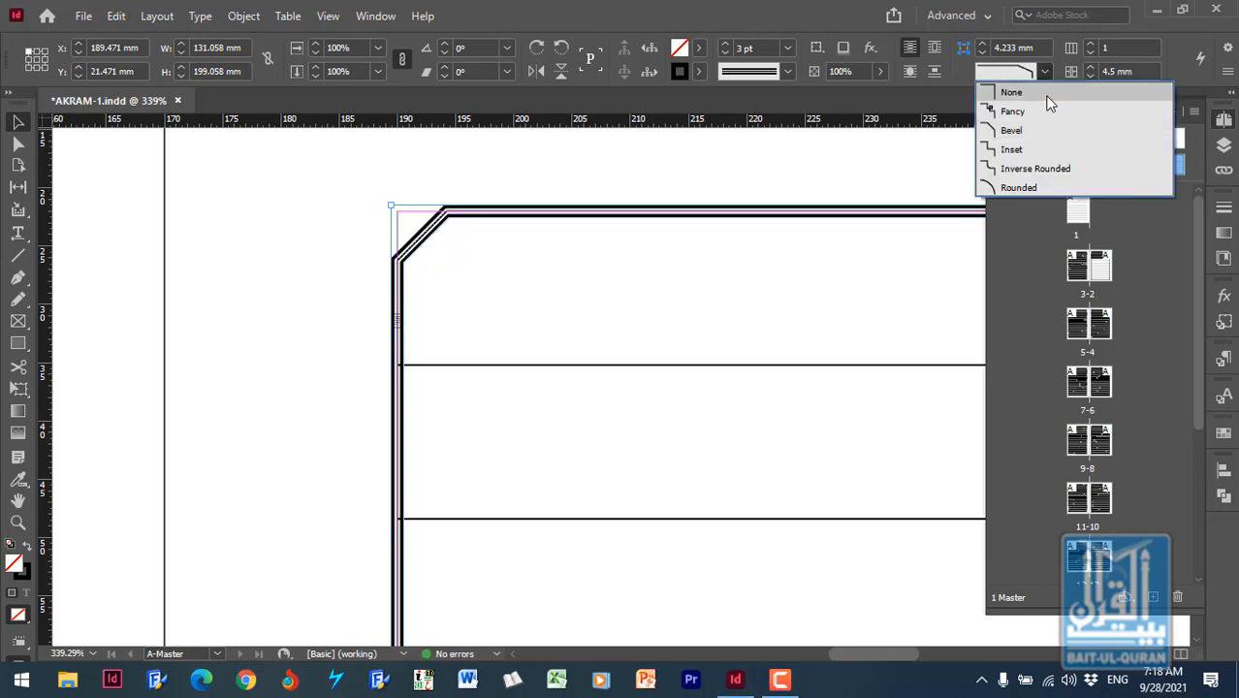
pyautogui.click(1046, 151)
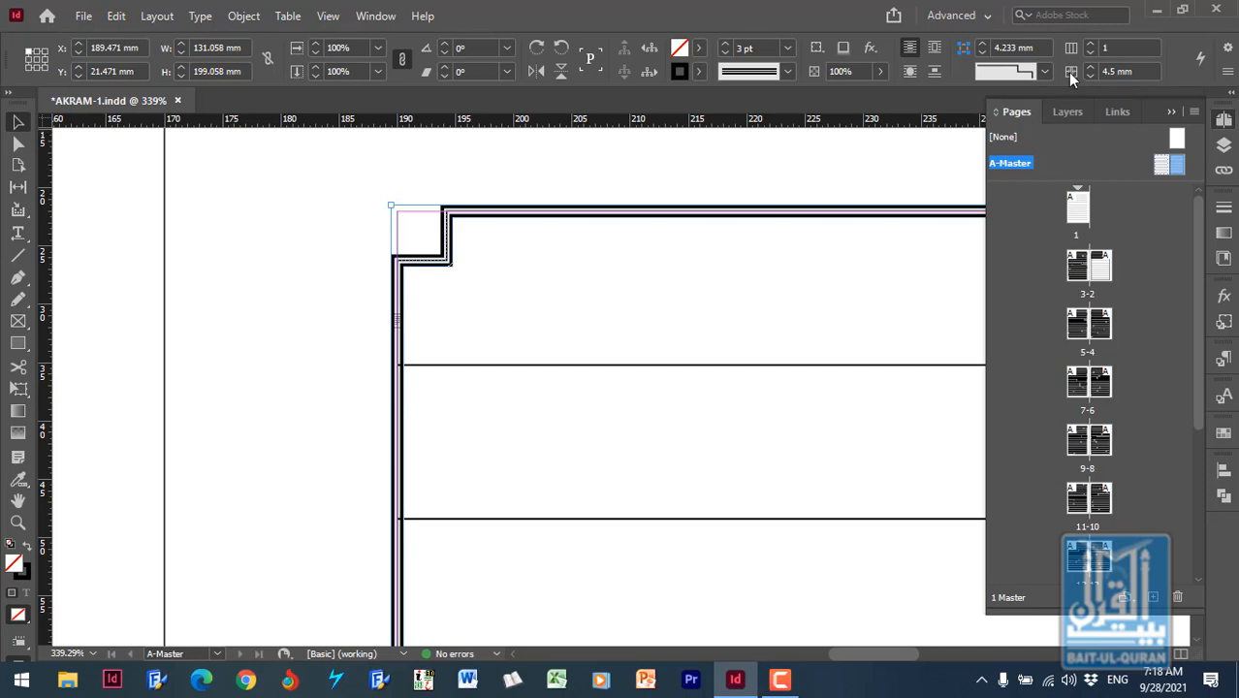
pyautogui.click(1047, 71)
pyautogui.click(1033, 165)
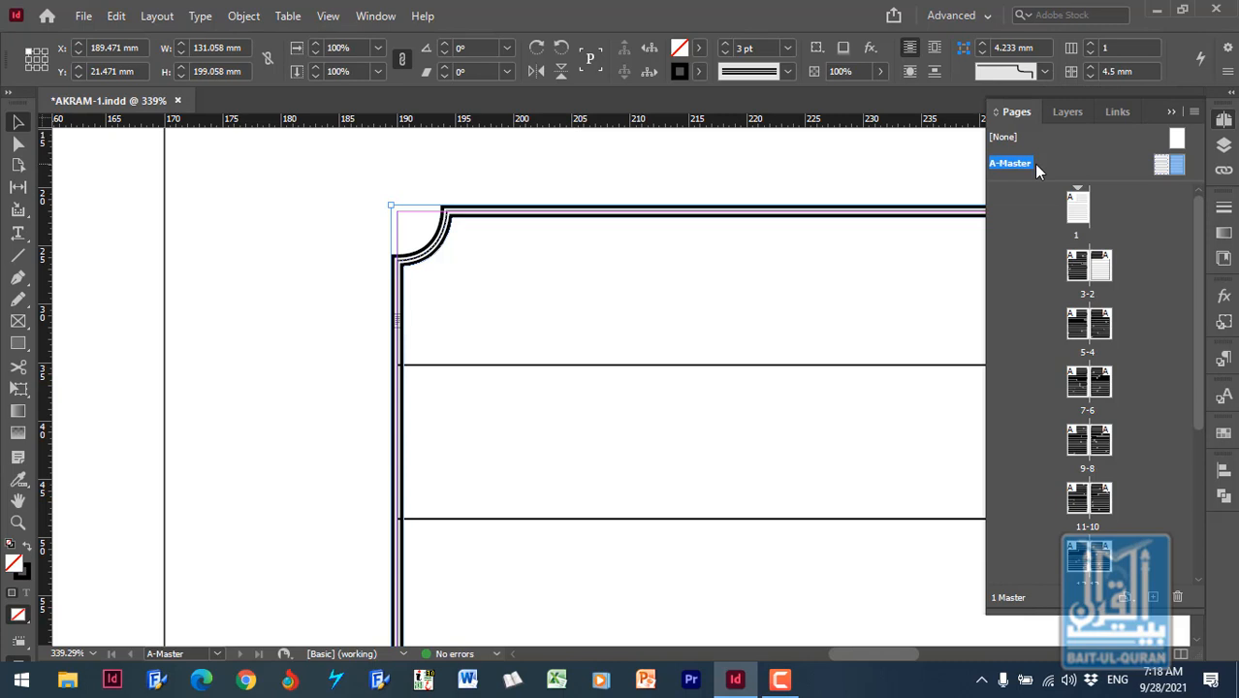
# - Try the Rounded corner shape on the right-hand master text frame, and set the corner shape back to None
pyautogui.click(1045, 74)
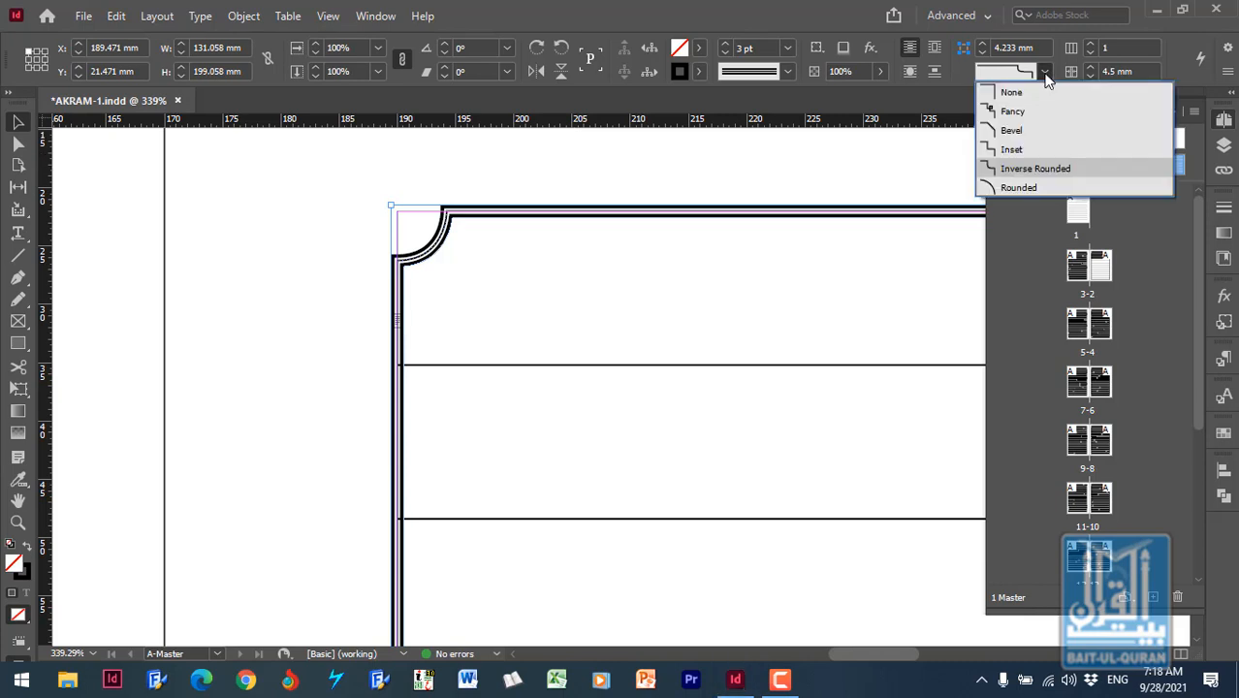
pyautogui.click(1033, 189)
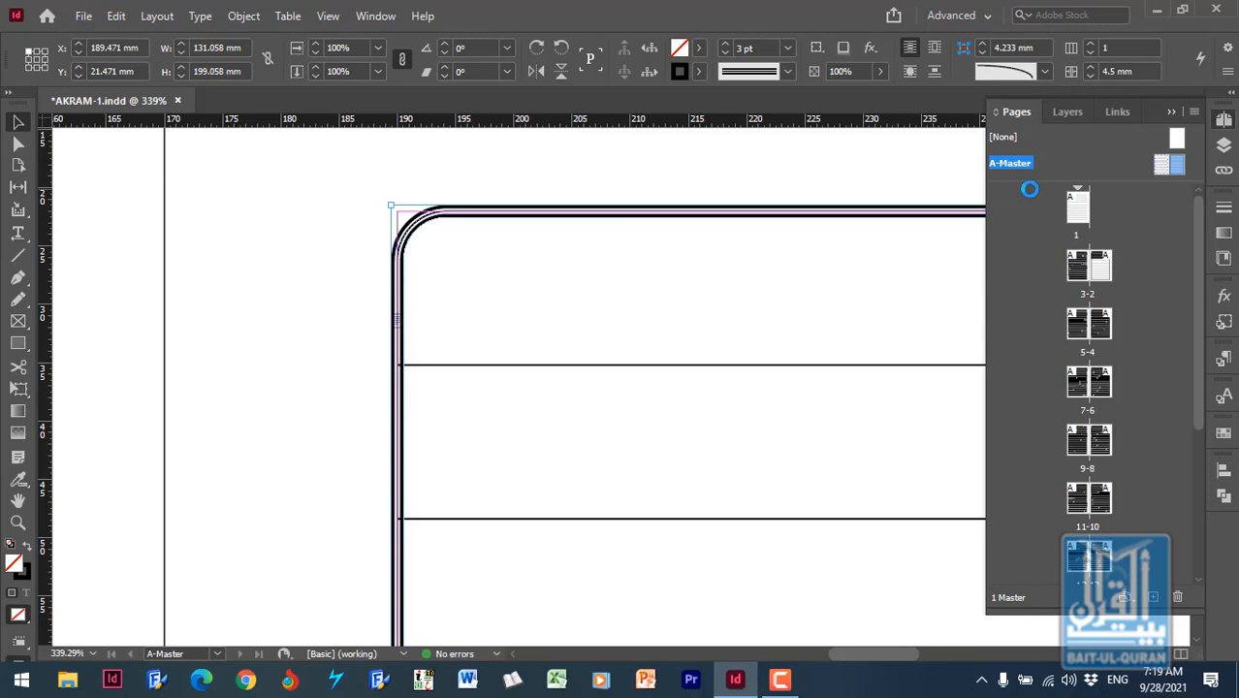
pyautogui.click(1044, 72)
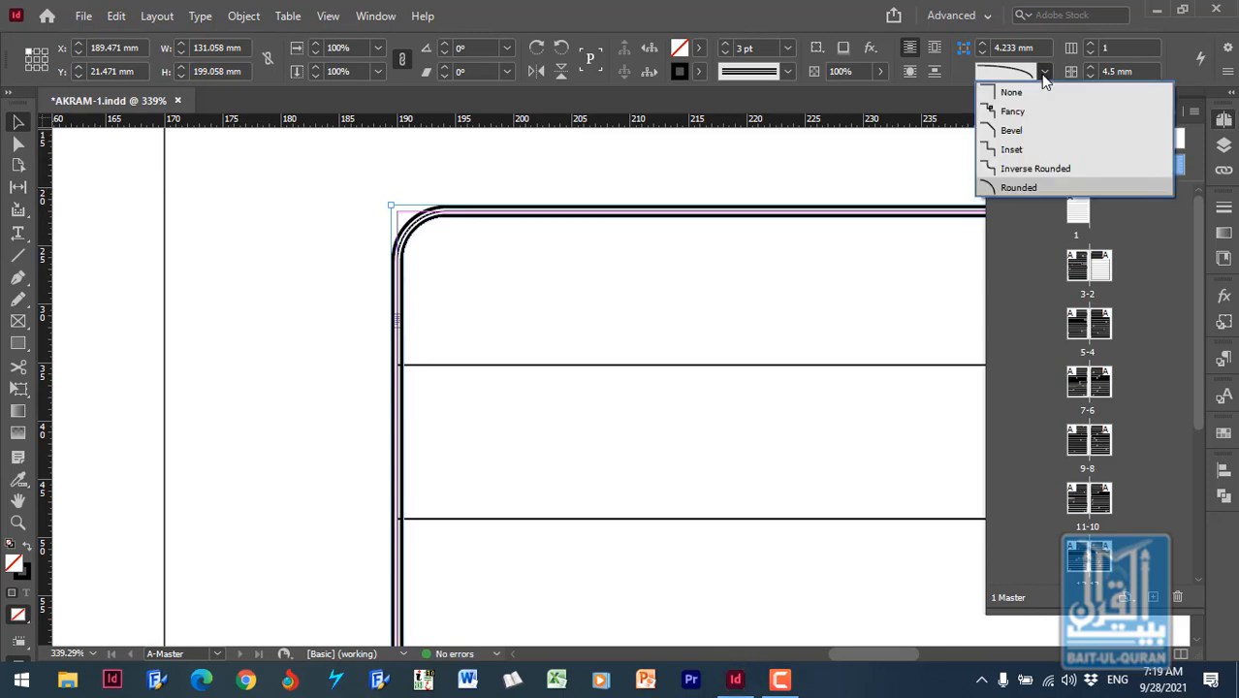
pyautogui.click(1038, 99)
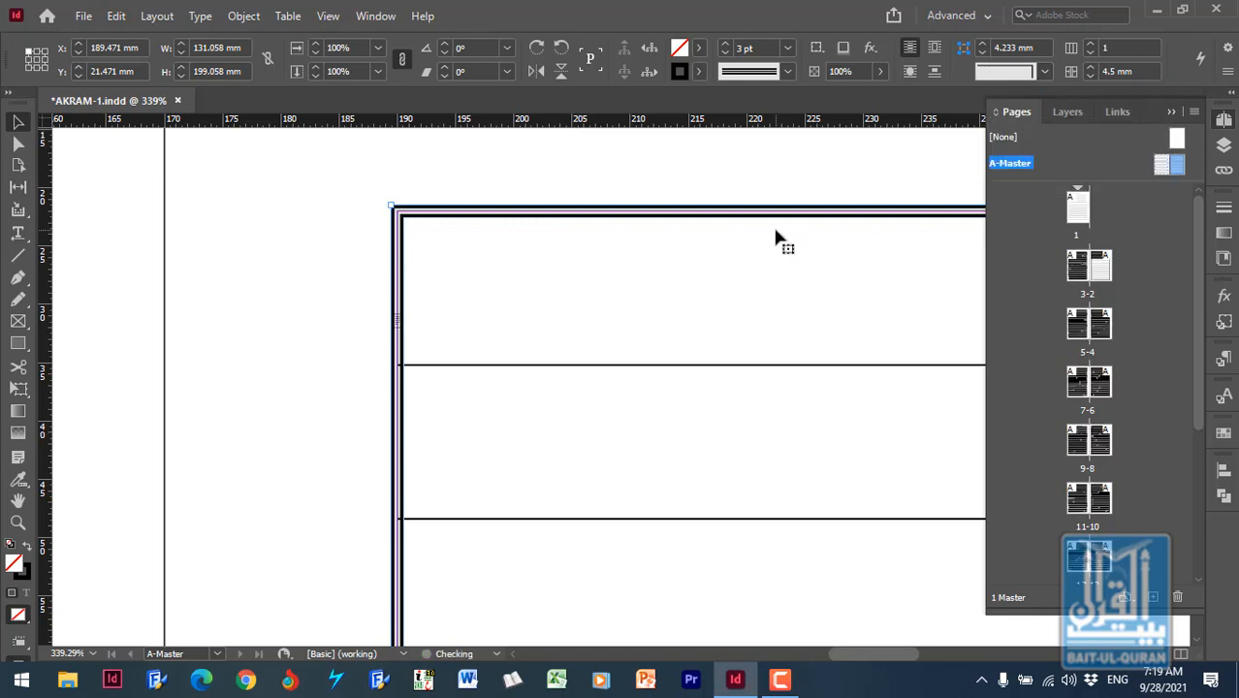
# - Try the Dashed (4 and 4) and Dotted stroke types on the right-hand master text frame
pyautogui.click(789, 70)
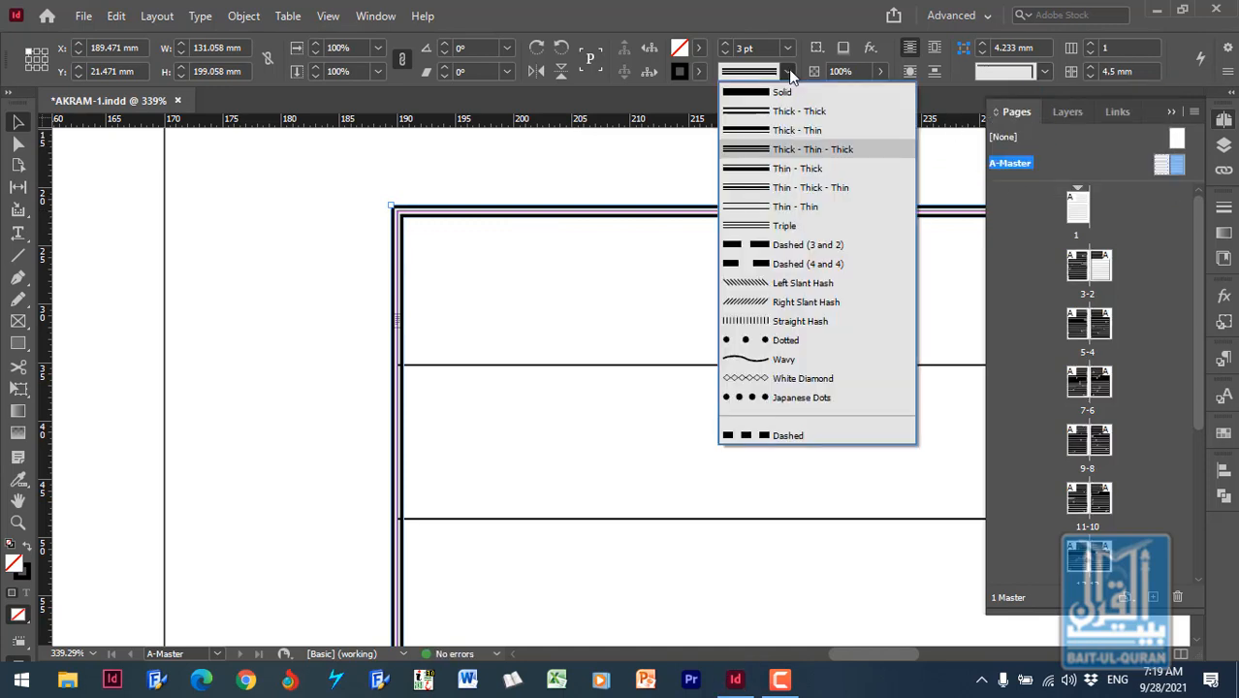
pyautogui.click(814, 265)
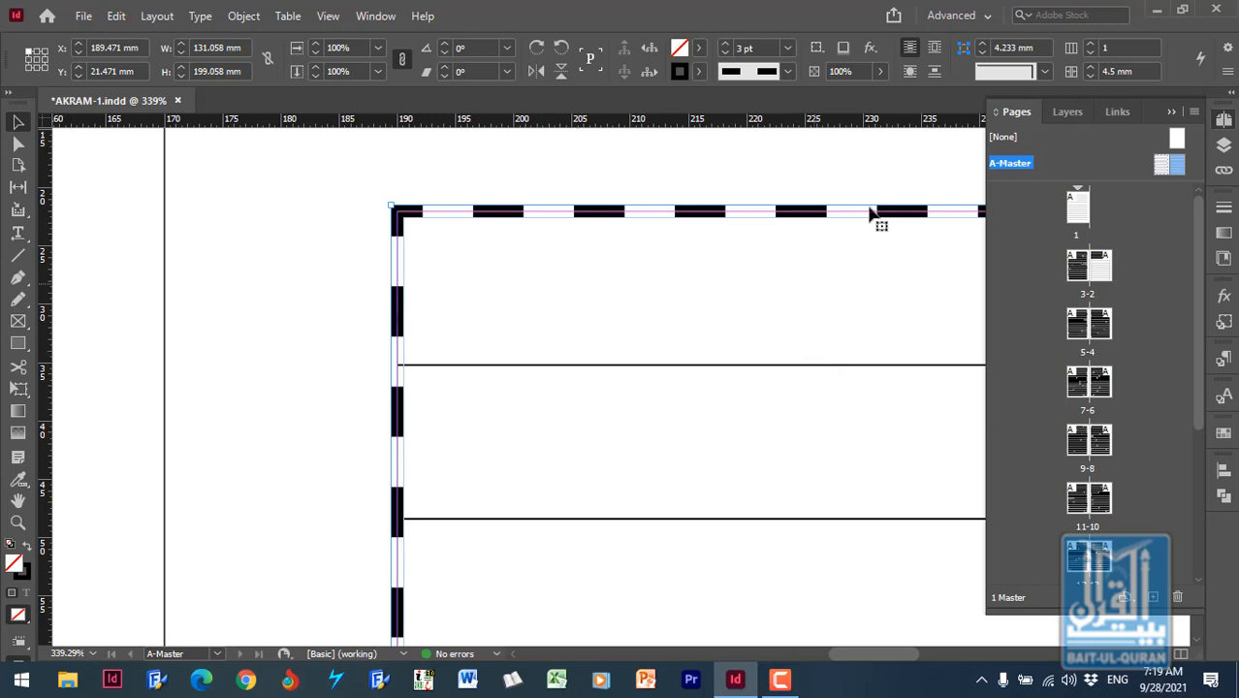
pyautogui.click(789, 71)
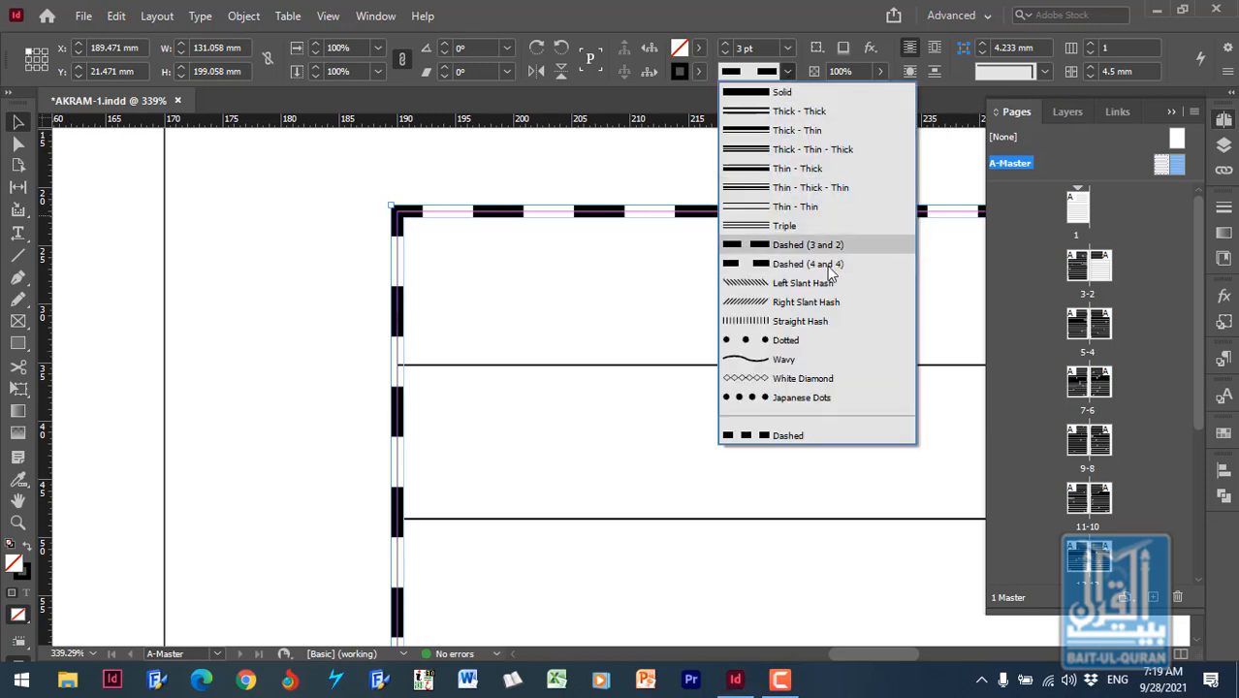
pyautogui.click(821, 345)
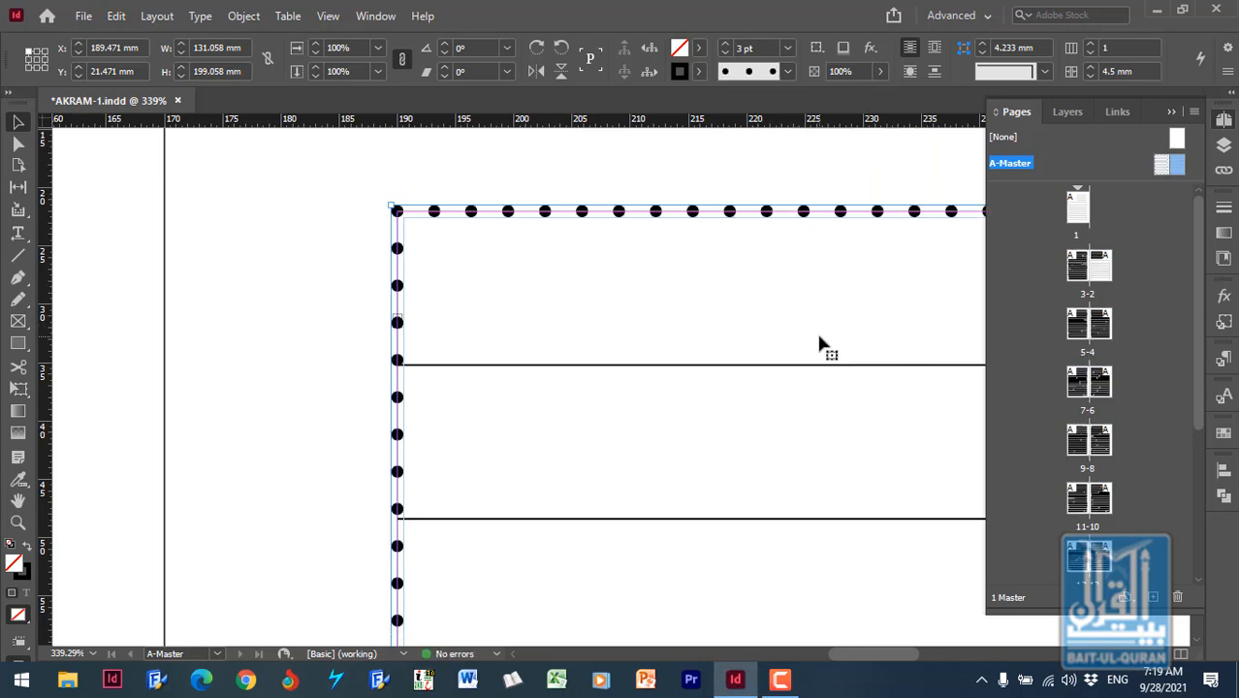
# - Apply the White Diamond stroke type to the right-hand master text frame and set its stroke weight to 4 pt
pyautogui.click(785, 72)
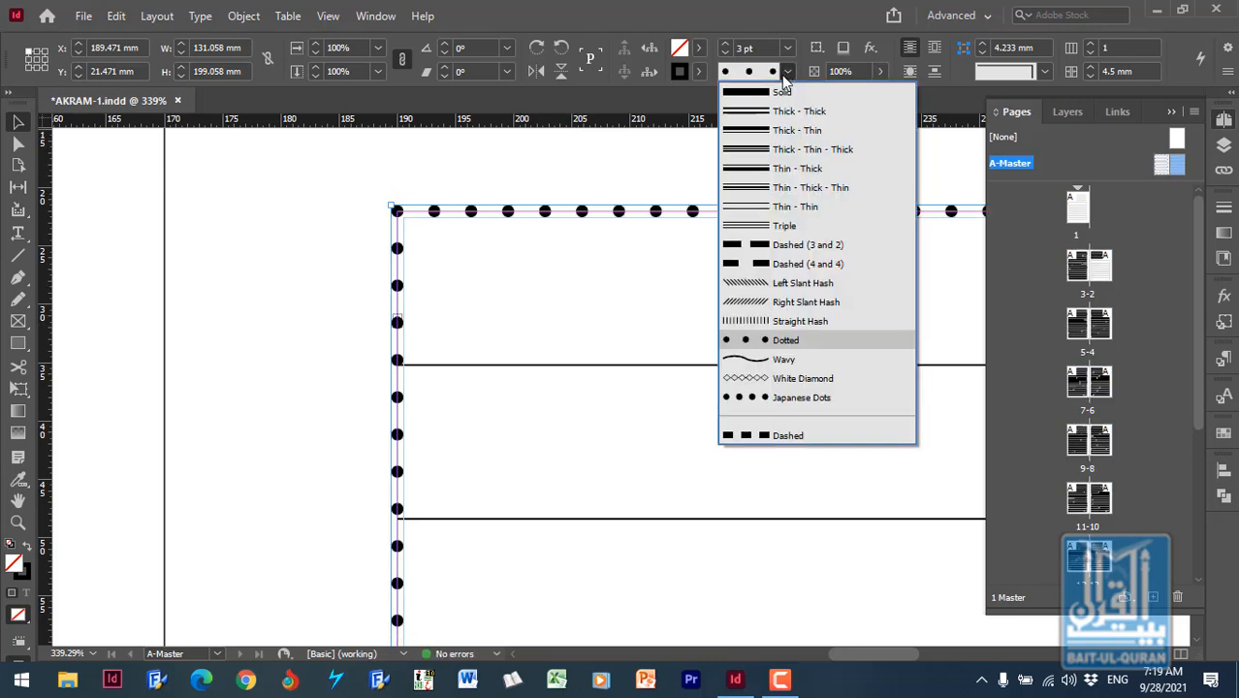
pyautogui.click(825, 380)
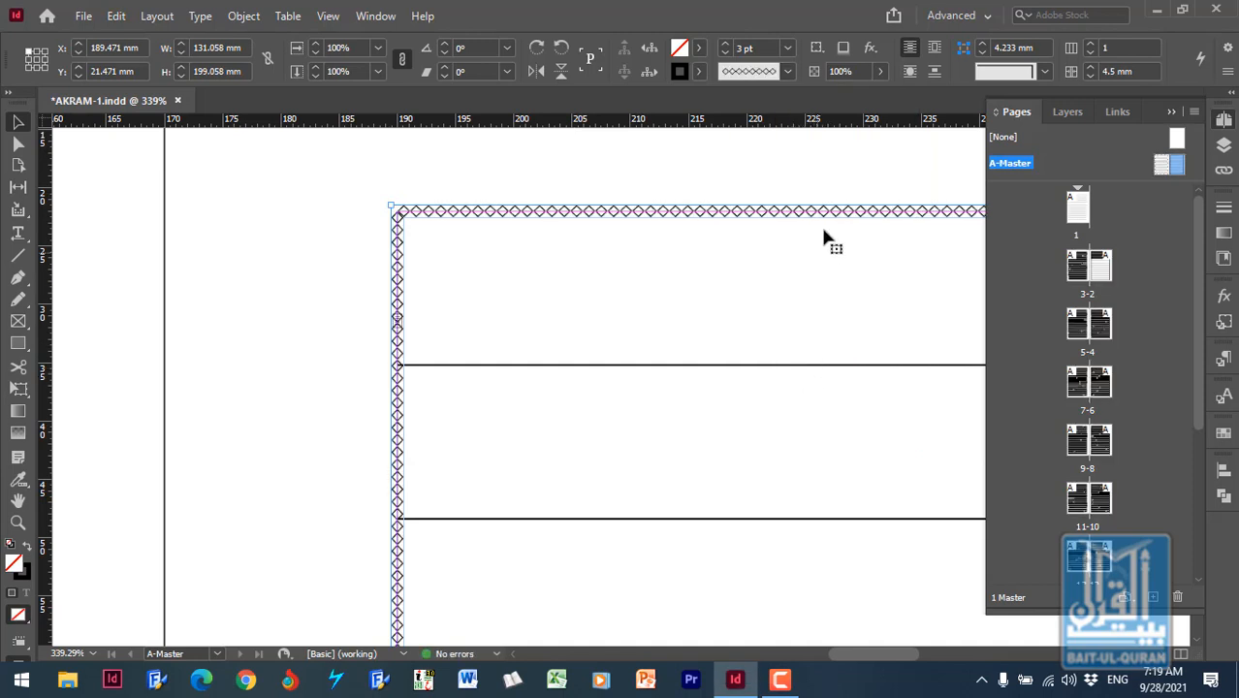
pyautogui.click(787, 49)
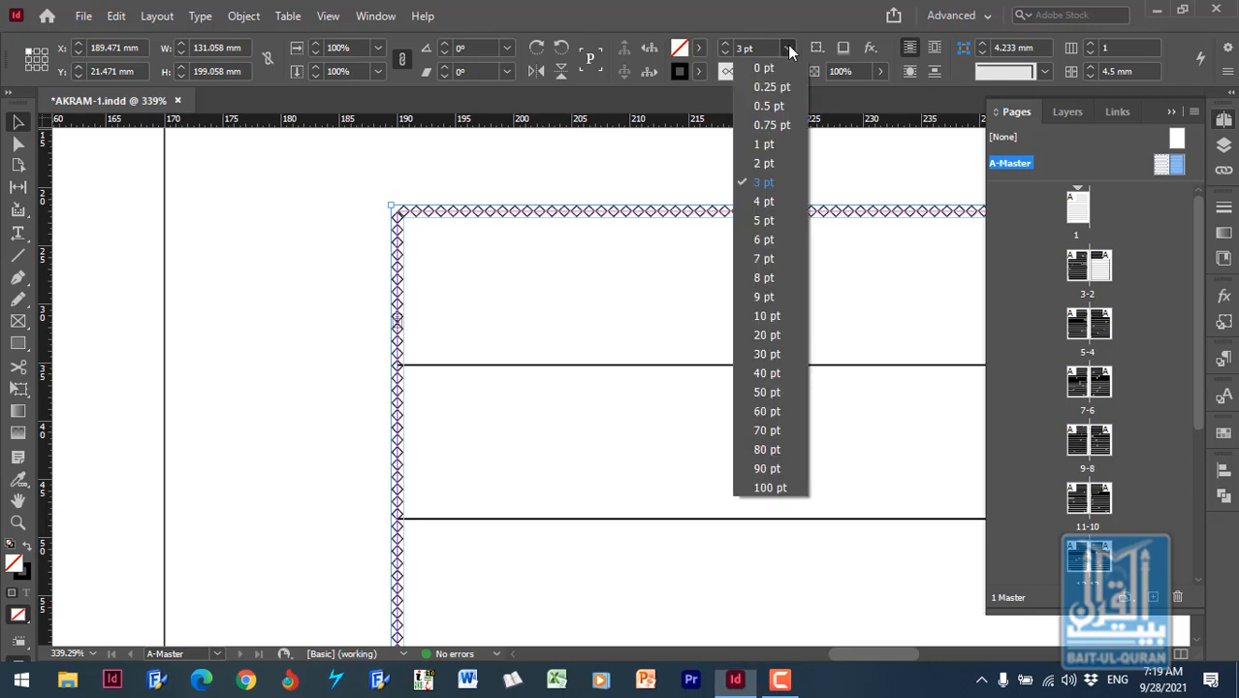
pyautogui.click(764, 202)
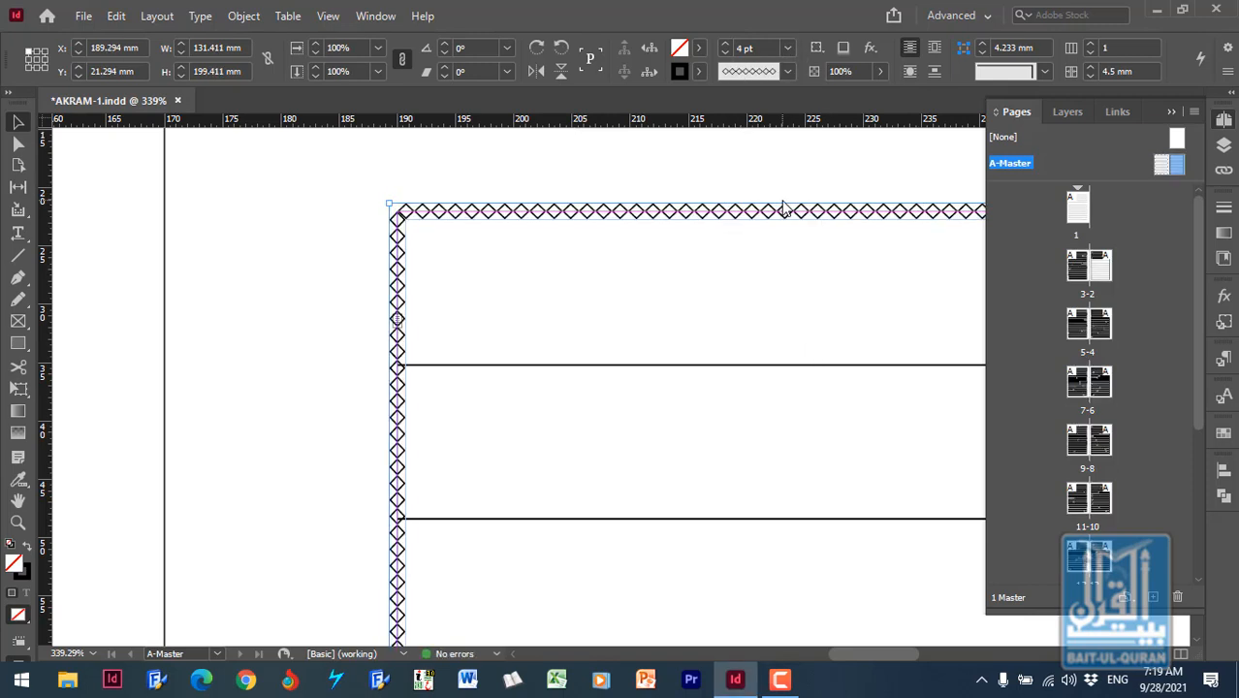
# - Try a drop shadow on the right-hand master text frame, look at the effect target options, and remove the shadow
pyautogui.click(842, 50)
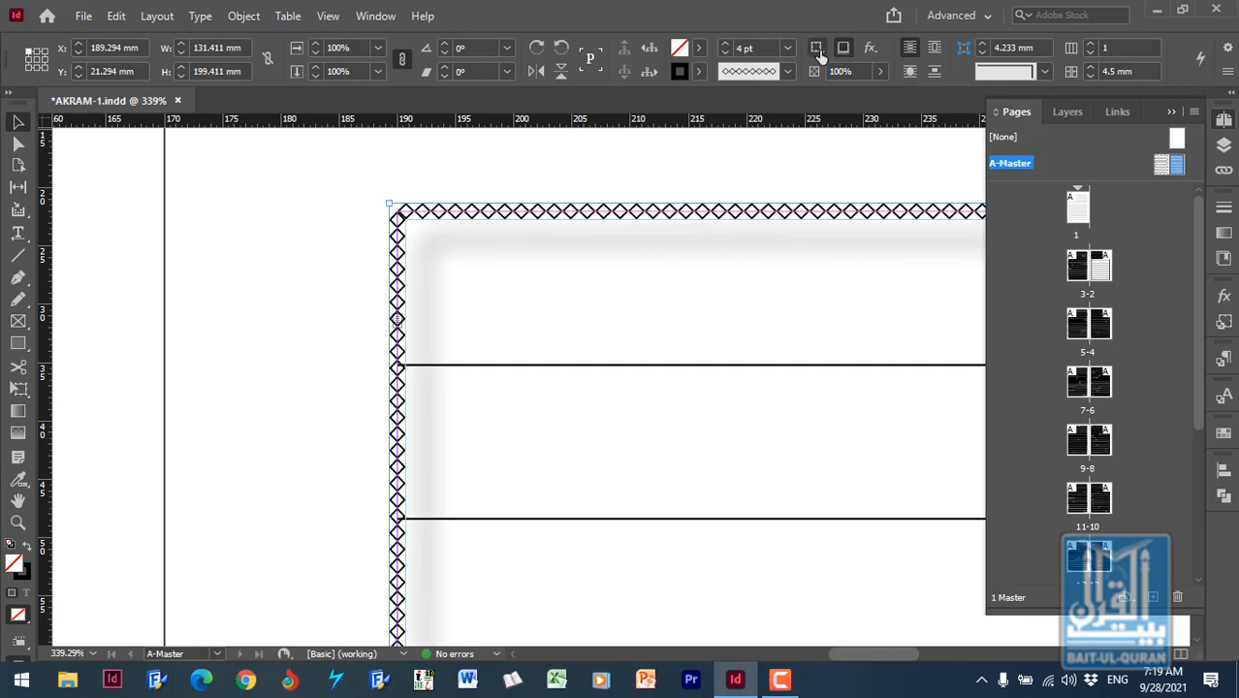
pyautogui.click(816, 50)
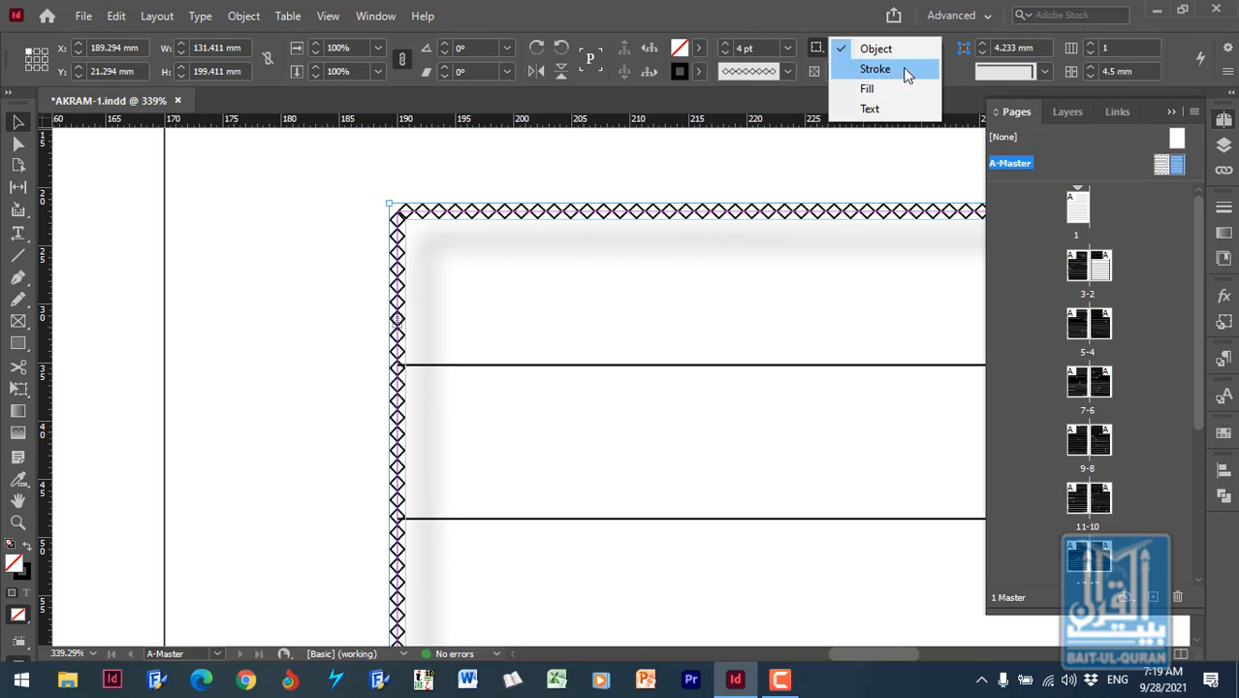
pyautogui.click(810, 20)
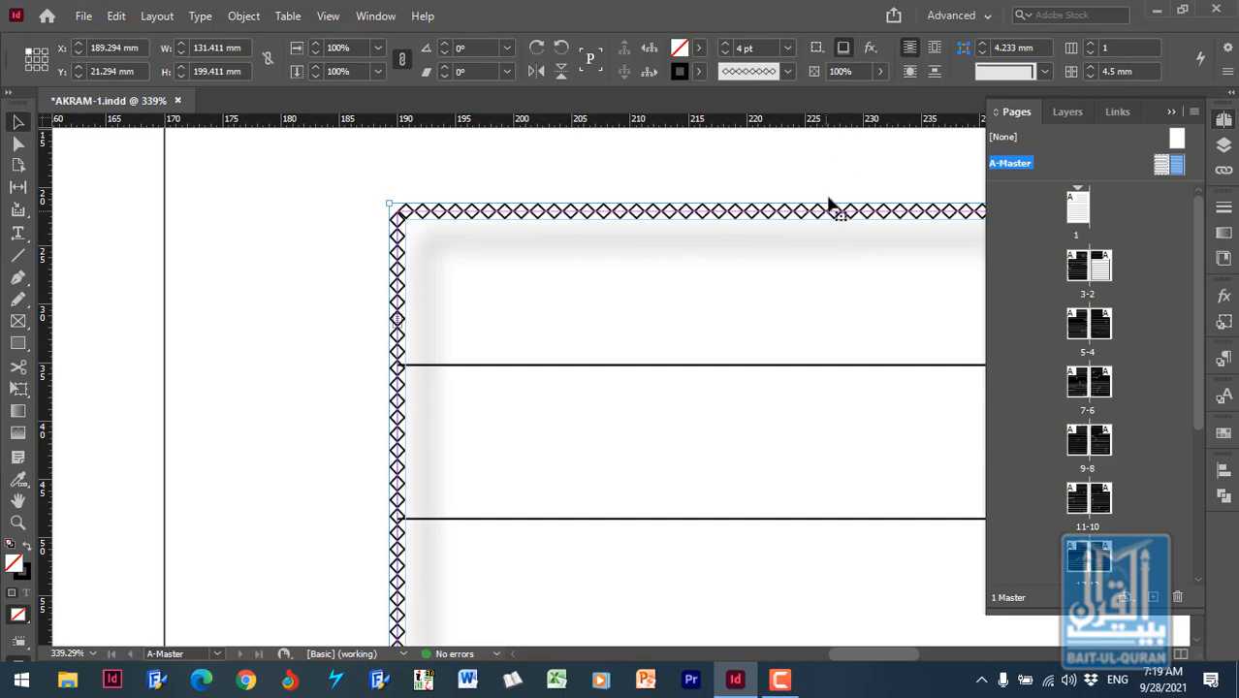
pyautogui.click(841, 50)
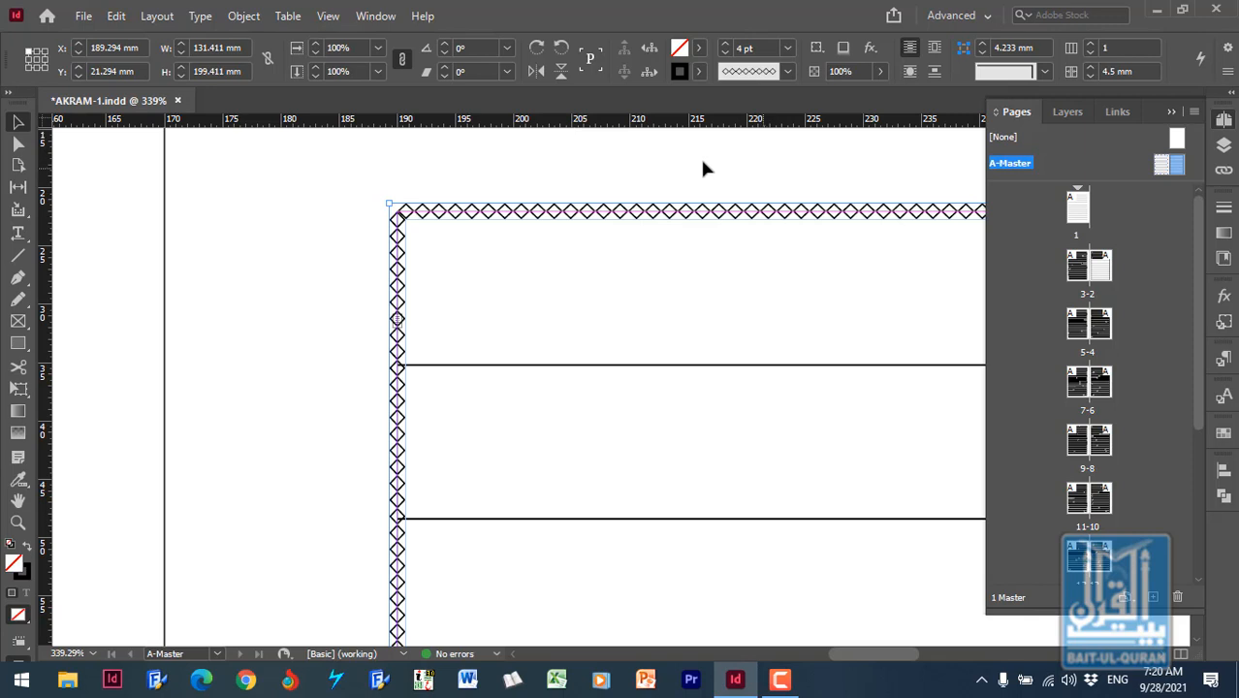
# - Set the right-hand master text frame's stroke type to Thick - Thin, look through the available effects, and deselect the frame
pyautogui.click(787, 72)
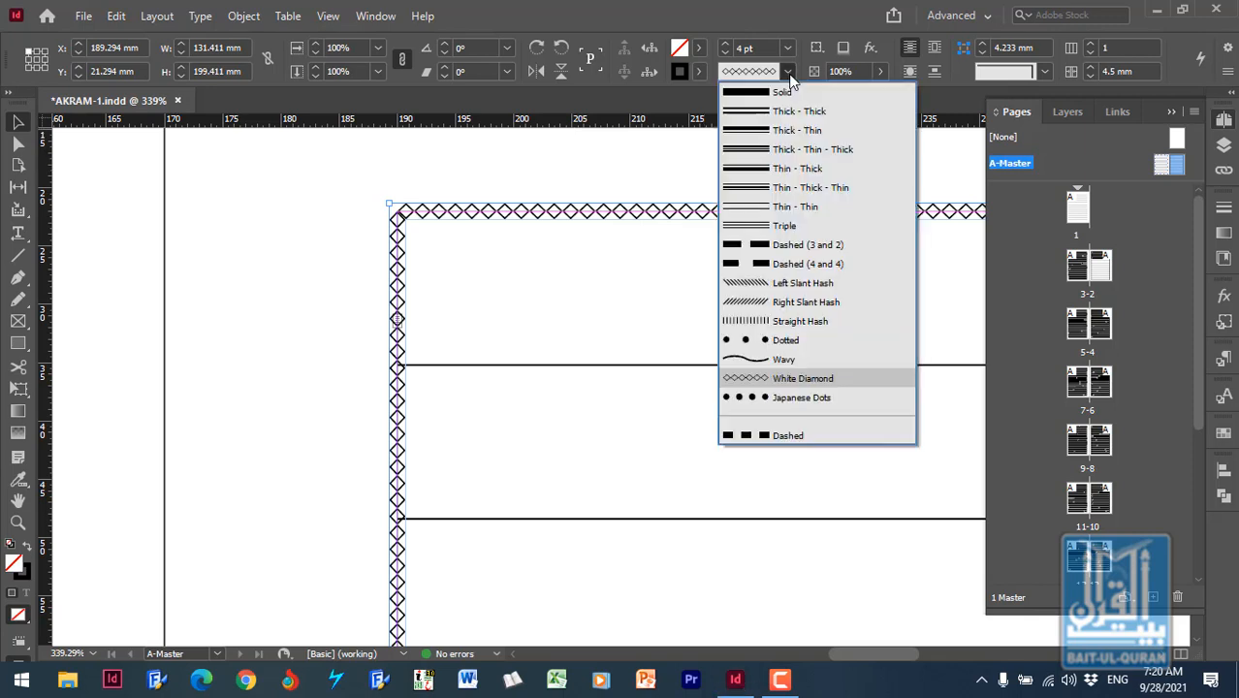
pyautogui.click(823, 109)
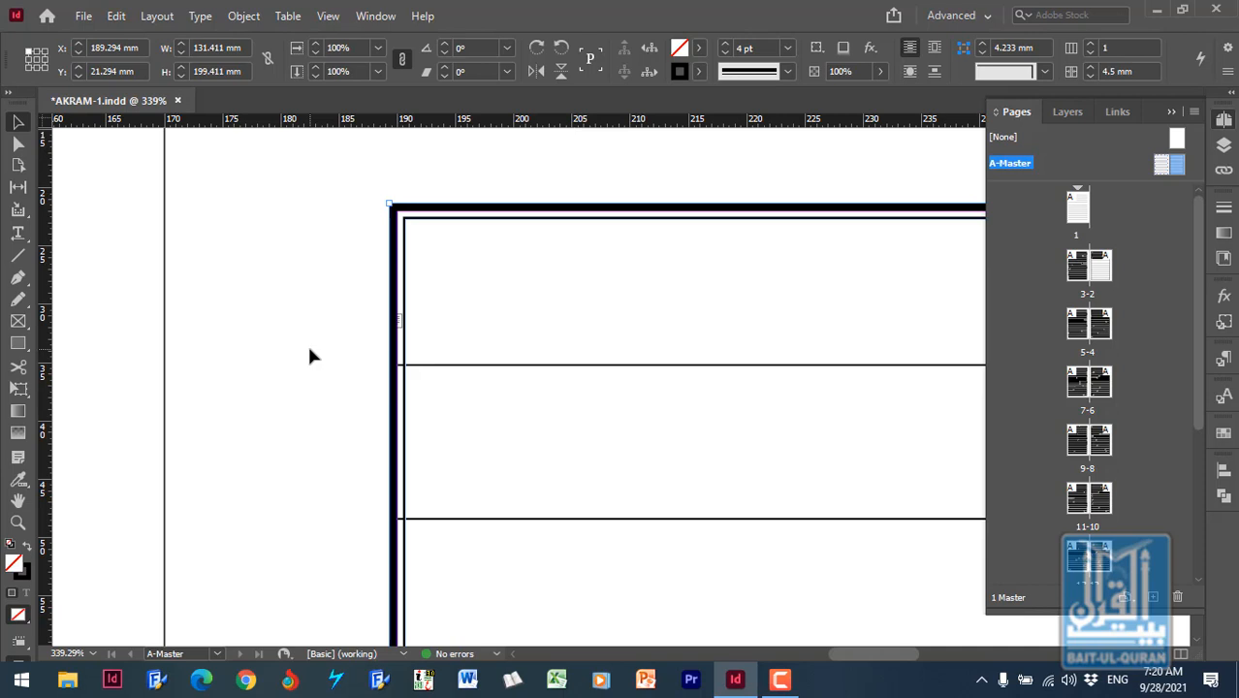
pyautogui.click(816, 72)
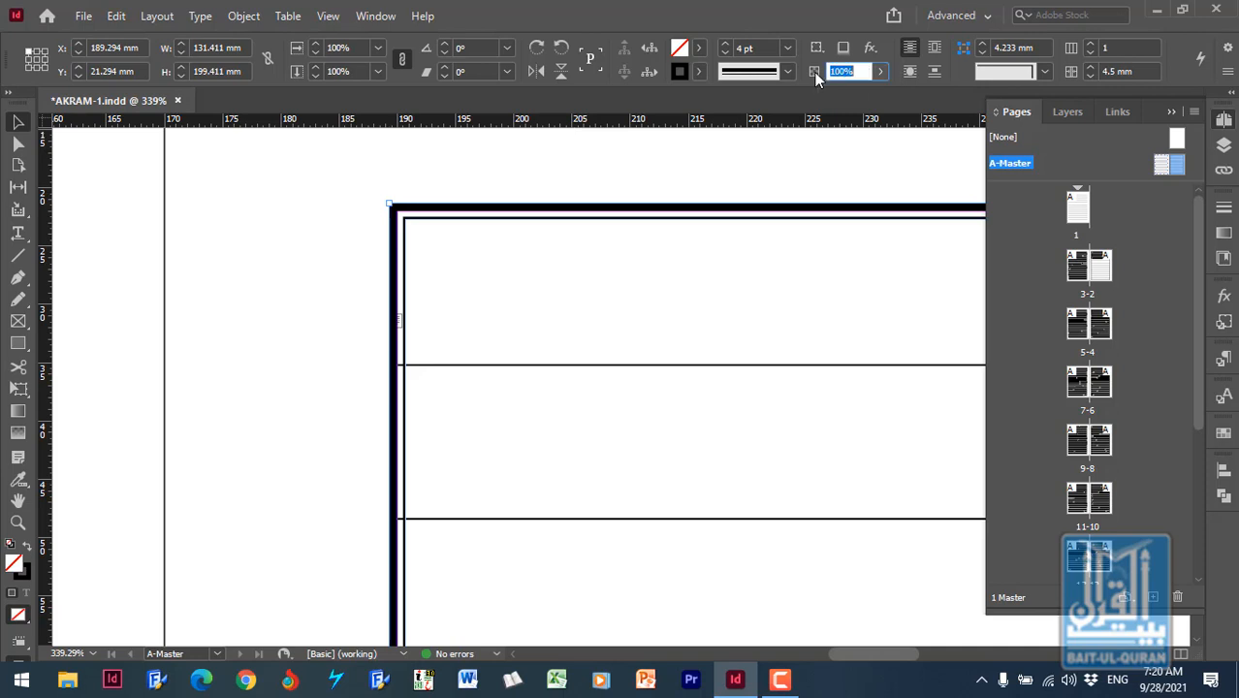
pyautogui.click(870, 51)
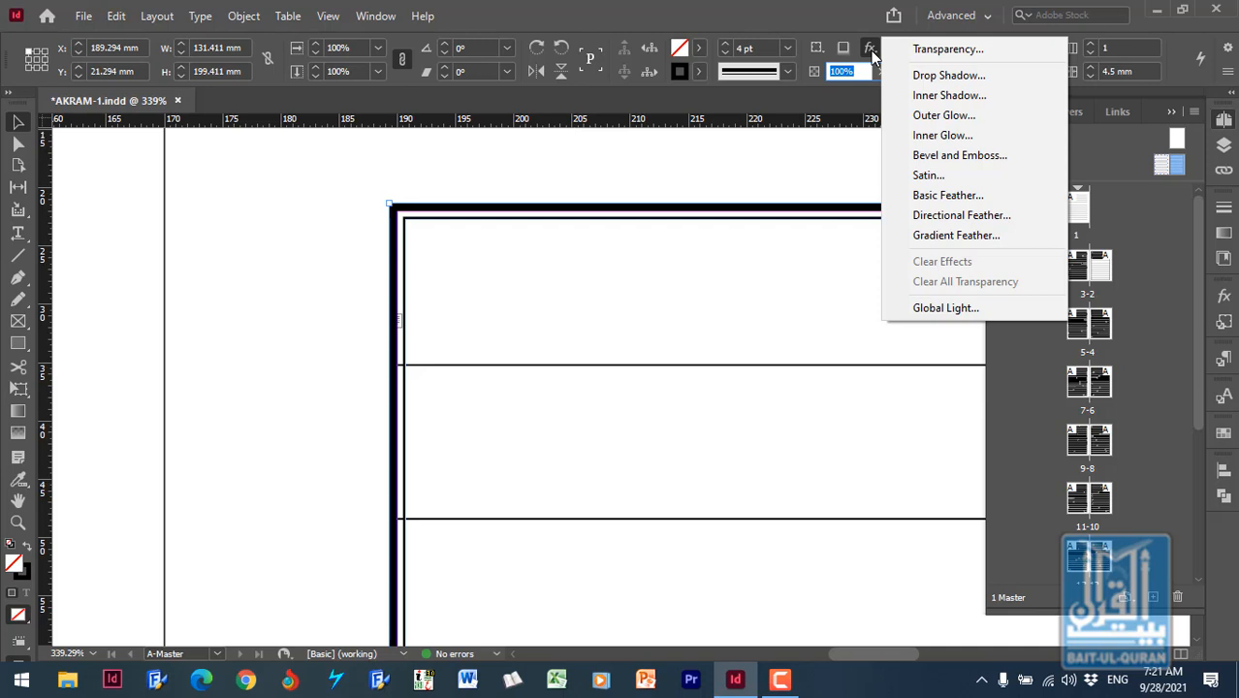
pyautogui.click(827, 20)
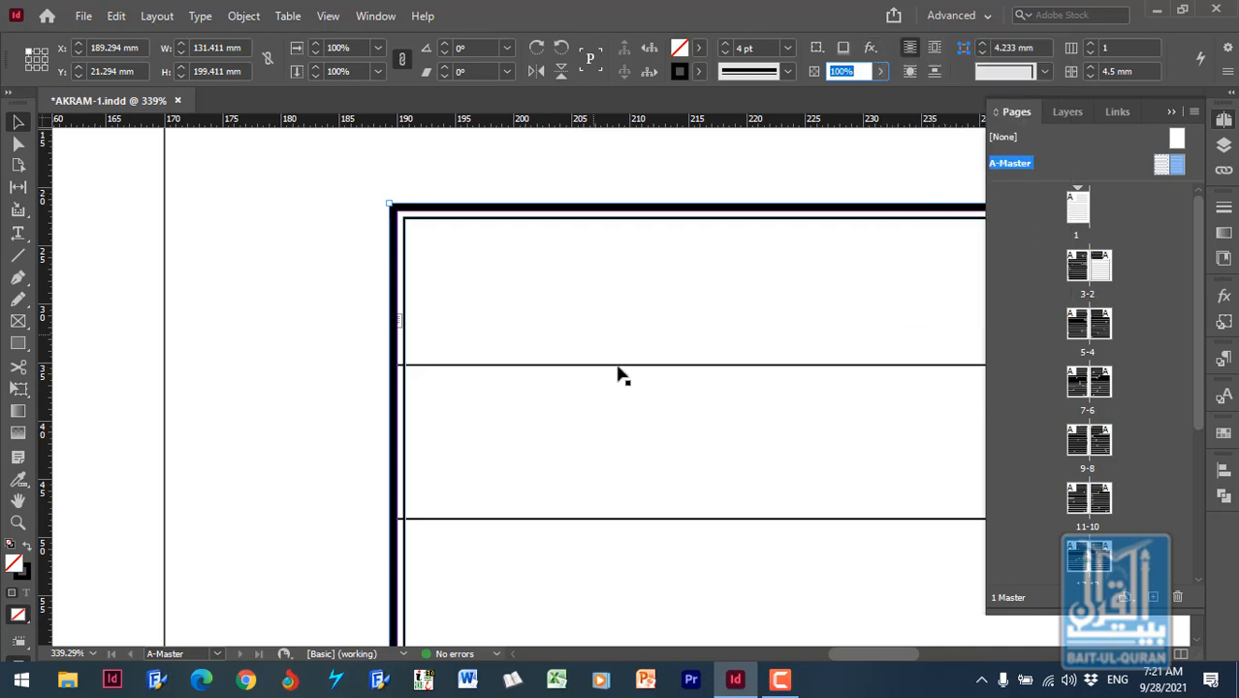
pyautogui.click(302, 280)
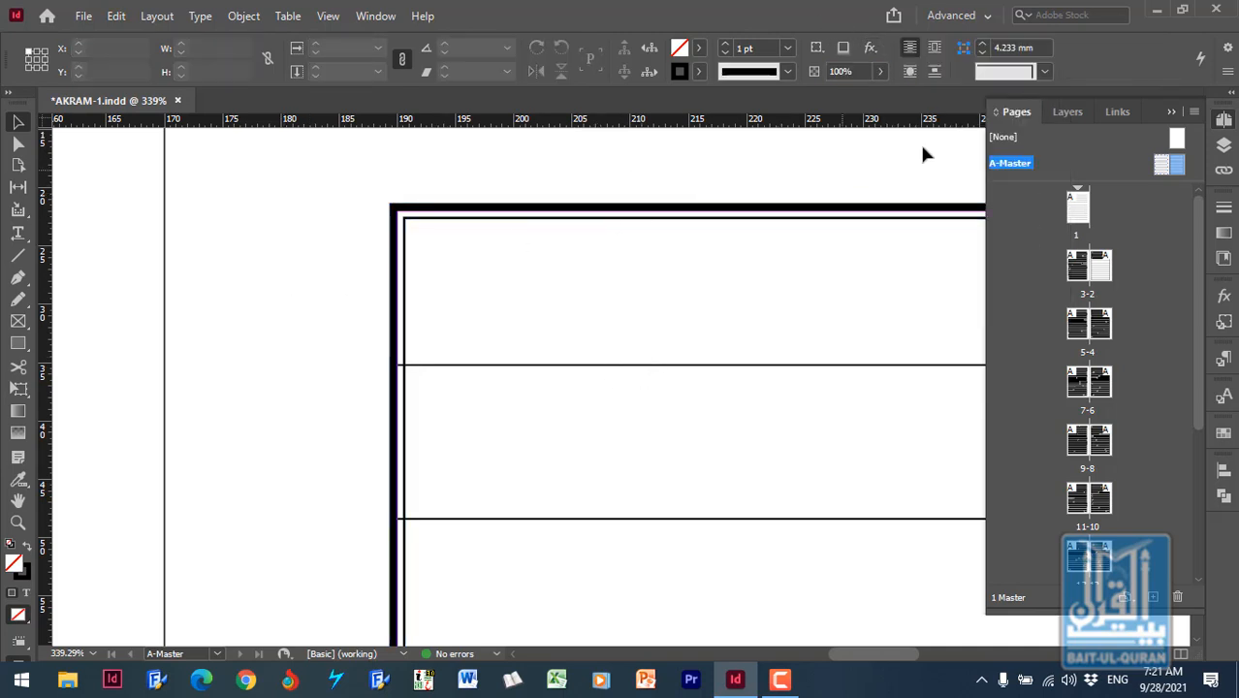
pyautogui.click(401, 254)
pyautogui.click(270, 299)
# - Give the left-hand master text frame a 4 pt stroke of type Thick - Thin
pyautogui.moveTo(849, 658); pyautogui.dragTo(768, 668)
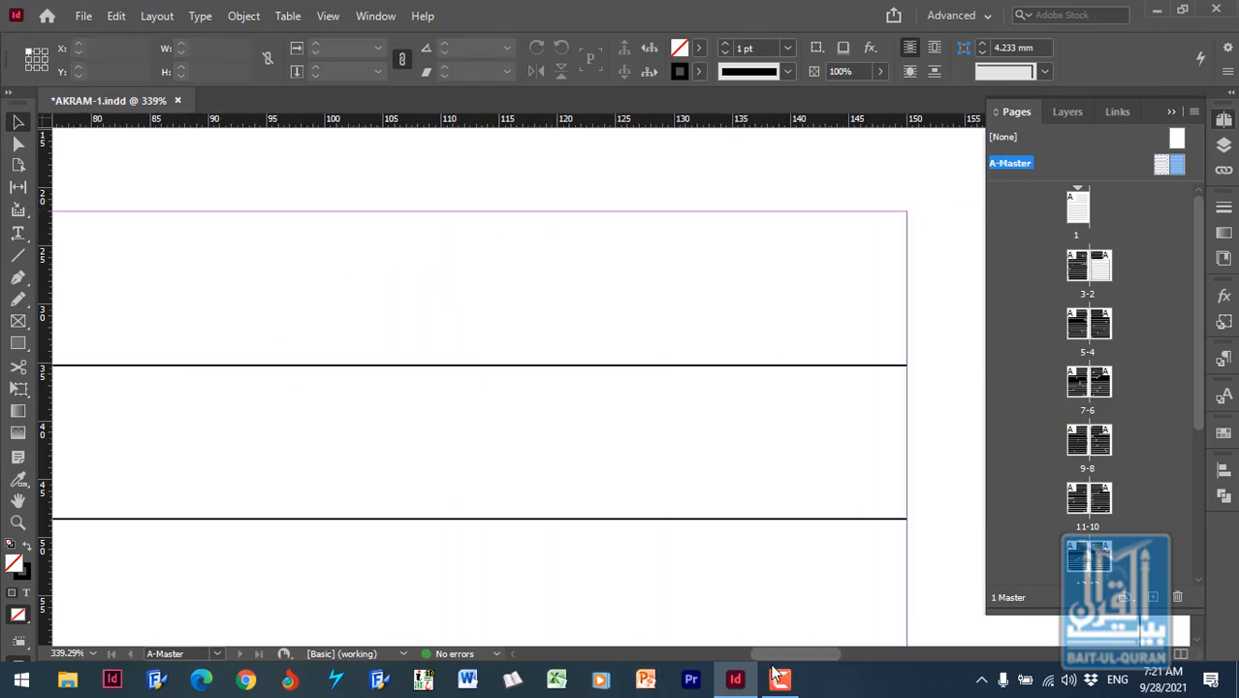
pyautogui.click(827, 288)
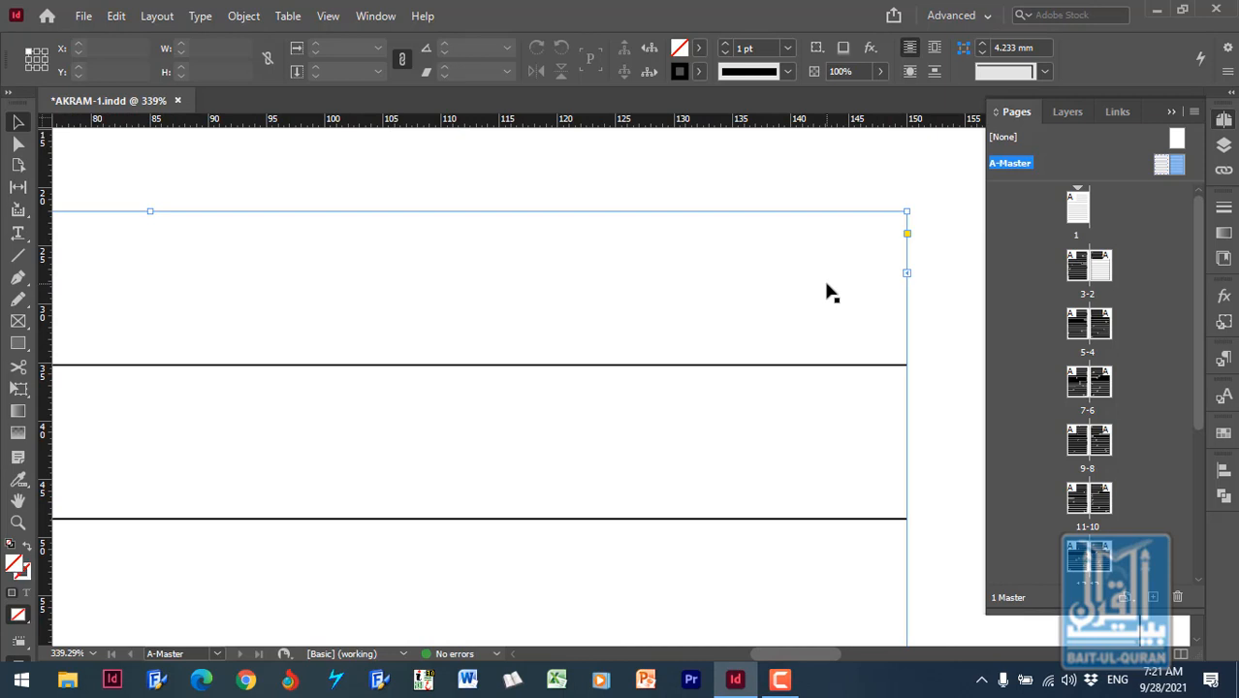
pyautogui.click(766, 48)
pyautogui.write('4')
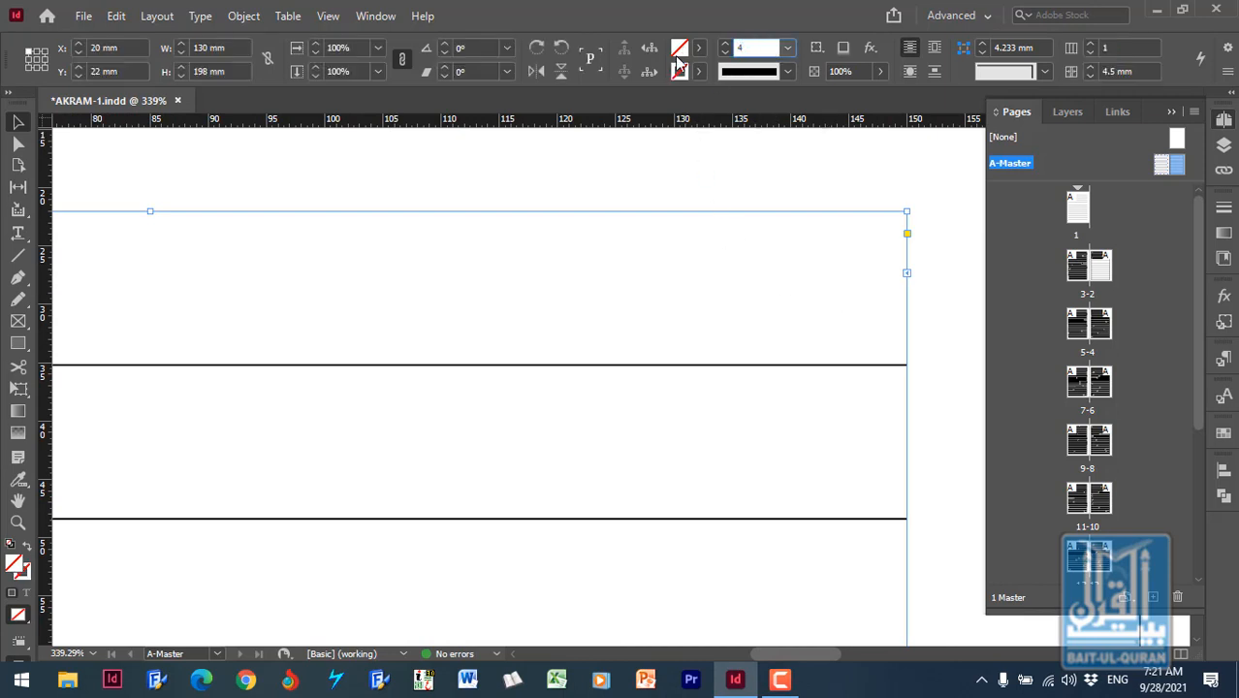
pyautogui.click(756, 73)
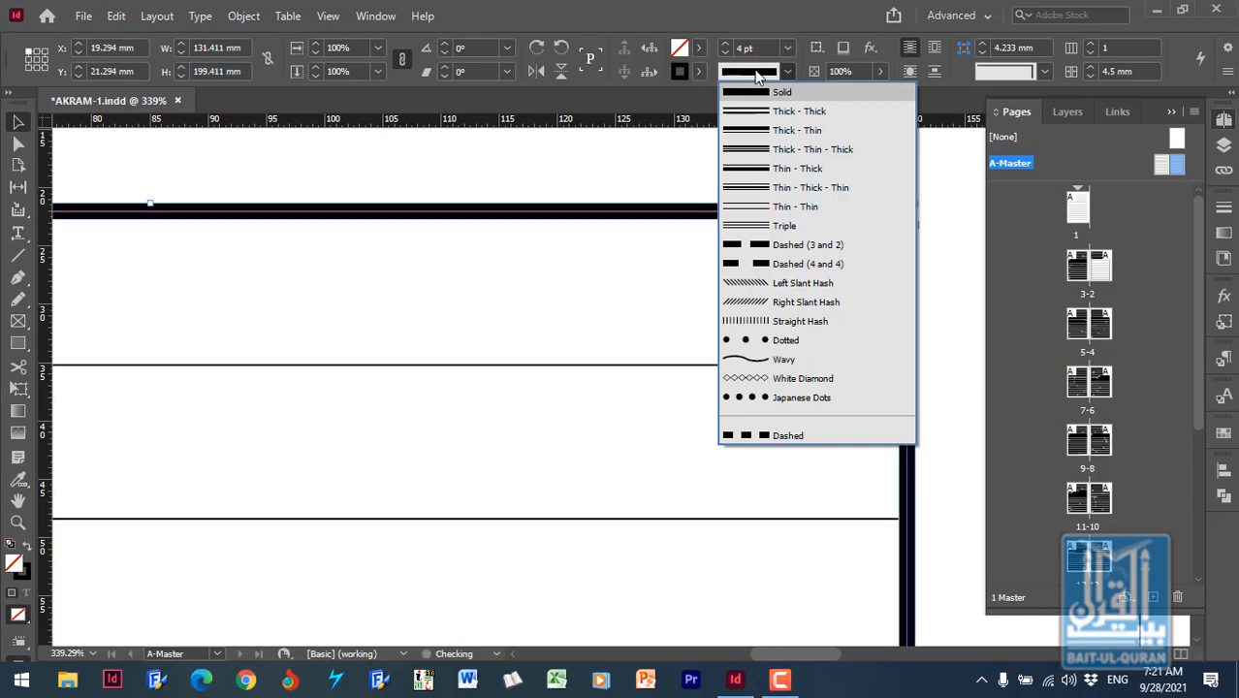
pyautogui.click(761, 130)
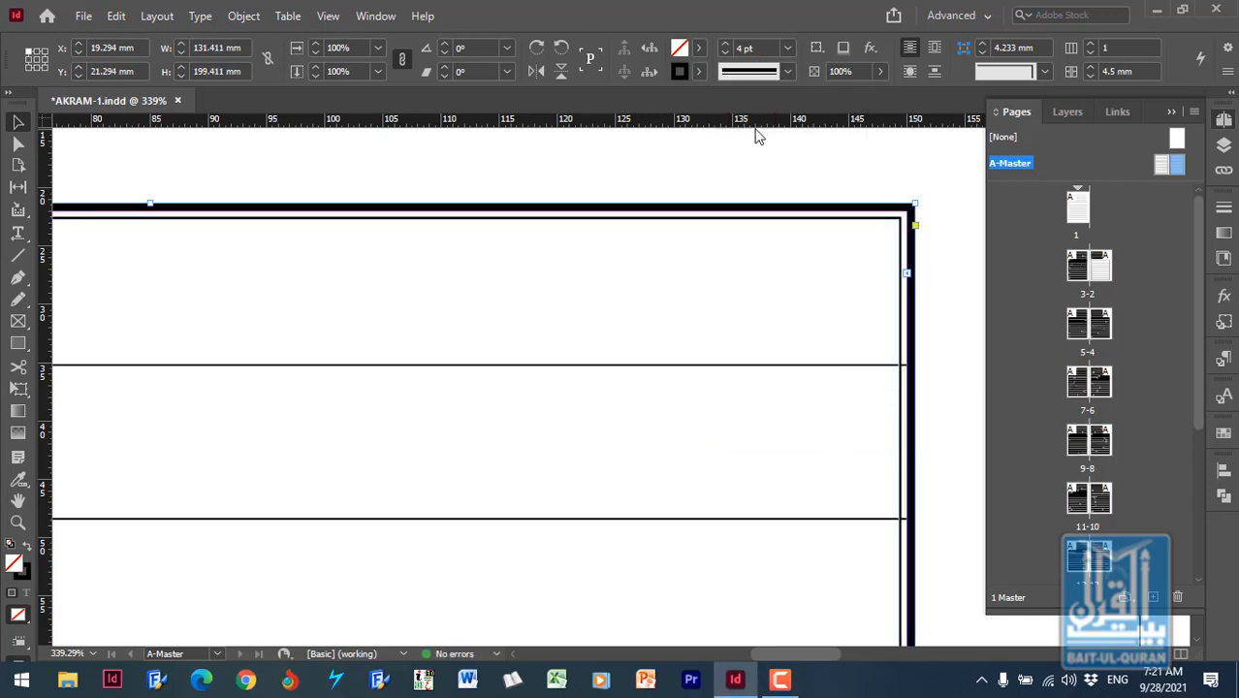
pyautogui.click(741, 167)
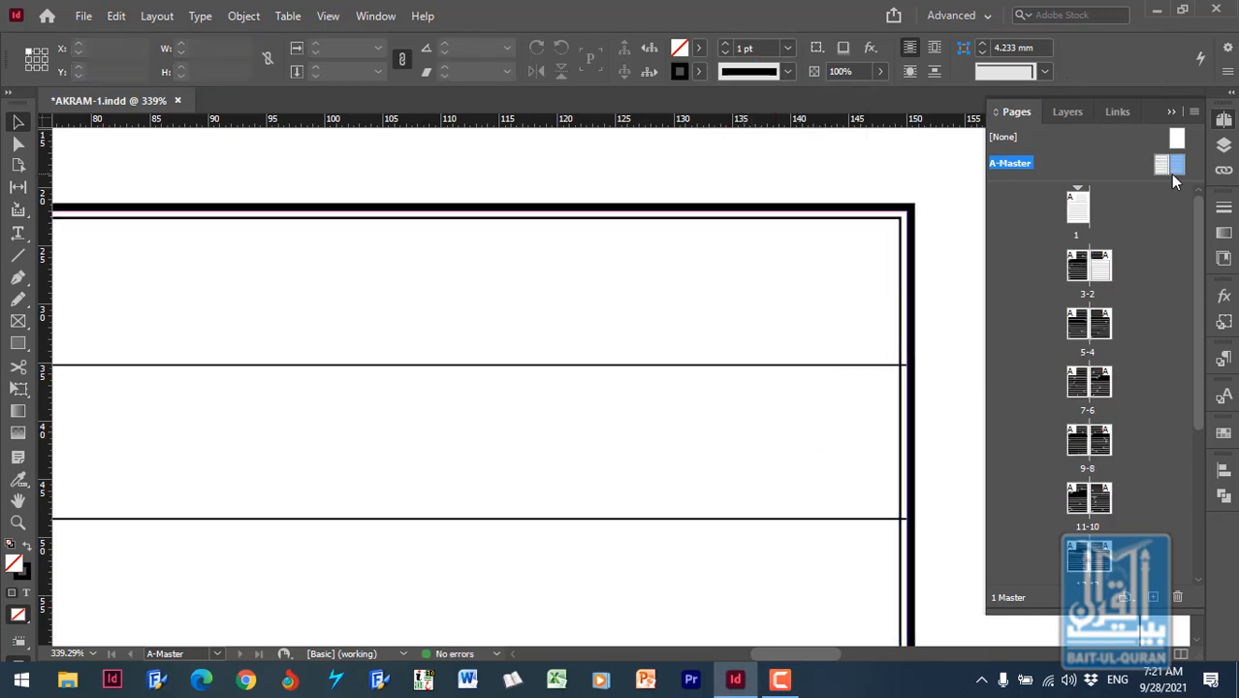
# - Open page 3 and examine the border, ruling lines and text down the page
pyautogui.doubleClick(1076, 274)
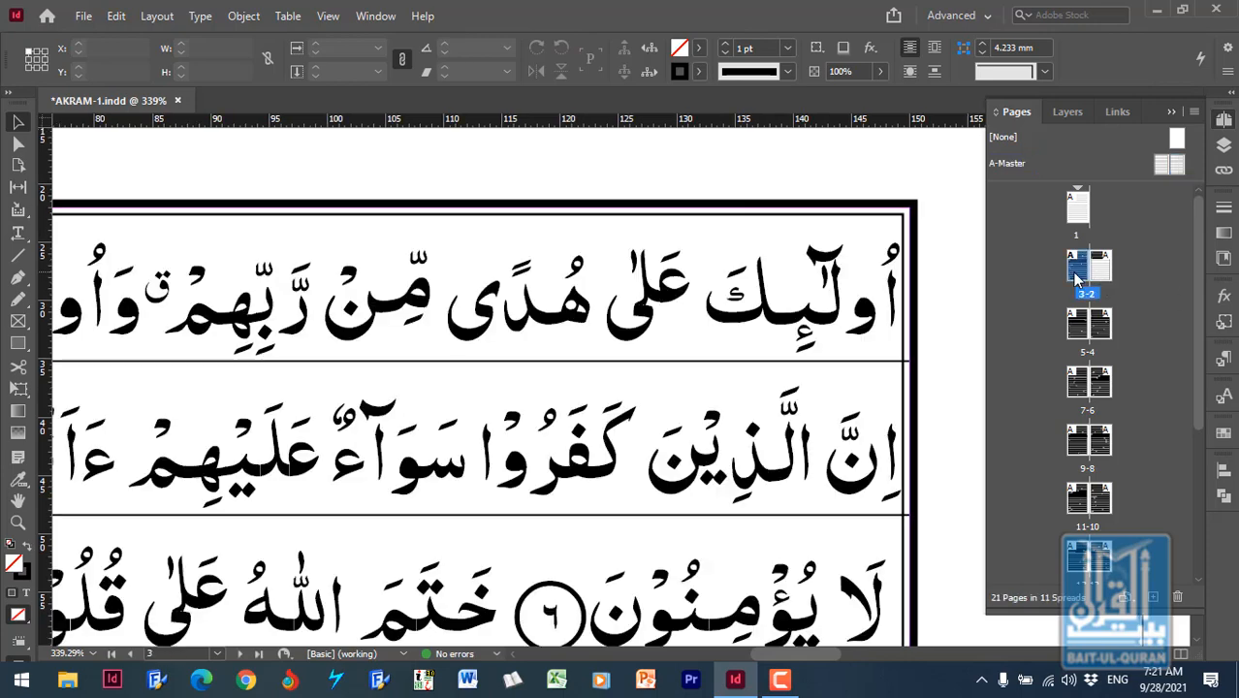
pyautogui.click(1170, 112)
pyautogui.scroll(-1, 1015, 427)
pyautogui.scroll(1, 1015, 426)
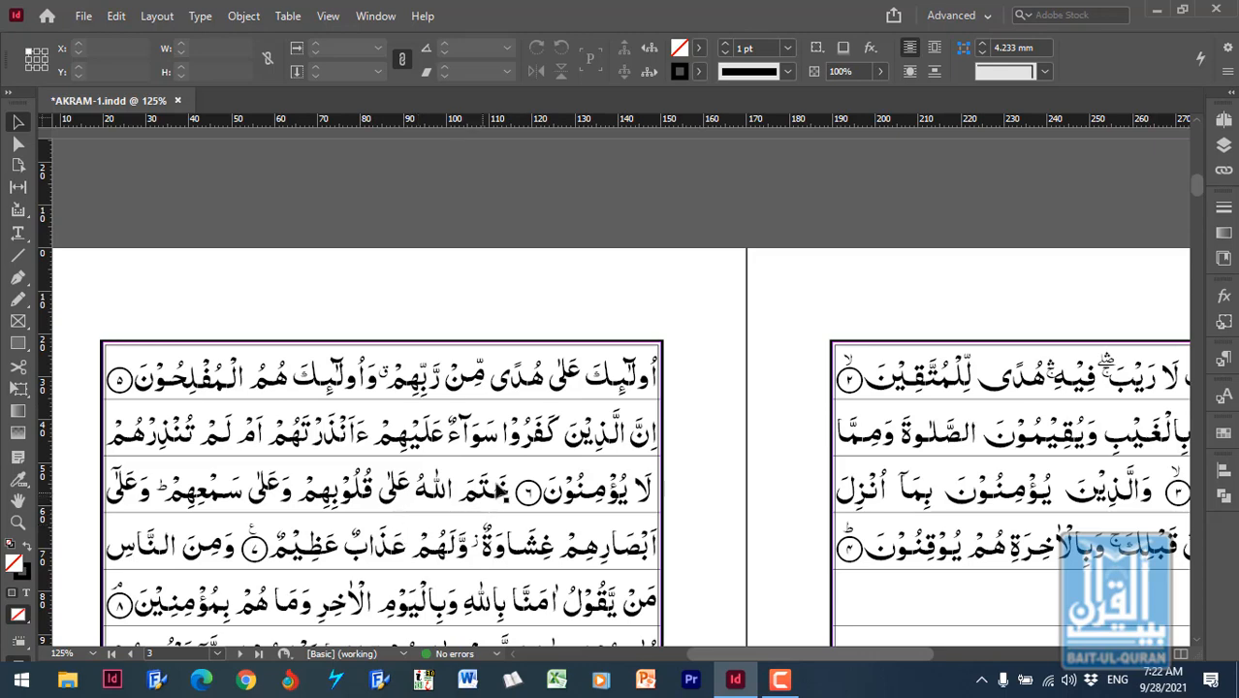
pyautogui.scroll(-3, 485, 489)
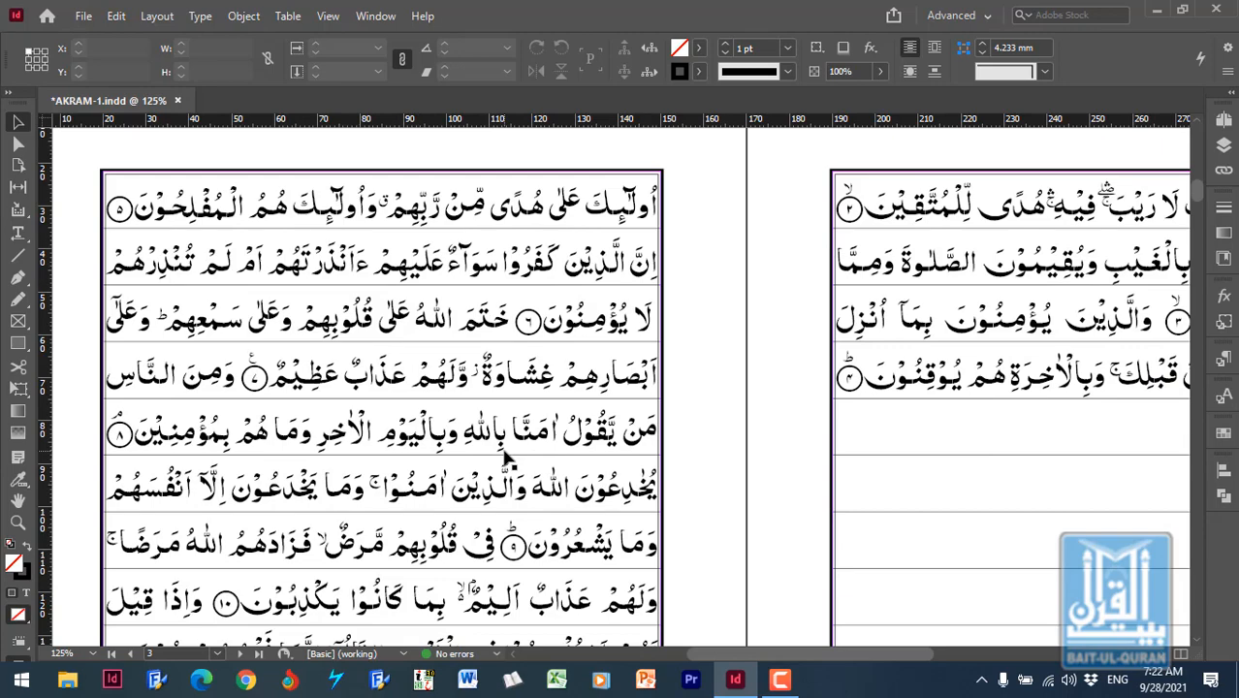
pyautogui.scroll(-10, 542, 465)
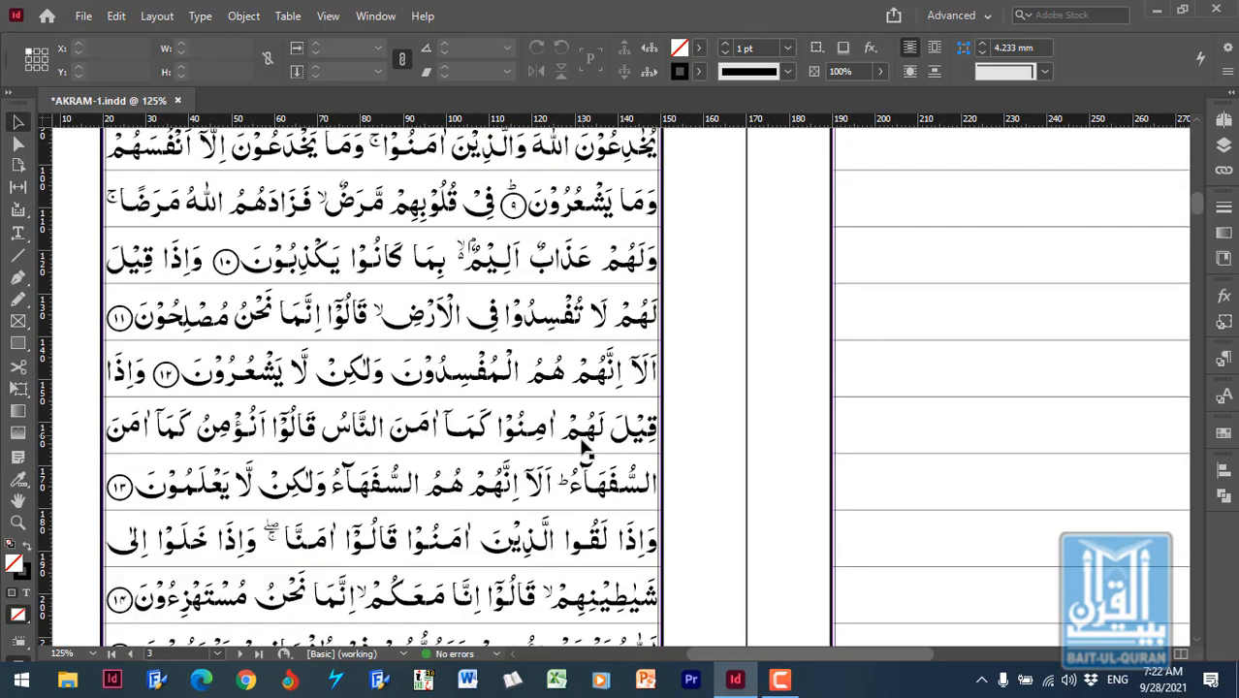
pyautogui.scroll(5, 587, 470)
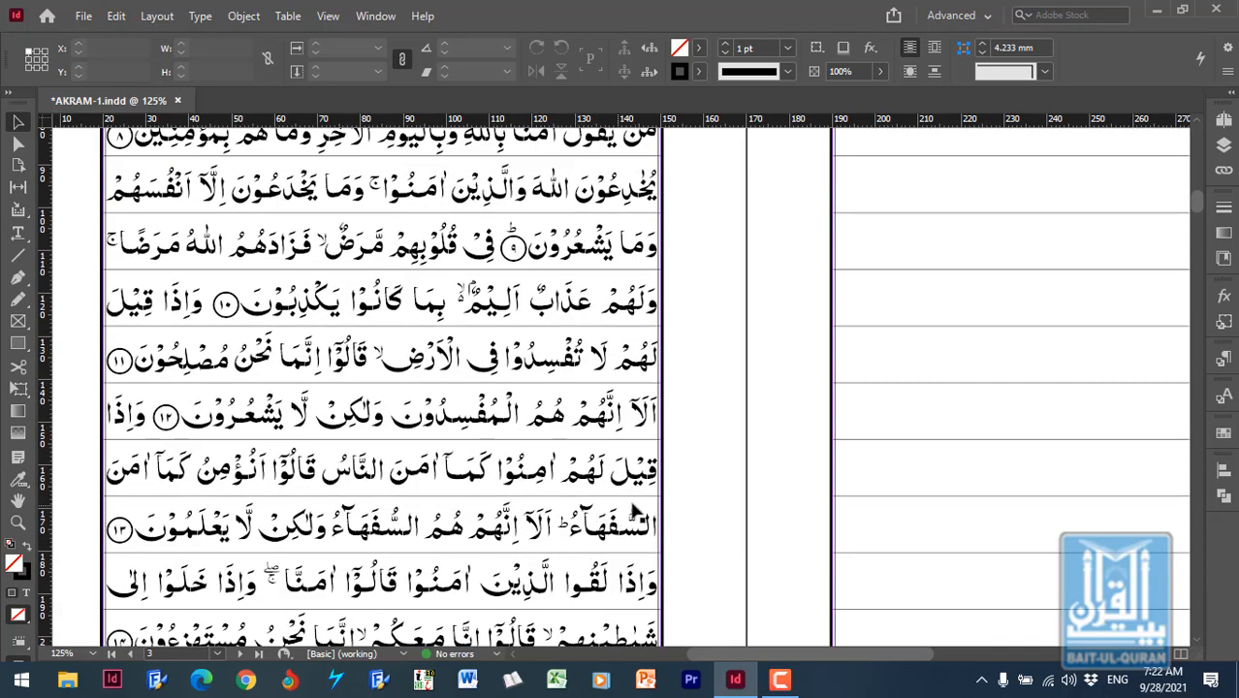